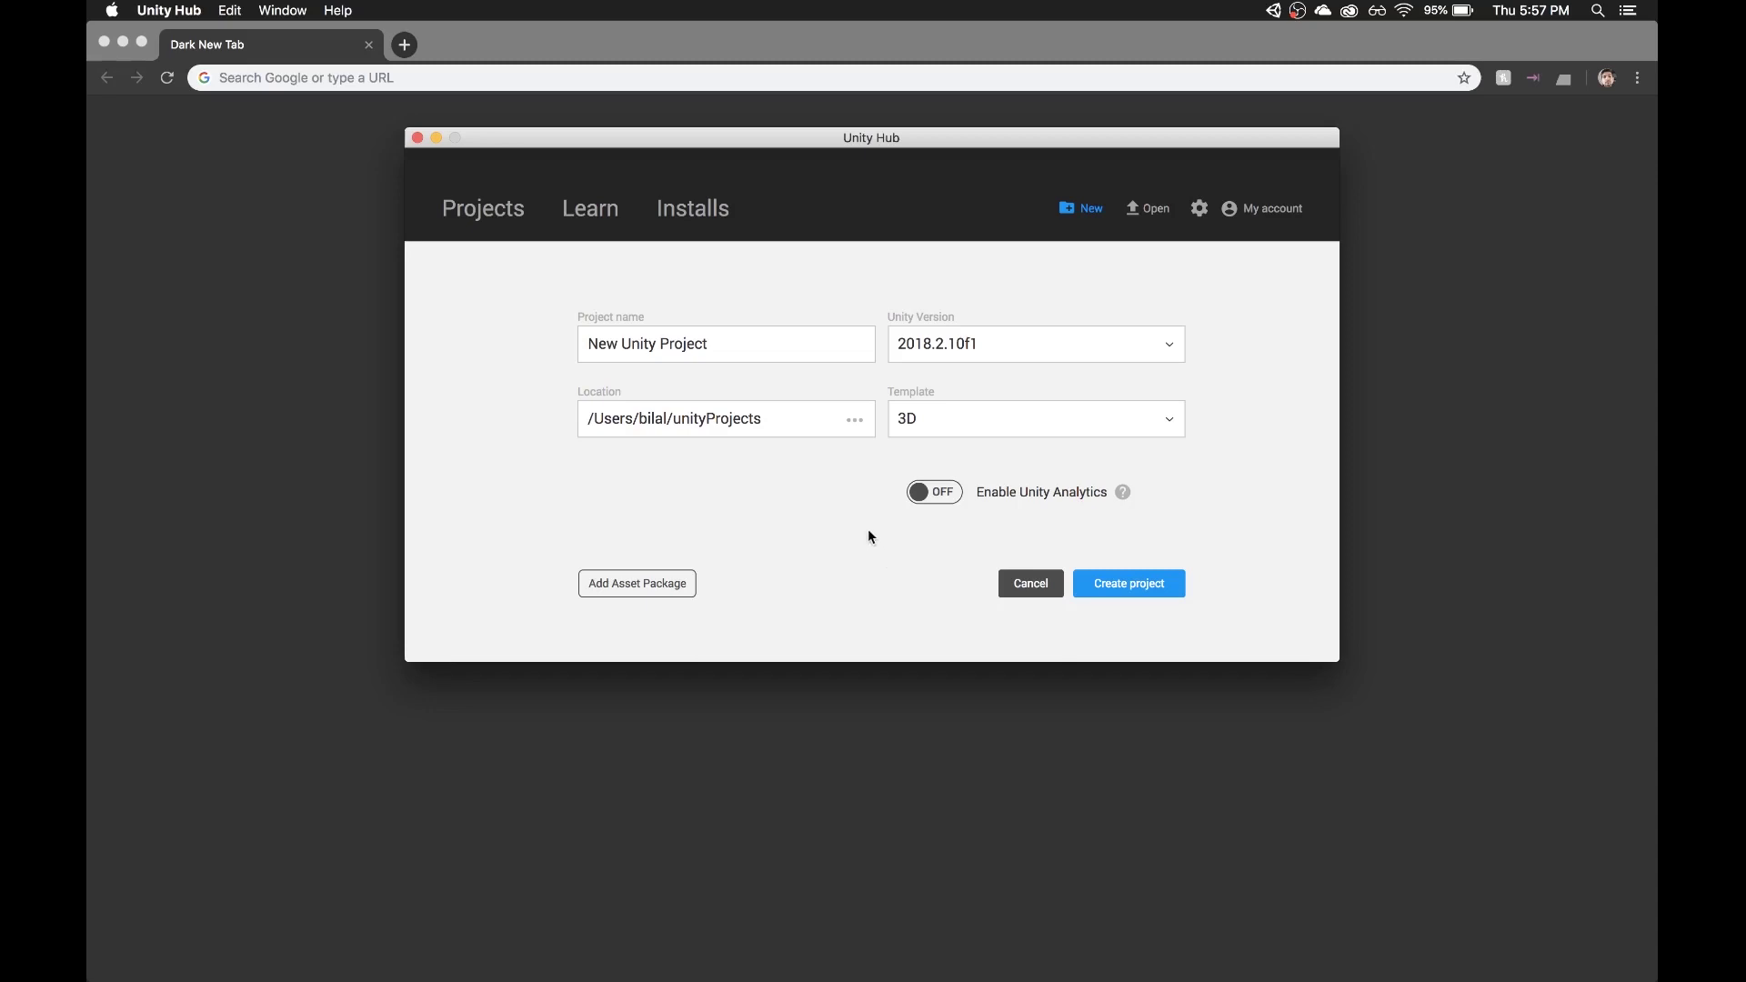
- Name the new 3D project collabtutorial in Unity Hub and create it
{"action": "left_click_drag", "start_coordinate": [830, 348], "coordinate": [548, 331]}
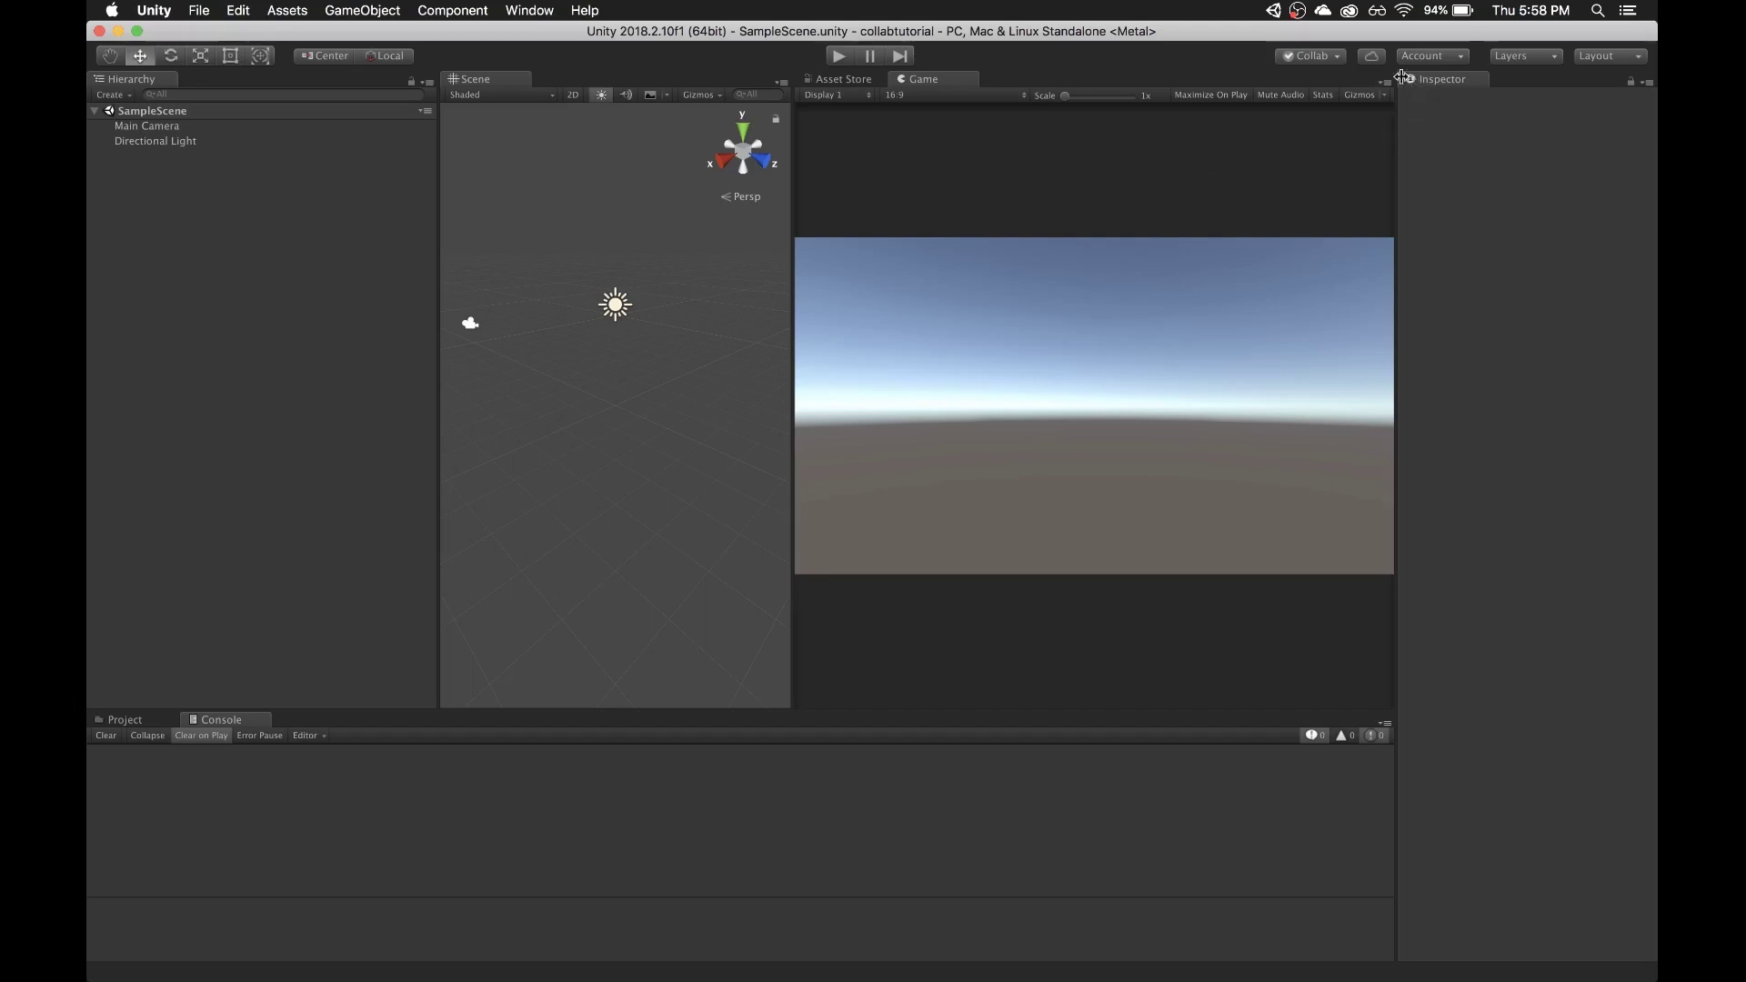
- Start Collab setup, choose the owning organization and create a Unity Project ID
{"action": "left_click", "coordinate": [1339, 58]}
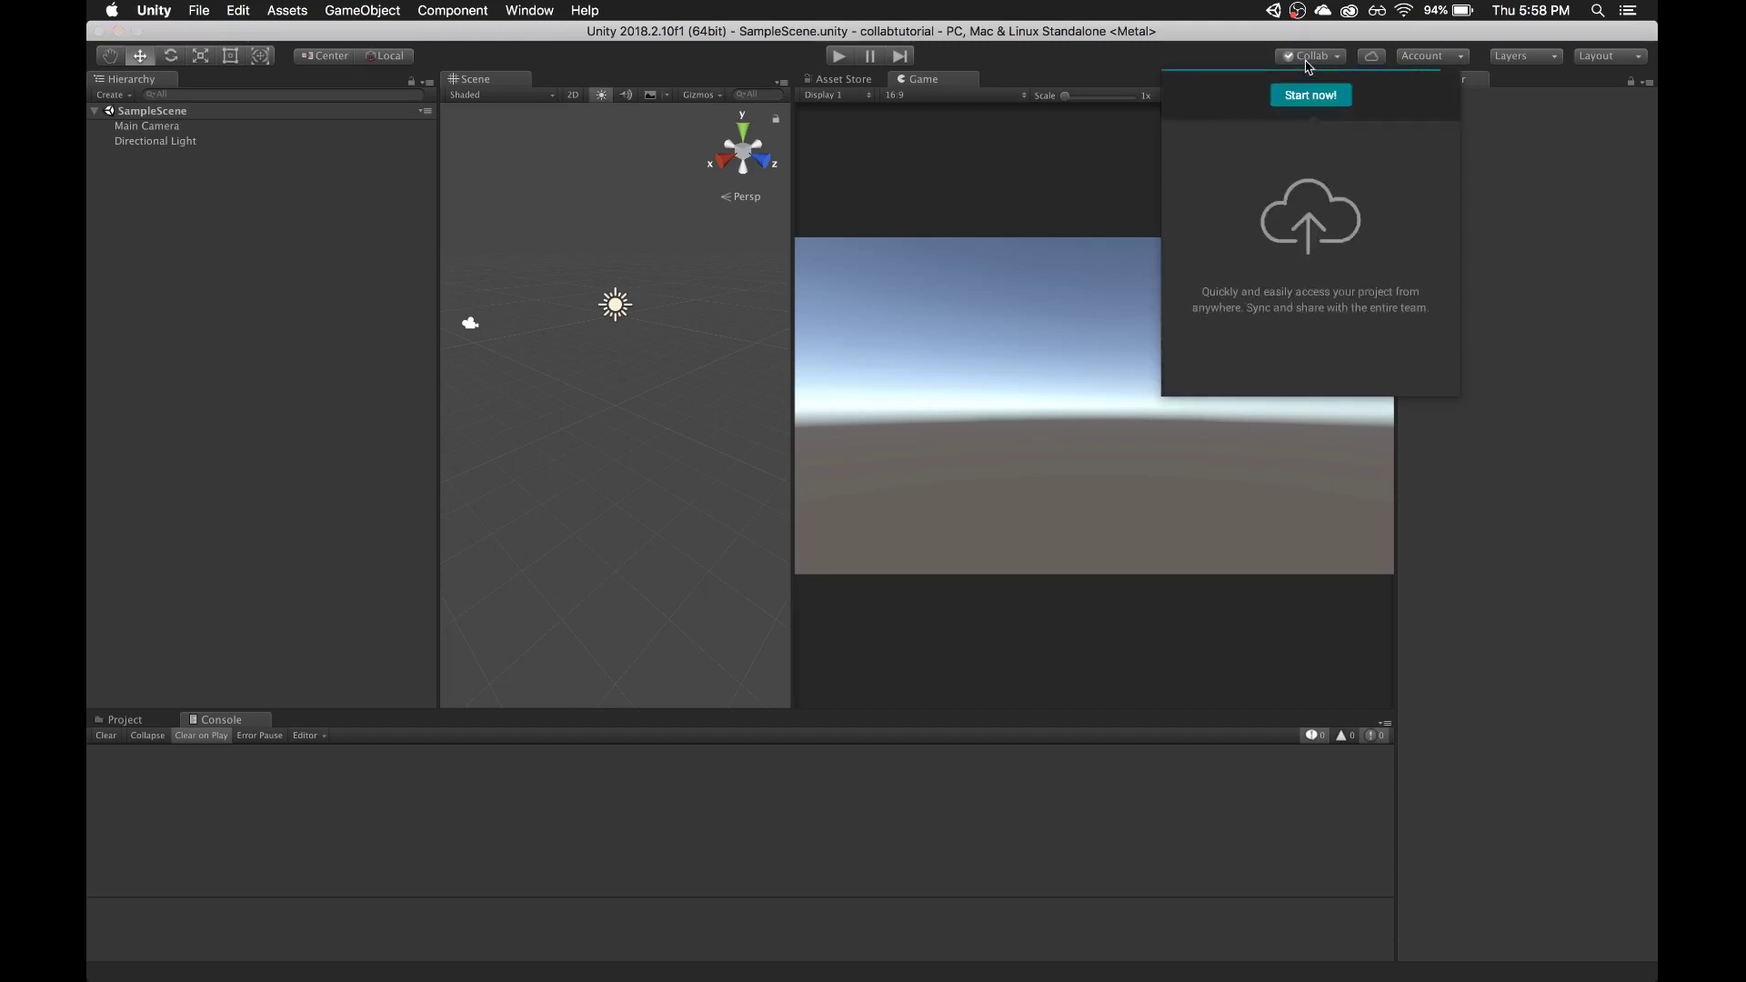
{"action": "left_click", "coordinate": [1319, 96]}
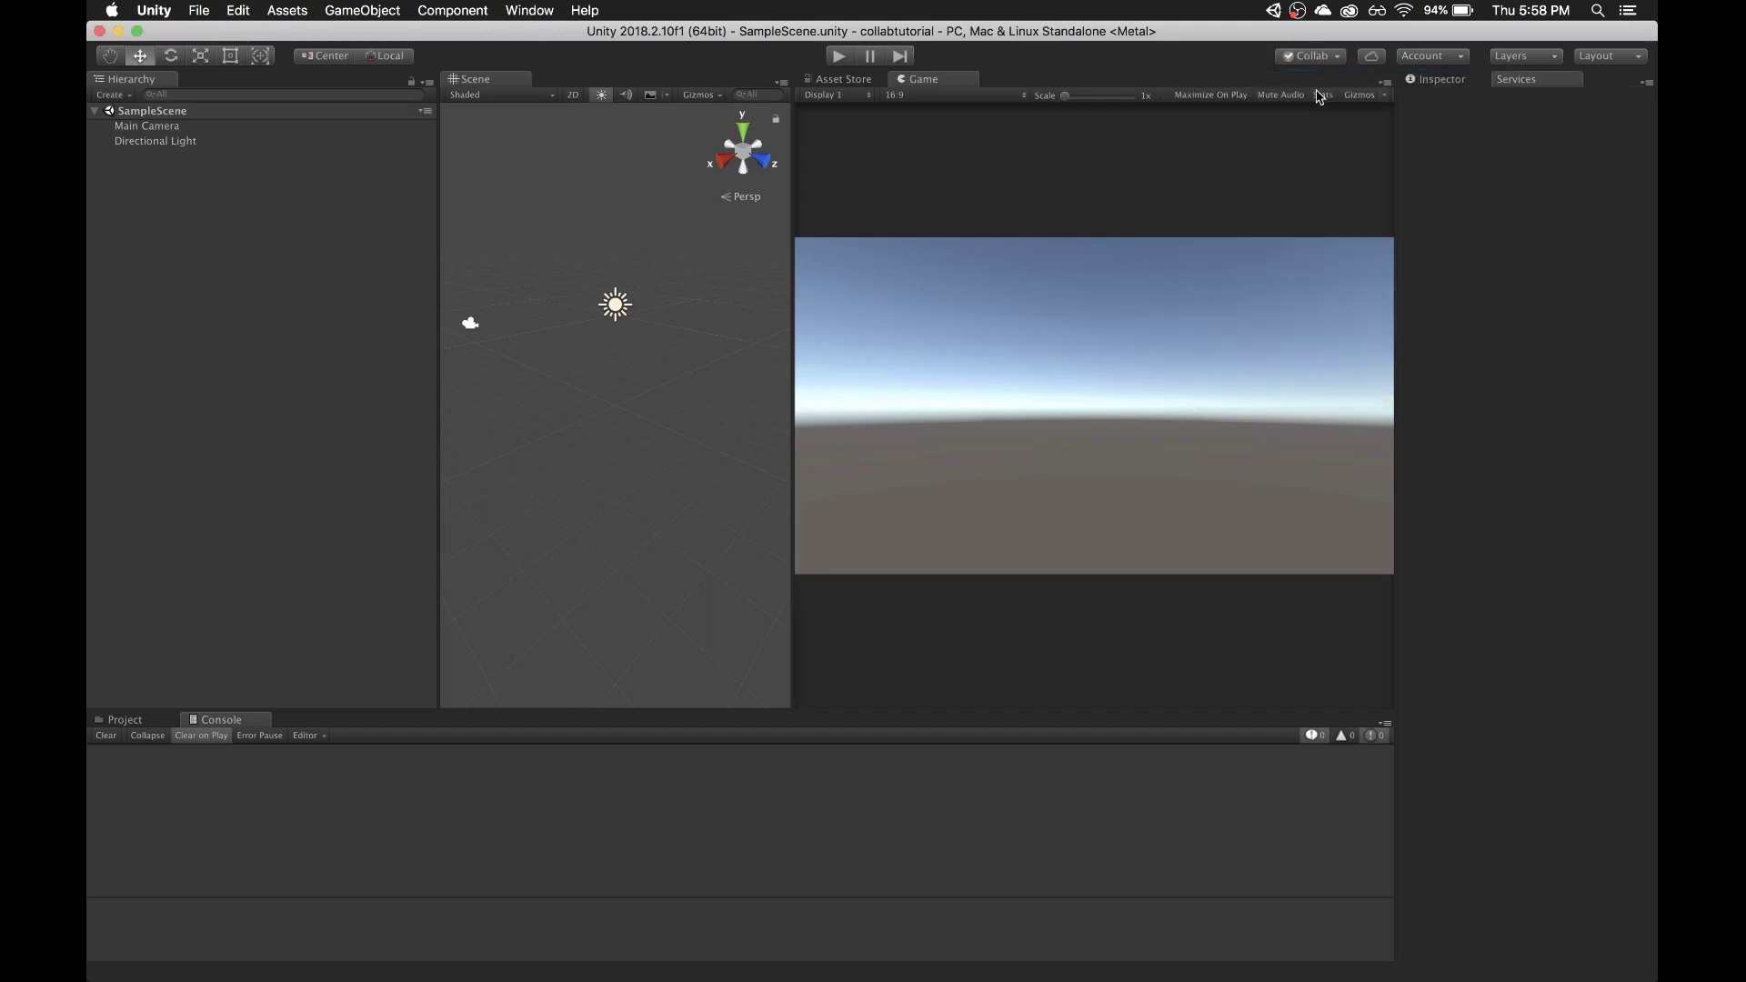
{"action": "left_click_drag", "start_coordinate": [1387, 172], "coordinate": [1262, 152]}
{"action": "left_click", "coordinate": [1368, 330]}
{"action": "left_click", "coordinate": [1337, 391]}
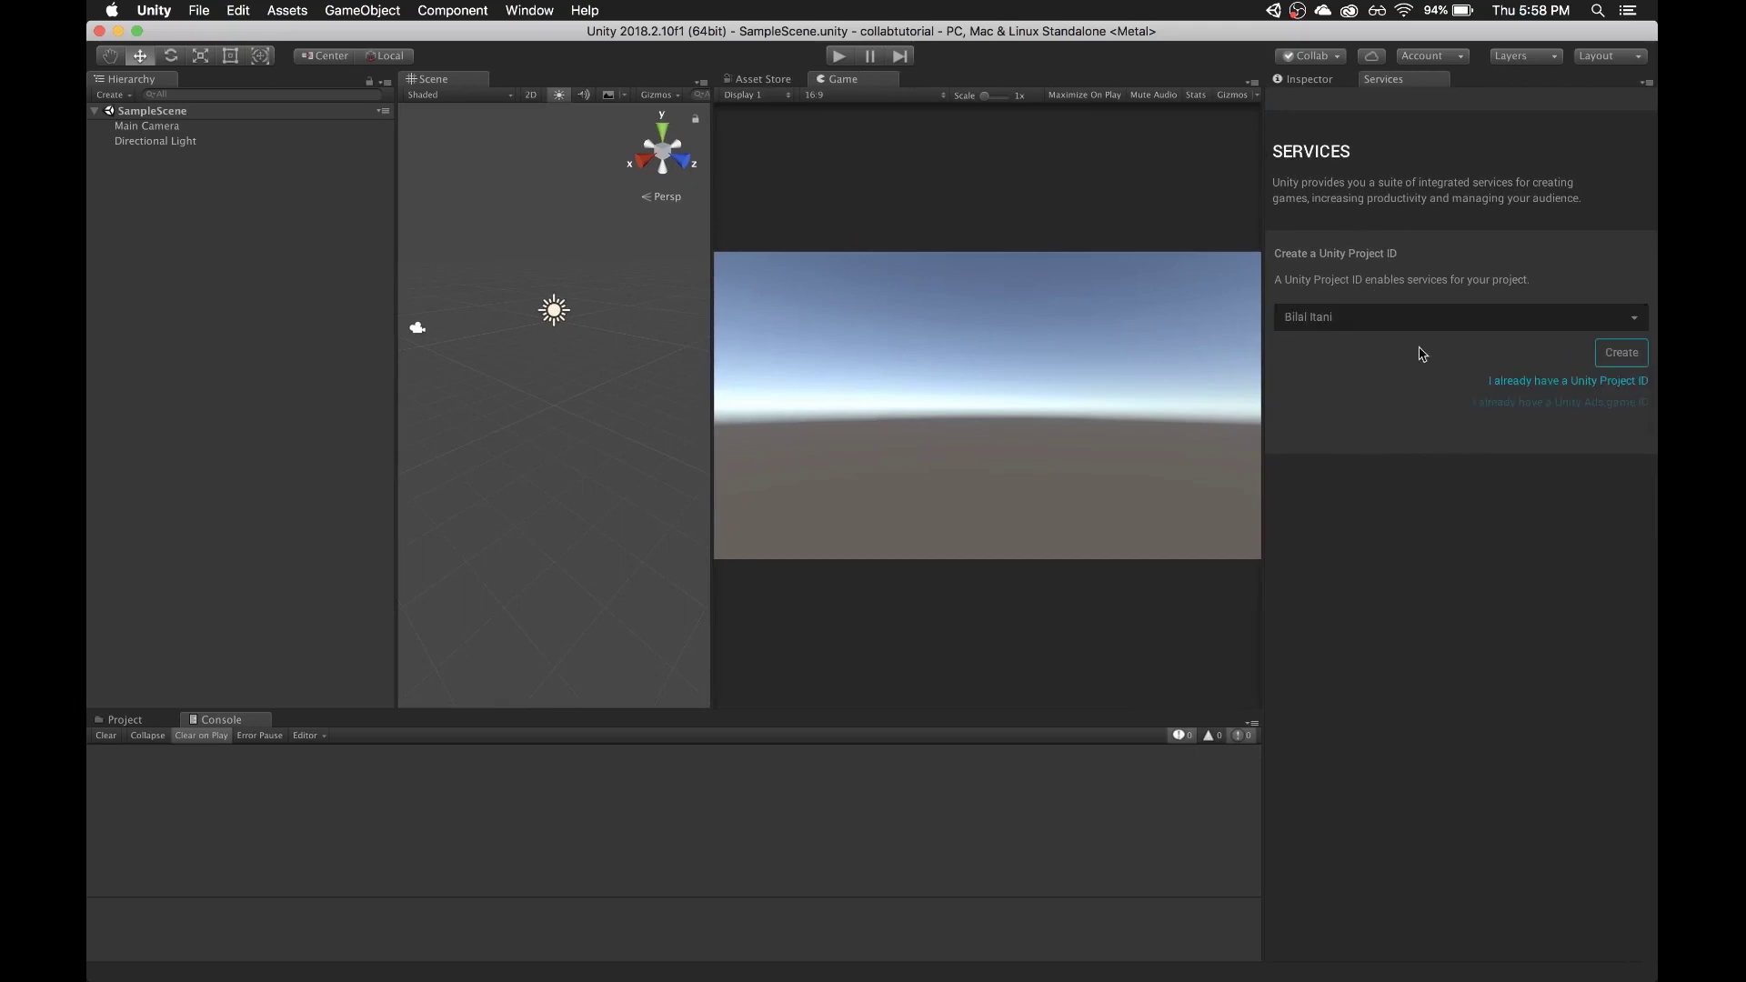
{"action": "left_click", "coordinate": [1620, 356]}
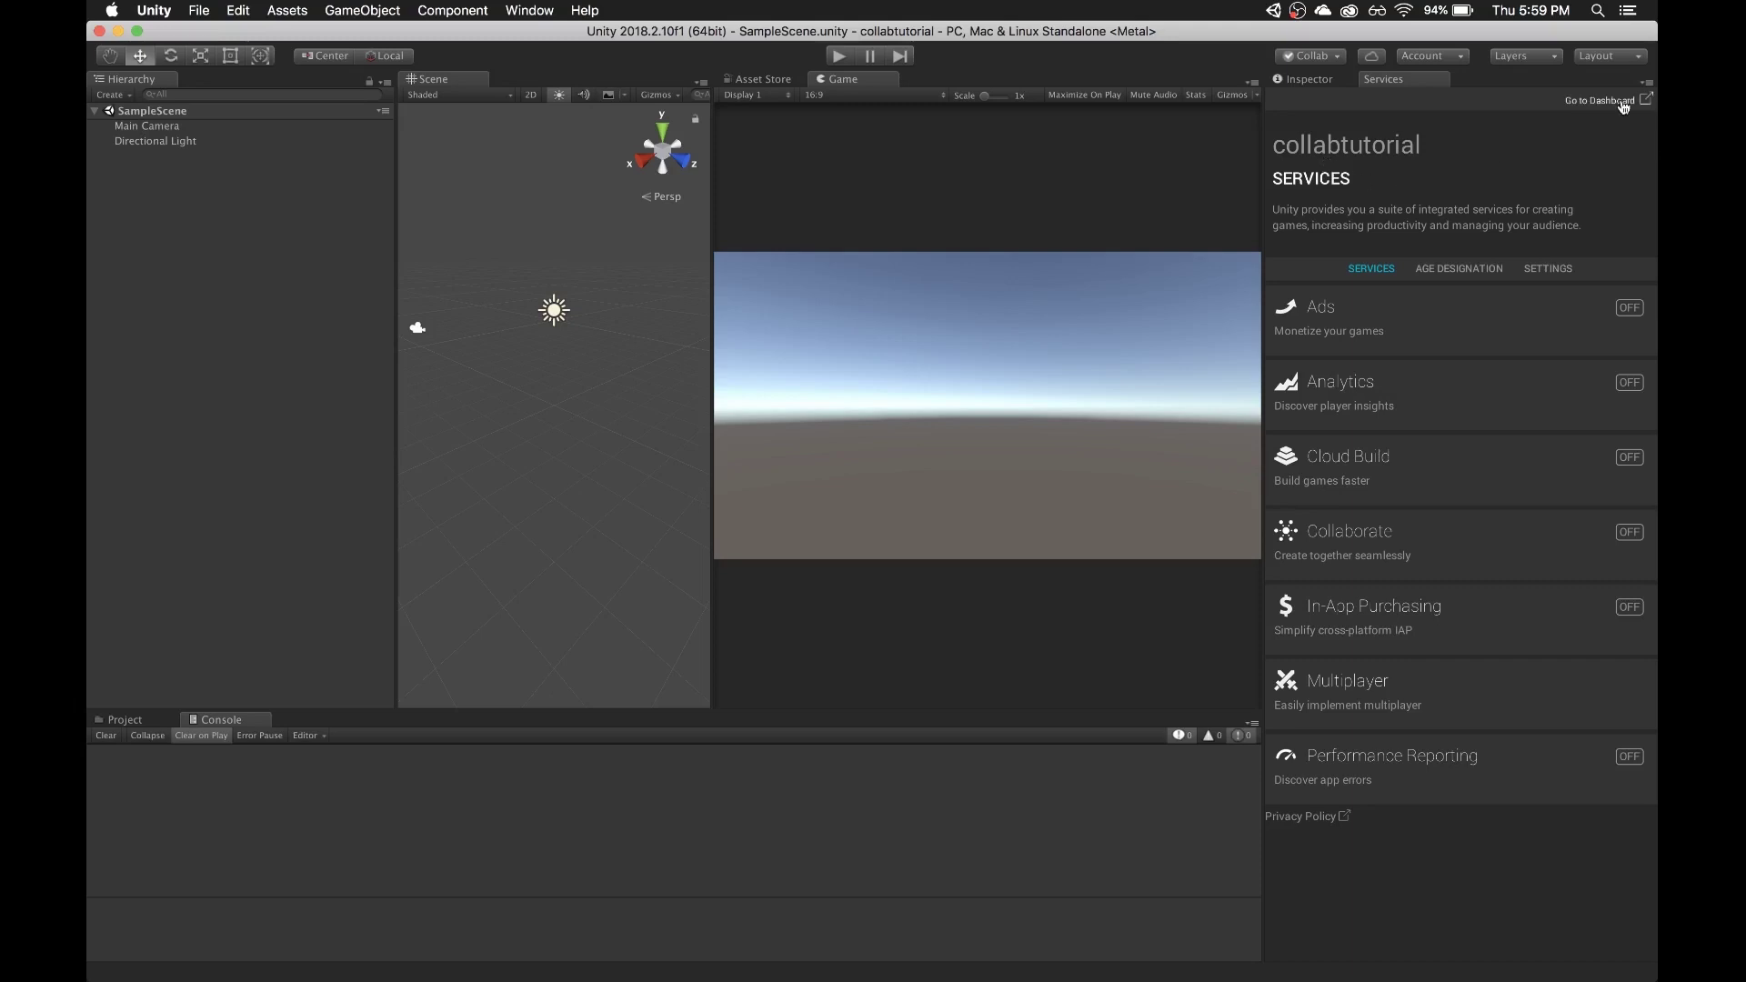
- Switch Collaborate on and show the two pending changes, Assets/Scenes and SampleScene.unity
{"action": "left_click", "coordinate": [1482, 551]}
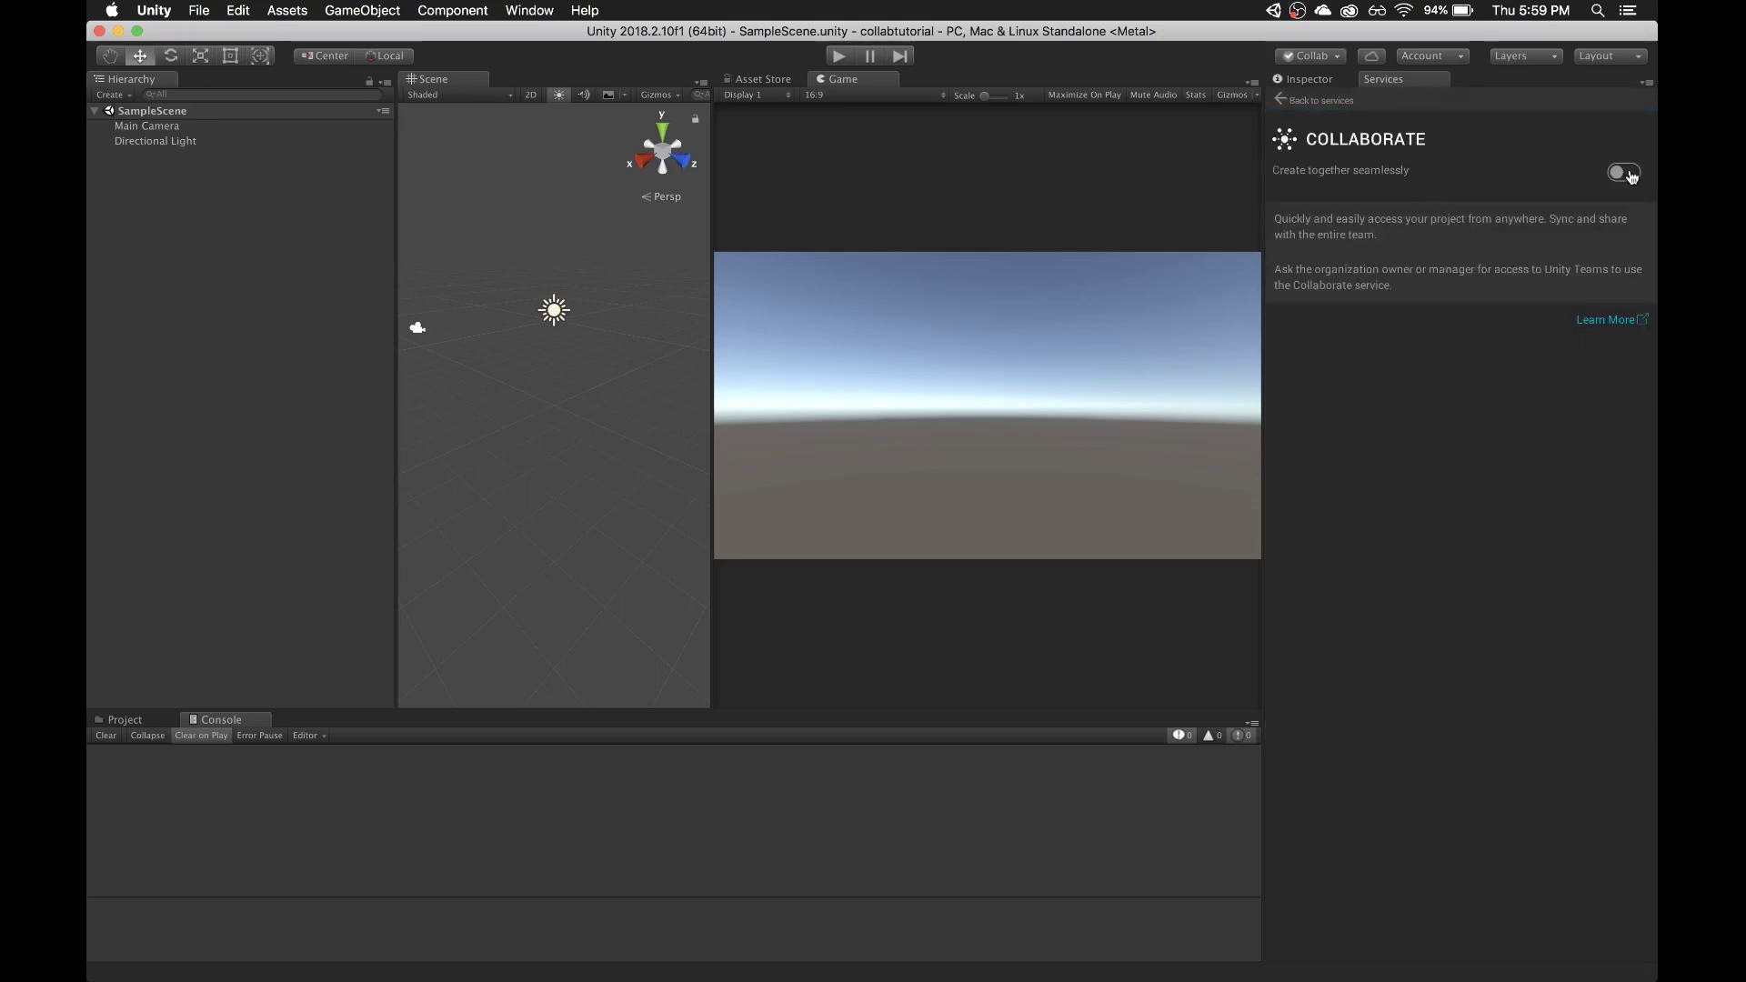
{"action": "left_click", "coordinate": [1626, 173]}
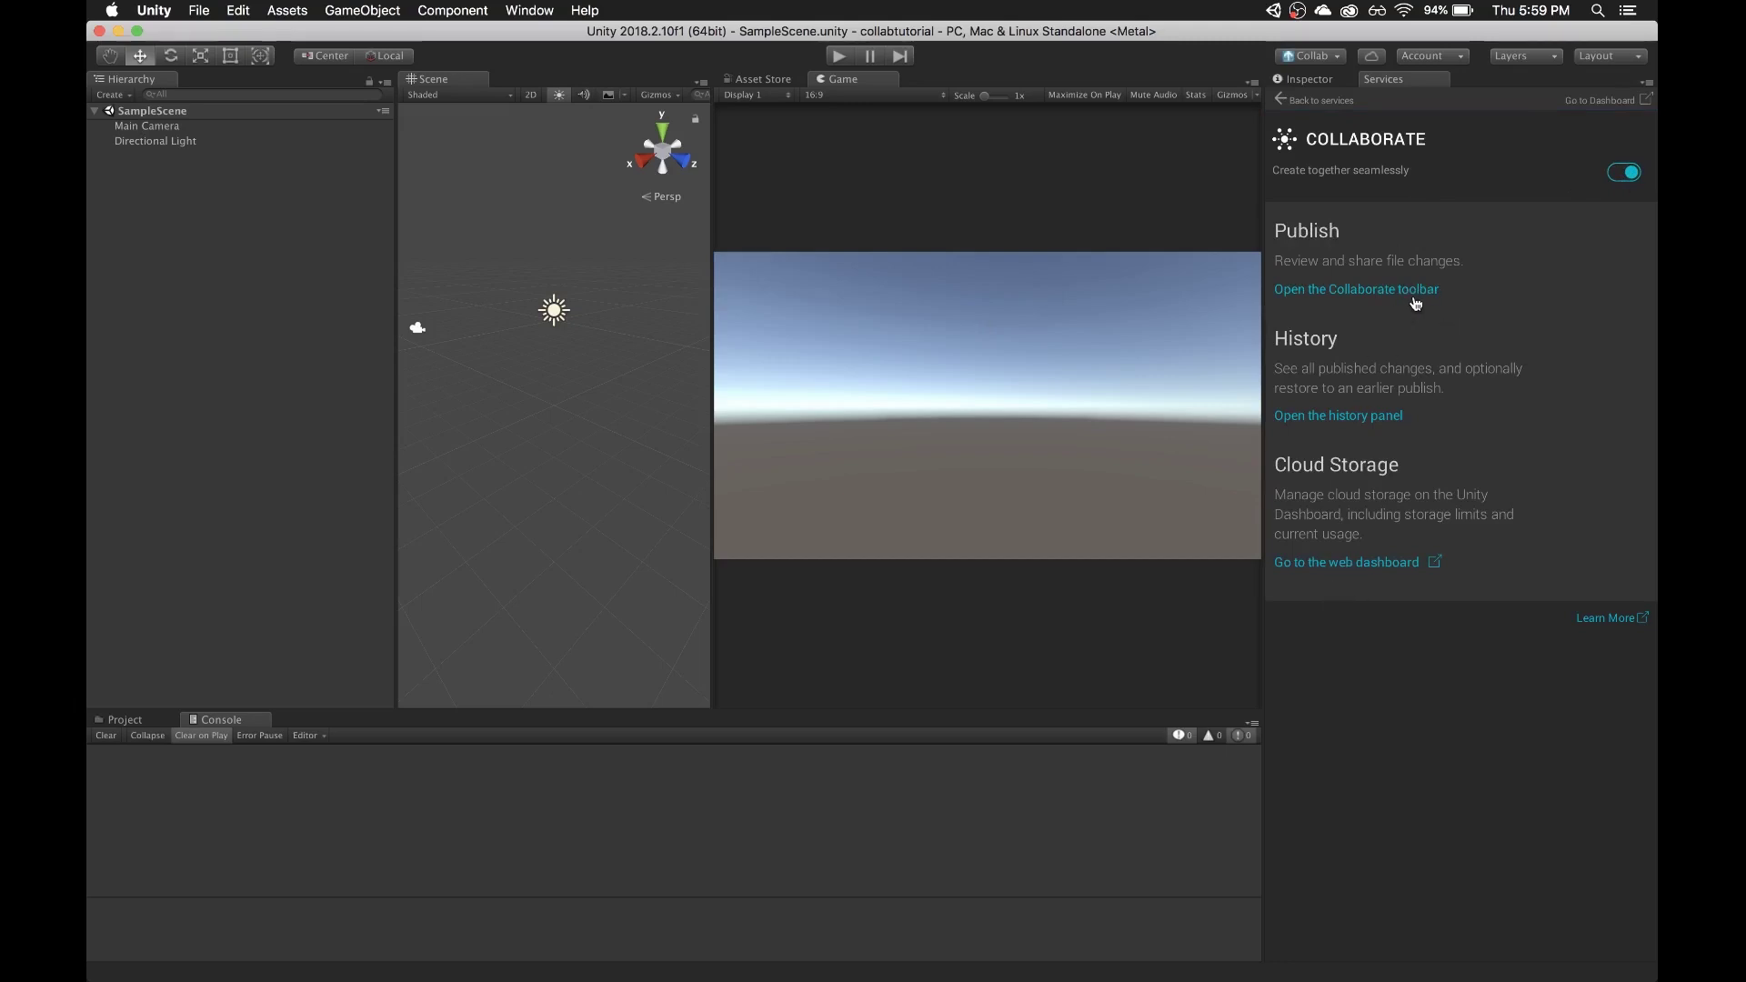
{"action": "left_click", "coordinate": [1415, 291]}
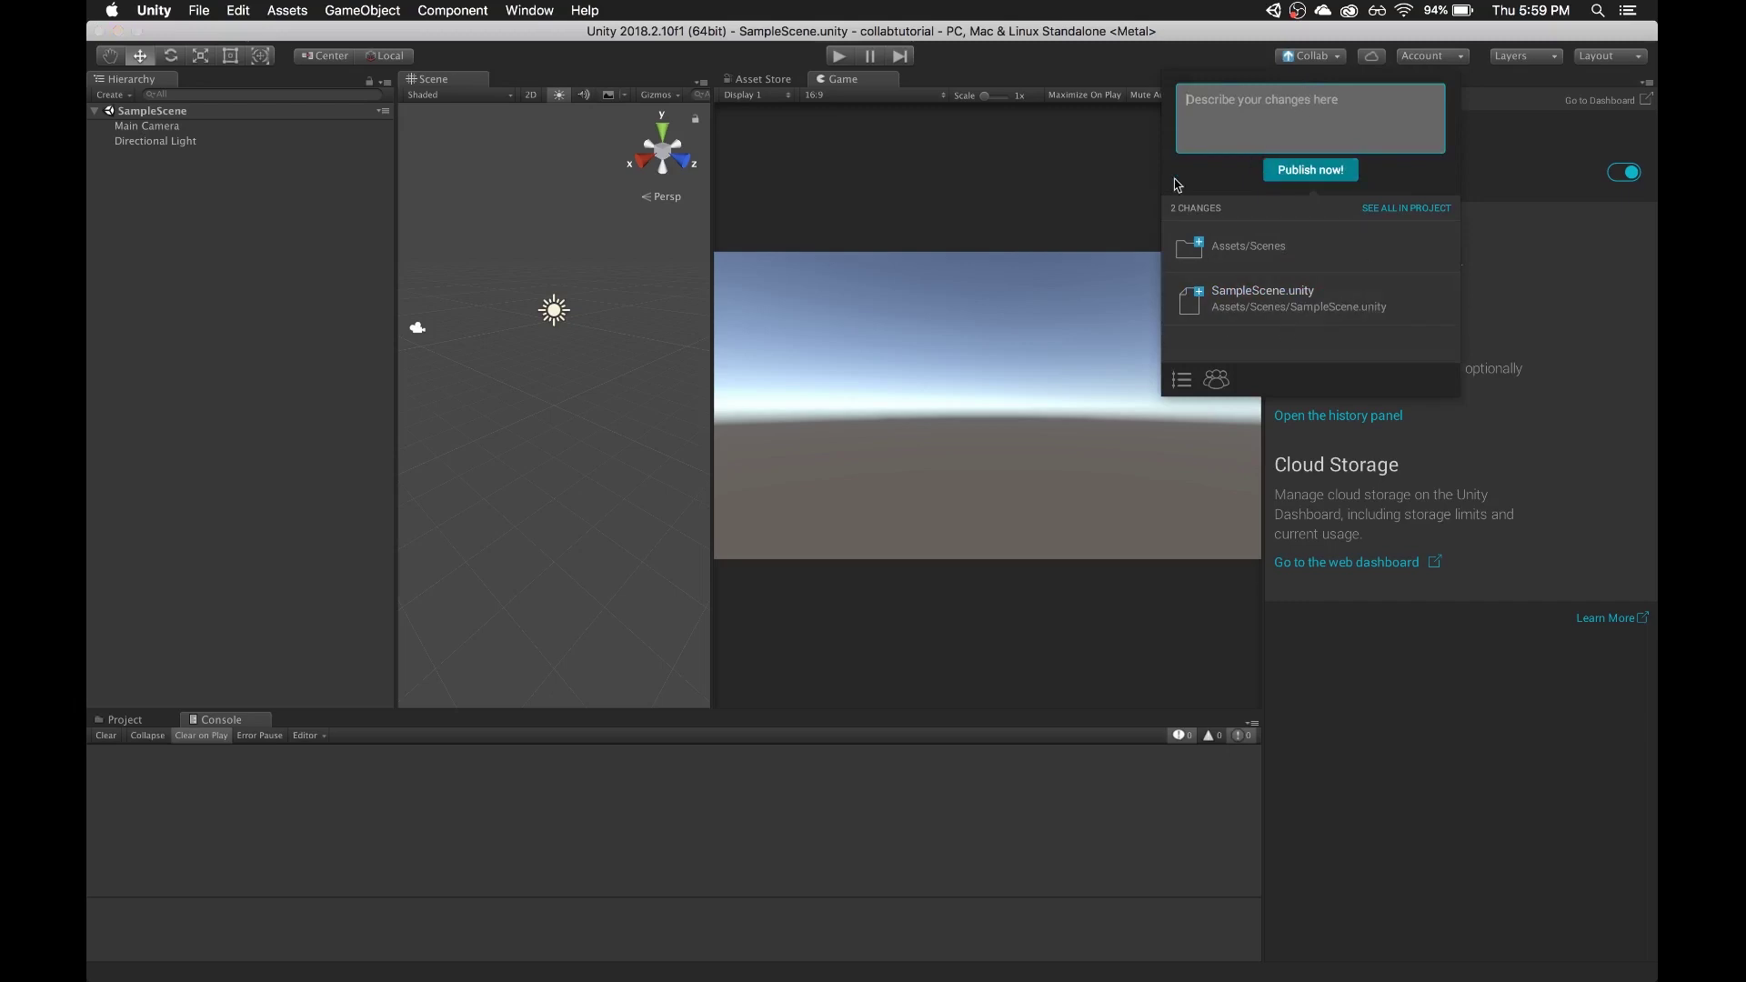
- Publish Assets/Scenes and SampleScene.unity with the description 'InitializeProject'
{"action": "left_click", "coordinate": [1286, 144]}
{"action": "type", "text": "lk;asdfjkl;"}
{"action": "key", "text": "super+a"}
{"action": "key", "text": "BackSpace"}
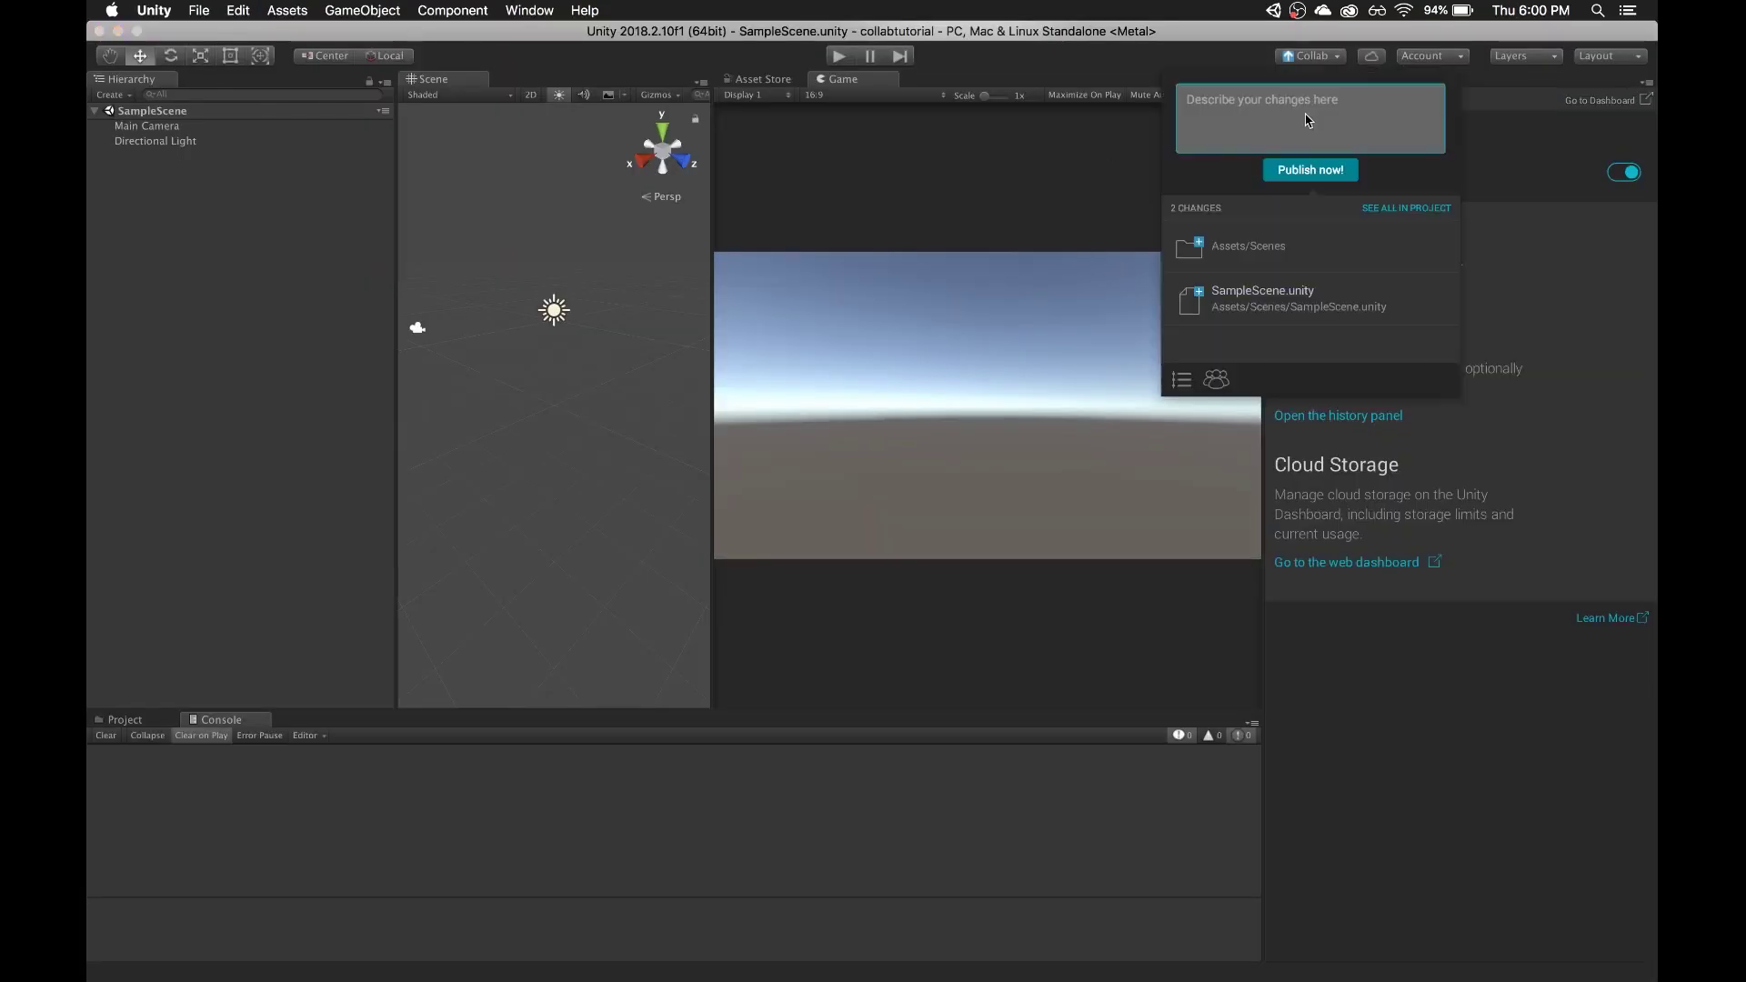
{"action": "left_click", "coordinate": [1307, 119]}
{"action": "type", "text": "Initiali"}
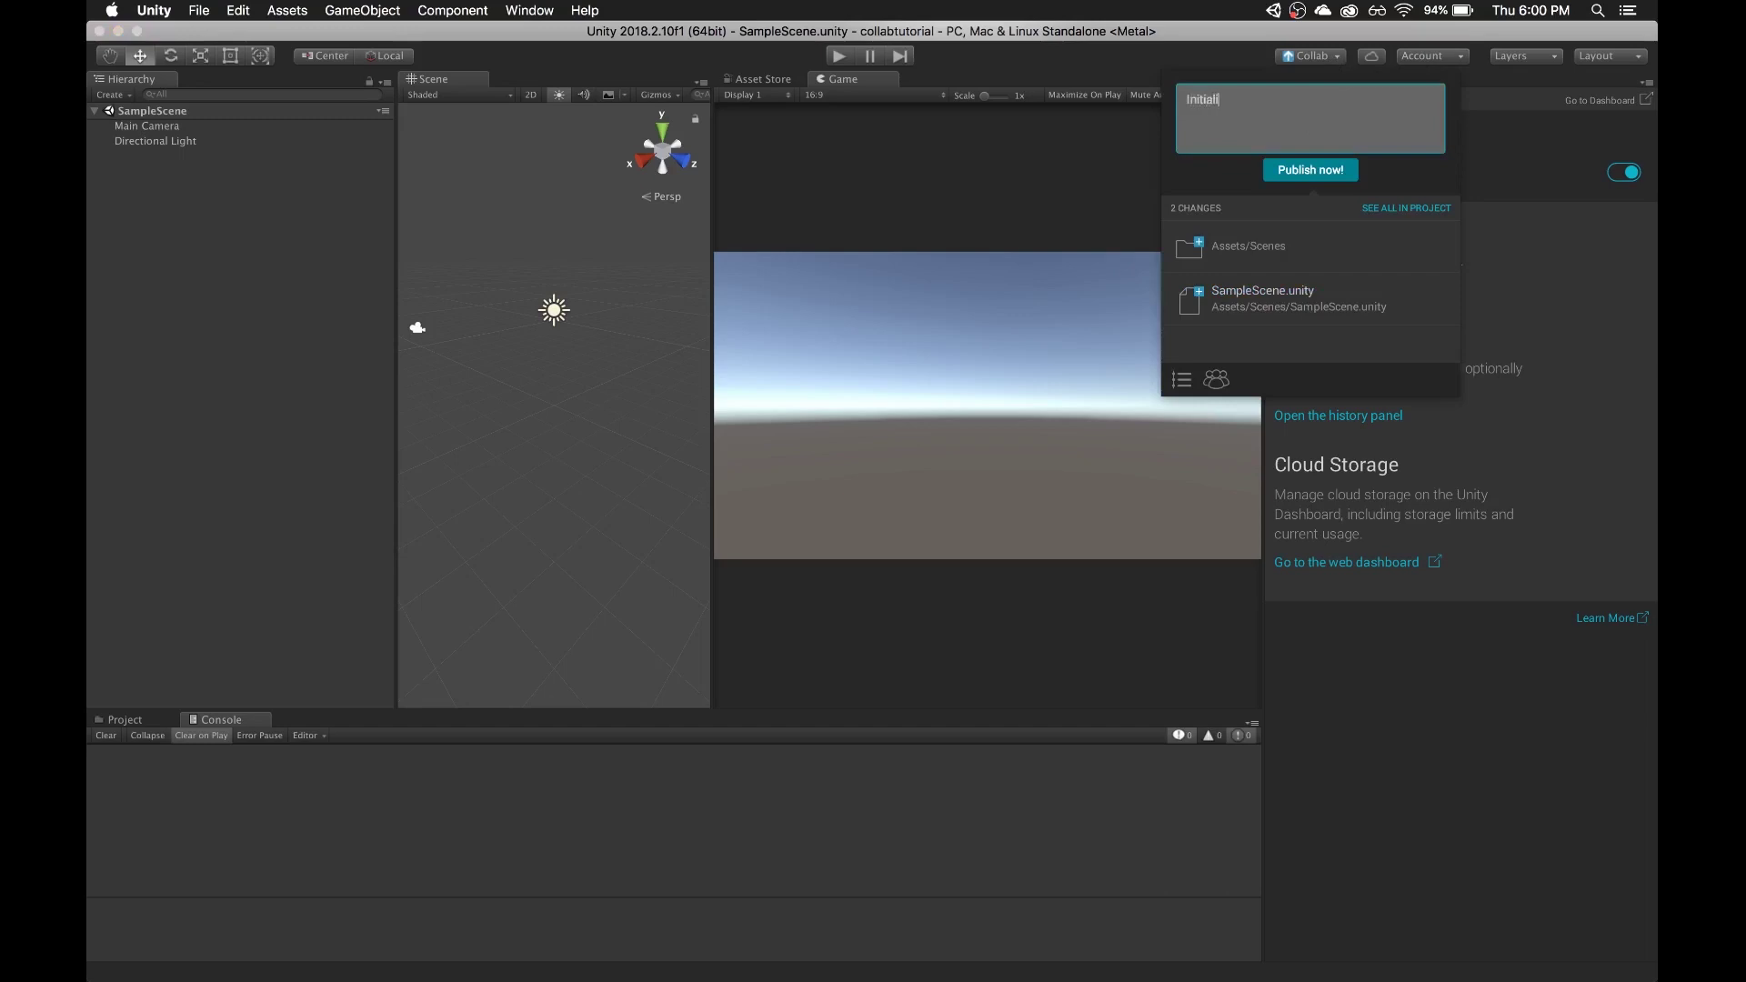
{"action": "type", "text": "zeProject"}
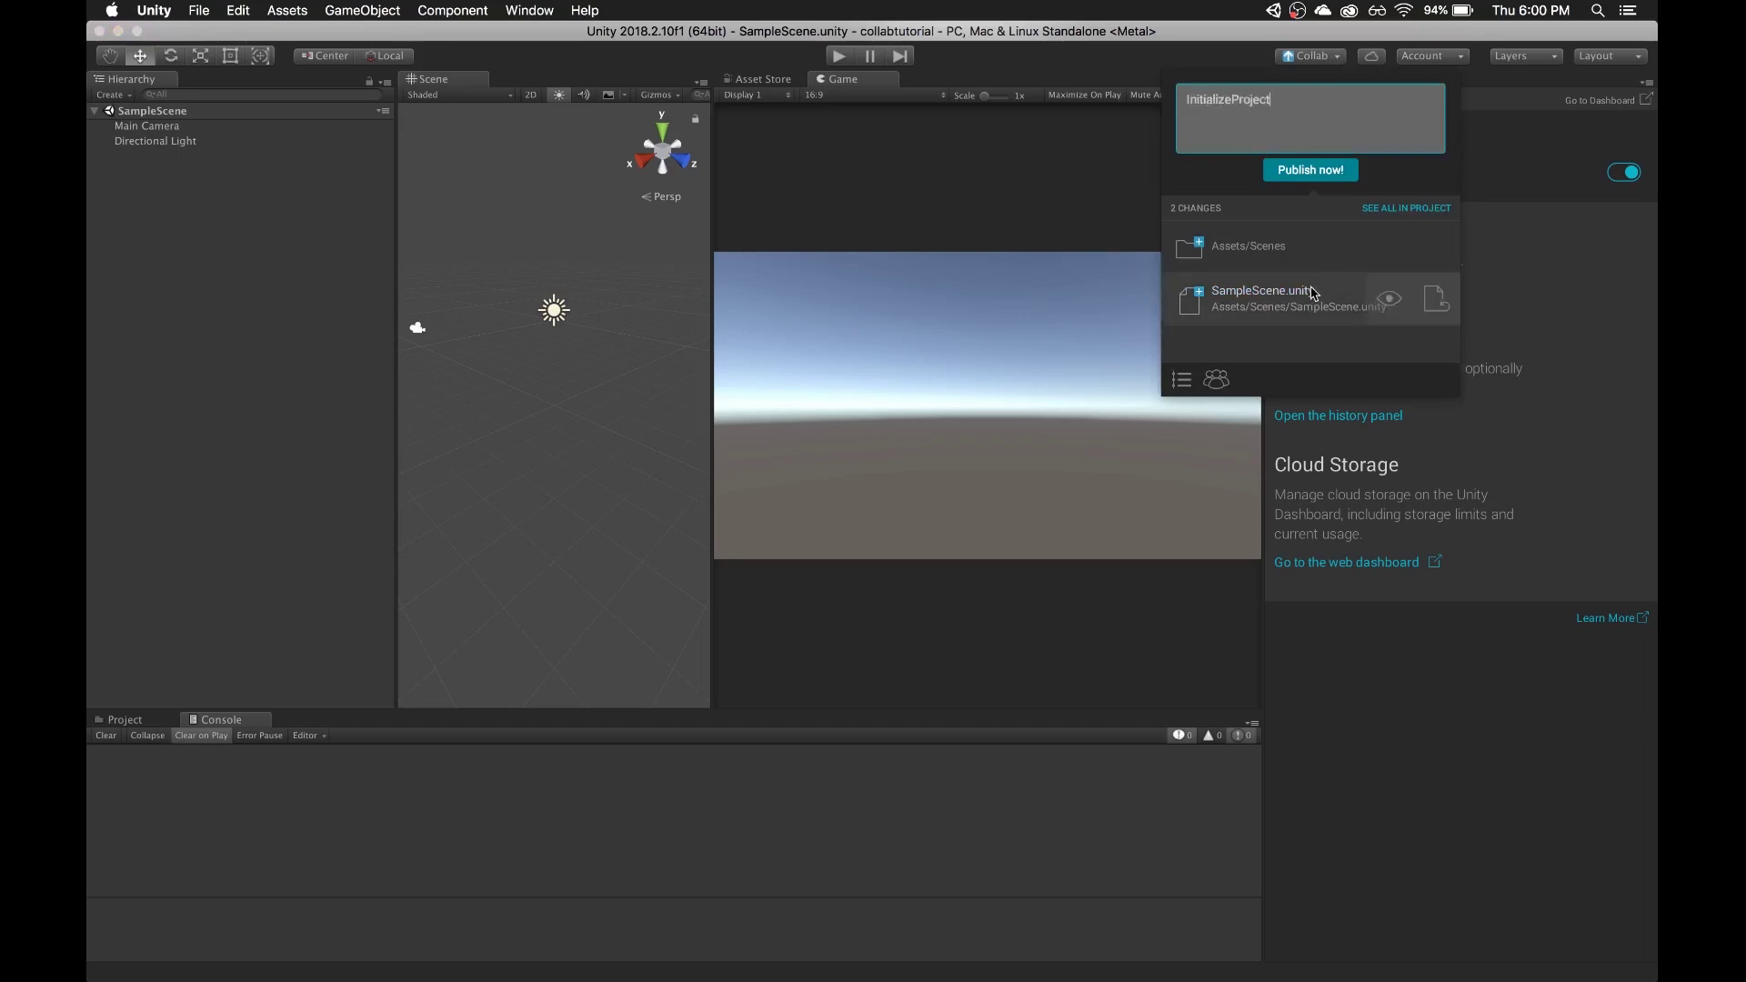
{"action": "left_click", "coordinate": [1313, 173]}
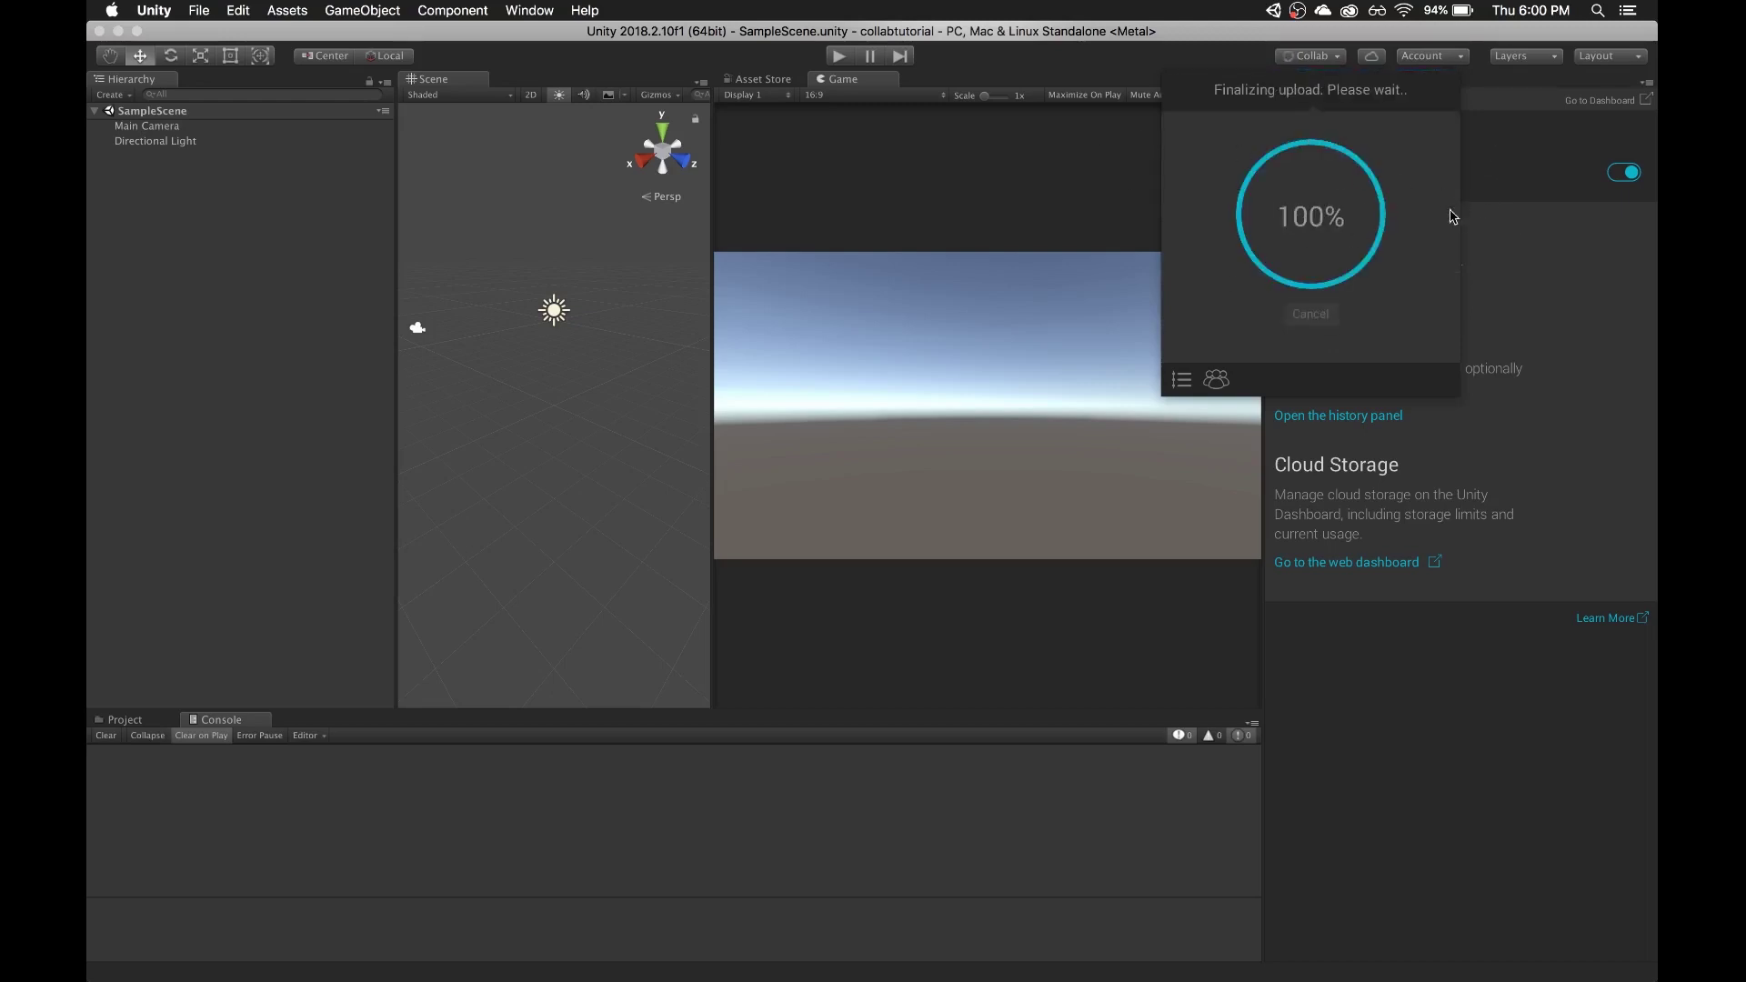
{"action": "left_click", "coordinate": [1502, 155]}
- Reload the dashboard's Assets page in Chrome and view the Packages folder
{"action": "key", "text": "super+Tab"}
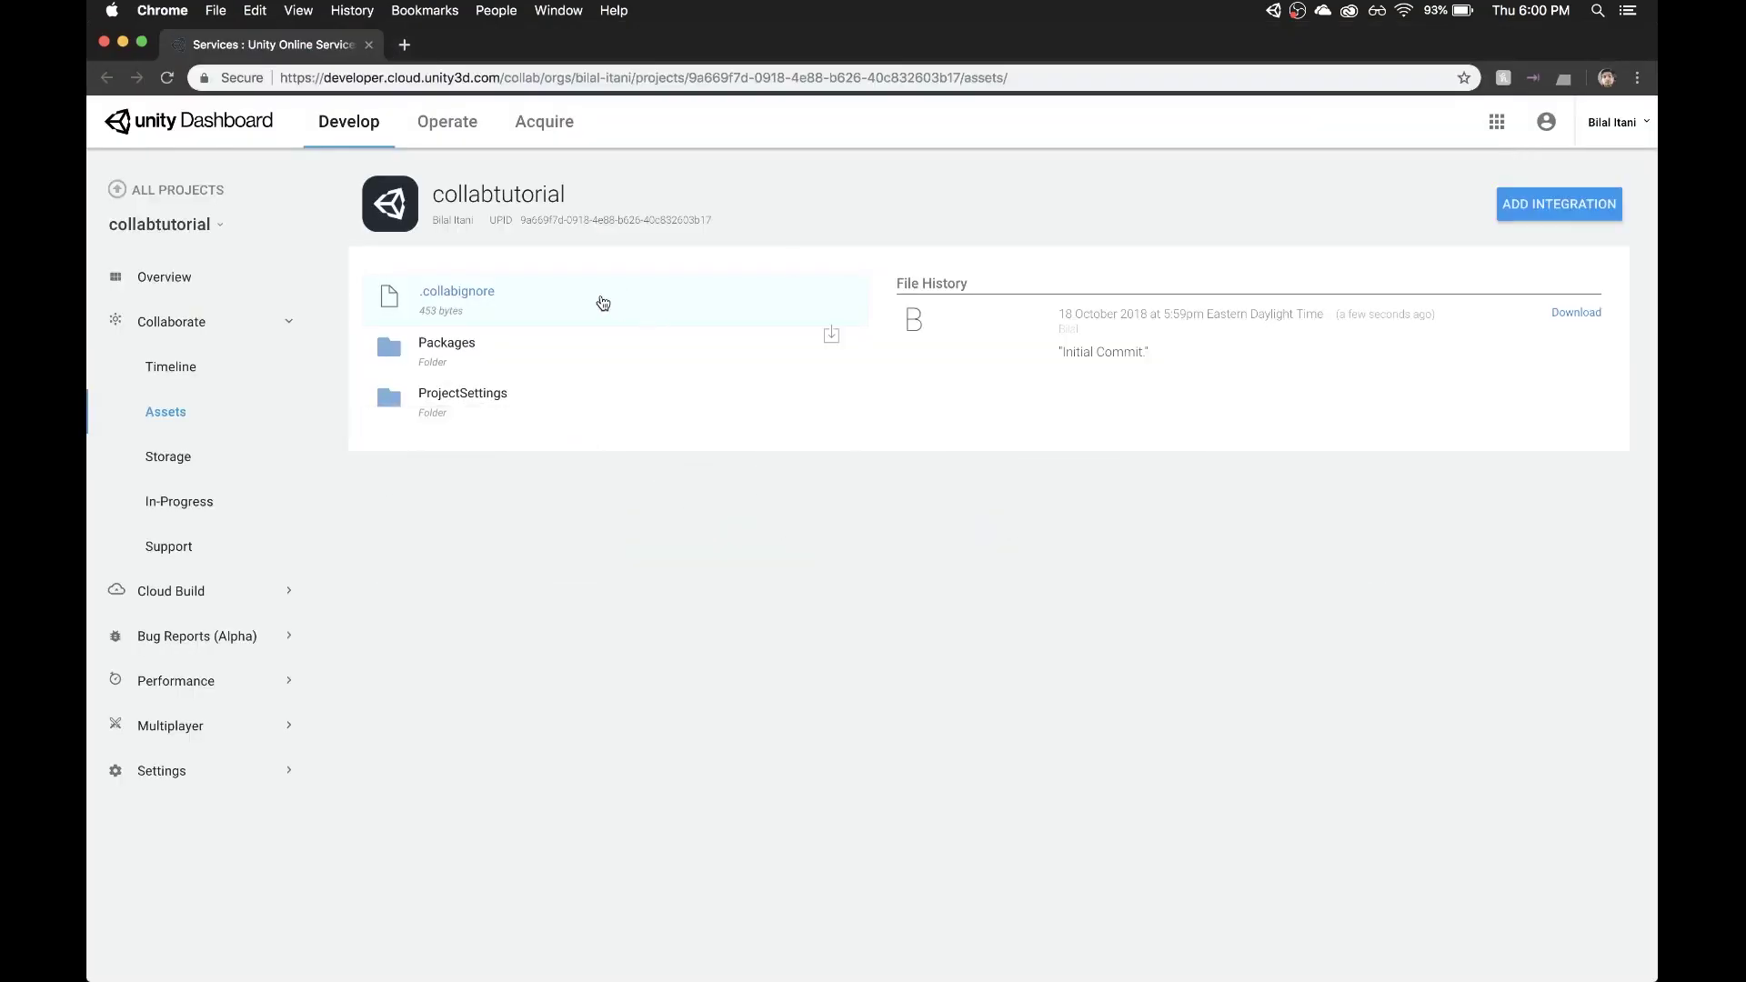
{"action": "key", "text": "super+r"}
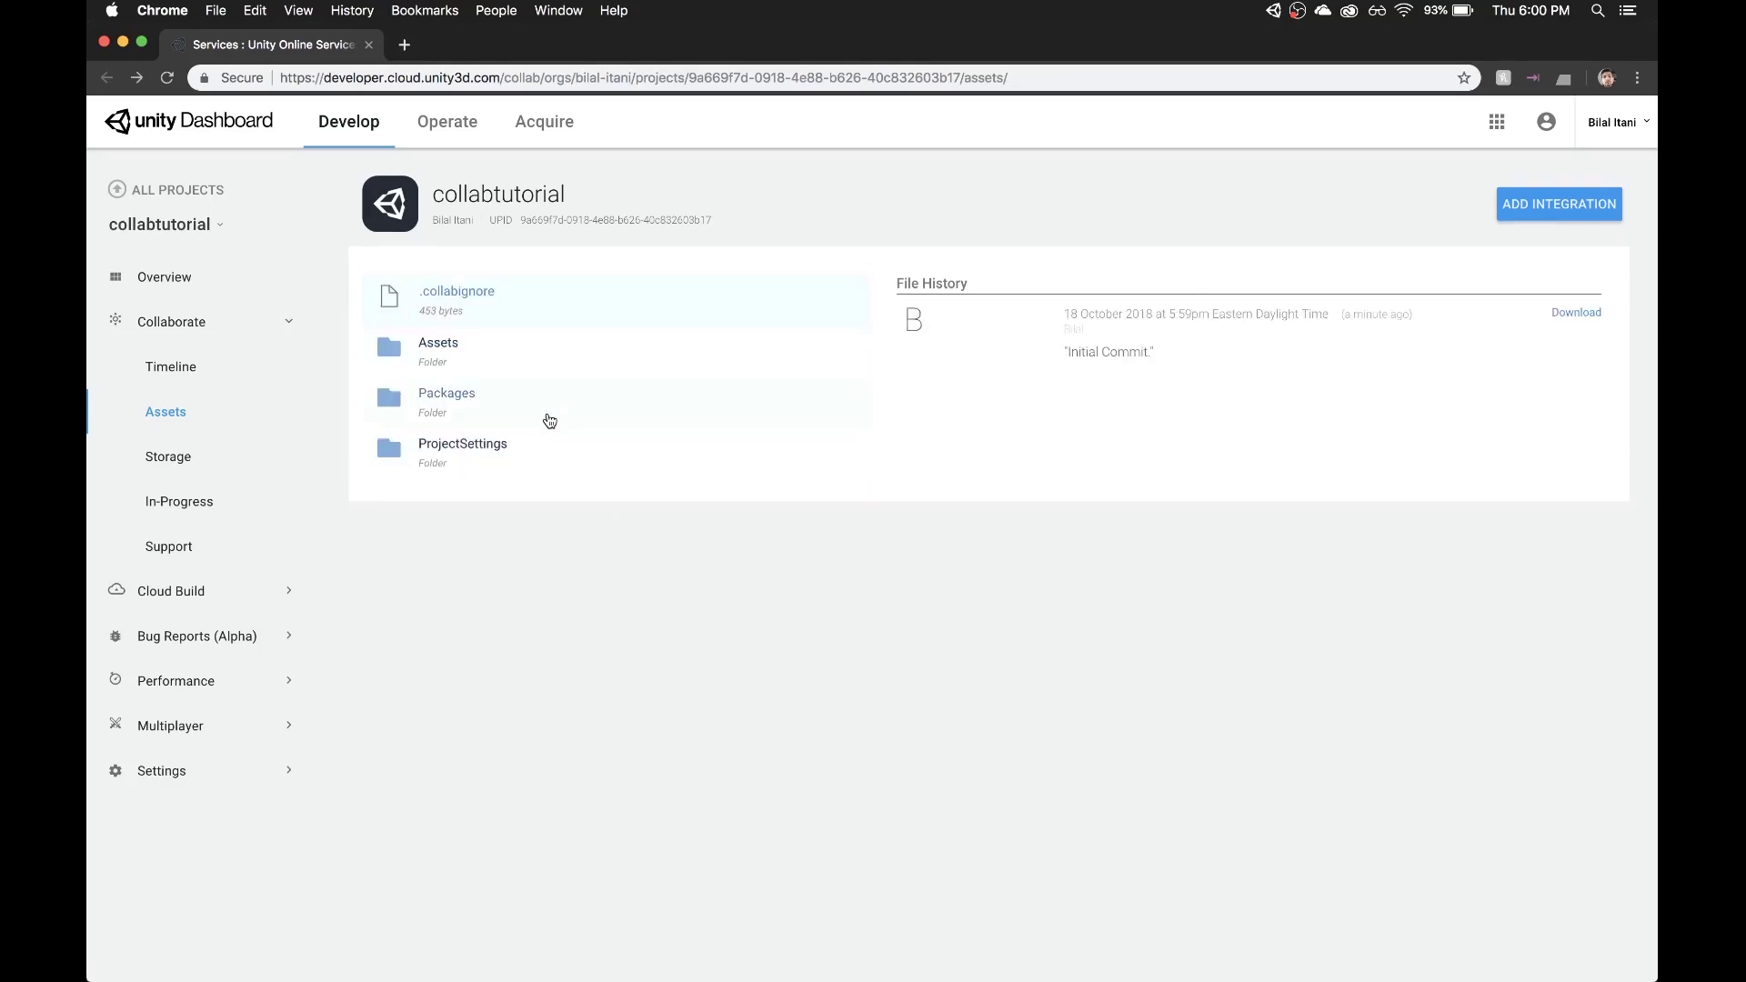
{"action": "left_click", "coordinate": [546, 415]}
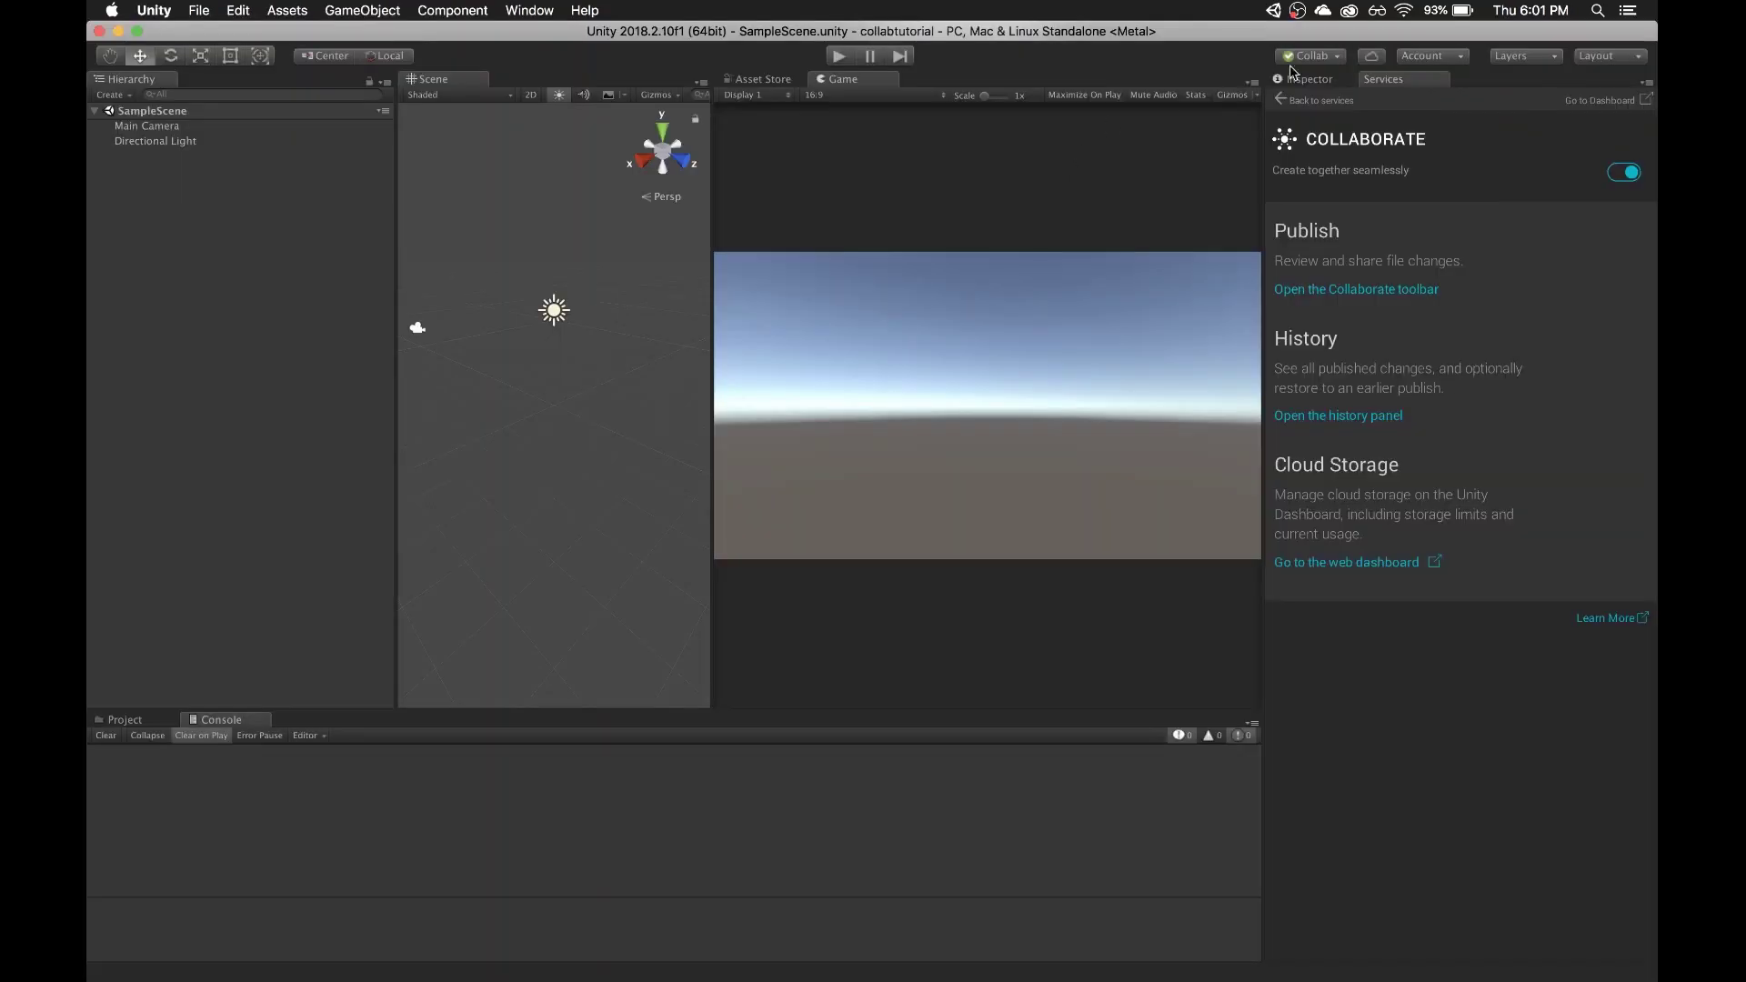
{"action": "left_click", "coordinate": [1310, 62]}
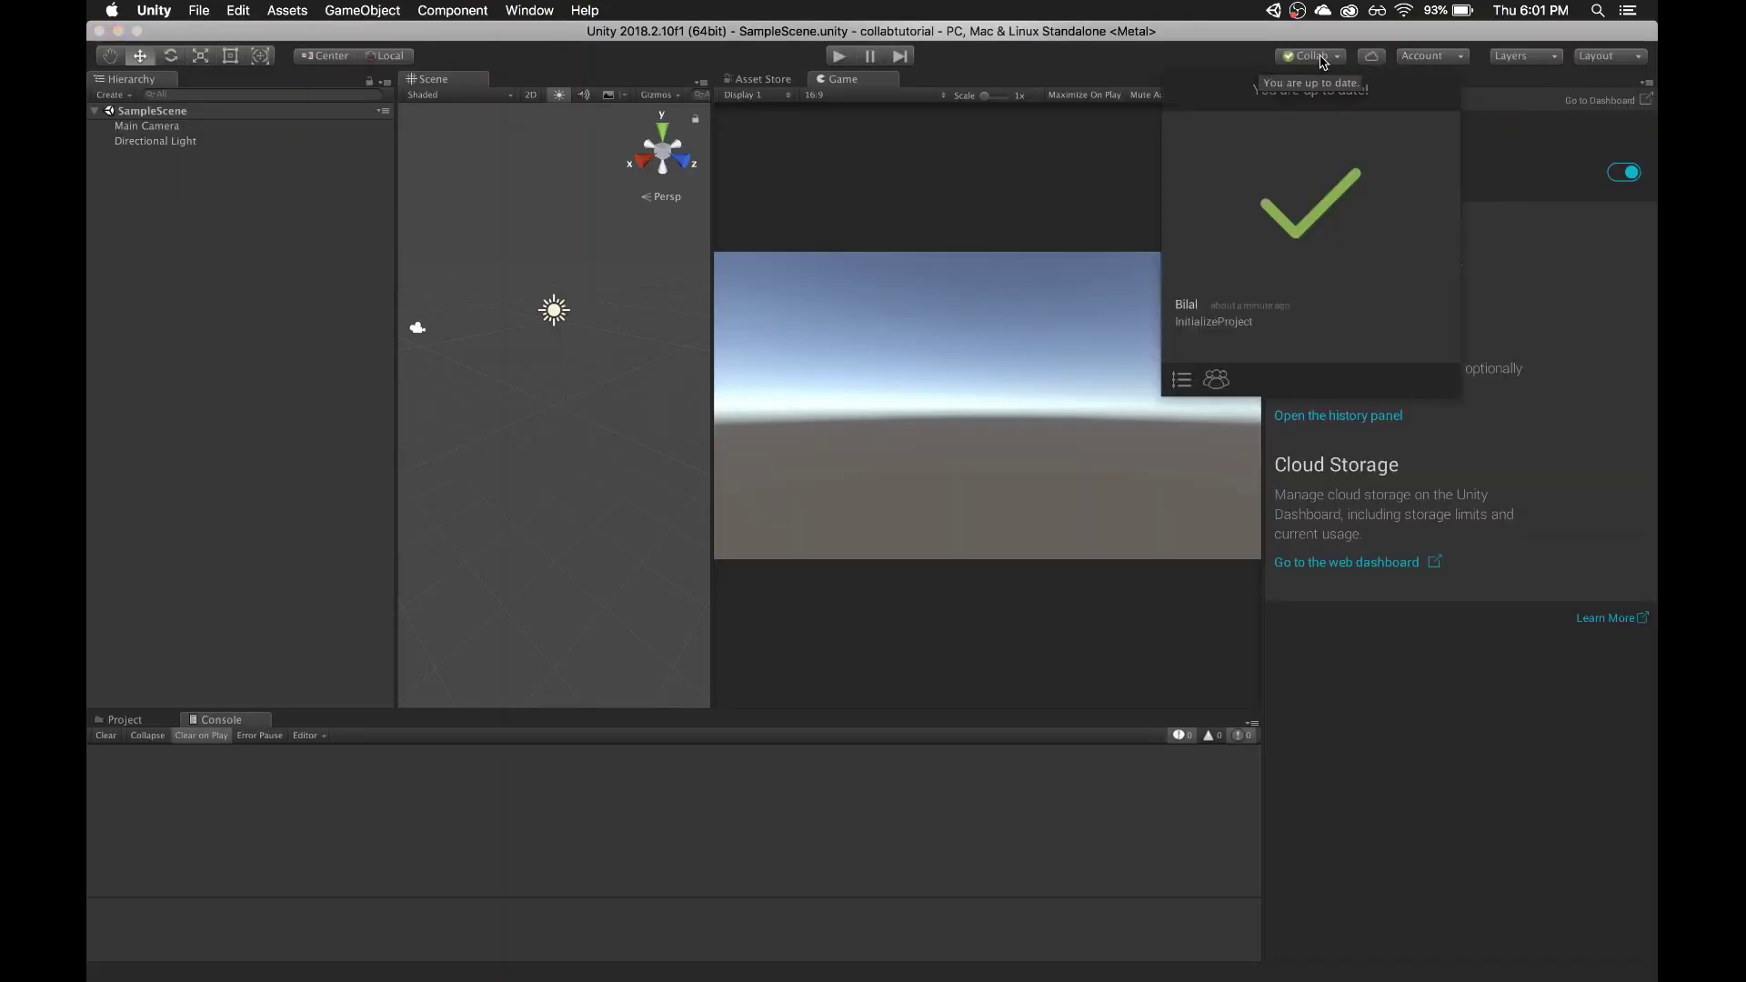
{"action": "left_click", "coordinate": [1319, 58]}
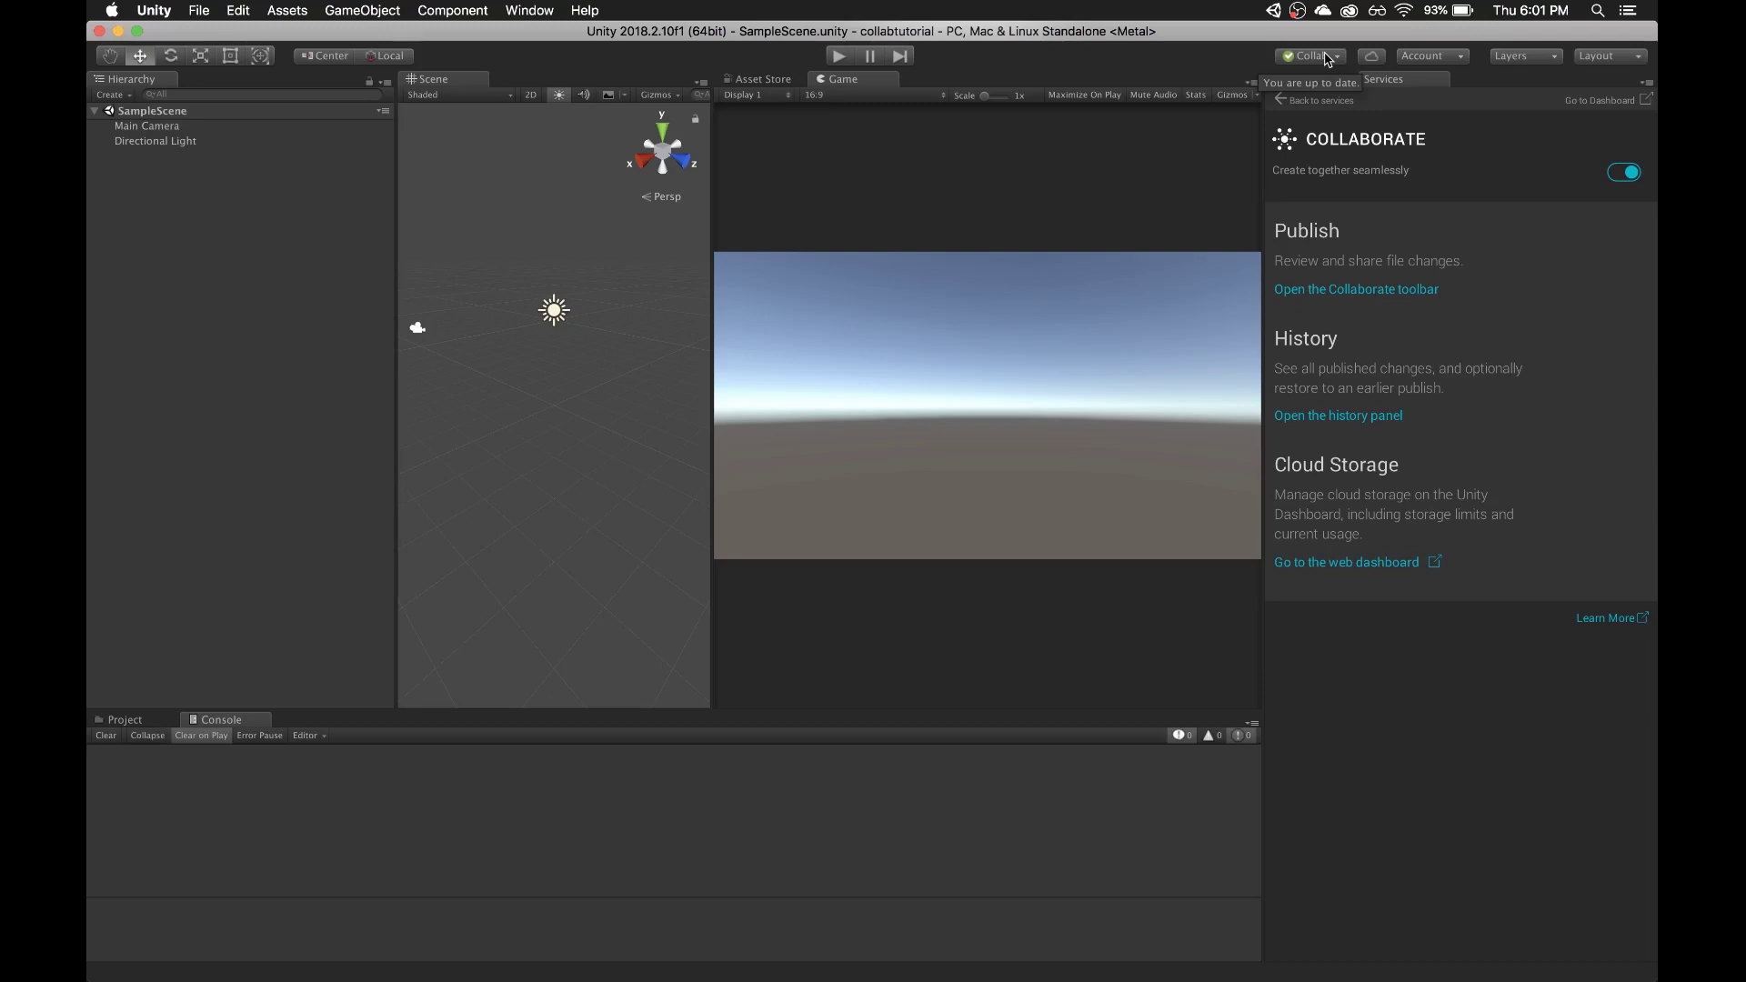
{"action": "left_click", "coordinate": [1329, 60]}
{"action": "left_click", "coordinate": [1328, 60]}
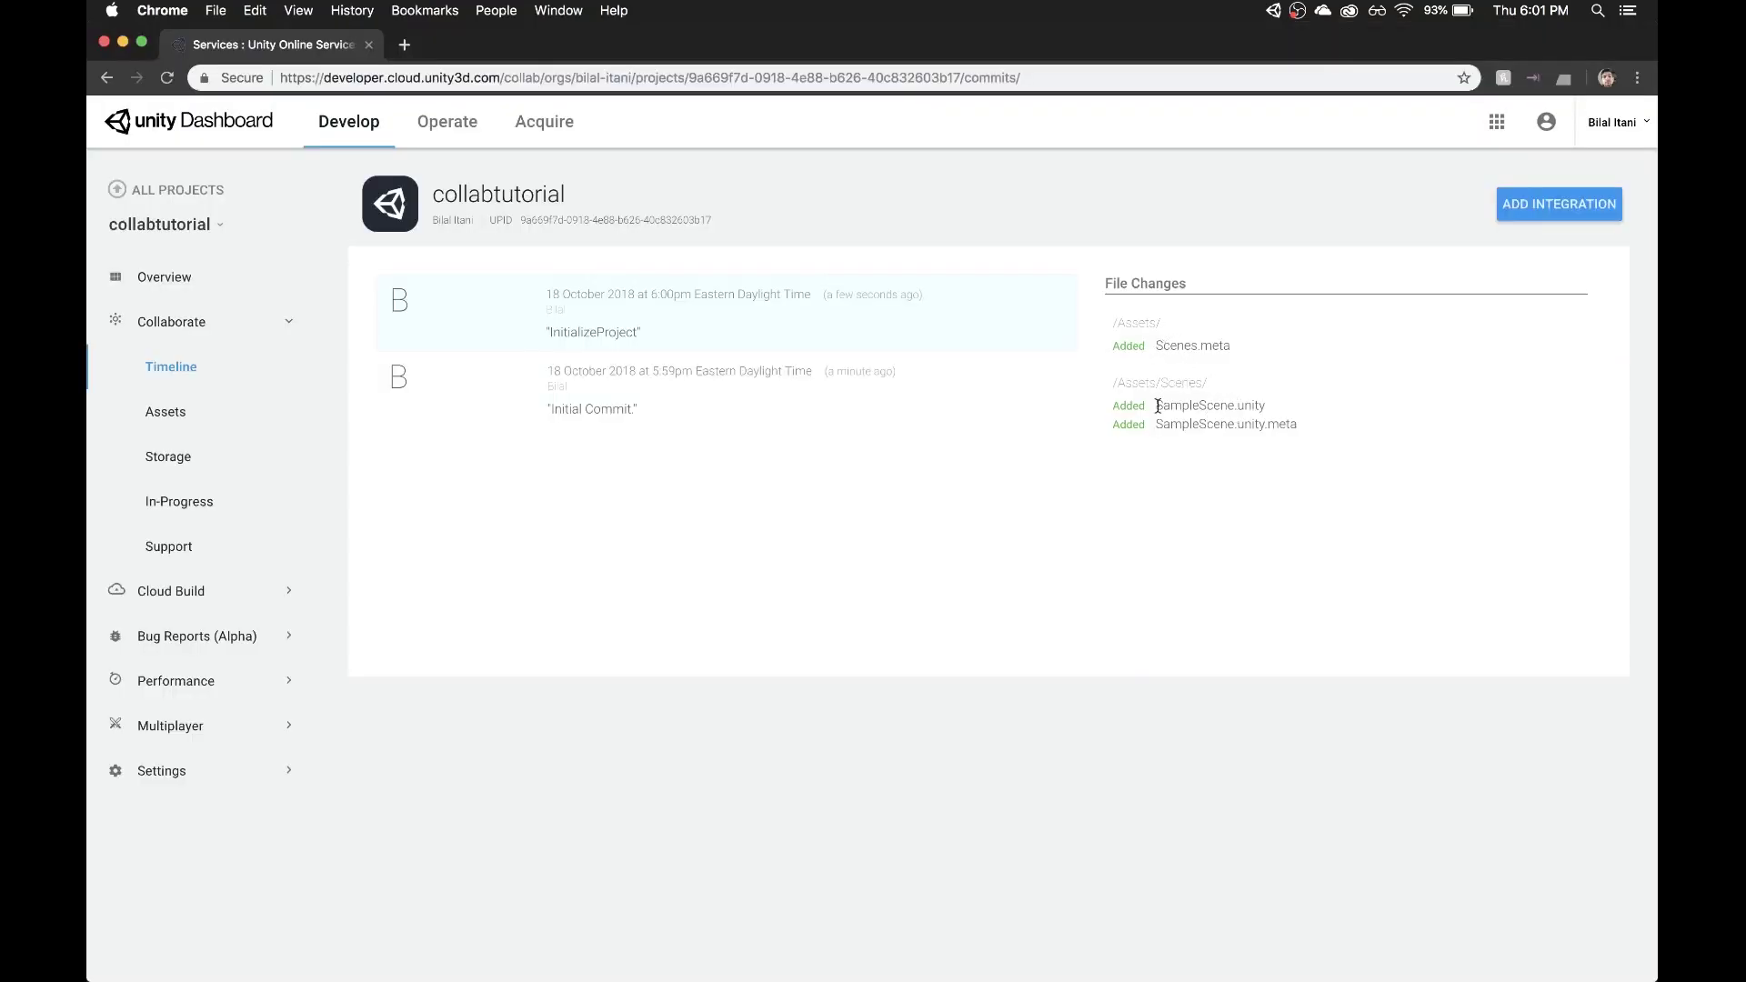
{"action": "left_click_drag", "start_coordinate": [1157, 405], "coordinate": [1286, 406]}
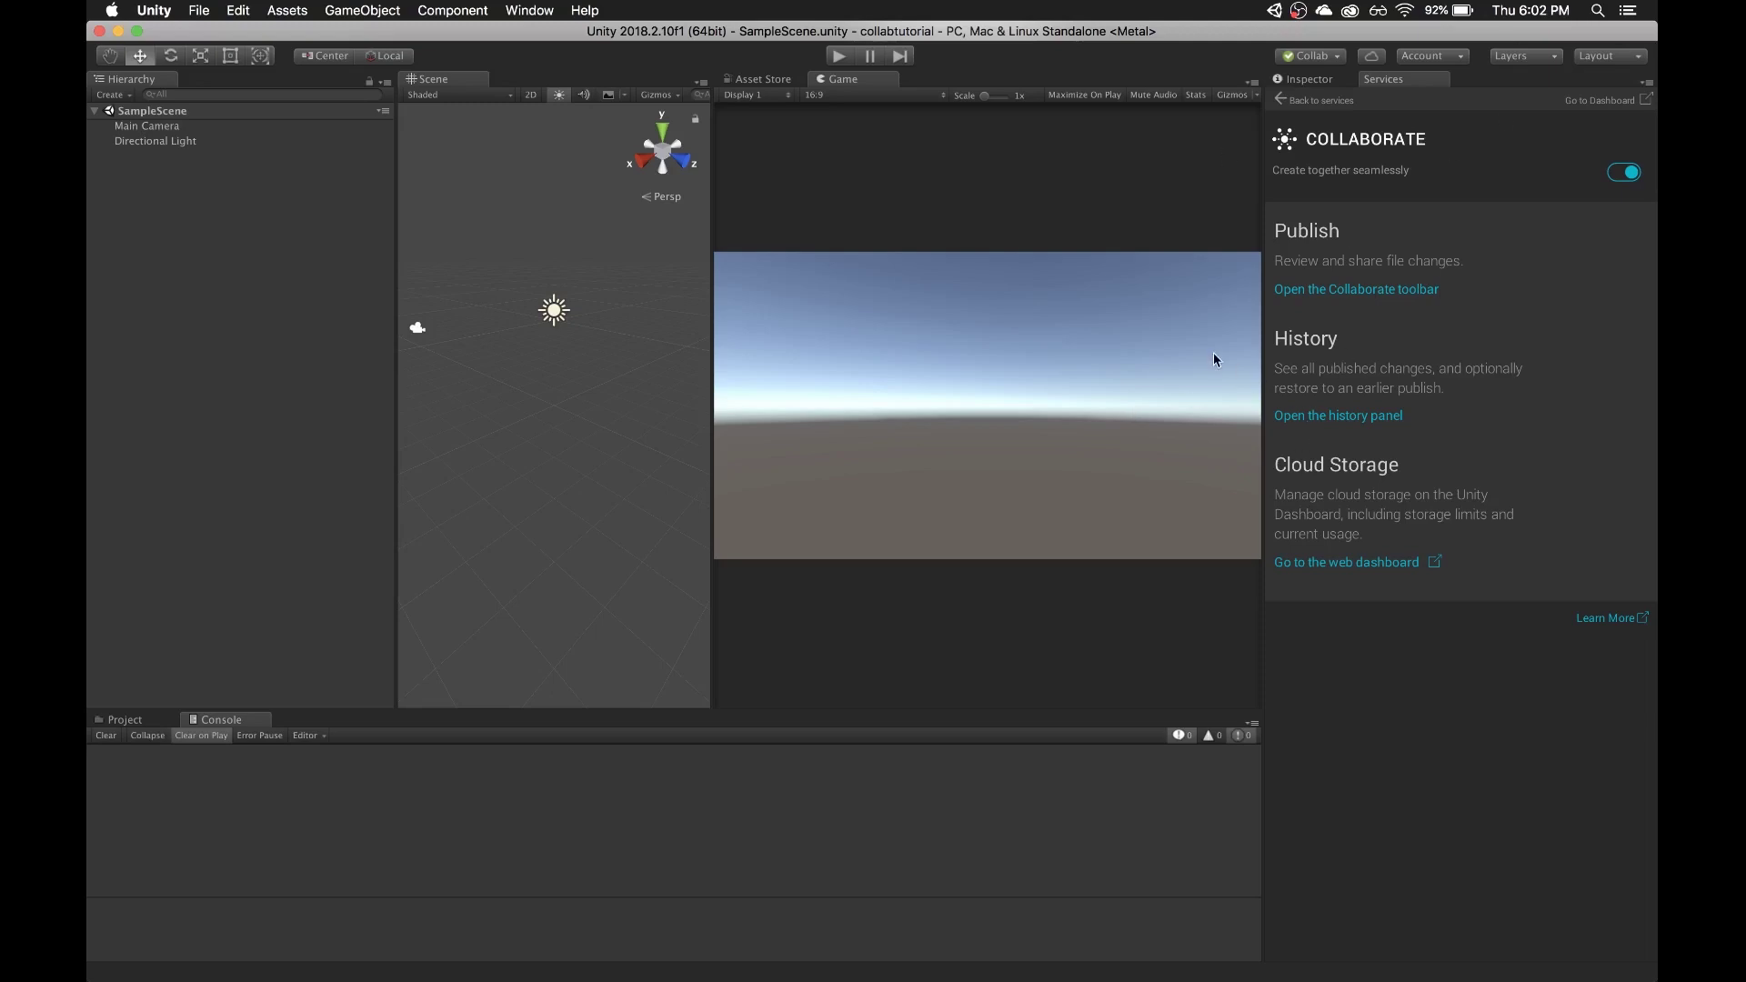
- From the Project tab, create a C# script in Assets called ColorChanger
{"action": "left_click", "coordinate": [134, 720]}
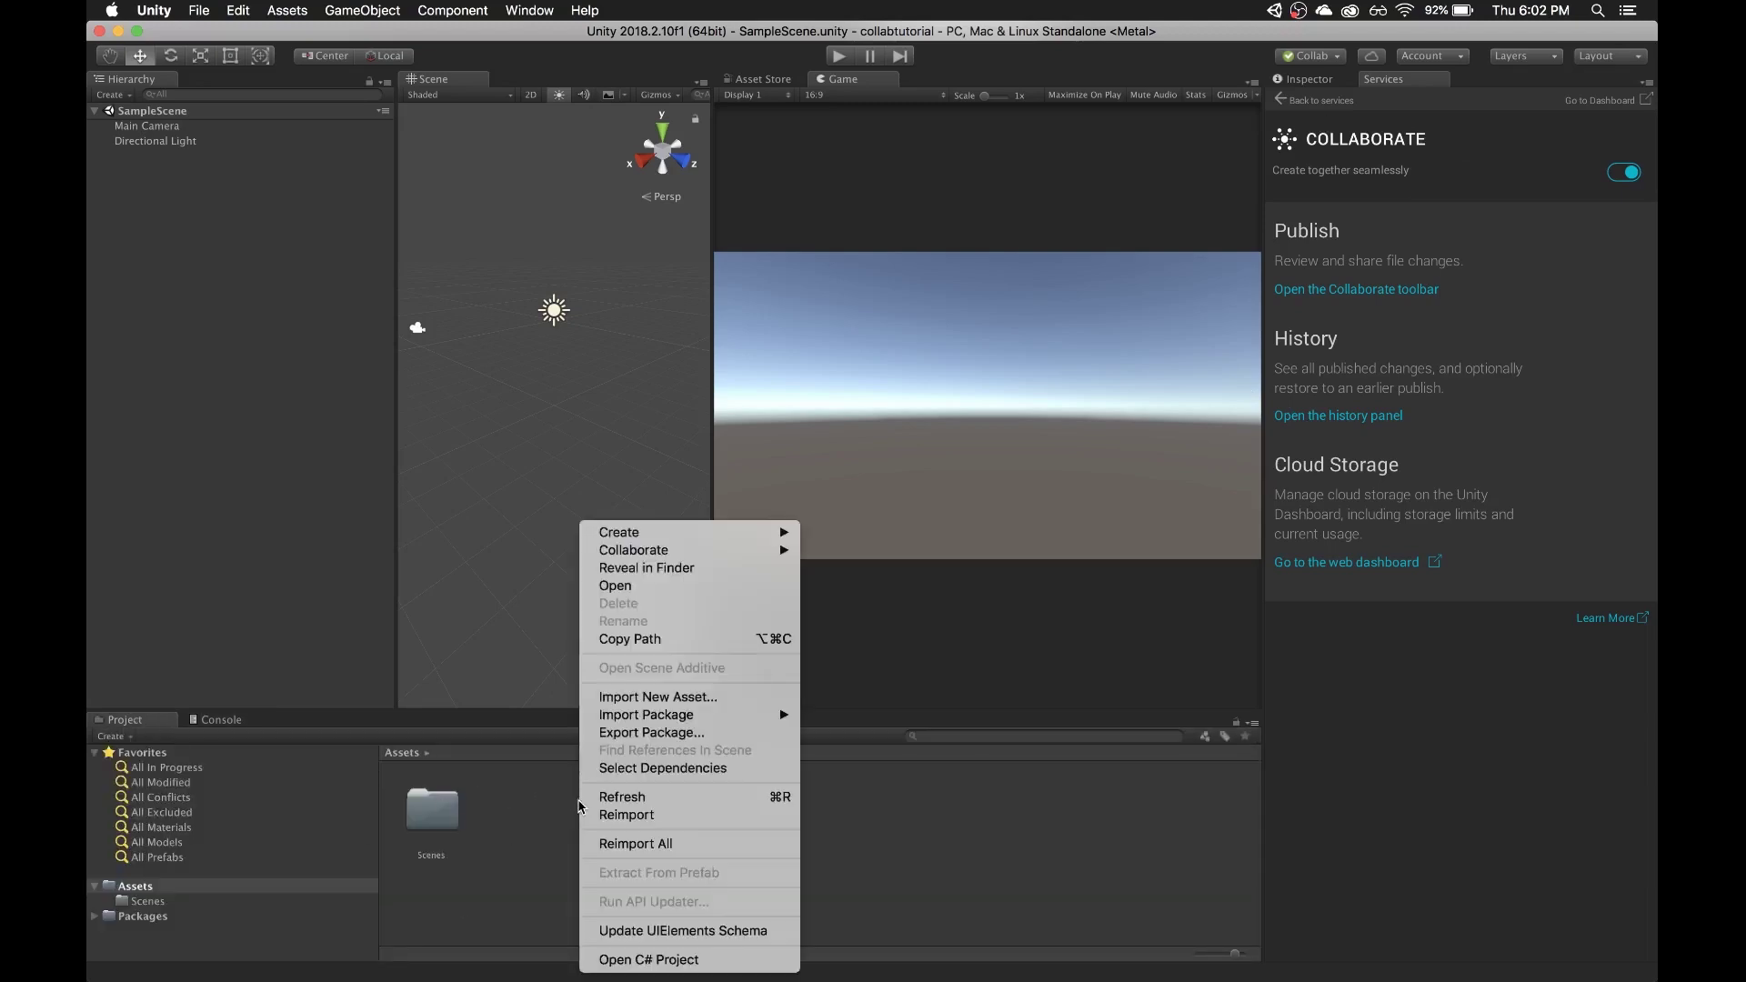
{"action": "mouse_move", "coordinate": [637, 532]}
{"action": "left_click", "coordinate": [903, 386]}
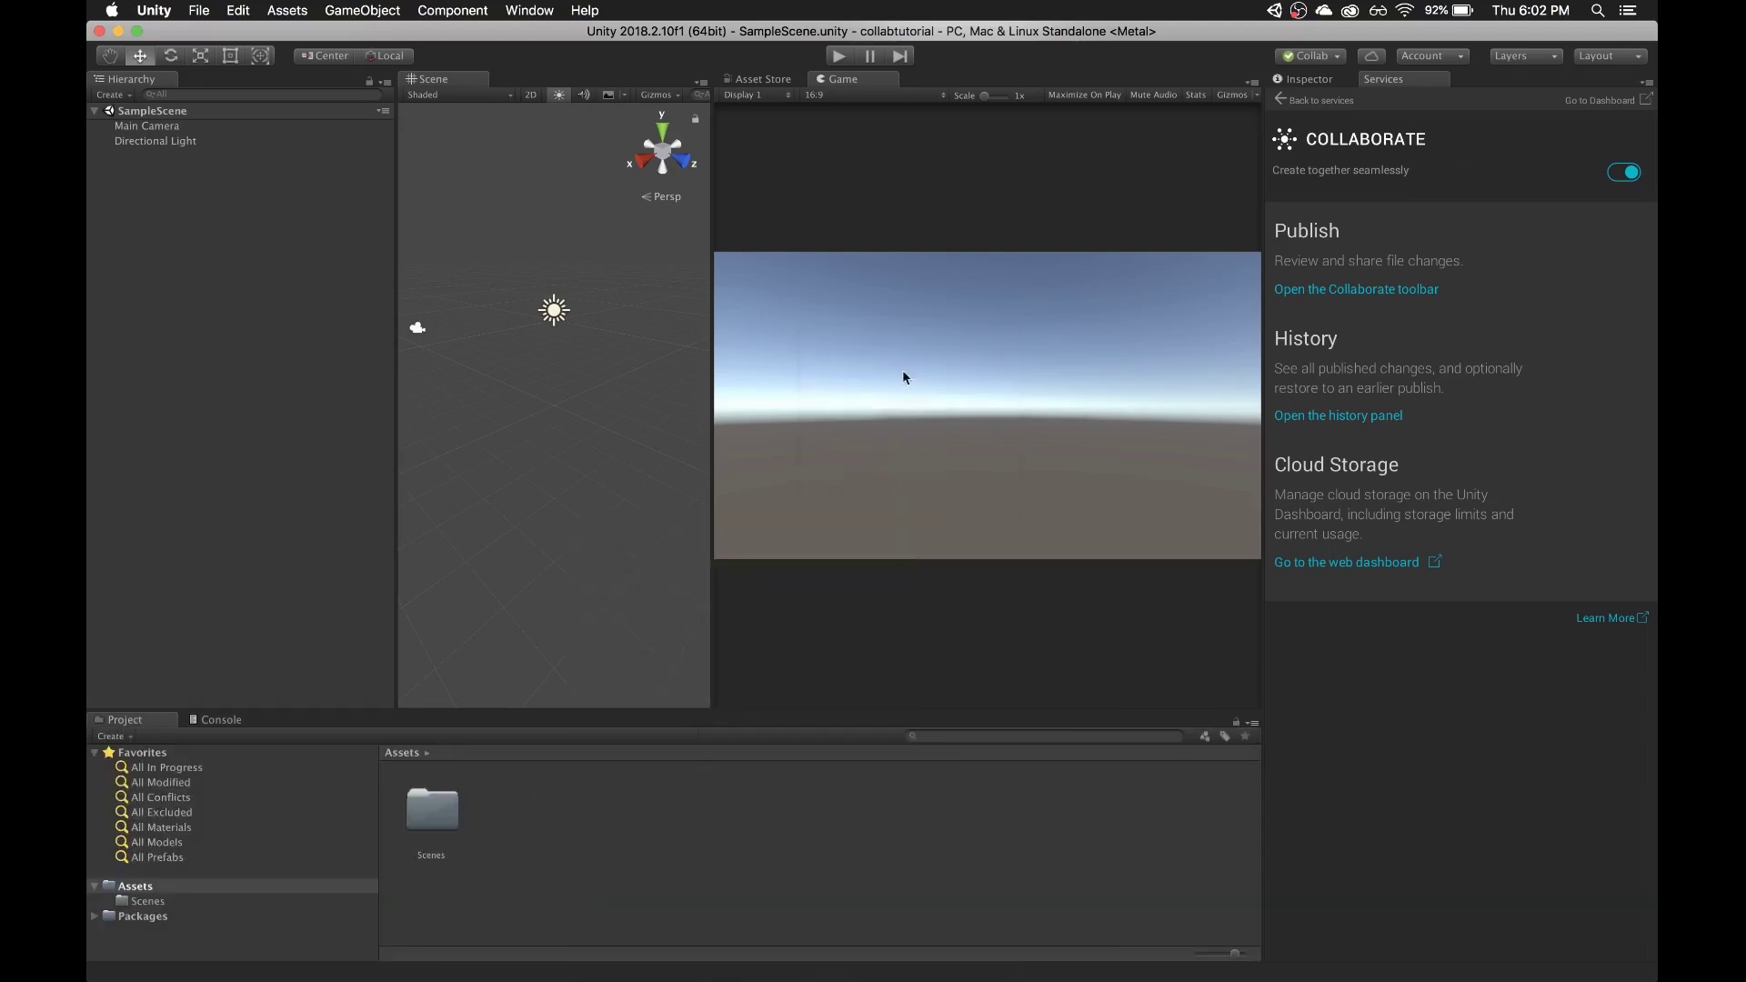
{"action": "type", "text": "ColorCha"}
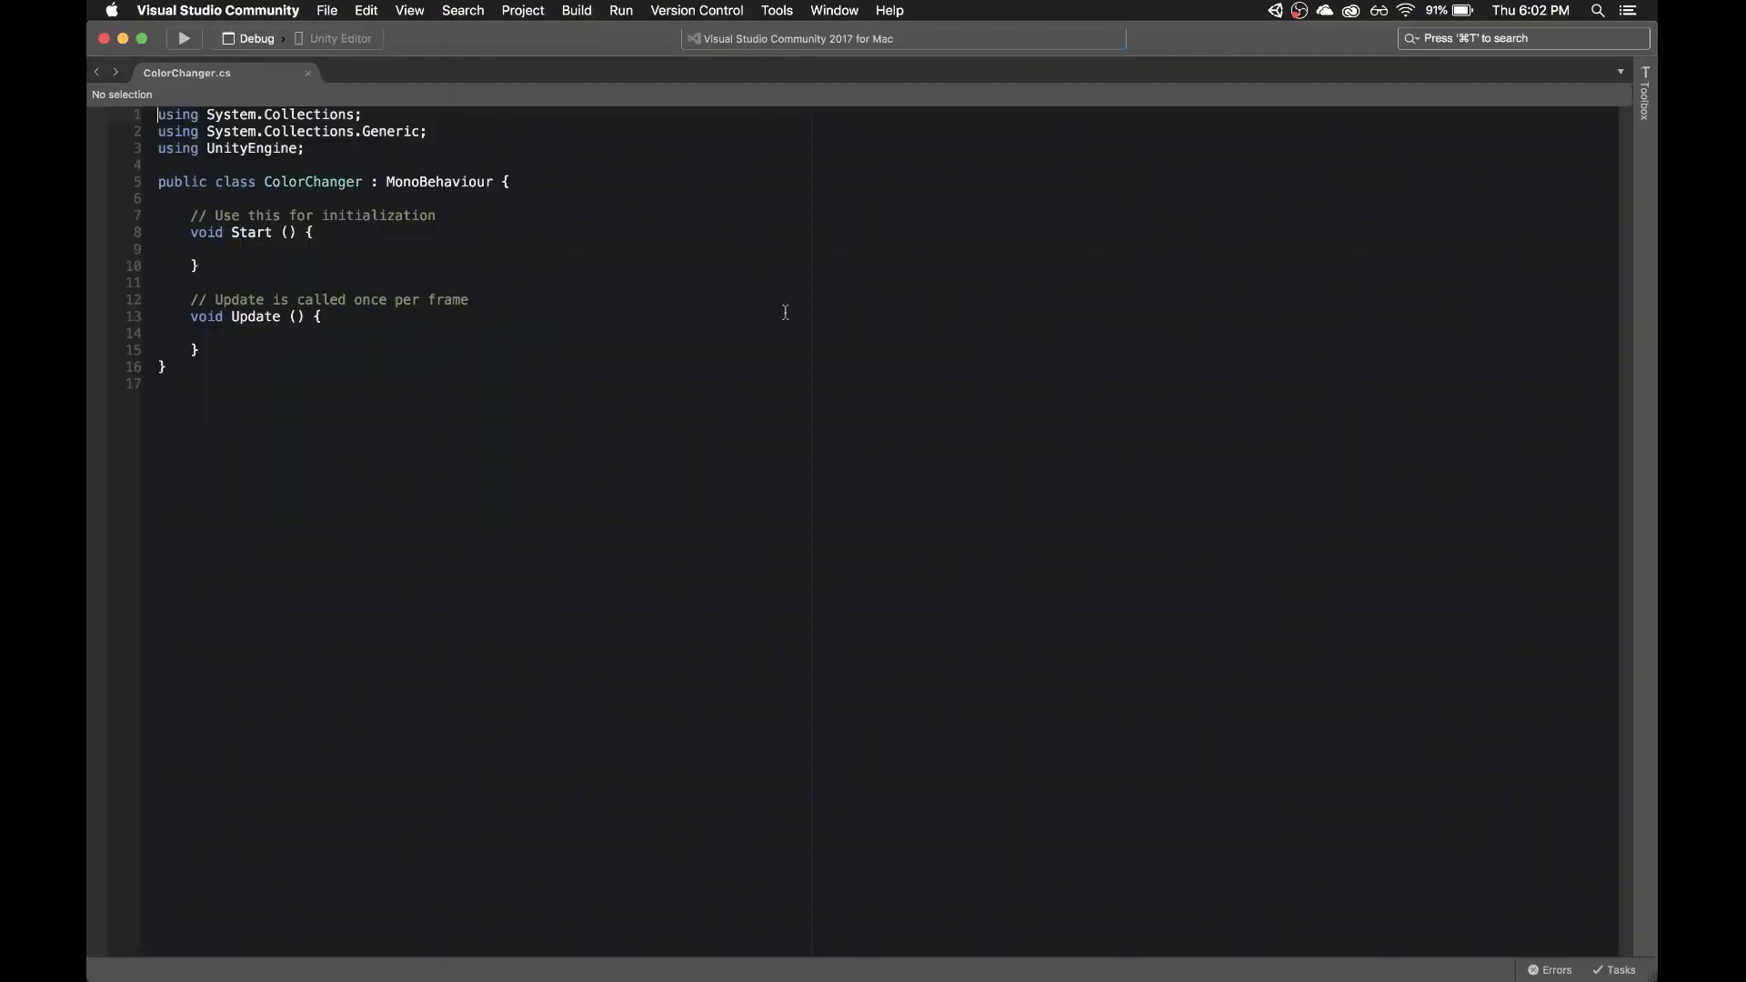
- Delete Update() and add GetComponent<Renderer>().material.color = Color.red; inside Start()
{"action": "key", "text": "shift+Up"}
{"action": "key", "text": "shift+Up"}
{"action": "key", "text": "shift+Up"}
{"action": "key", "text": "BackSpace"}
{"action": "key", "text": "Up"}
{"action": "key", "text": "Up"}
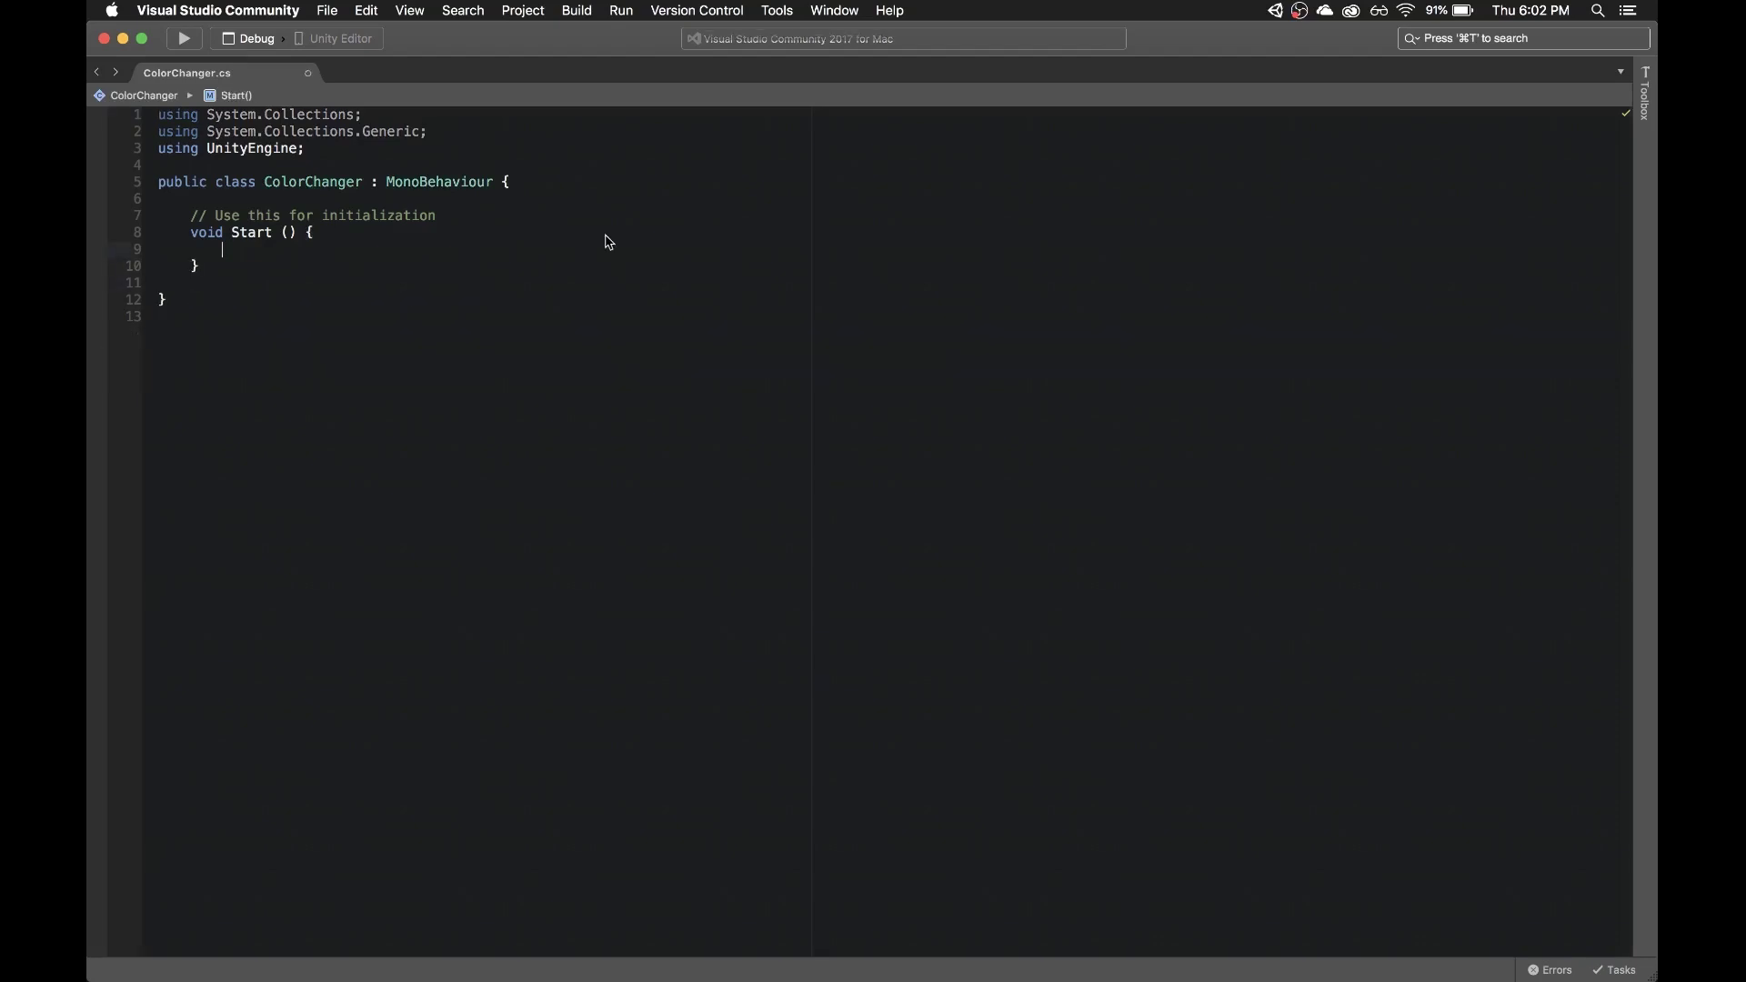
{"action": "key", "text": "ctrl+i"}
{"action": "type", "text": "GetComponent<Renderer>"}
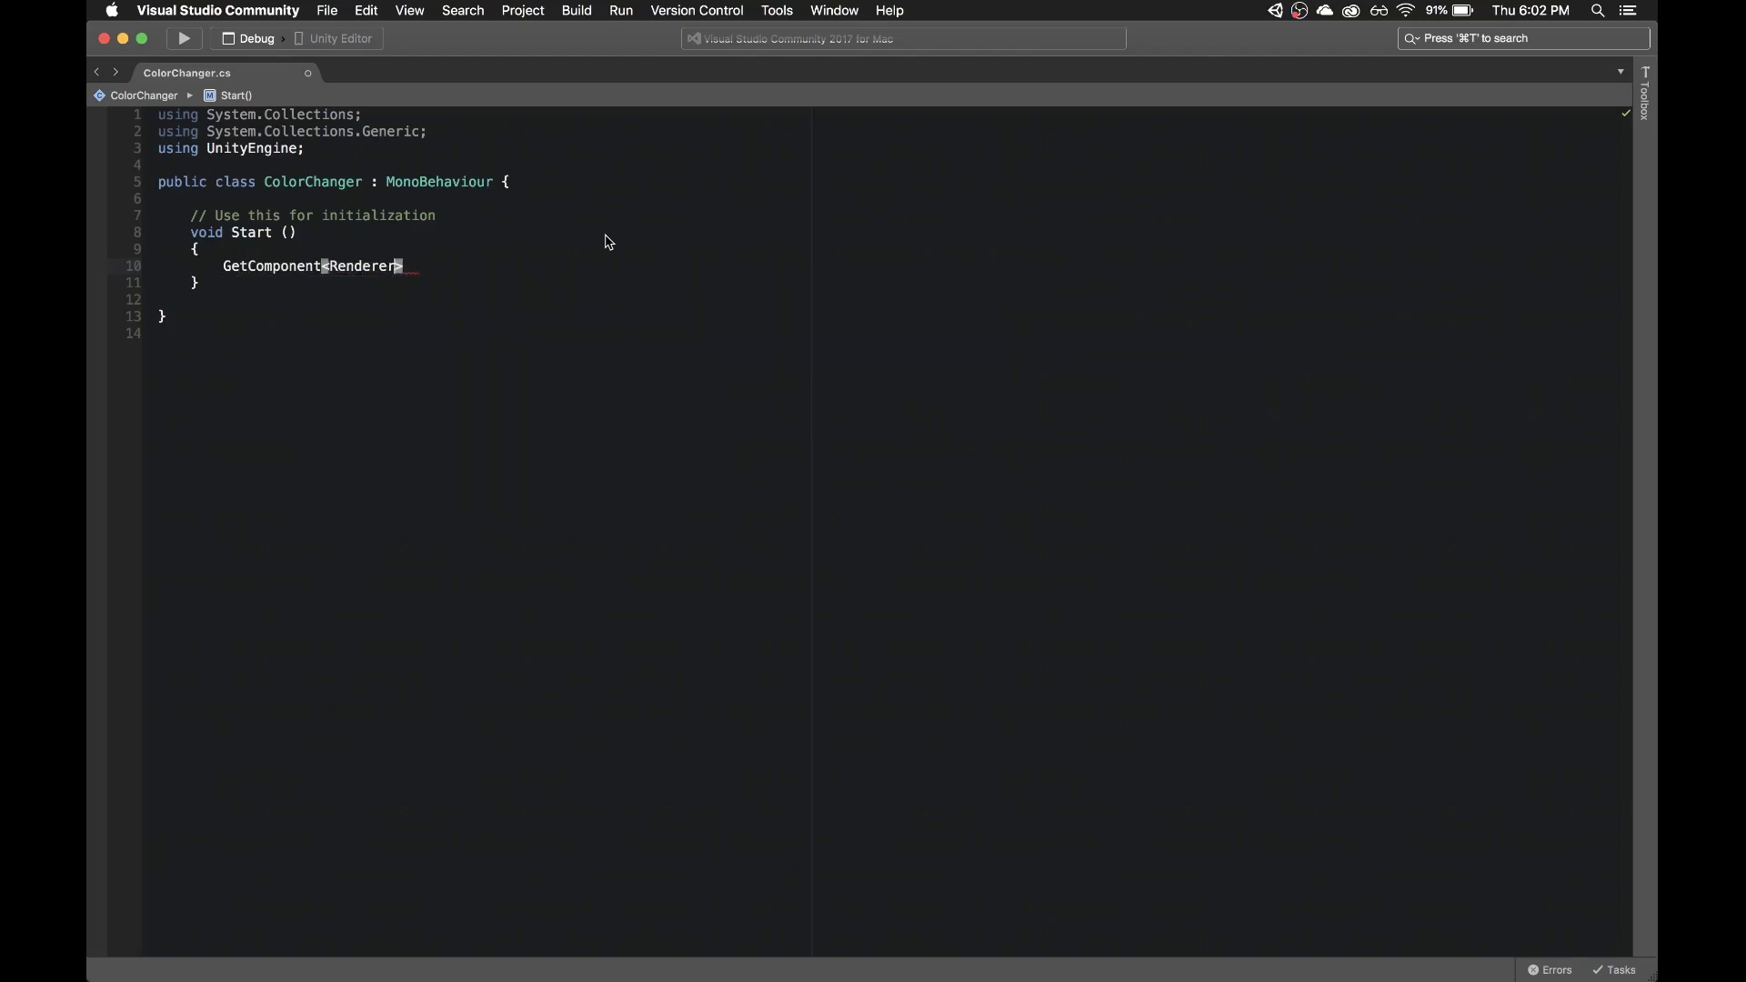
{"action": "type", "text": "().material."}
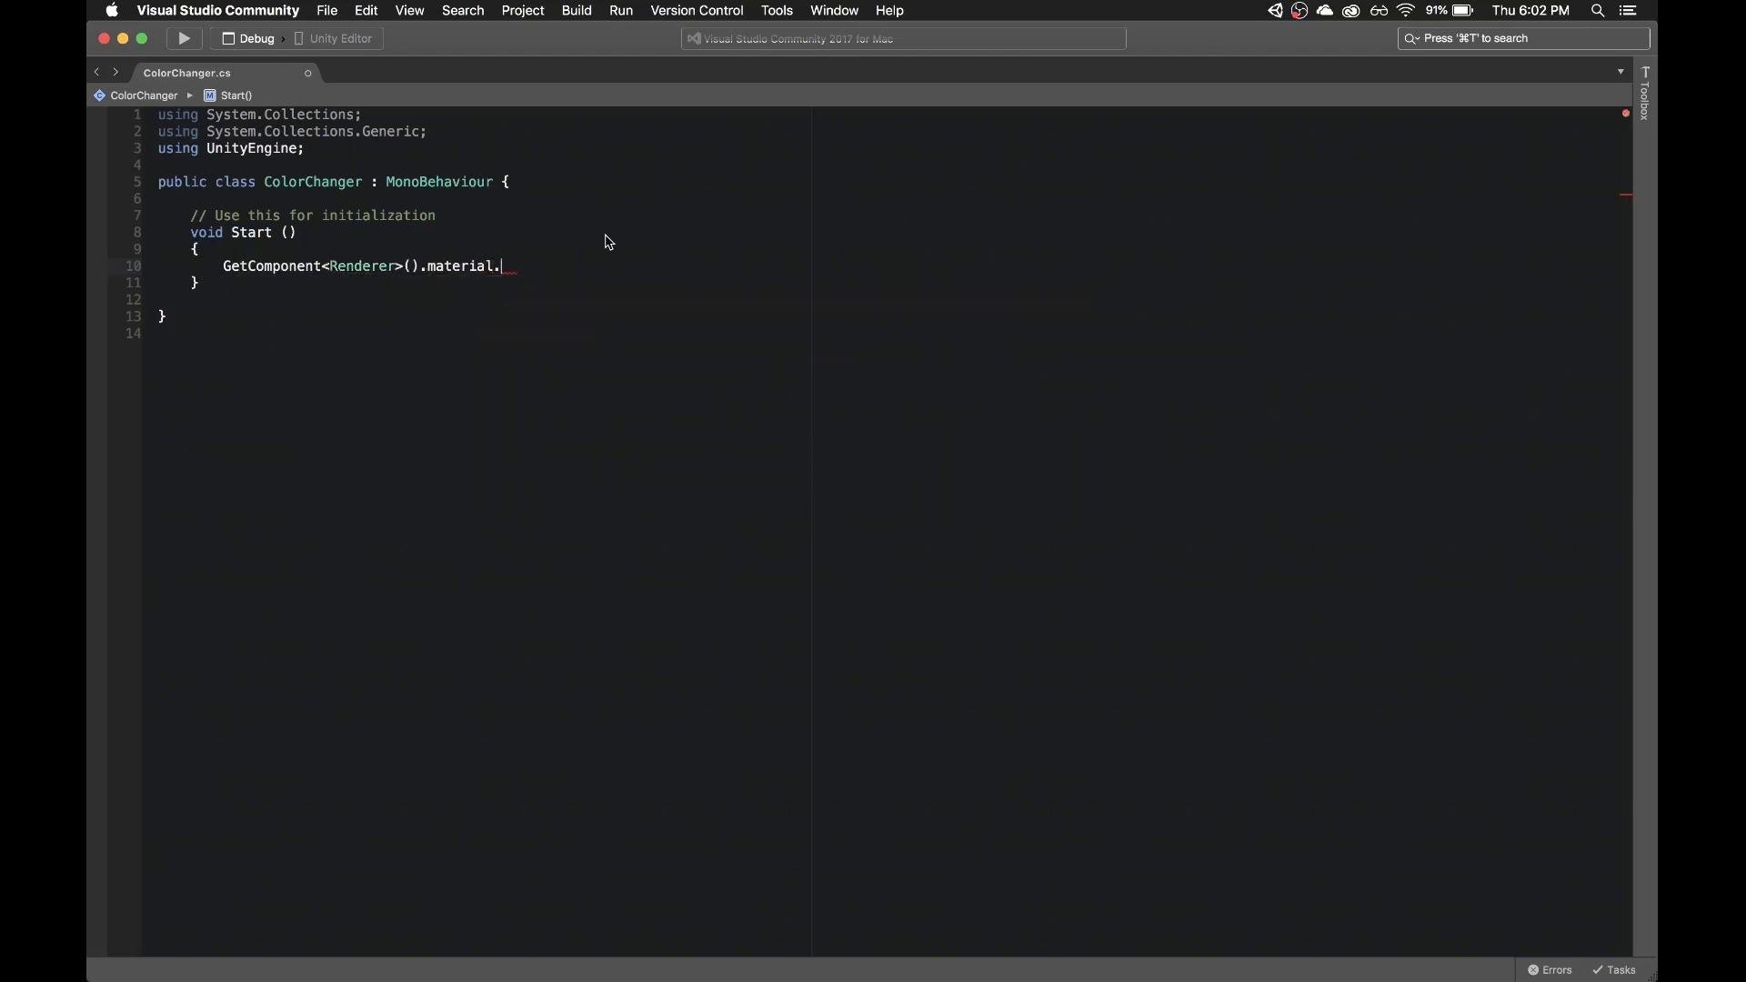
{"action": "type", "text": "color = Color.red;"}
- Add a cube to the scene, attach ColorChanger to it, and test in play mode
{"action": "key", "text": "super+Tab"}
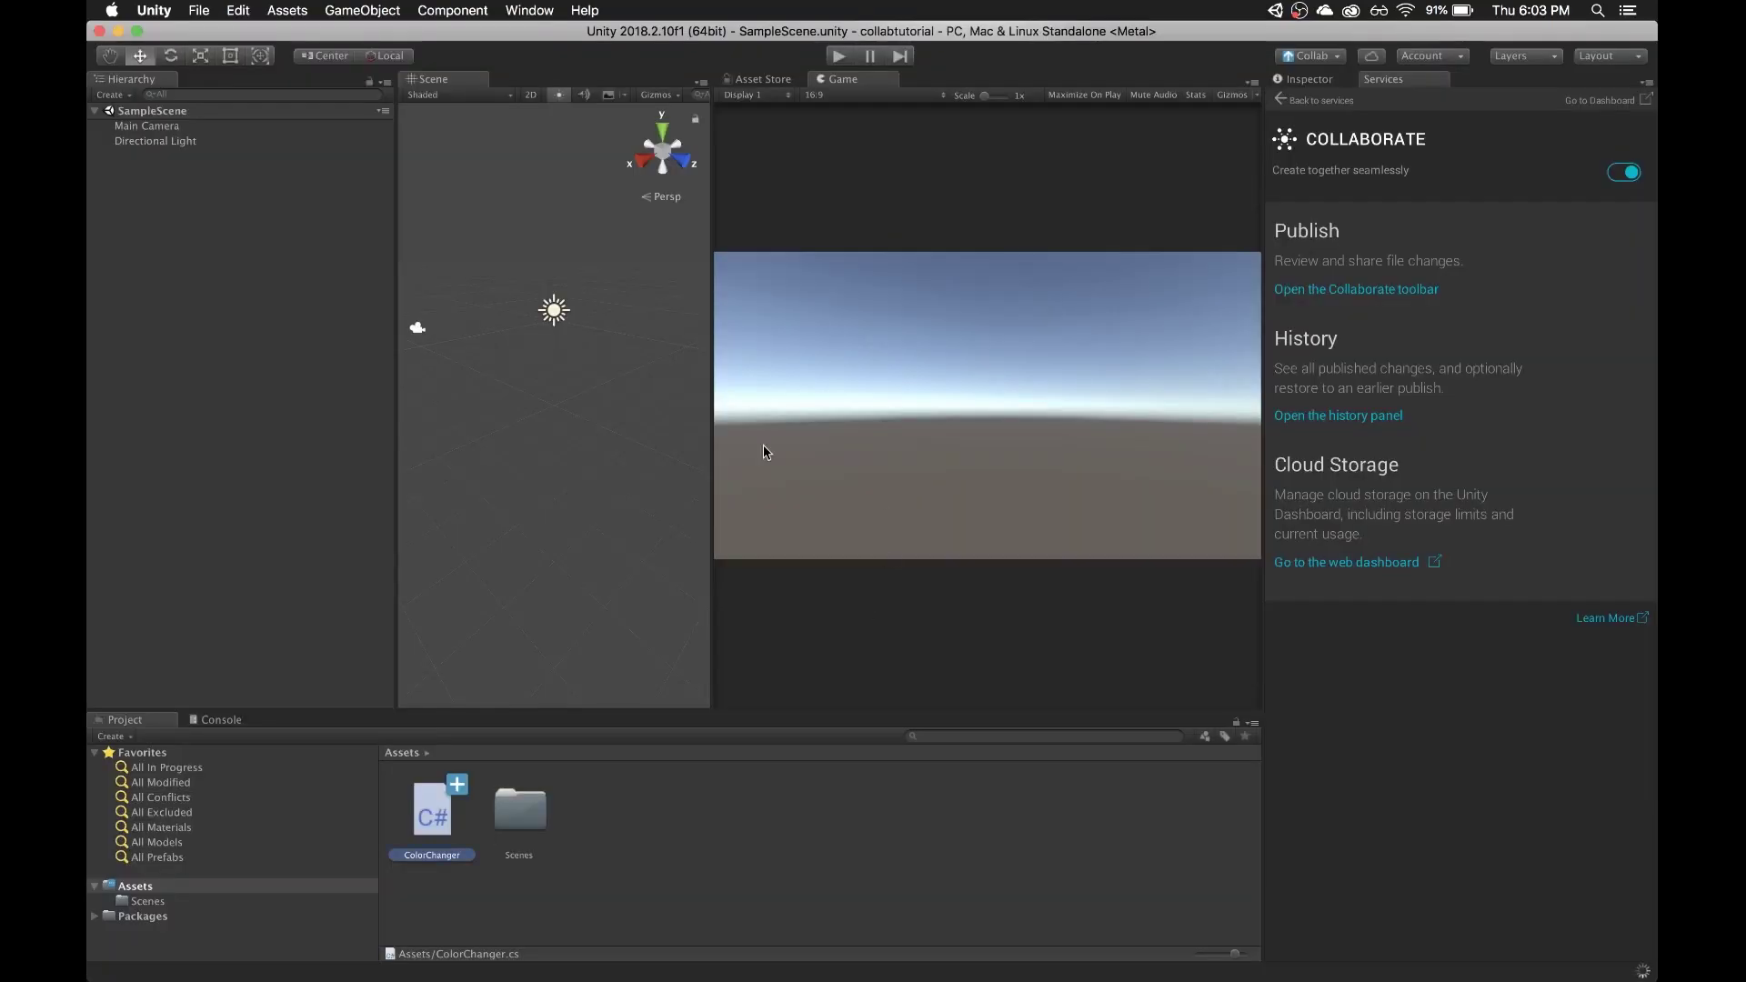
{"action": "right_click", "coordinate": [210, 292]}
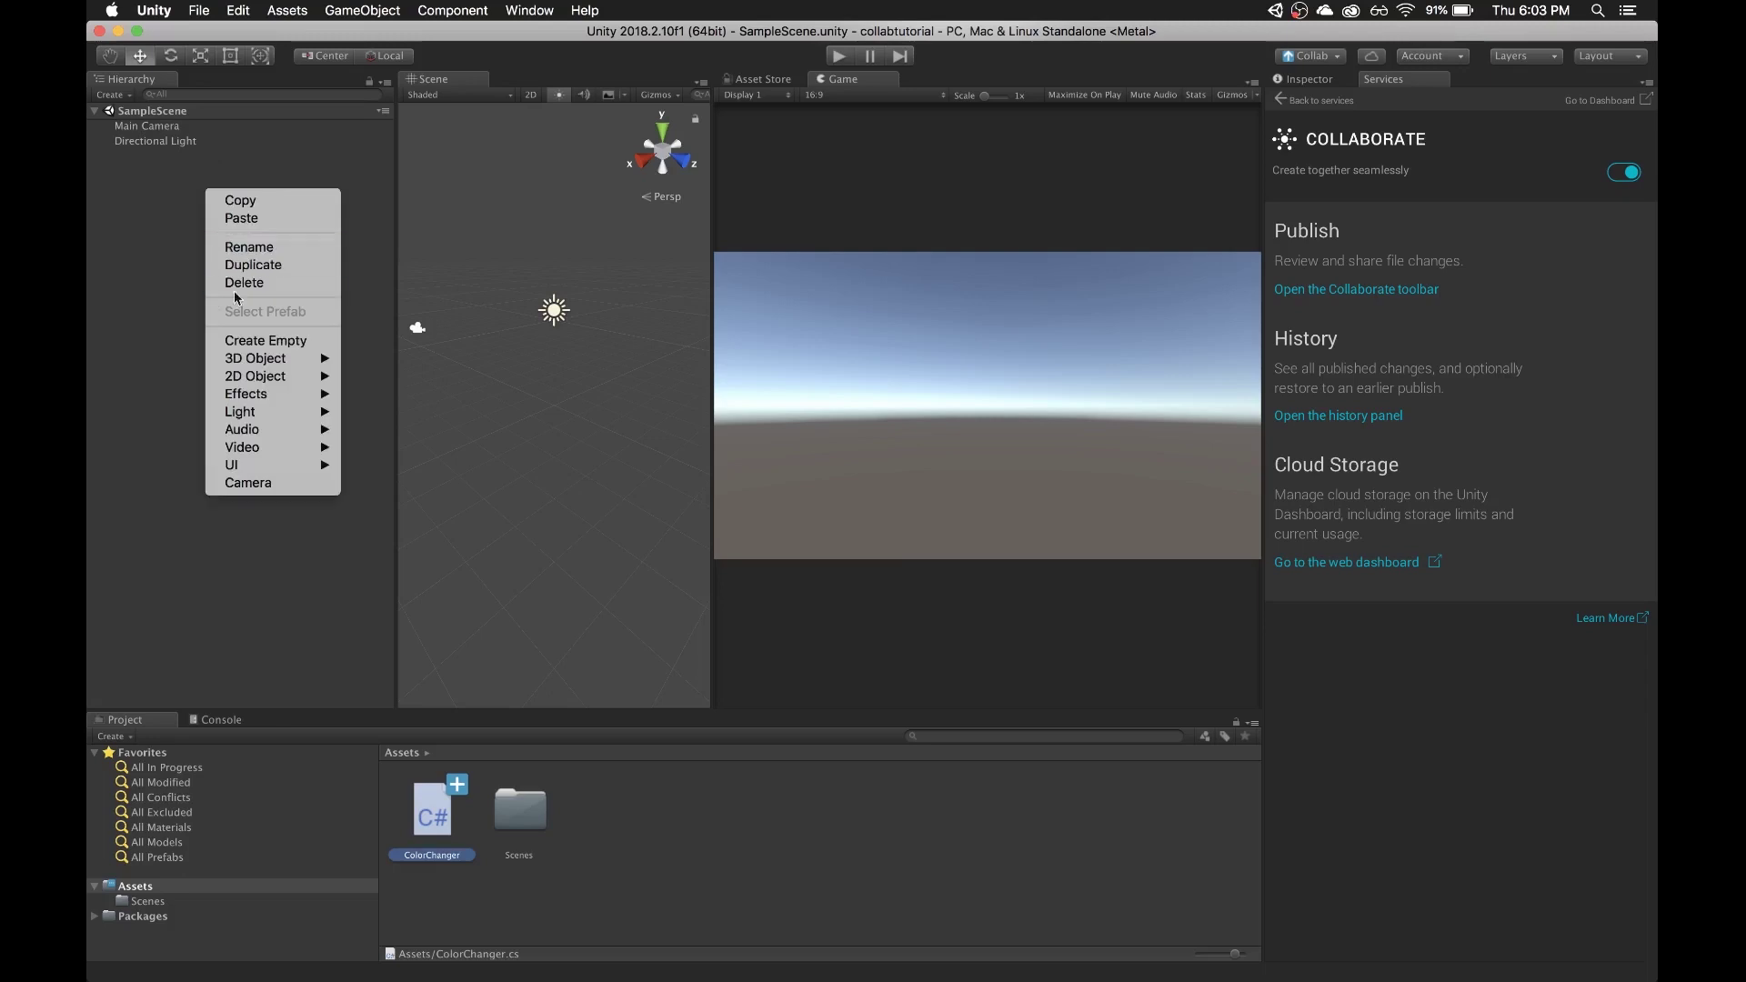
{"action": "mouse_move", "coordinate": [269, 364]}
{"action": "left_click", "coordinate": [368, 360]}
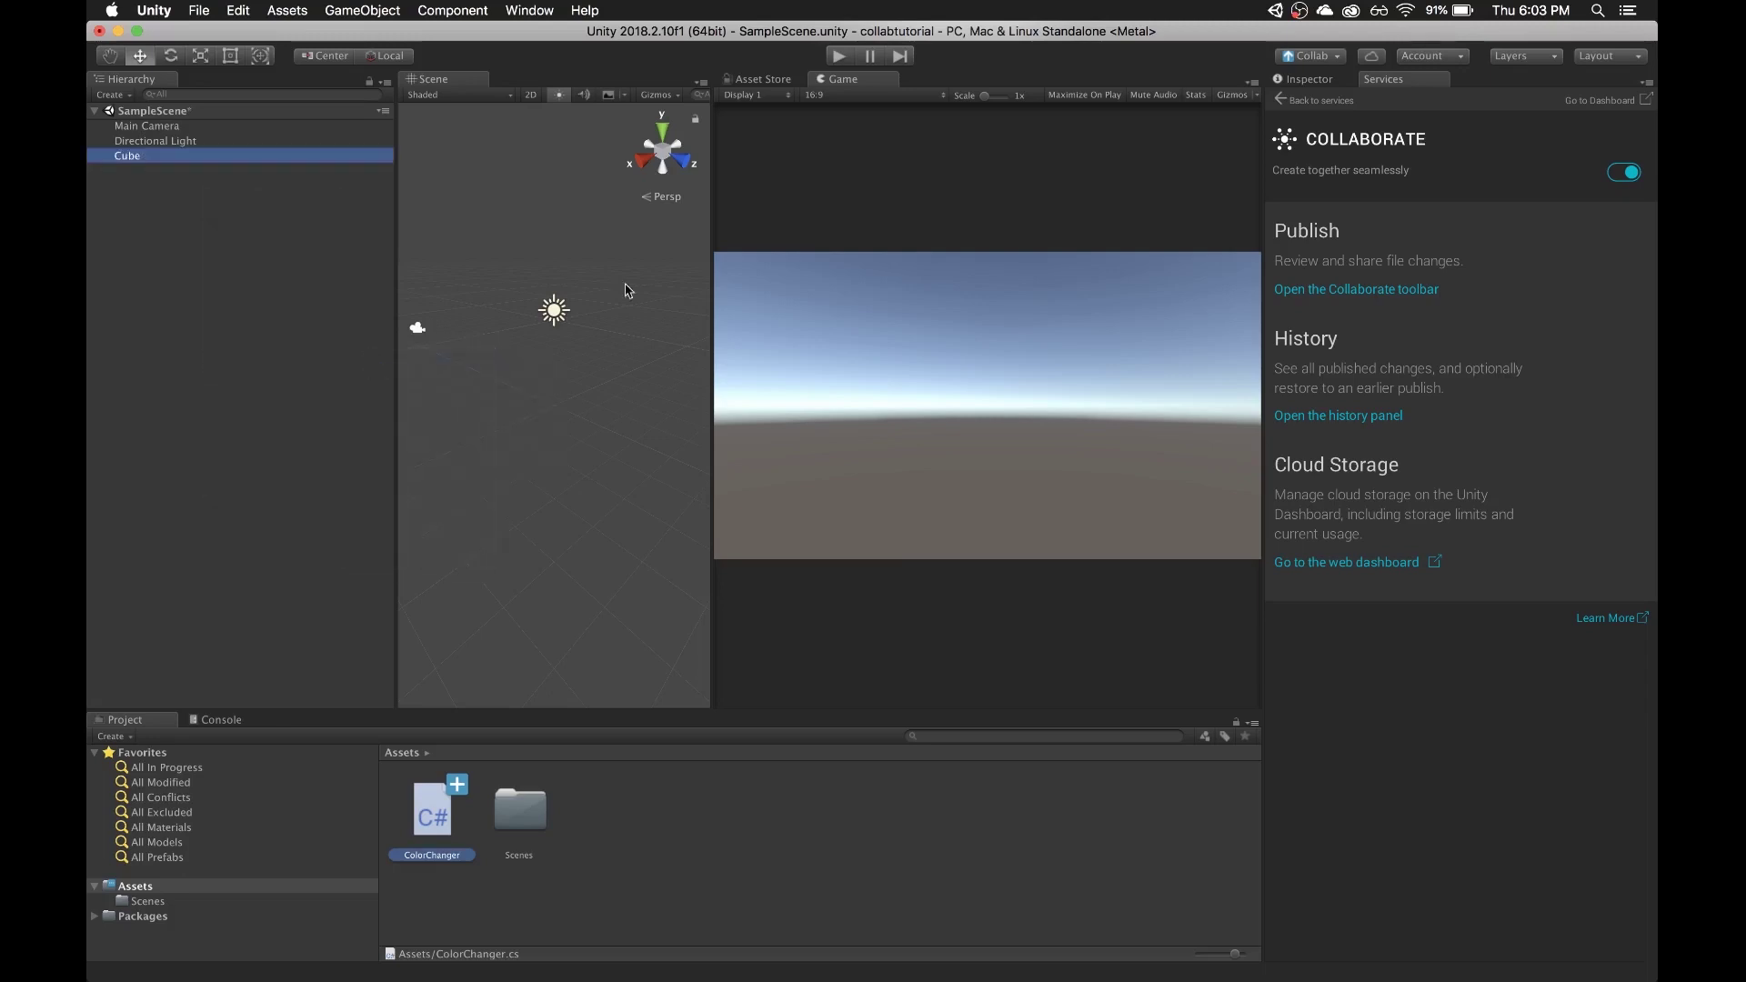
{"action": "left_click", "coordinate": [1321, 81]}
{"action": "left_click_drag", "start_coordinate": [435, 812], "coordinate": [1416, 605]}
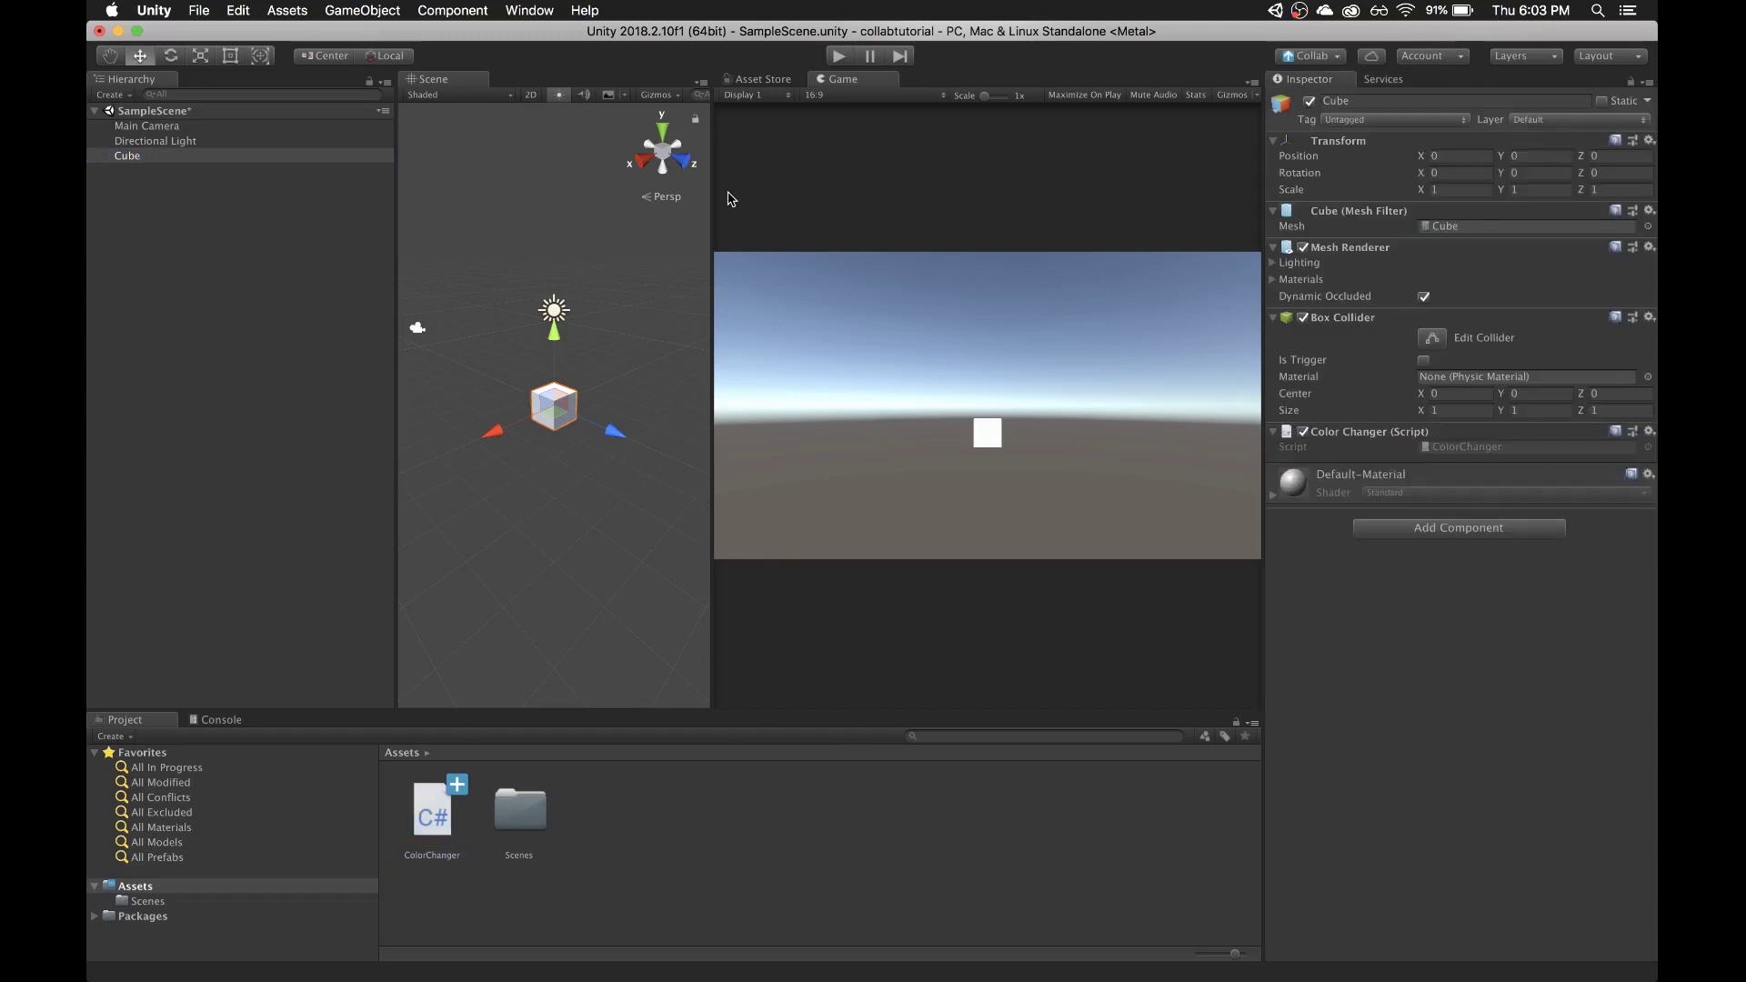
{"action": "key", "text": "super+p"}
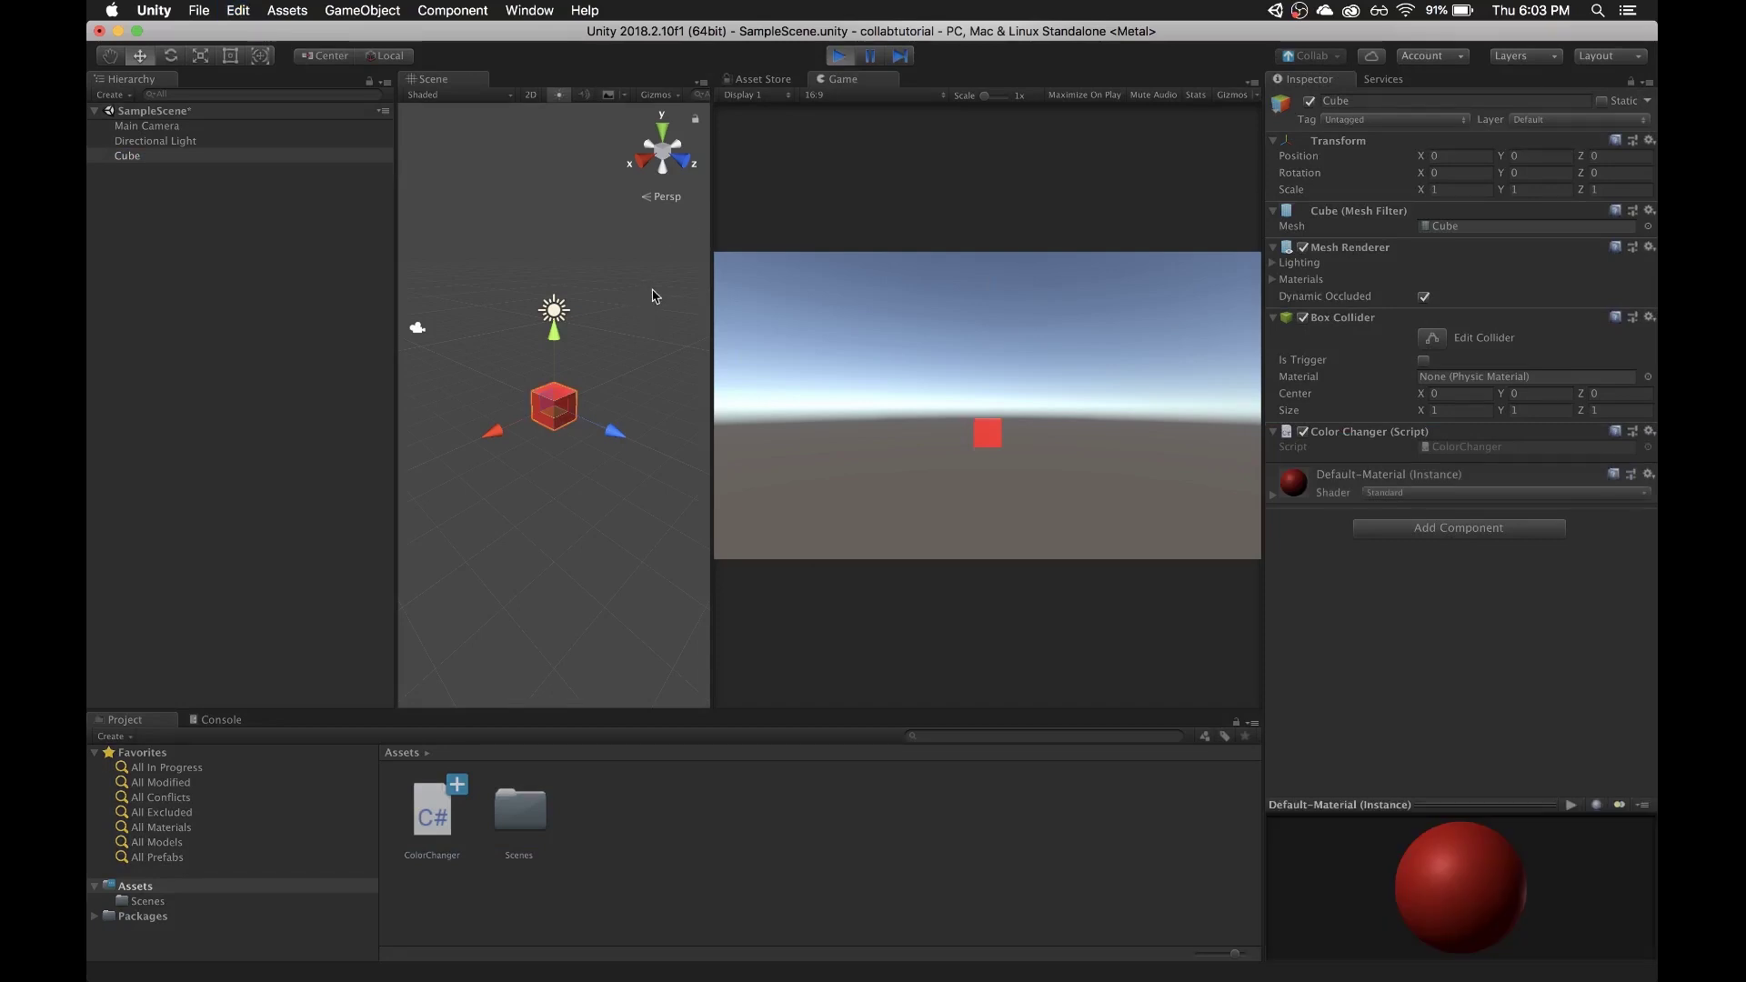
{"action": "key", "text": "super+p"}
- Duplicate the cube into Cube (1) and Cube (2), spacing them along Z
{"action": "left_click", "coordinate": [242, 177]}
{"action": "left_click", "coordinate": [246, 157]}
{"action": "key", "text": "super+d"}
{"action": "left_click_drag", "start_coordinate": [616, 443], "coordinate": [550, 386]}
{"action": "key", "text": "super+d"}
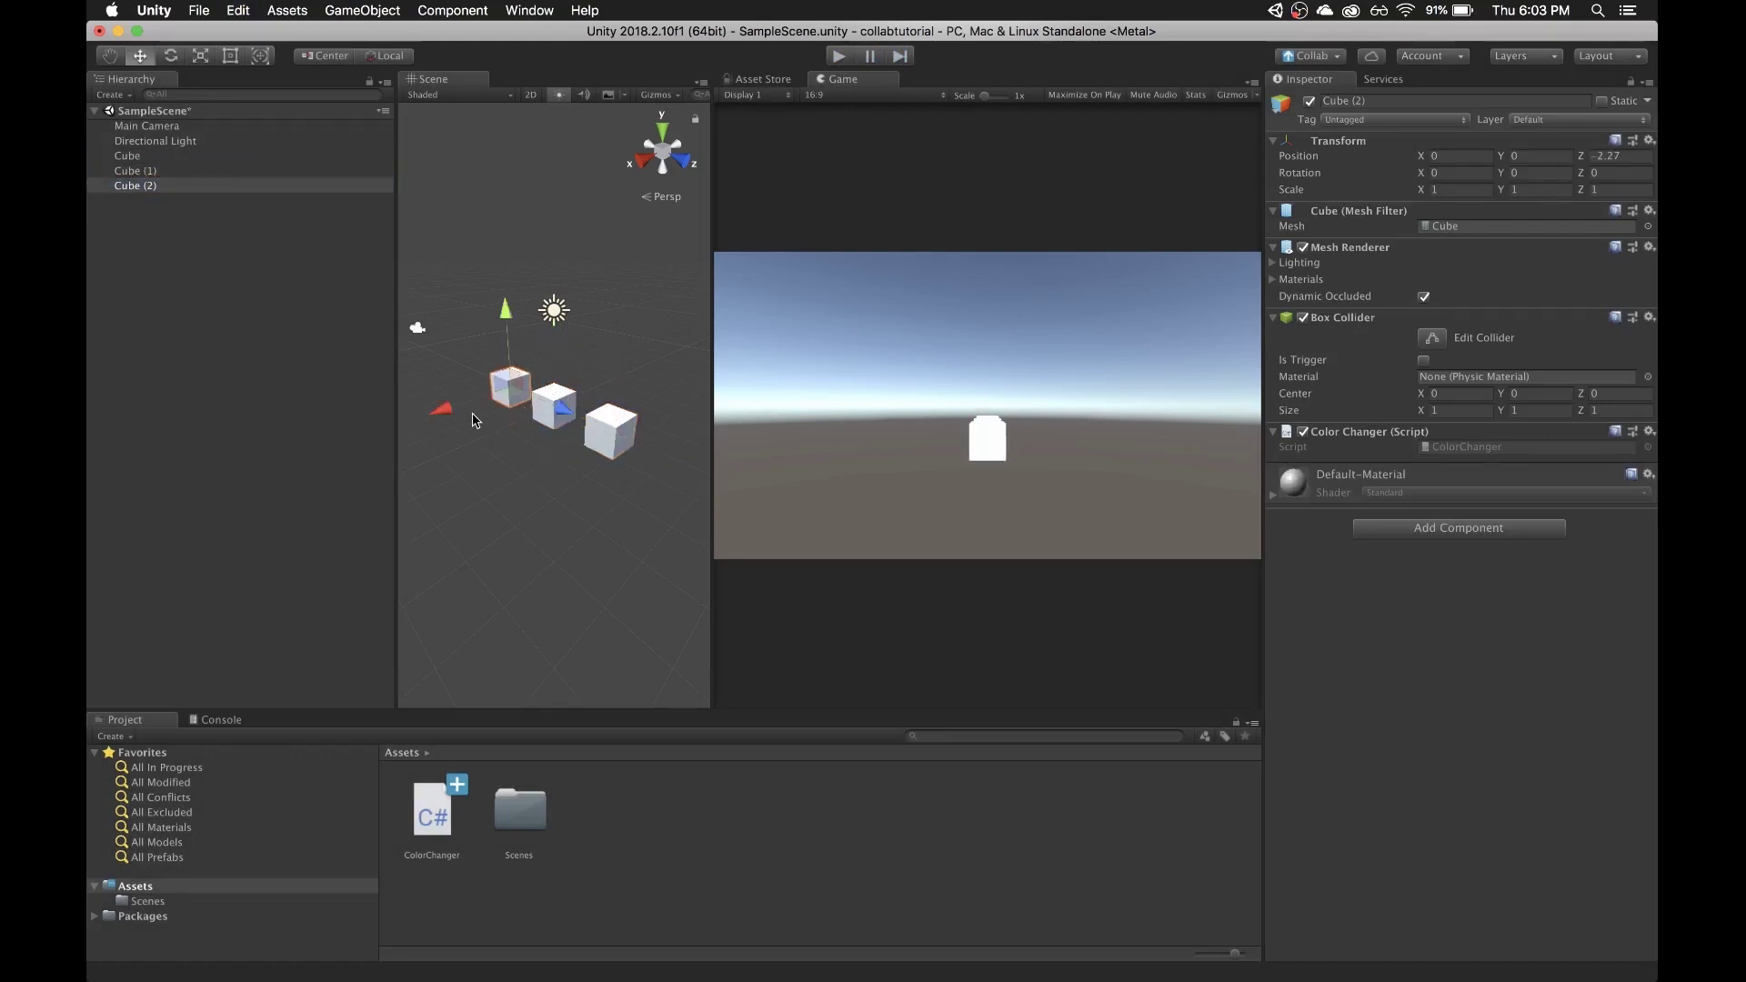
{"action": "key", "text": "super+z"}
{"action": "key", "text": "super+z"}
{"action": "key", "text": "super+z"}
{"action": "key", "text": "super+shift+z"}
{"action": "key", "text": "super+shift+z"}
{"action": "key", "text": "super+shift+z"}
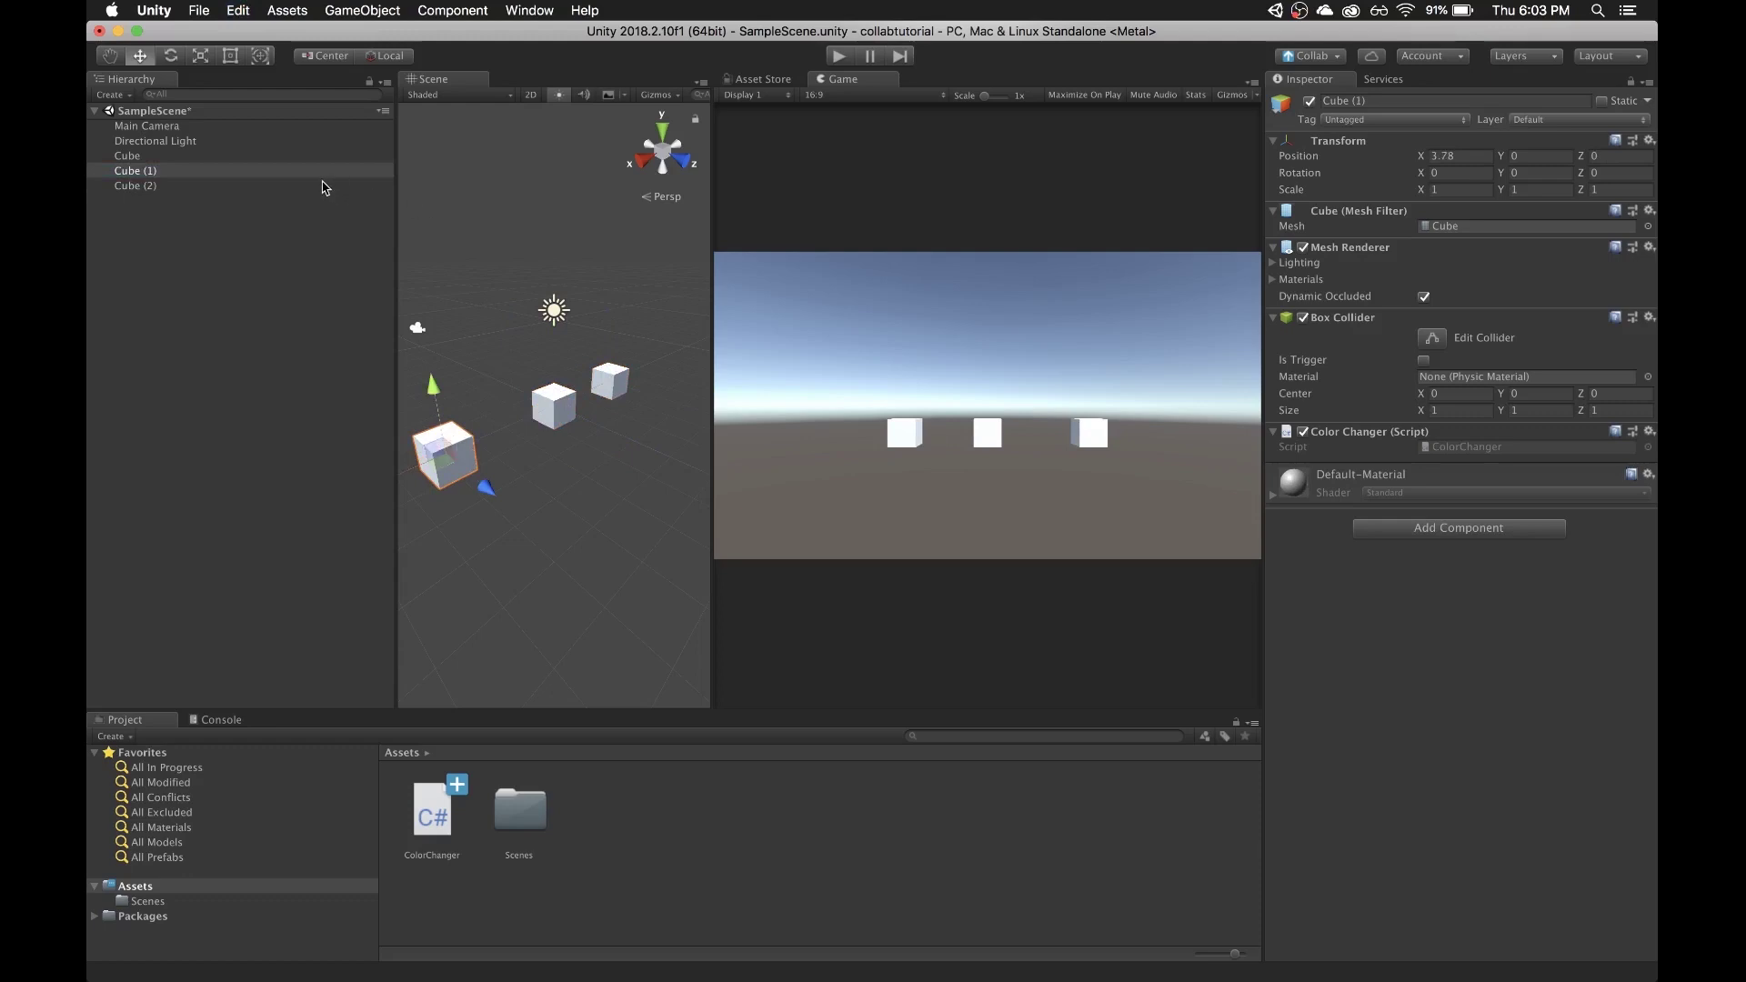
- Remove the Color Changer component from Cube (1) and Cube (2), then run the scene
{"action": "left_click", "coordinate": [325, 186]}
{"action": "left_click", "coordinate": [309, 172], "text": "shift"}
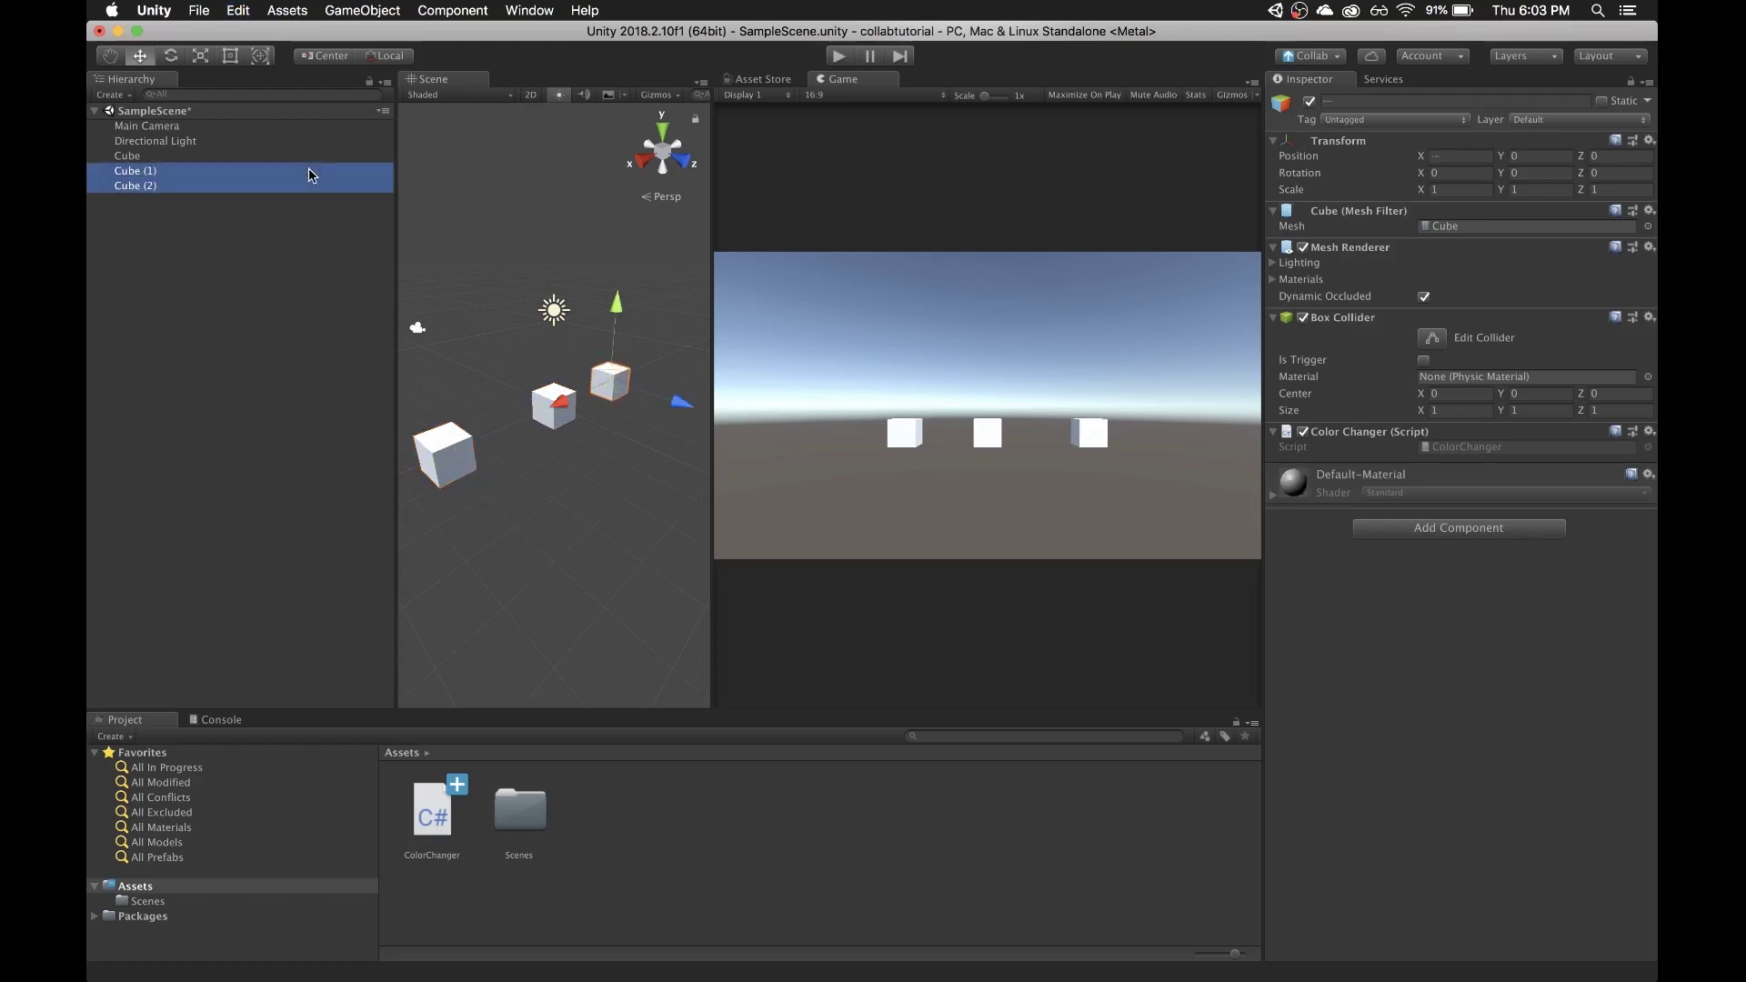
{"action": "right_click", "coordinate": [1385, 433]}
{"action": "left_click", "coordinate": [1405, 470]}
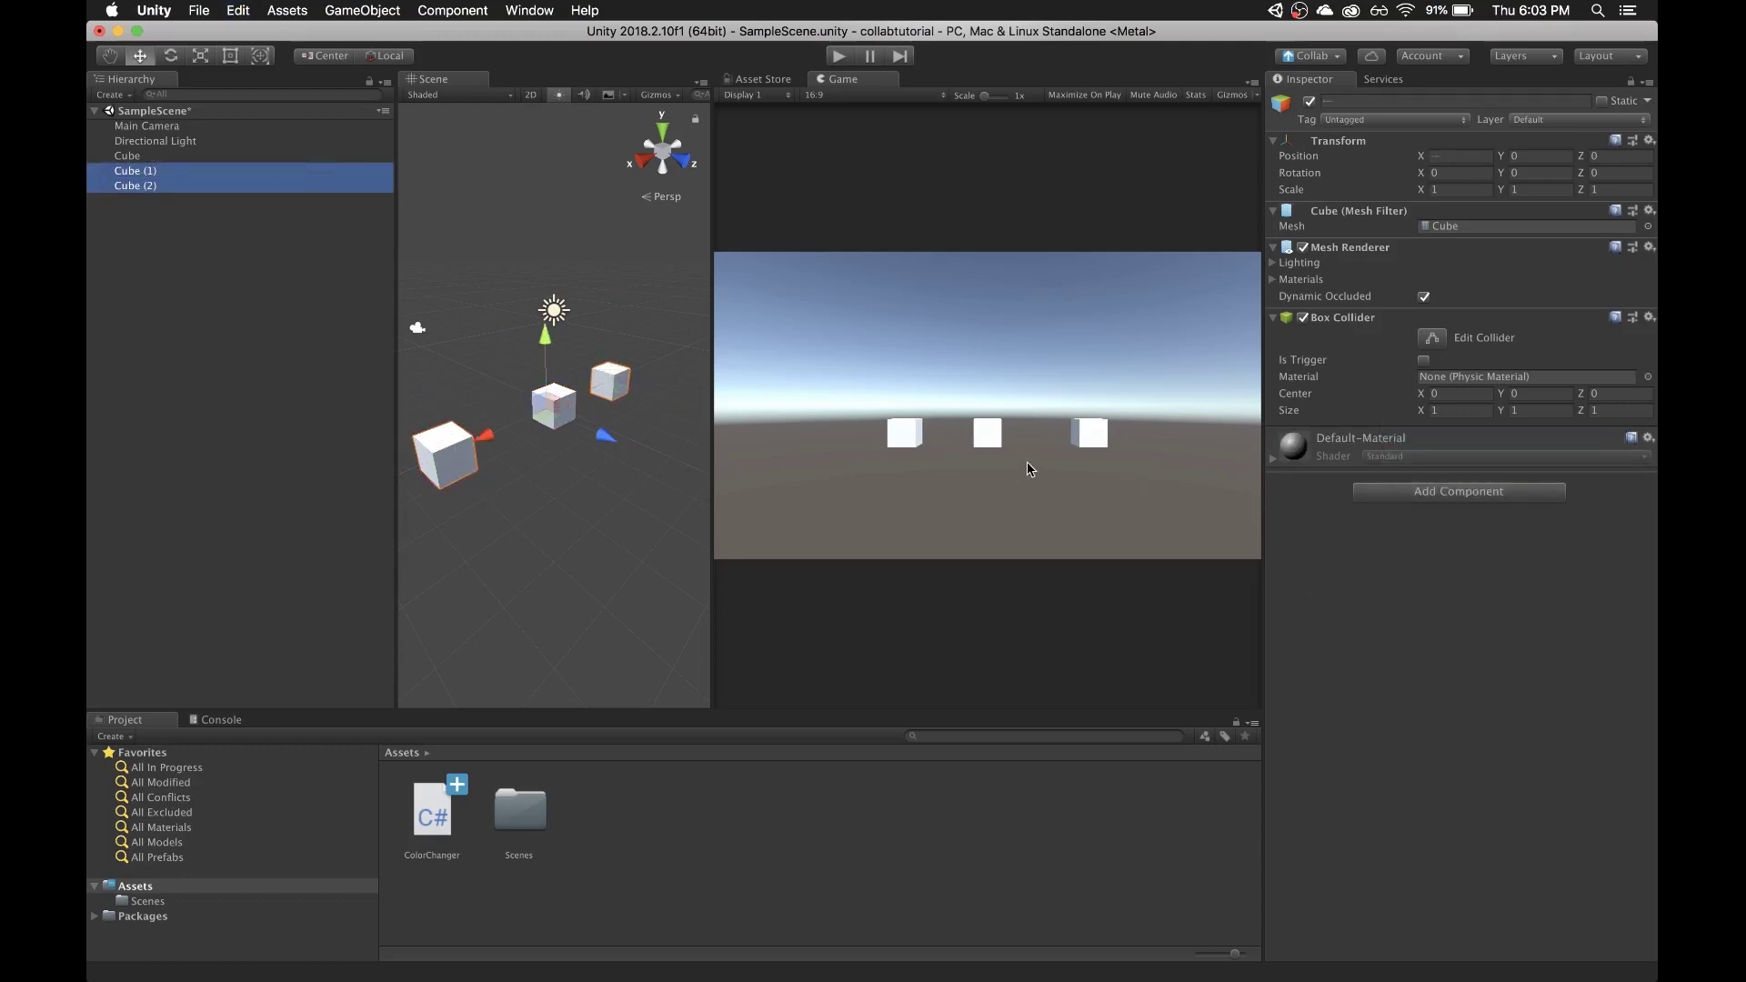
{"action": "key", "text": "super+p"}
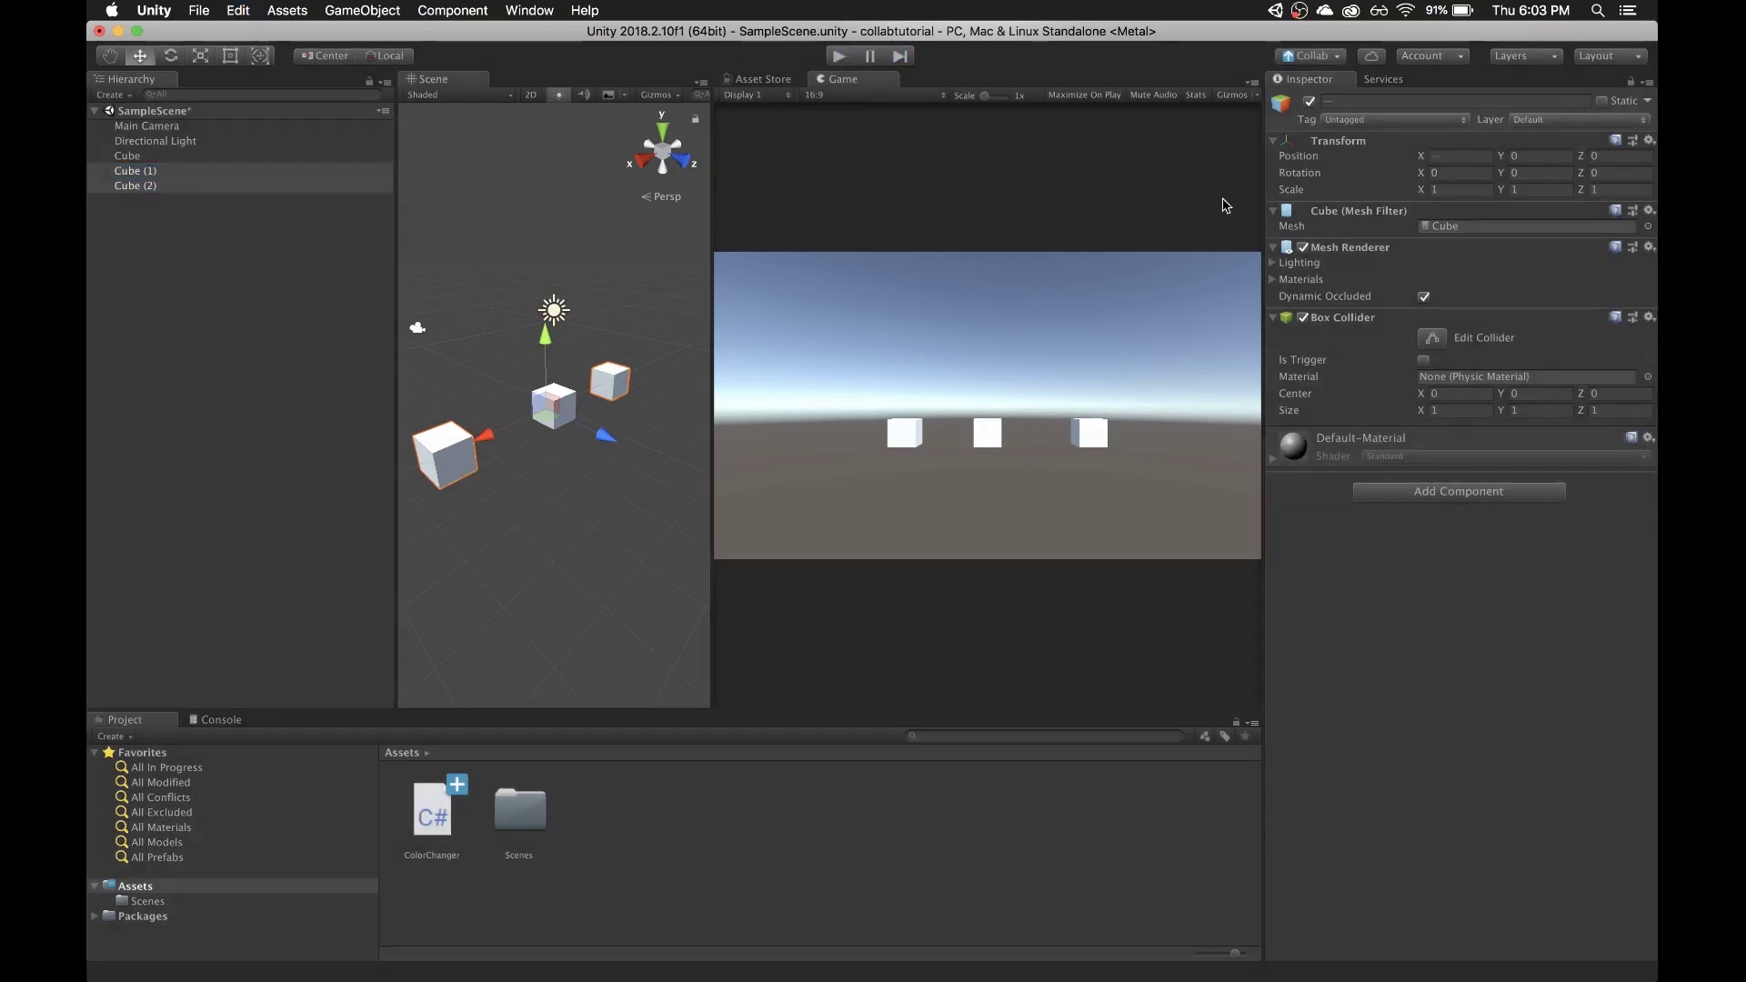
- Publish both changes with the message 'Add a colorchanger script to make my center cube red'
{"action": "left_click", "coordinate": [1326, 56]}
{"action": "left_click", "coordinate": [1217, 57]}
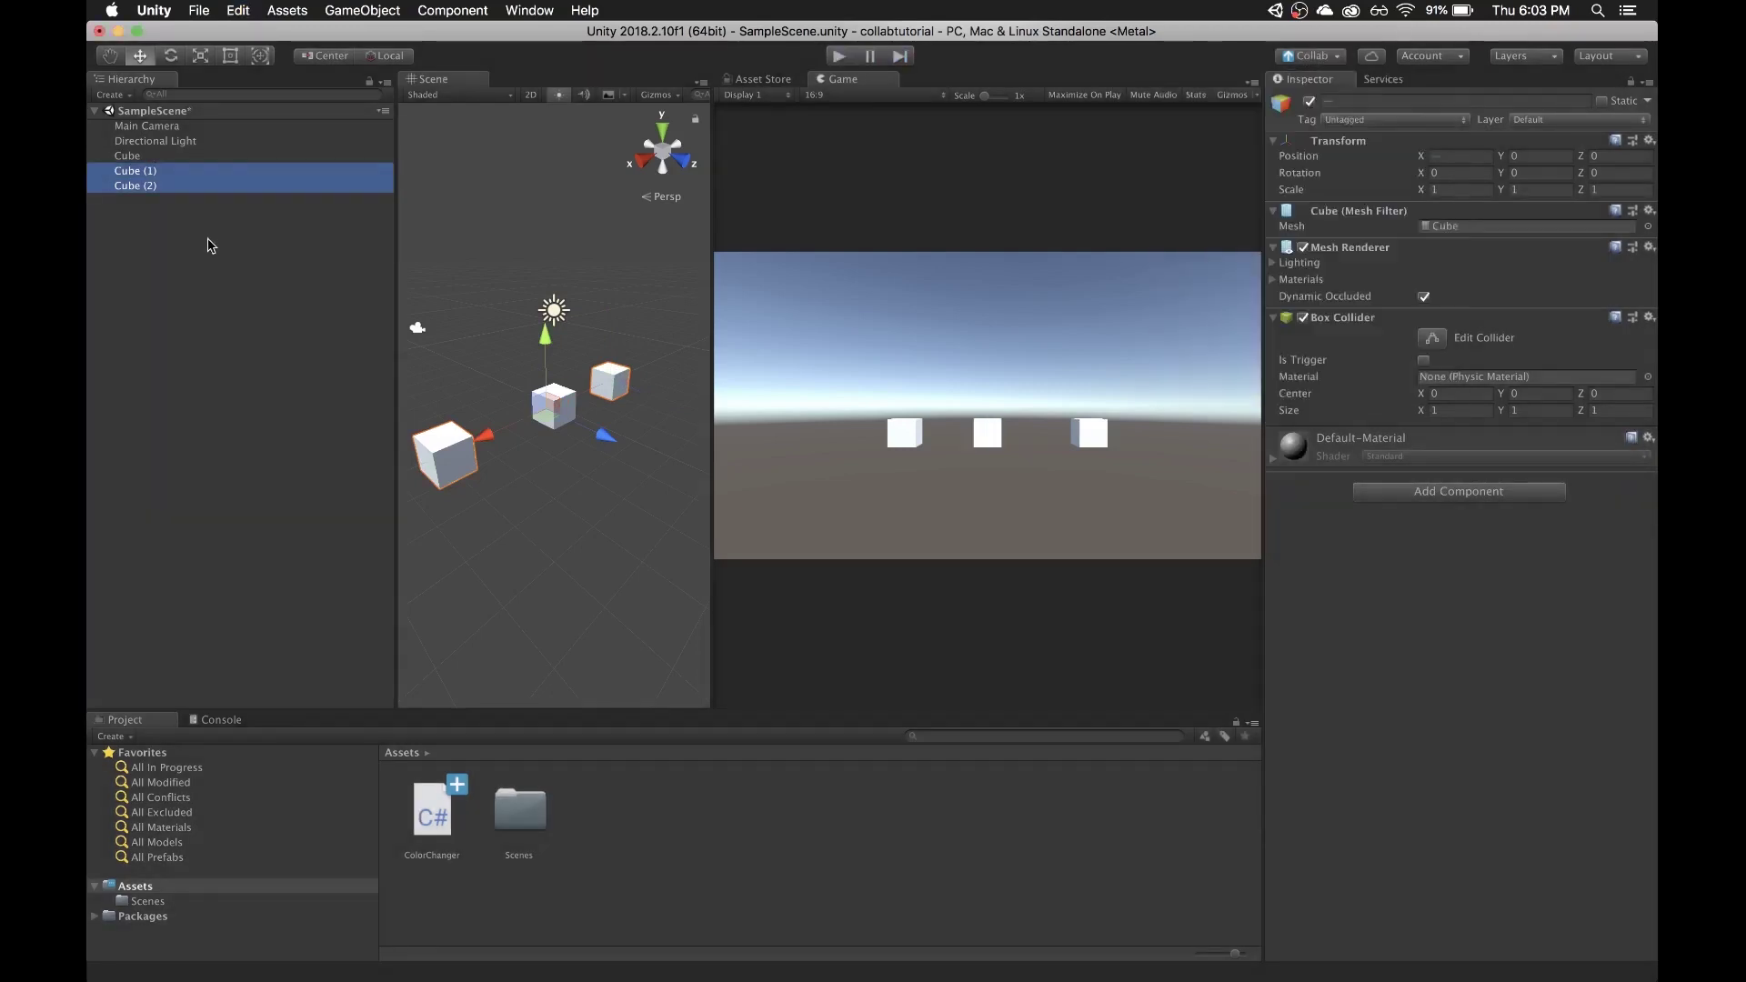
{"action": "left_click", "coordinate": [206, 241]}
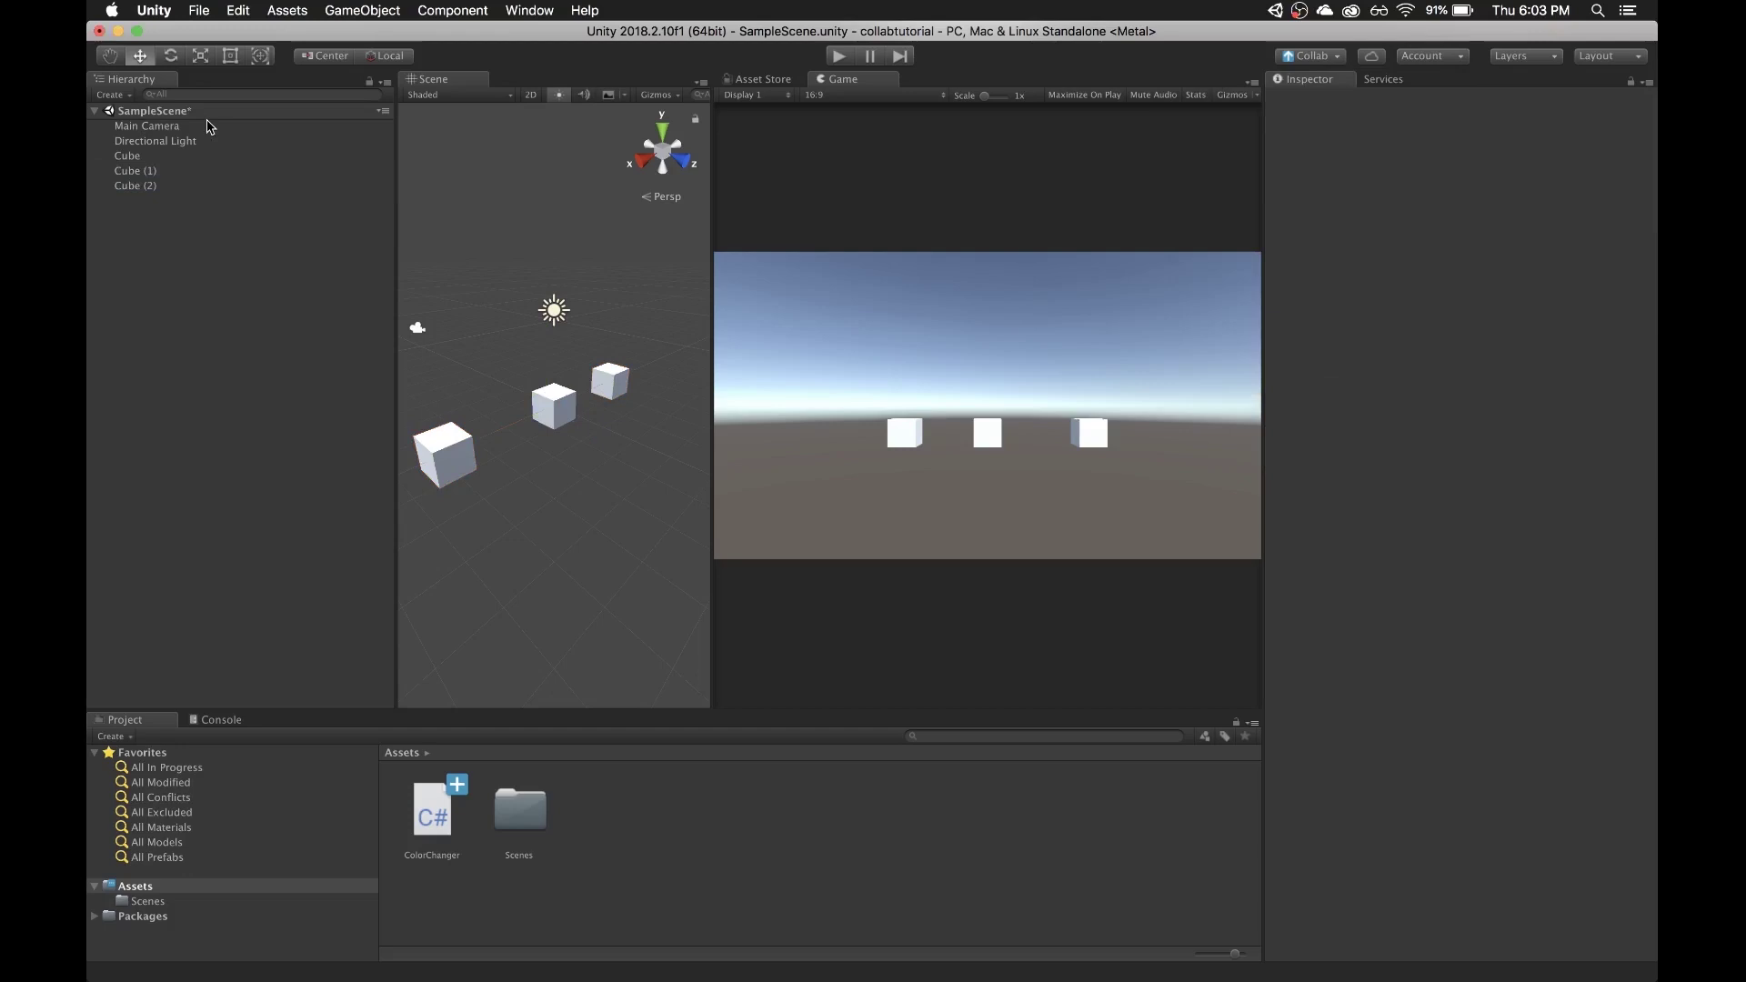
{"action": "left_click", "coordinate": [1337, 56]}
{"action": "left_click", "coordinate": [1314, 114]}
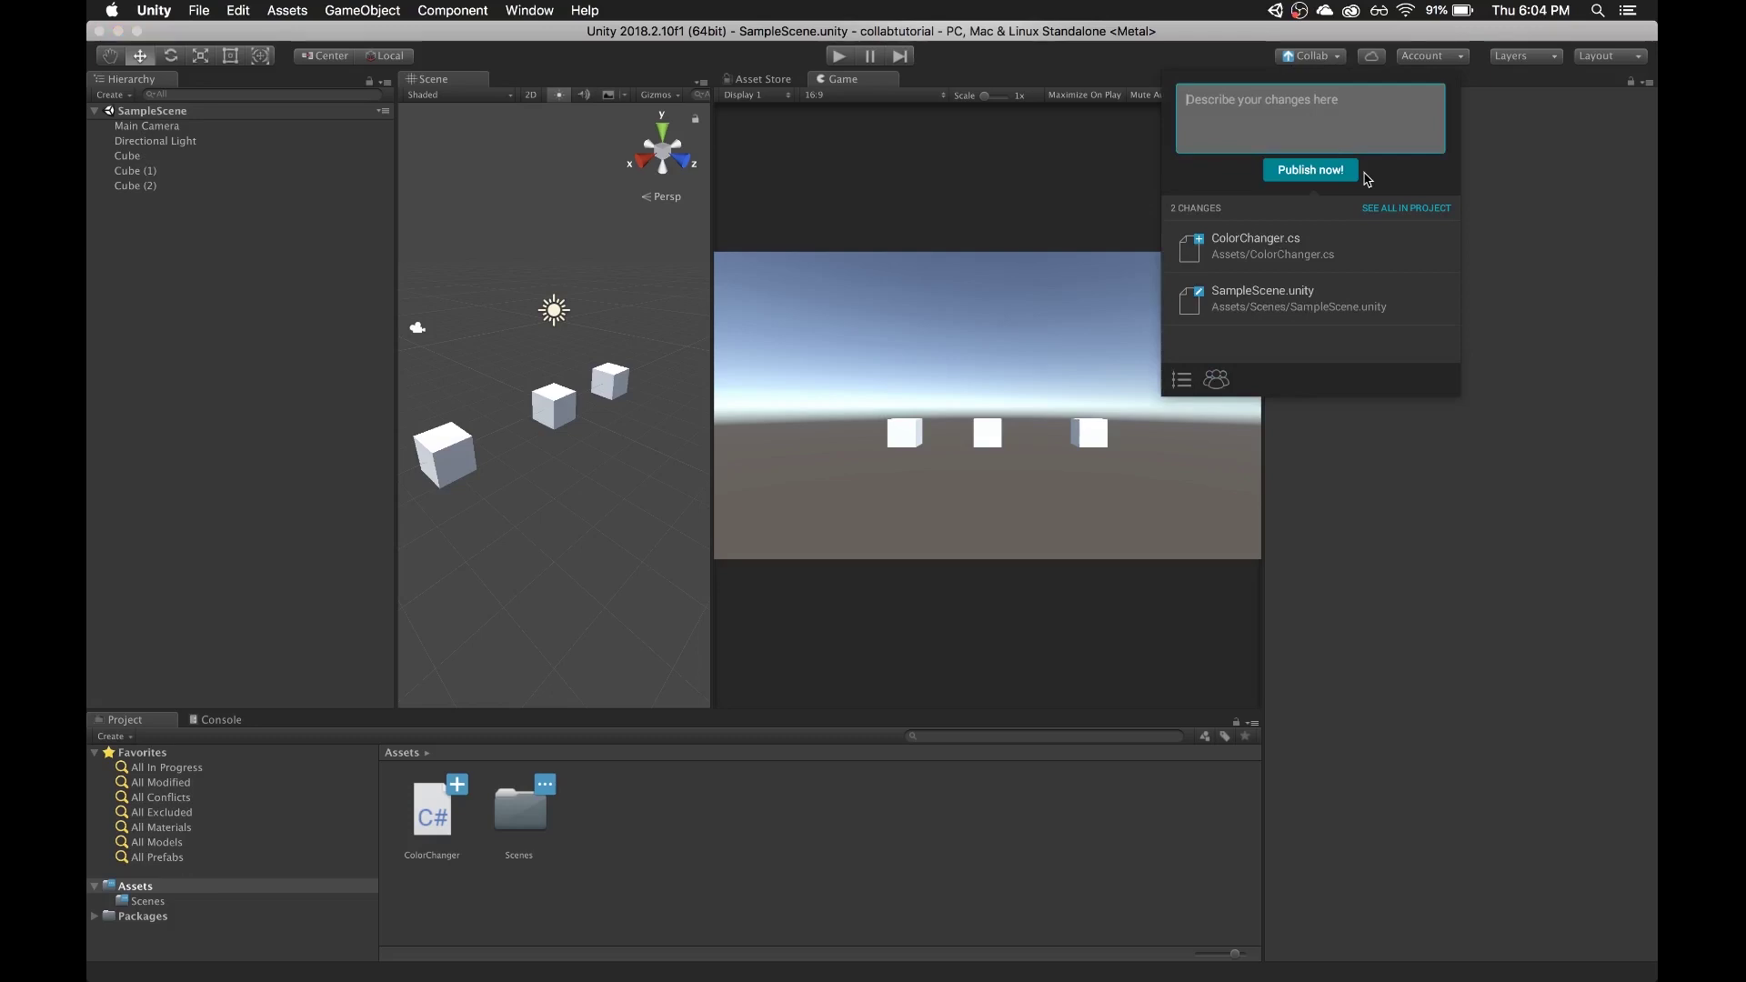
{"action": "type", "text": "Add a colorchanger script to make mty"}
{"action": "key", "text": "BackSpace"}
{"action": "key", "text": "BackSpace"}
{"action": "key", "text": "BackSpace"}
{"action": "type", "text": "y center cvu"}
{"action": "key", "text": "BackSpace"}
{"action": "key", "text": "BackSpace"}
{"action": "type", "text": "ube red !!"}
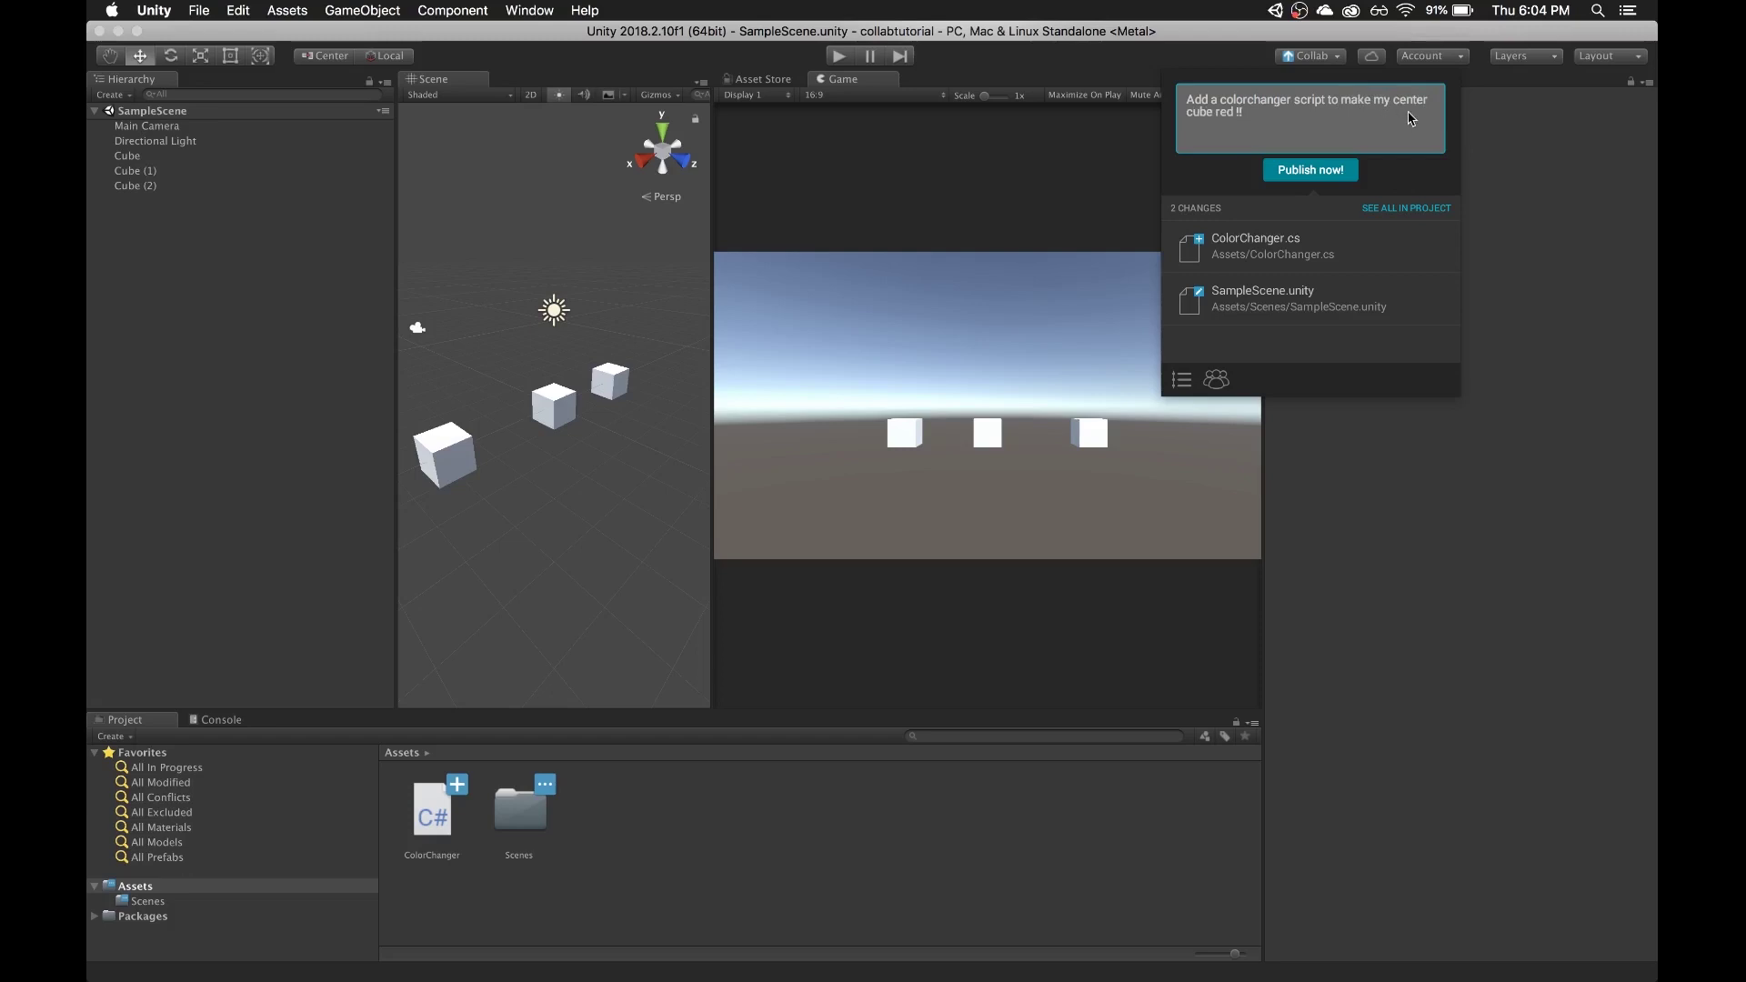
{"action": "left_click", "coordinate": [1317, 173]}
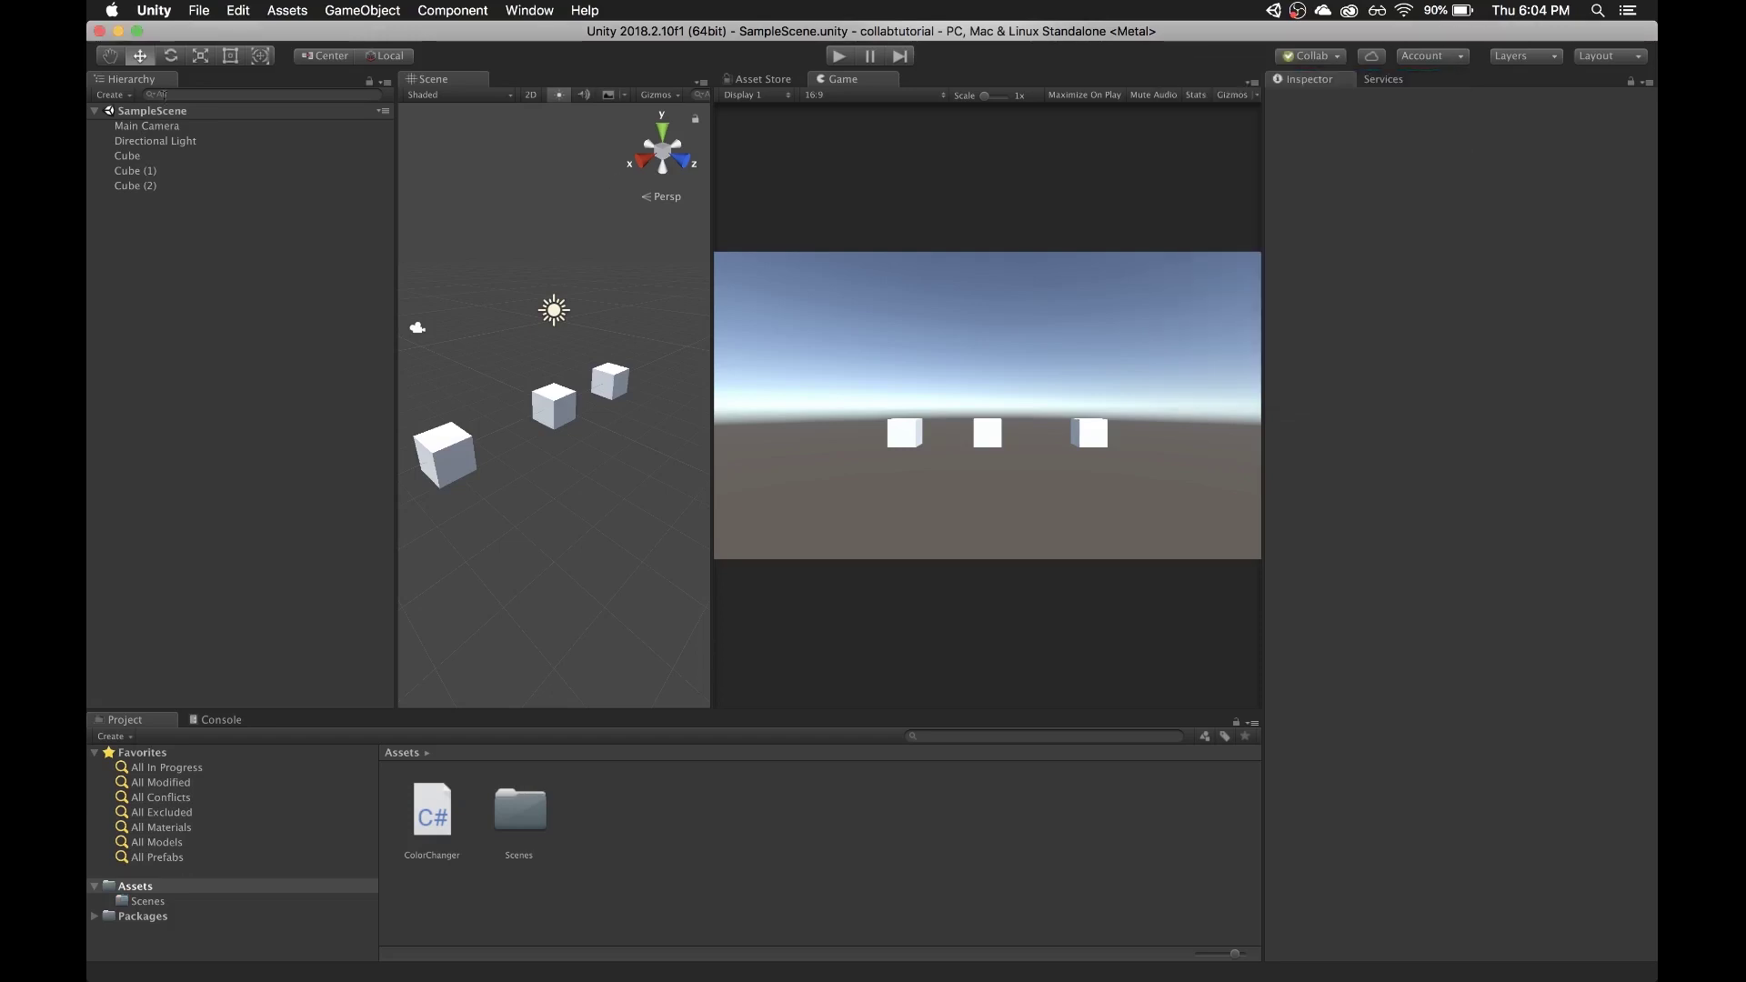
- Open ColorChanger in Visual Studio, change Color.red to Color.blue, save, and return to Unity
{"action": "left_click", "coordinate": [172, 171]}
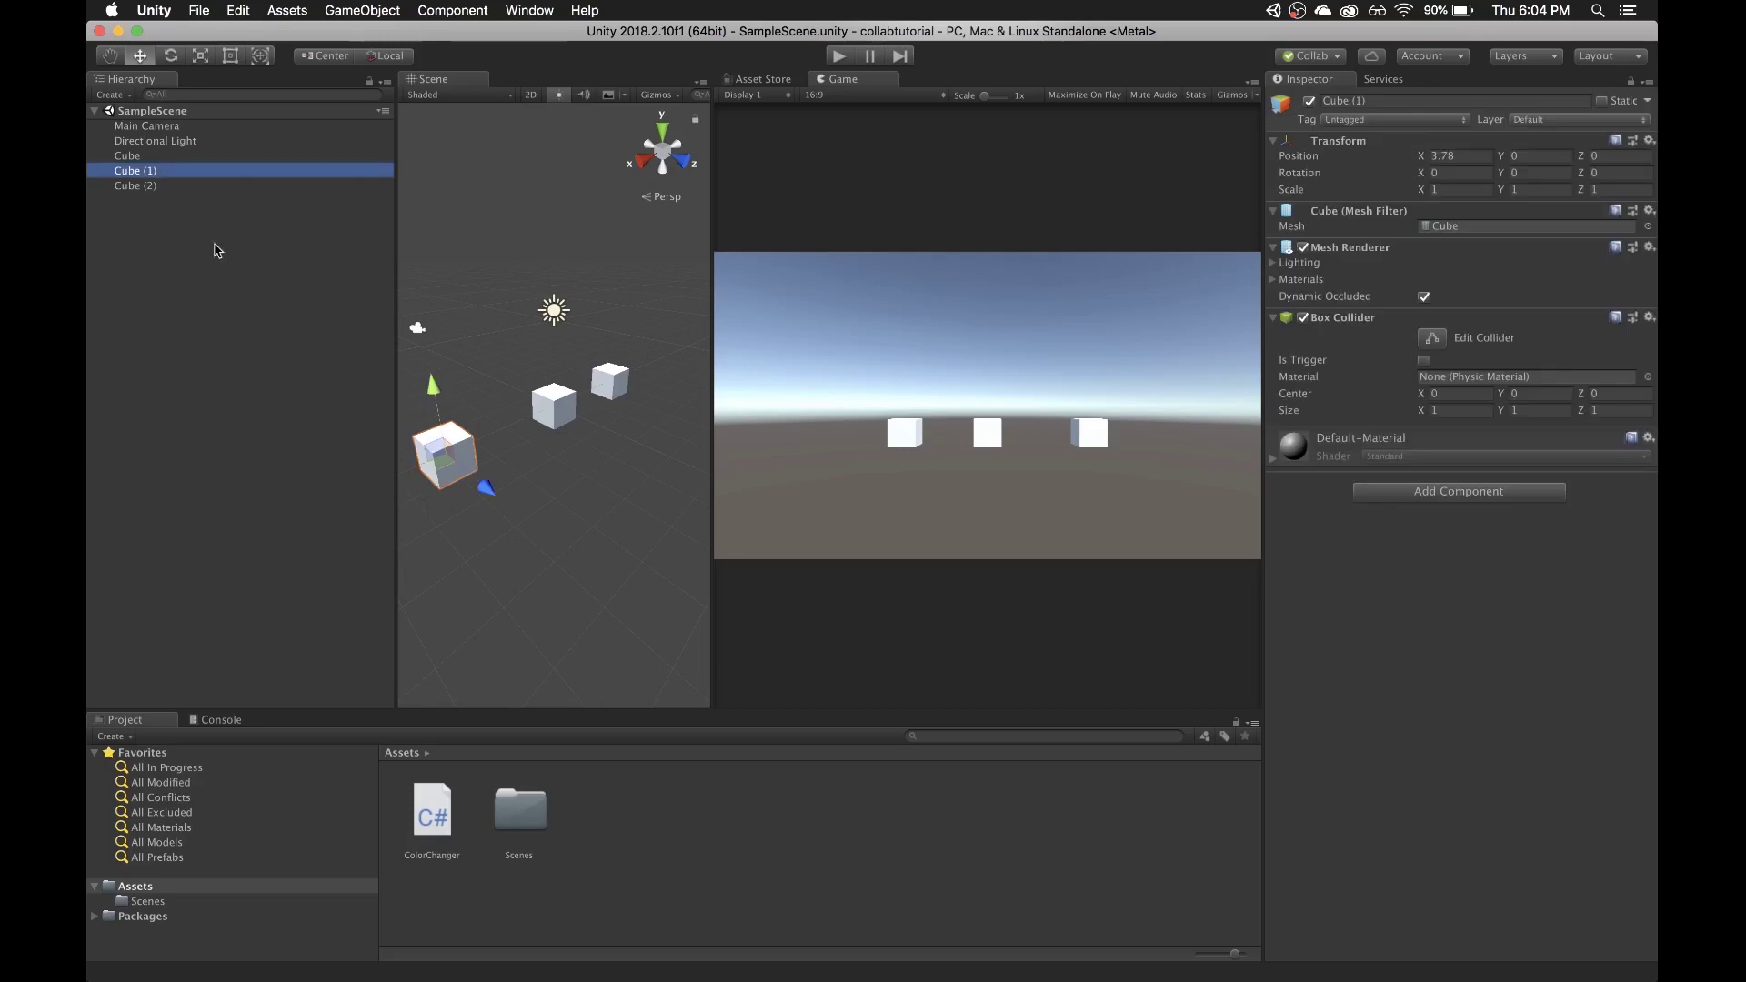
{"action": "left_click", "coordinate": [439, 832]}
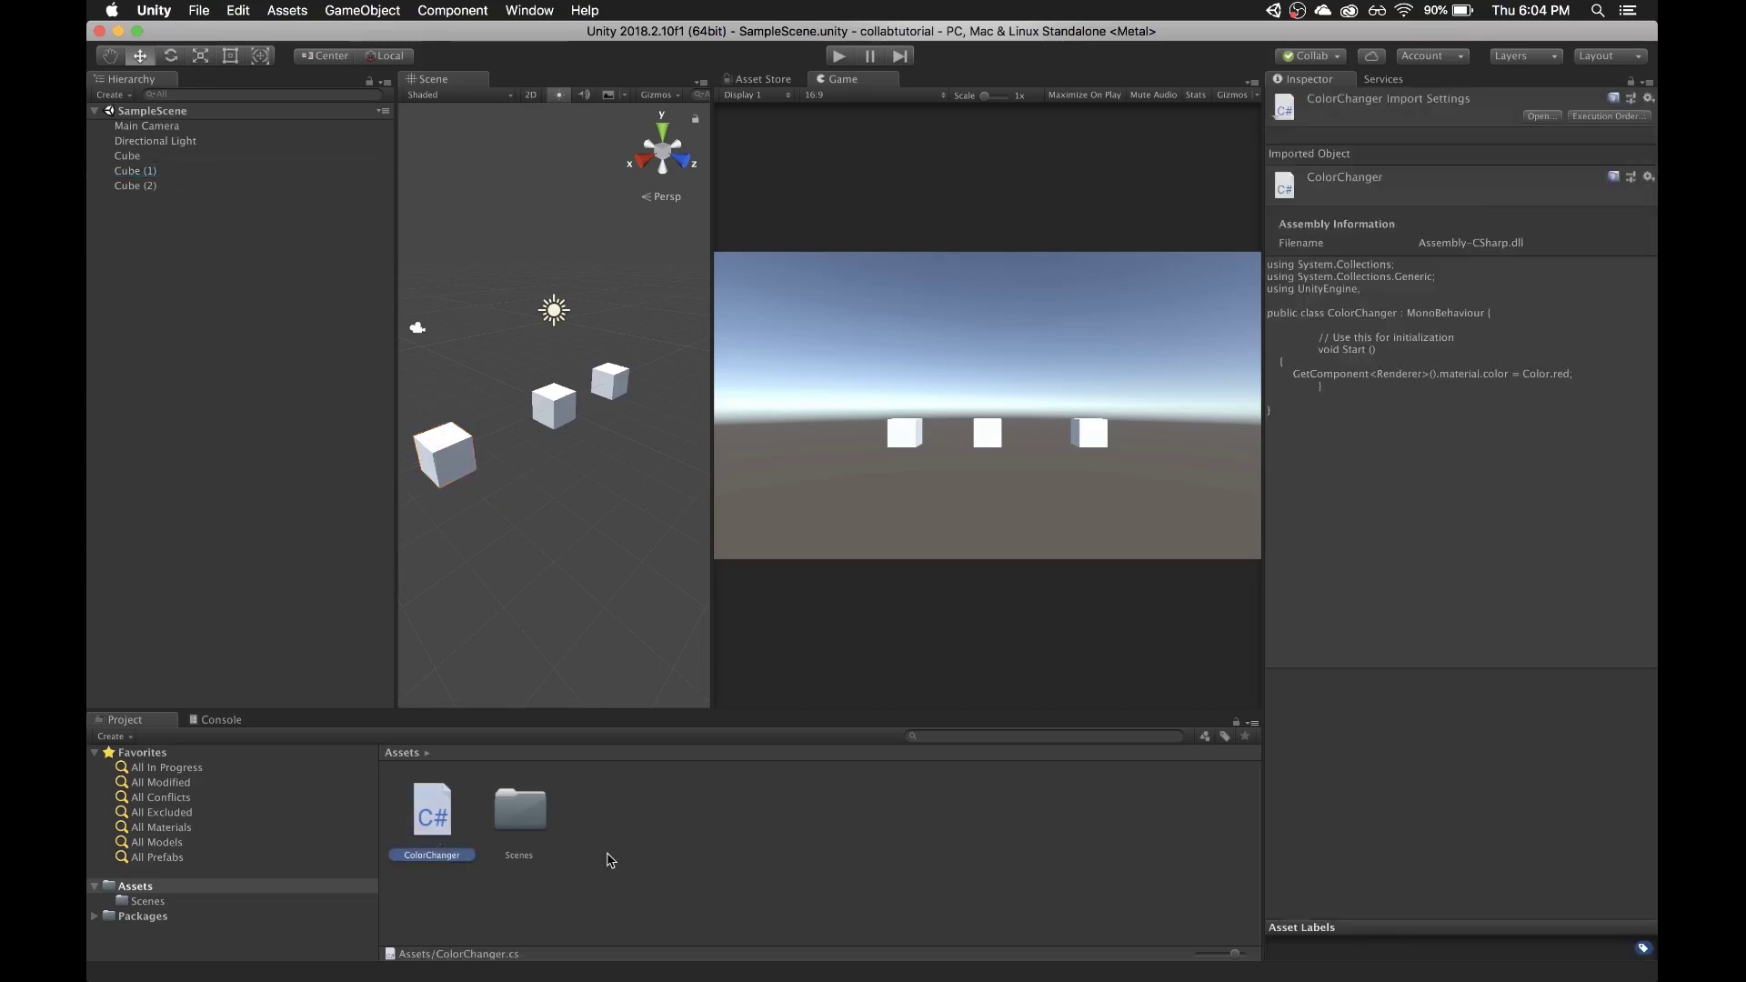
{"action": "double_click", "coordinate": [433, 814]}
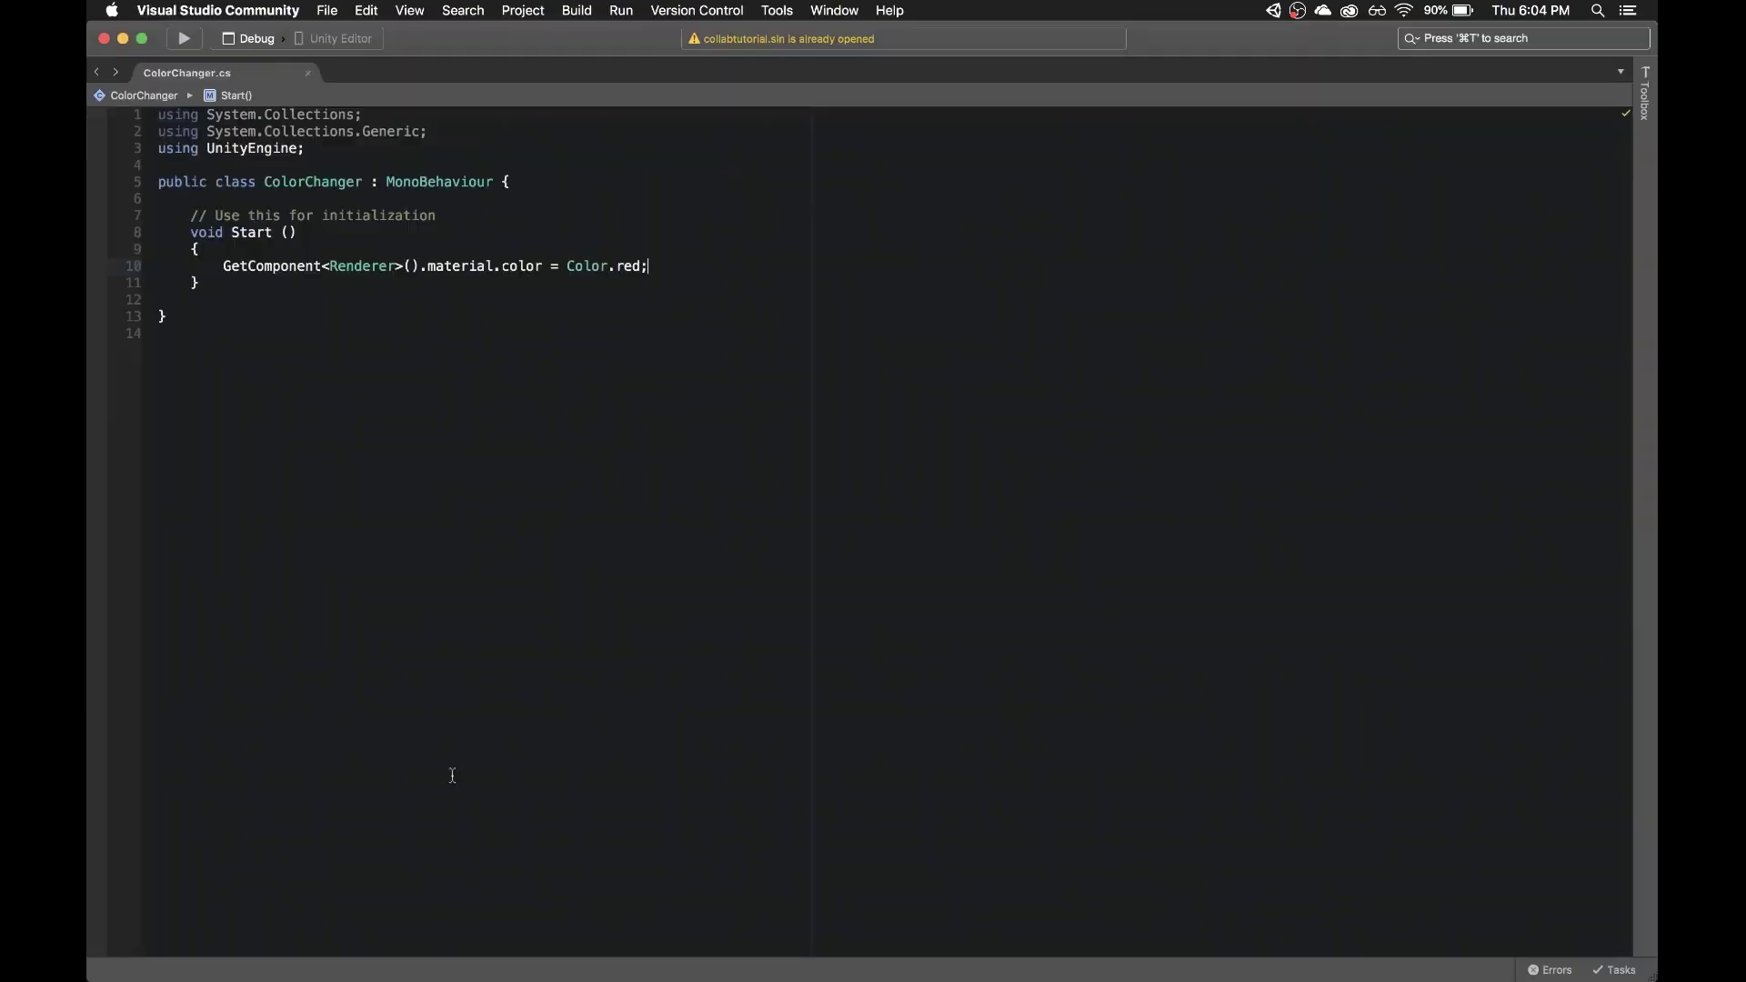
{"action": "double_click", "coordinate": [635, 264]}
{"action": "type", "text": "blue"}
{"action": "key", "text": "super+Tab"}
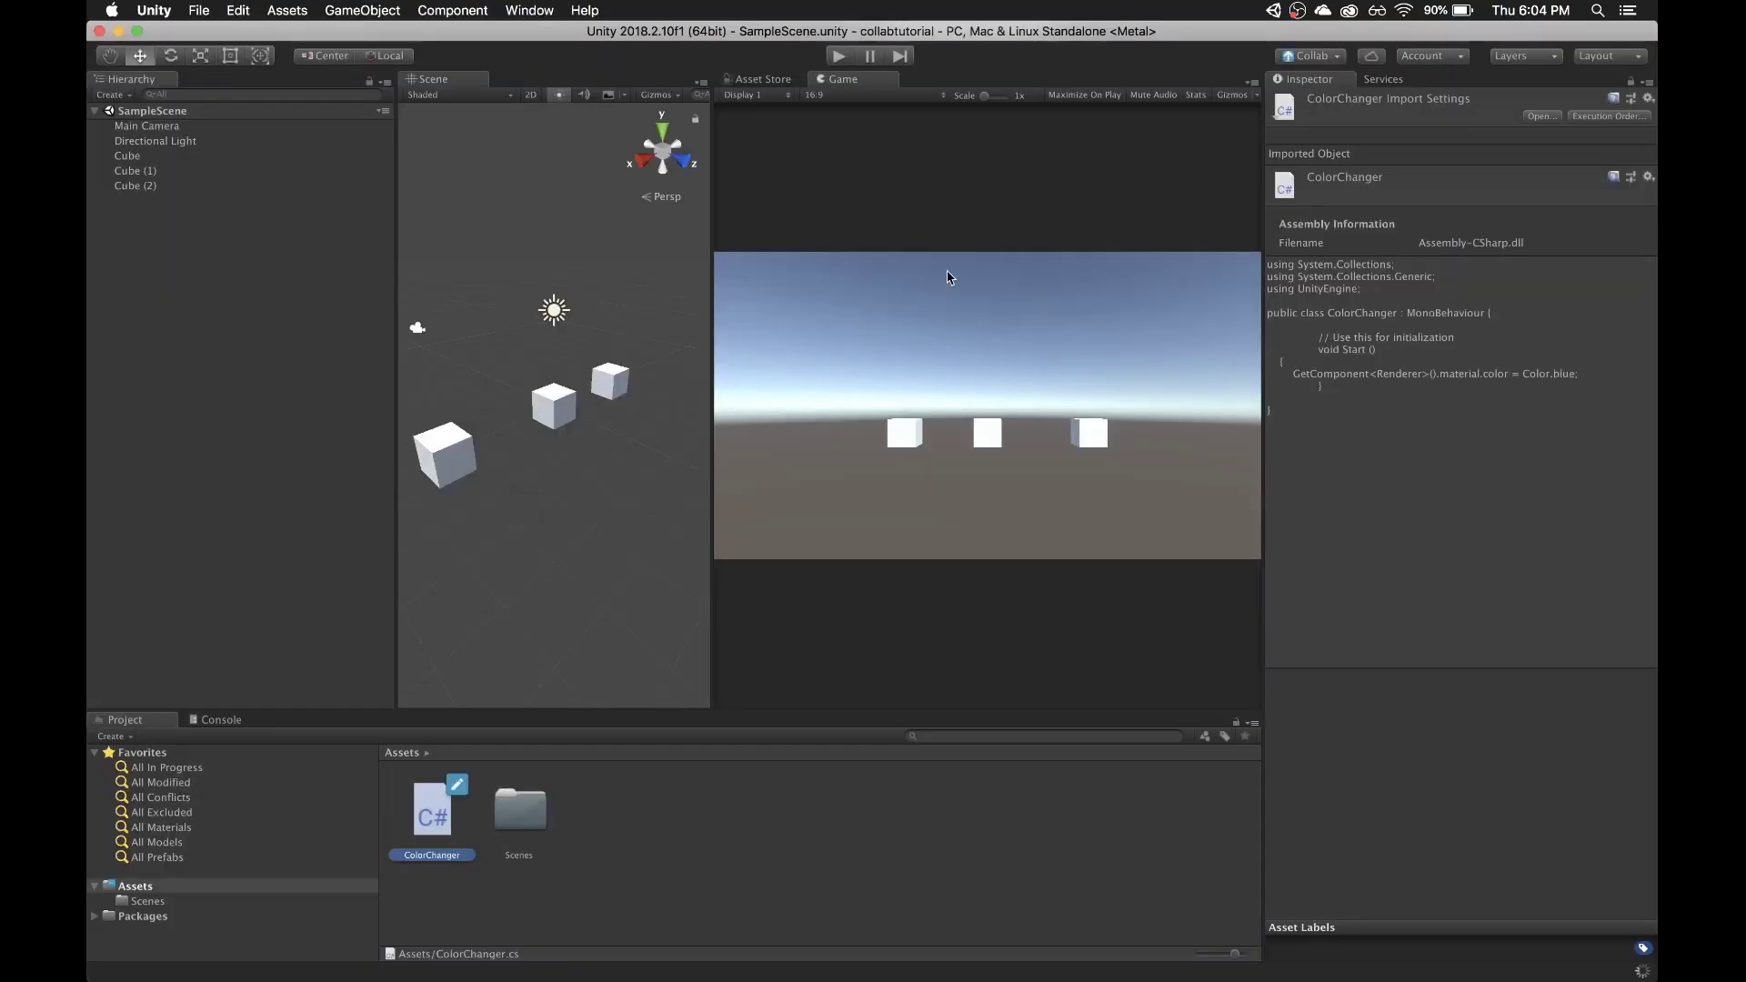
{"action": "key", "text": "super+p"}
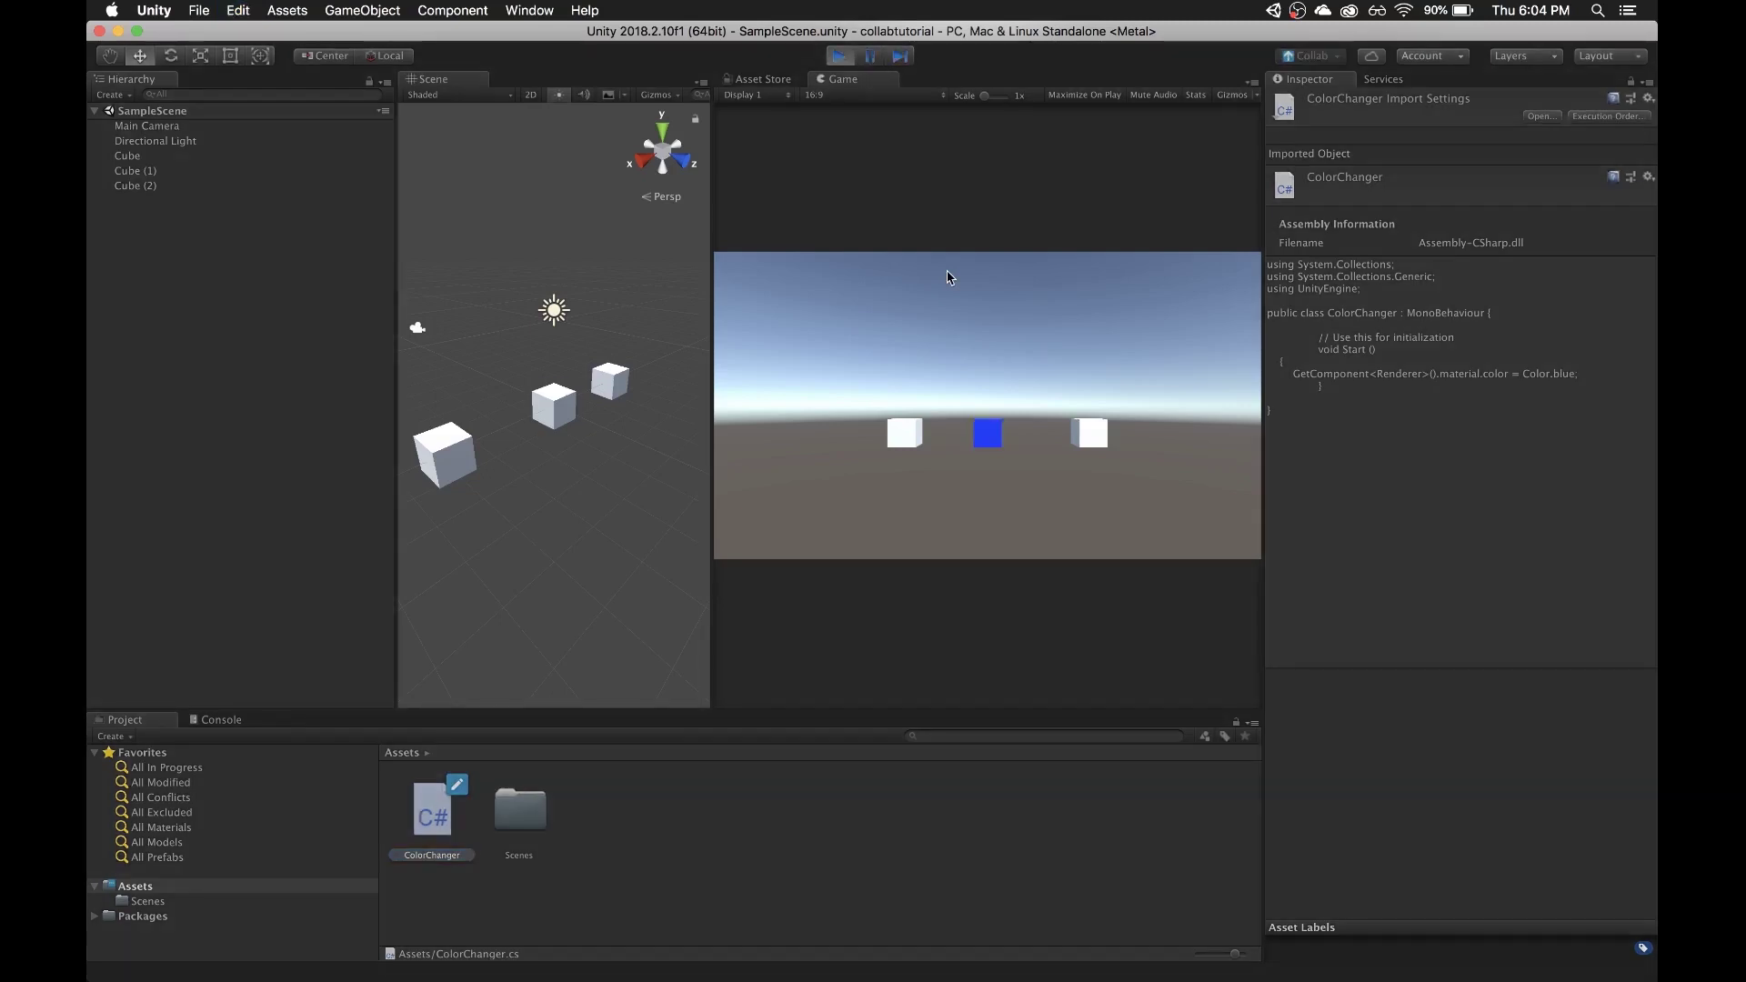
- Play the scene, then publish with the message 'Fix cube to turn blue because red is jusrt ugly'
{"action": "key", "text": "super+p"}
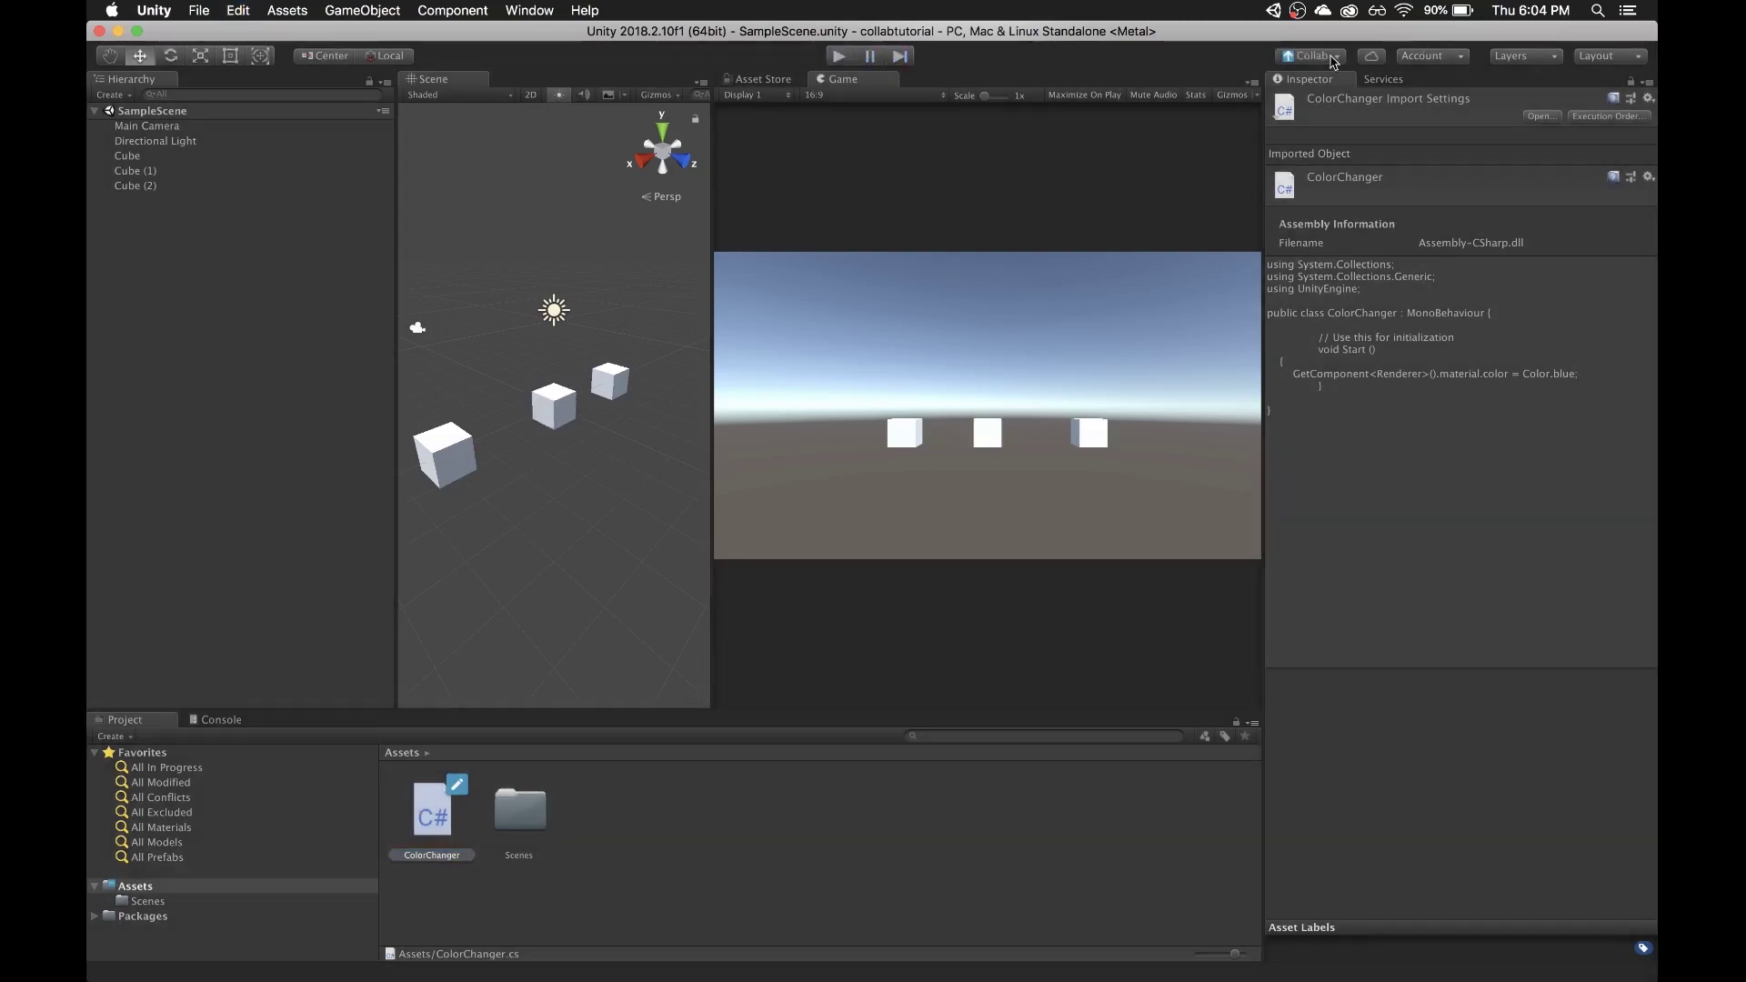
{"action": "left_click", "coordinate": [1318, 55]}
{"action": "type", "text": "Fix cube to tu"}
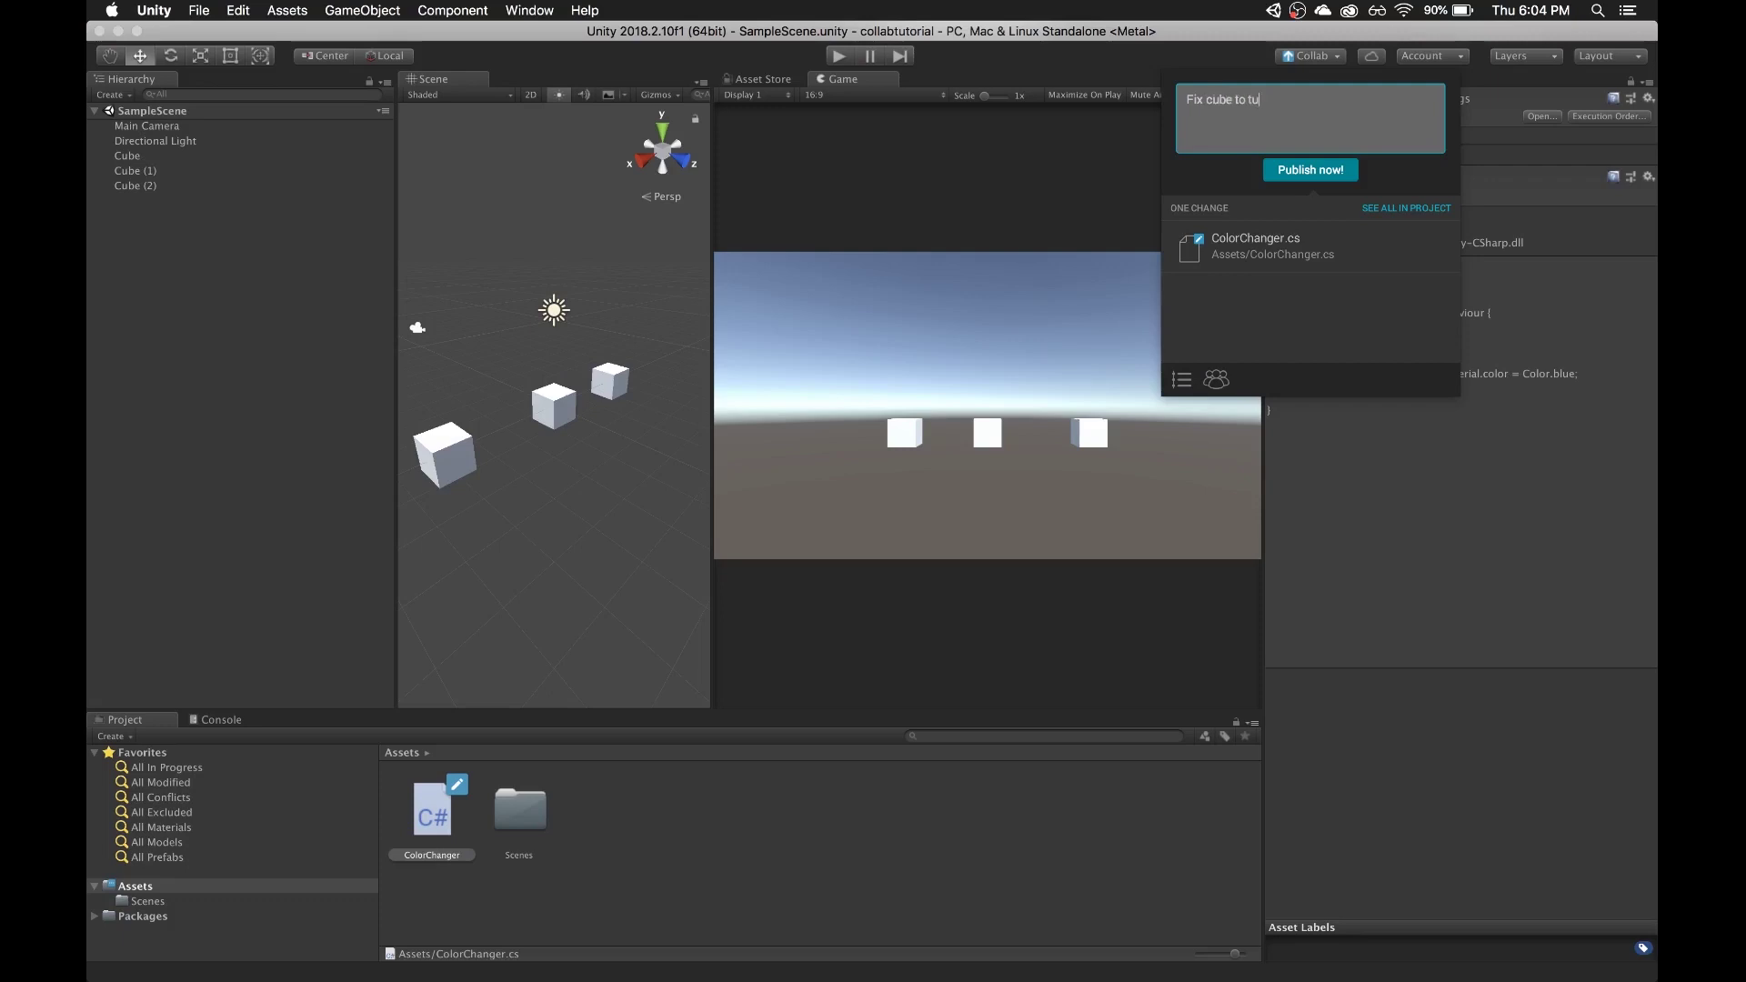
{"action": "type", "text": "rn blue becaus"}
{"action": "type", "text": "e red is jusrt ugly"}
{"action": "left_click", "coordinate": [1310, 169]}
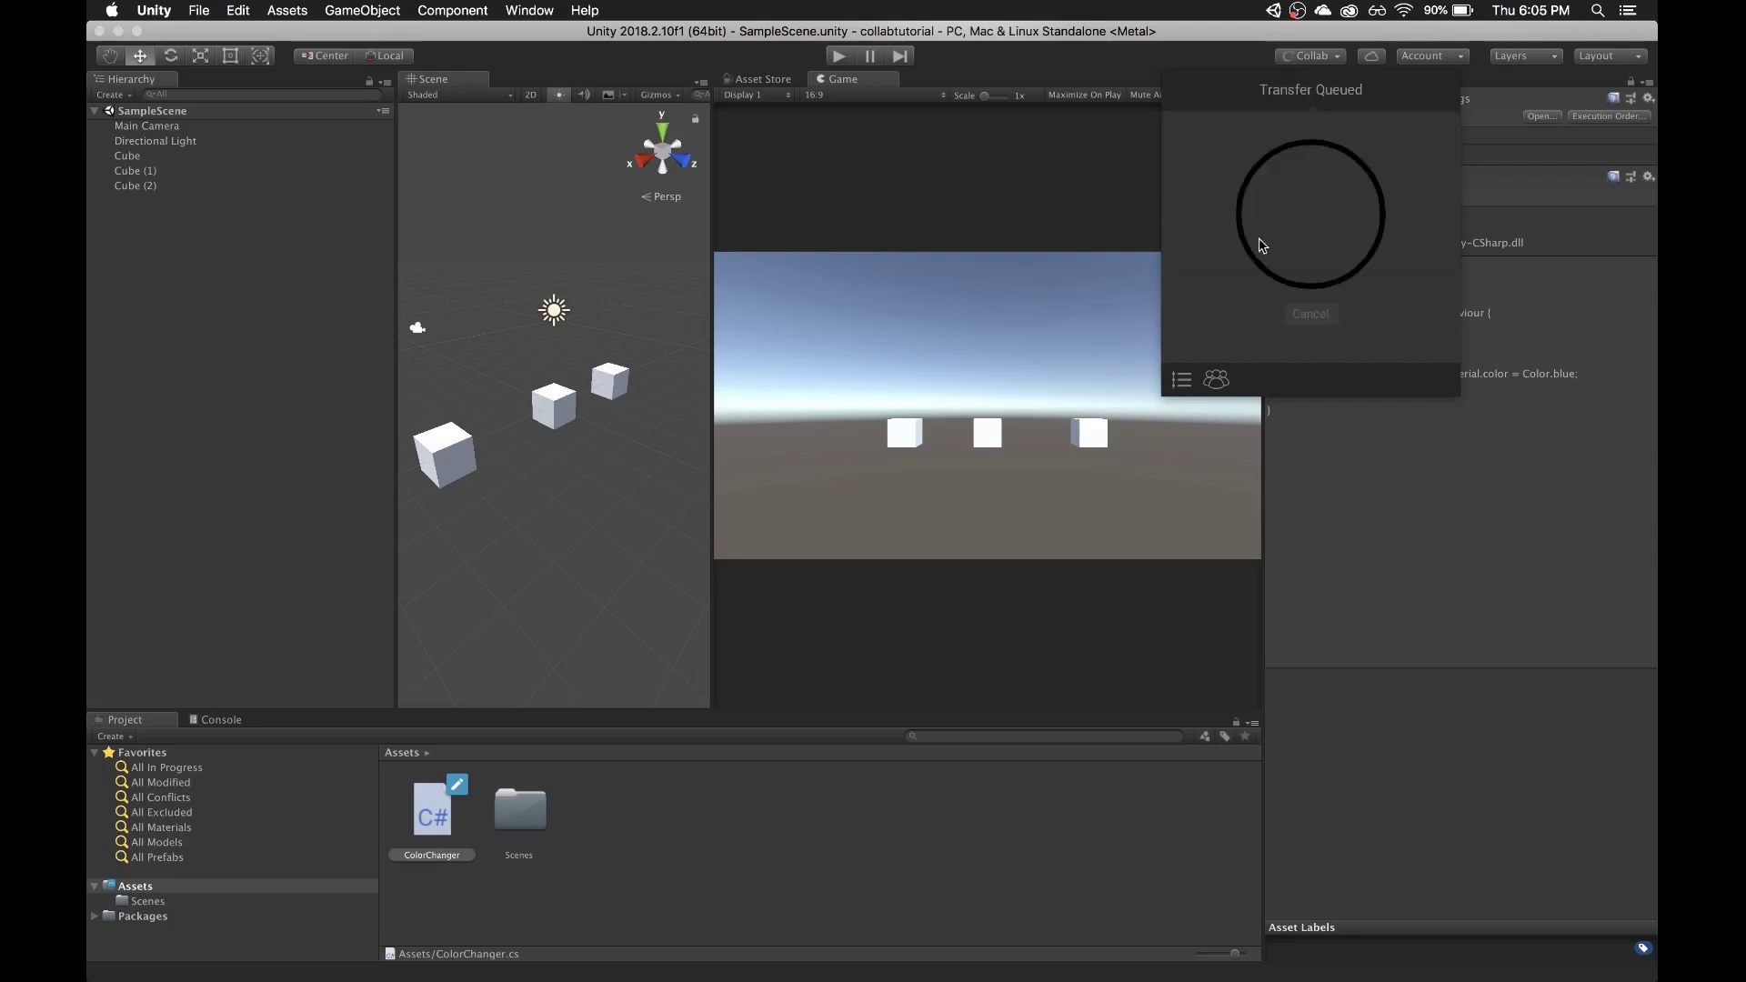
{"action": "left_click", "coordinate": [1405, 477]}
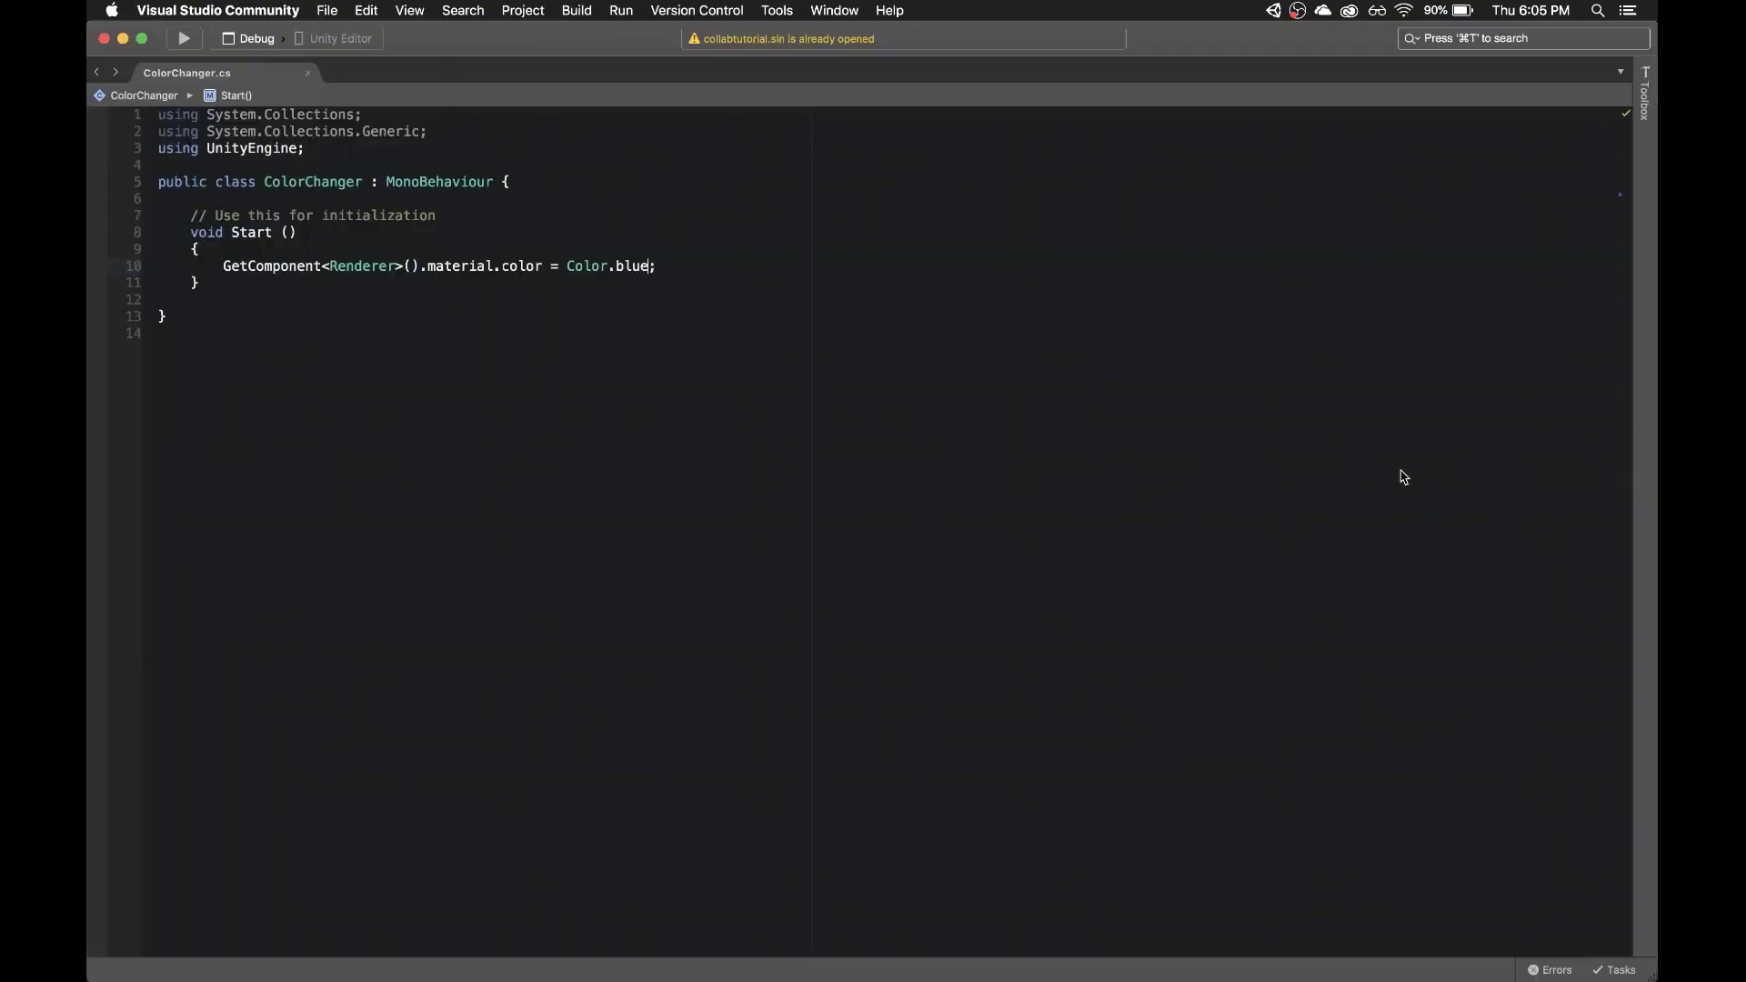
- Reload the dashboard timeline to confirm the blue-cube commit updating ColorChanger.cs, then return to Unity
{"action": "key", "text": "super+Tab"}
{"action": "key", "text": "super+r"}
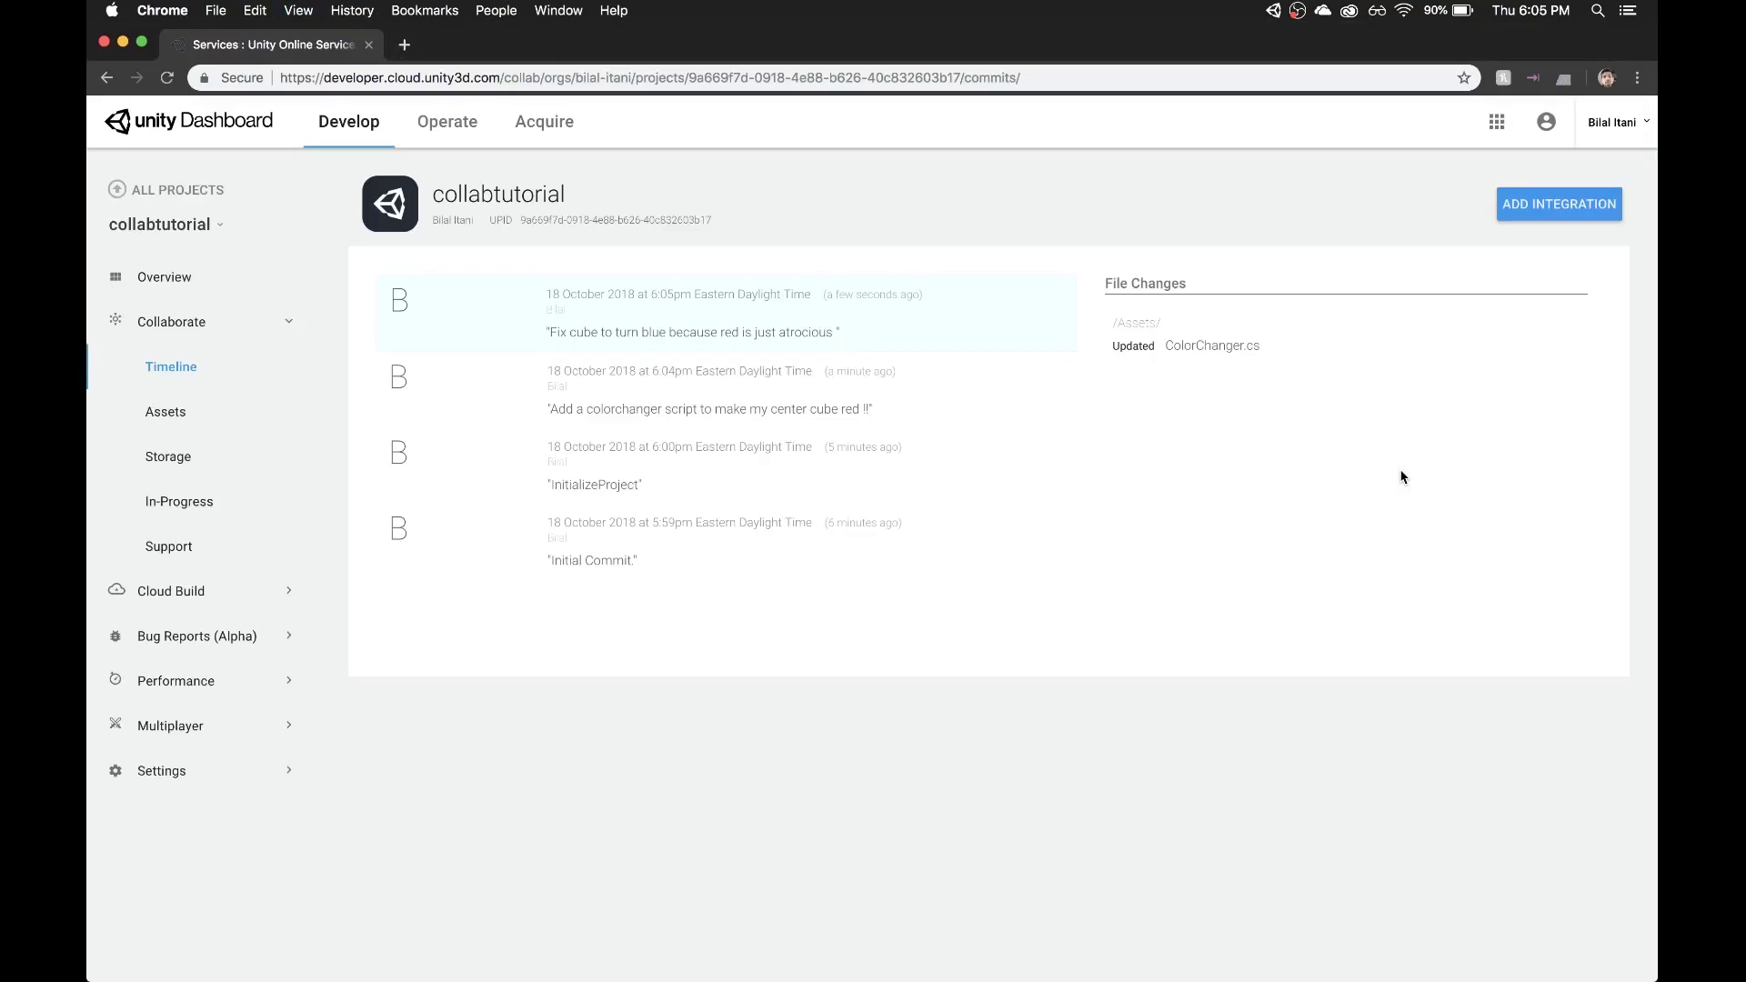
{"action": "key", "text": "super+Tab"}
{"action": "left_click", "coordinate": [1387, 82]}
- Go back through the Services list to Collaborate and open its history window
{"action": "left_click", "coordinate": [1310, 80]}
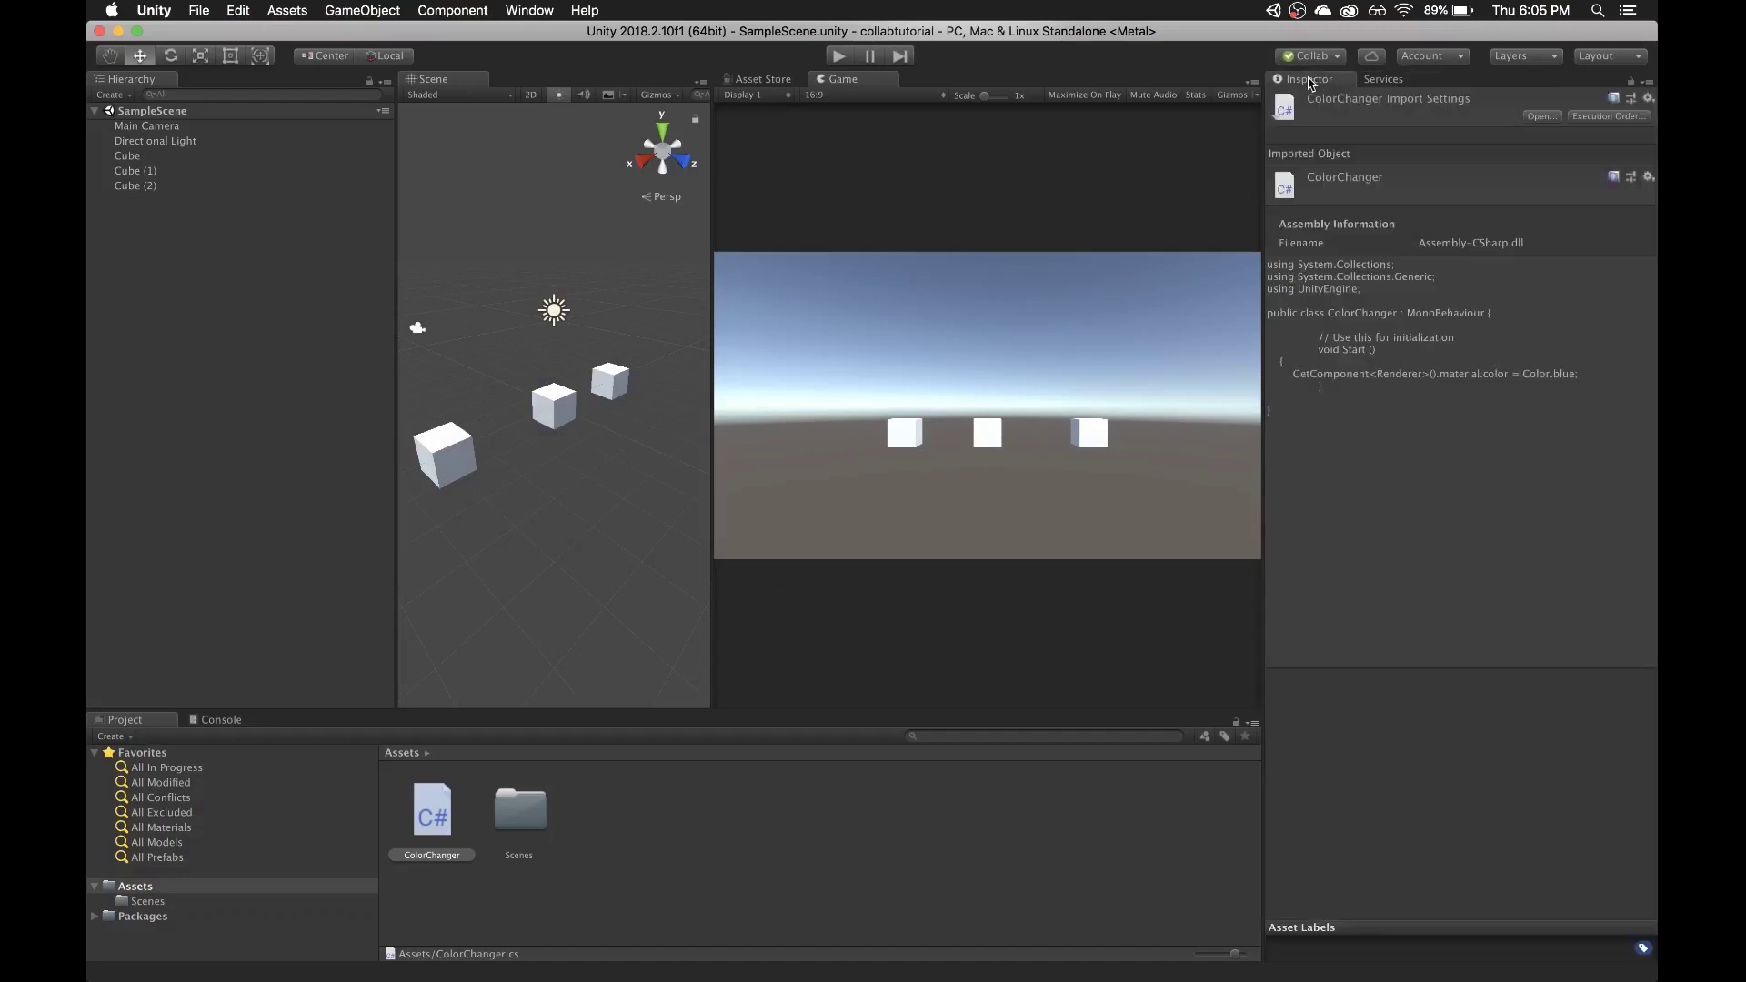
{"action": "left_click", "coordinate": [1385, 81]}
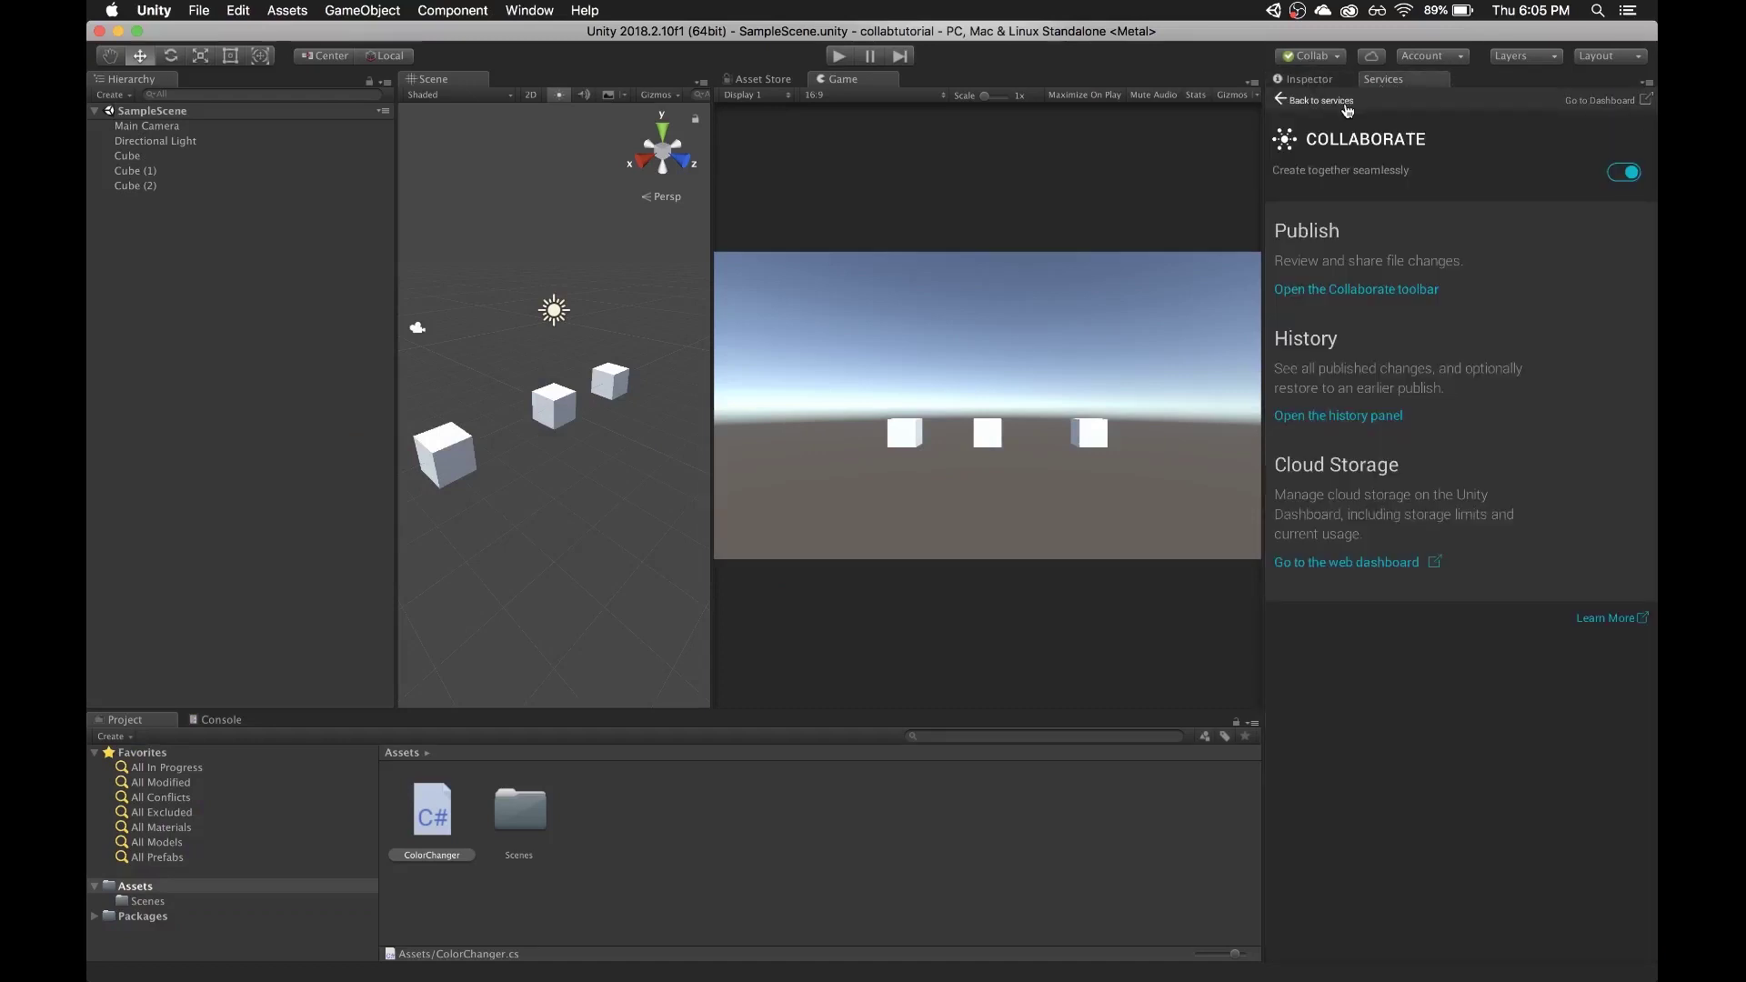
{"action": "left_click", "coordinate": [1347, 104]}
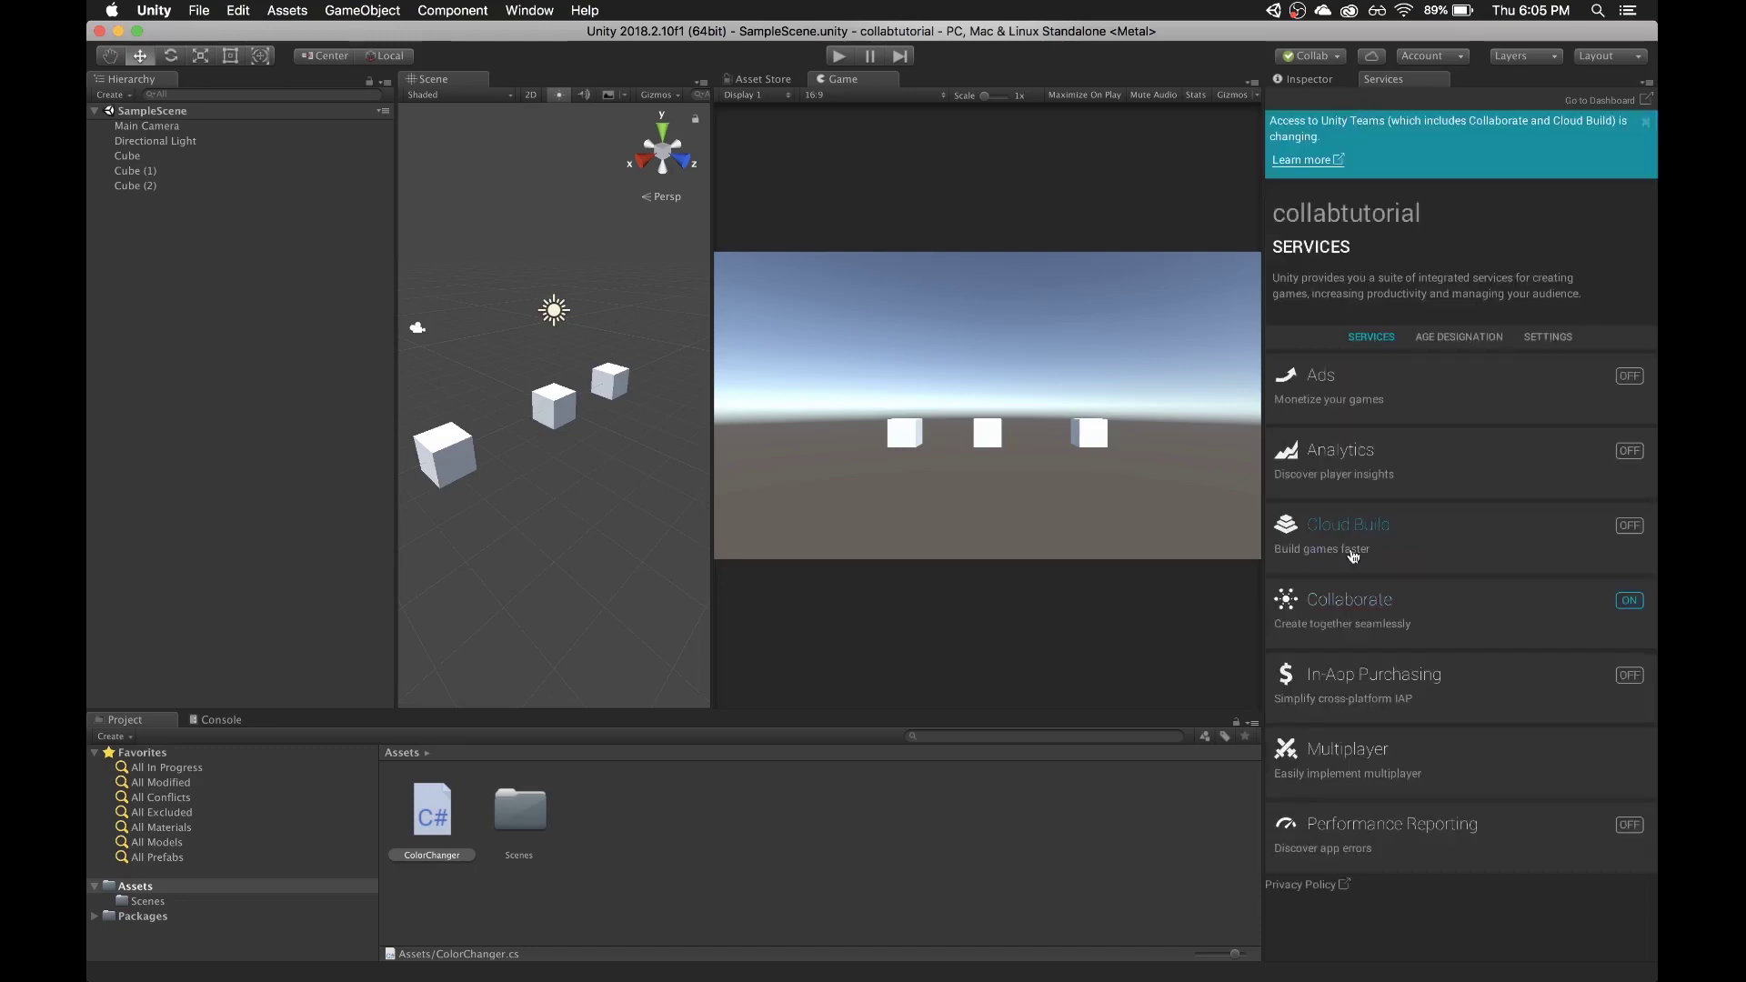
{"action": "left_click", "coordinate": [1355, 603]}
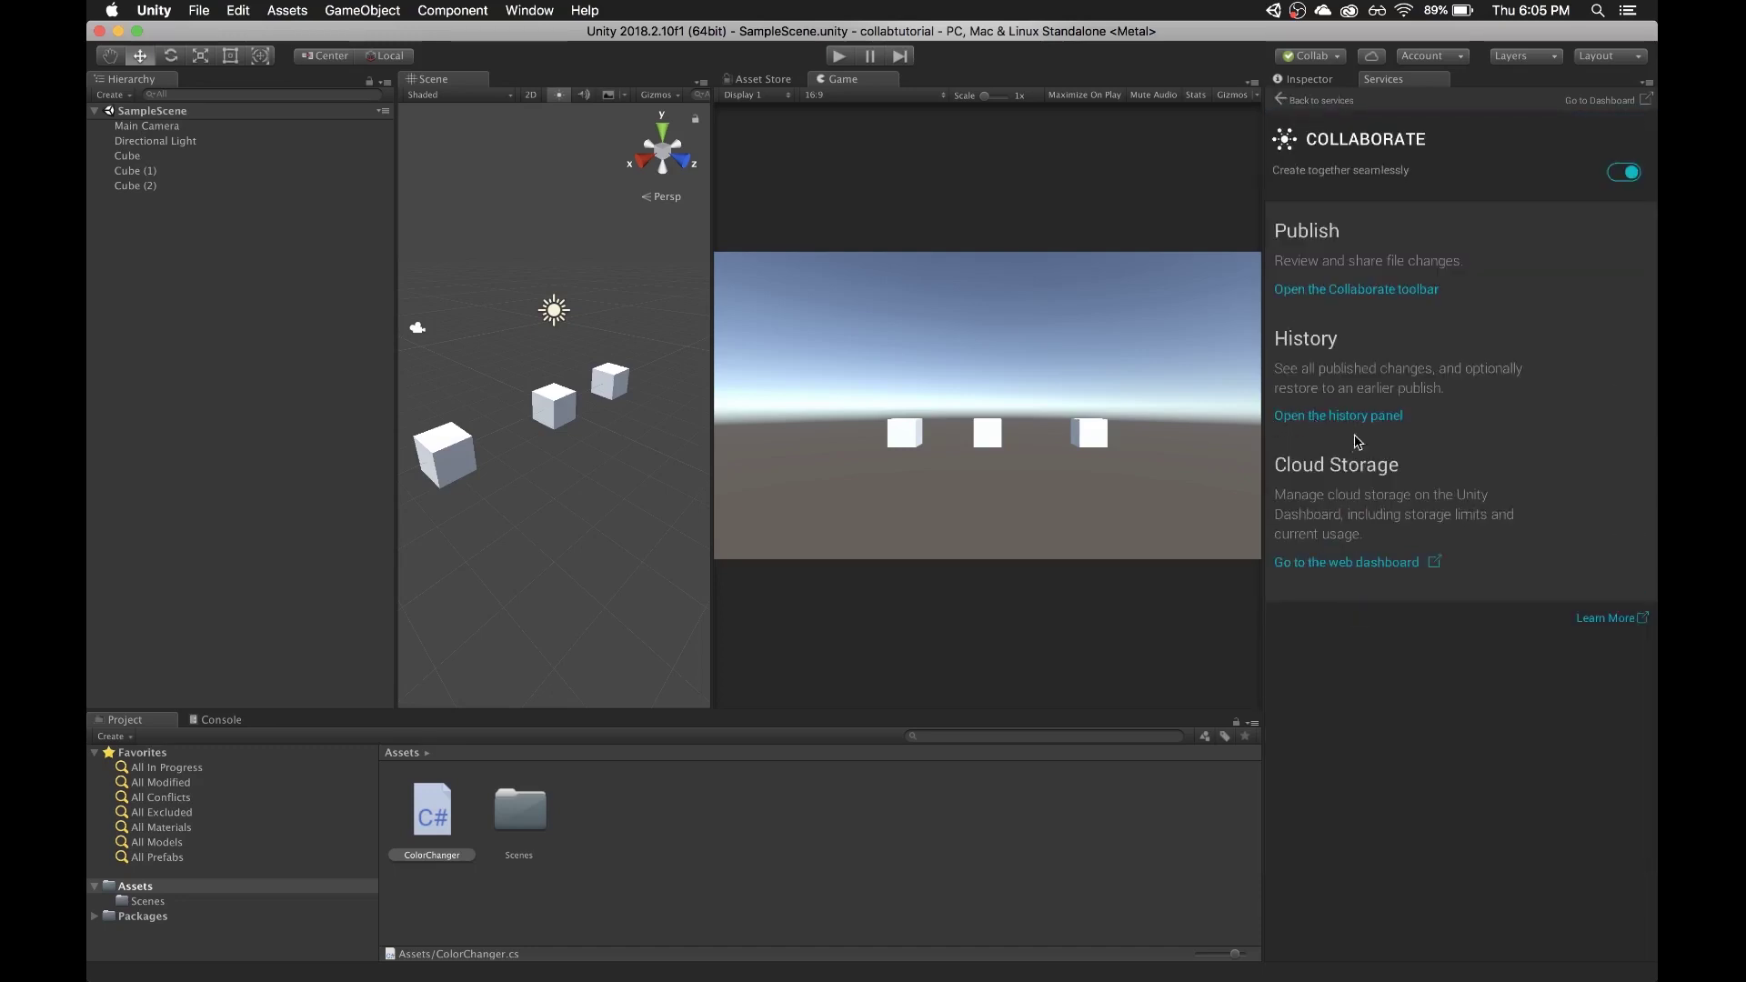
{"action": "left_click", "coordinate": [1356, 417]}
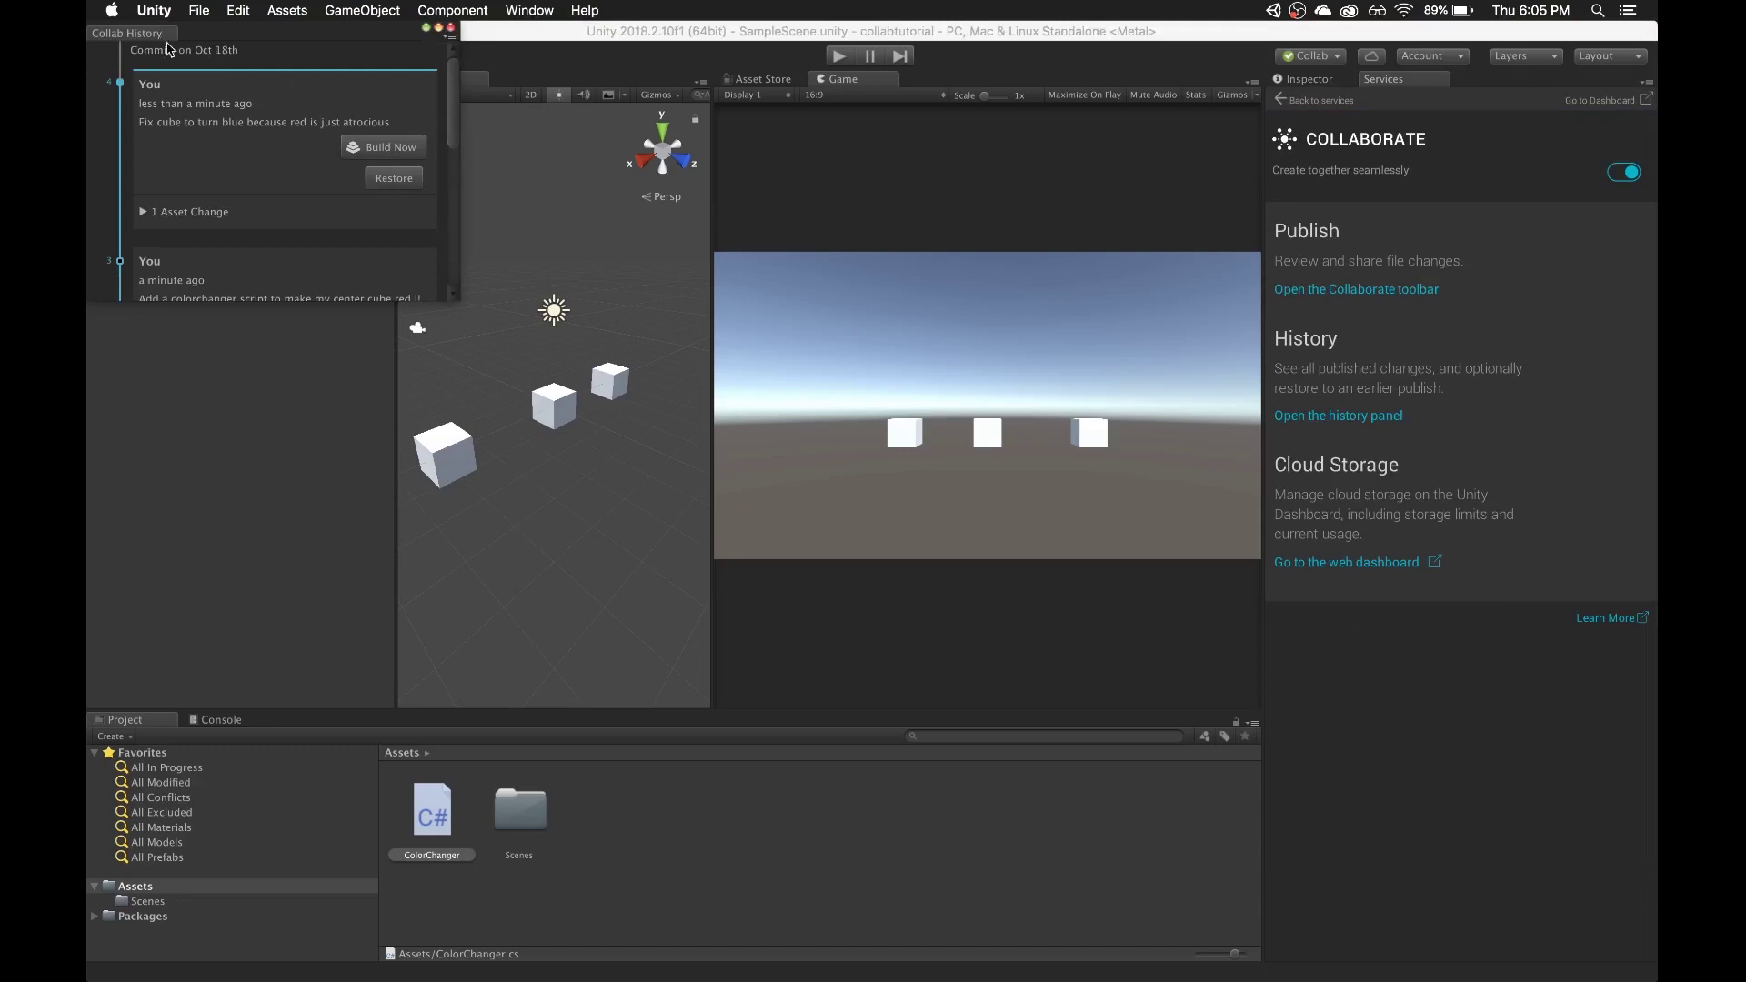
- Dock Collab History in the right panel and check that the latest commit changed only ColorChanger.cs
{"action": "left_click_drag", "start_coordinate": [150, 32], "coordinate": [1359, 91]}
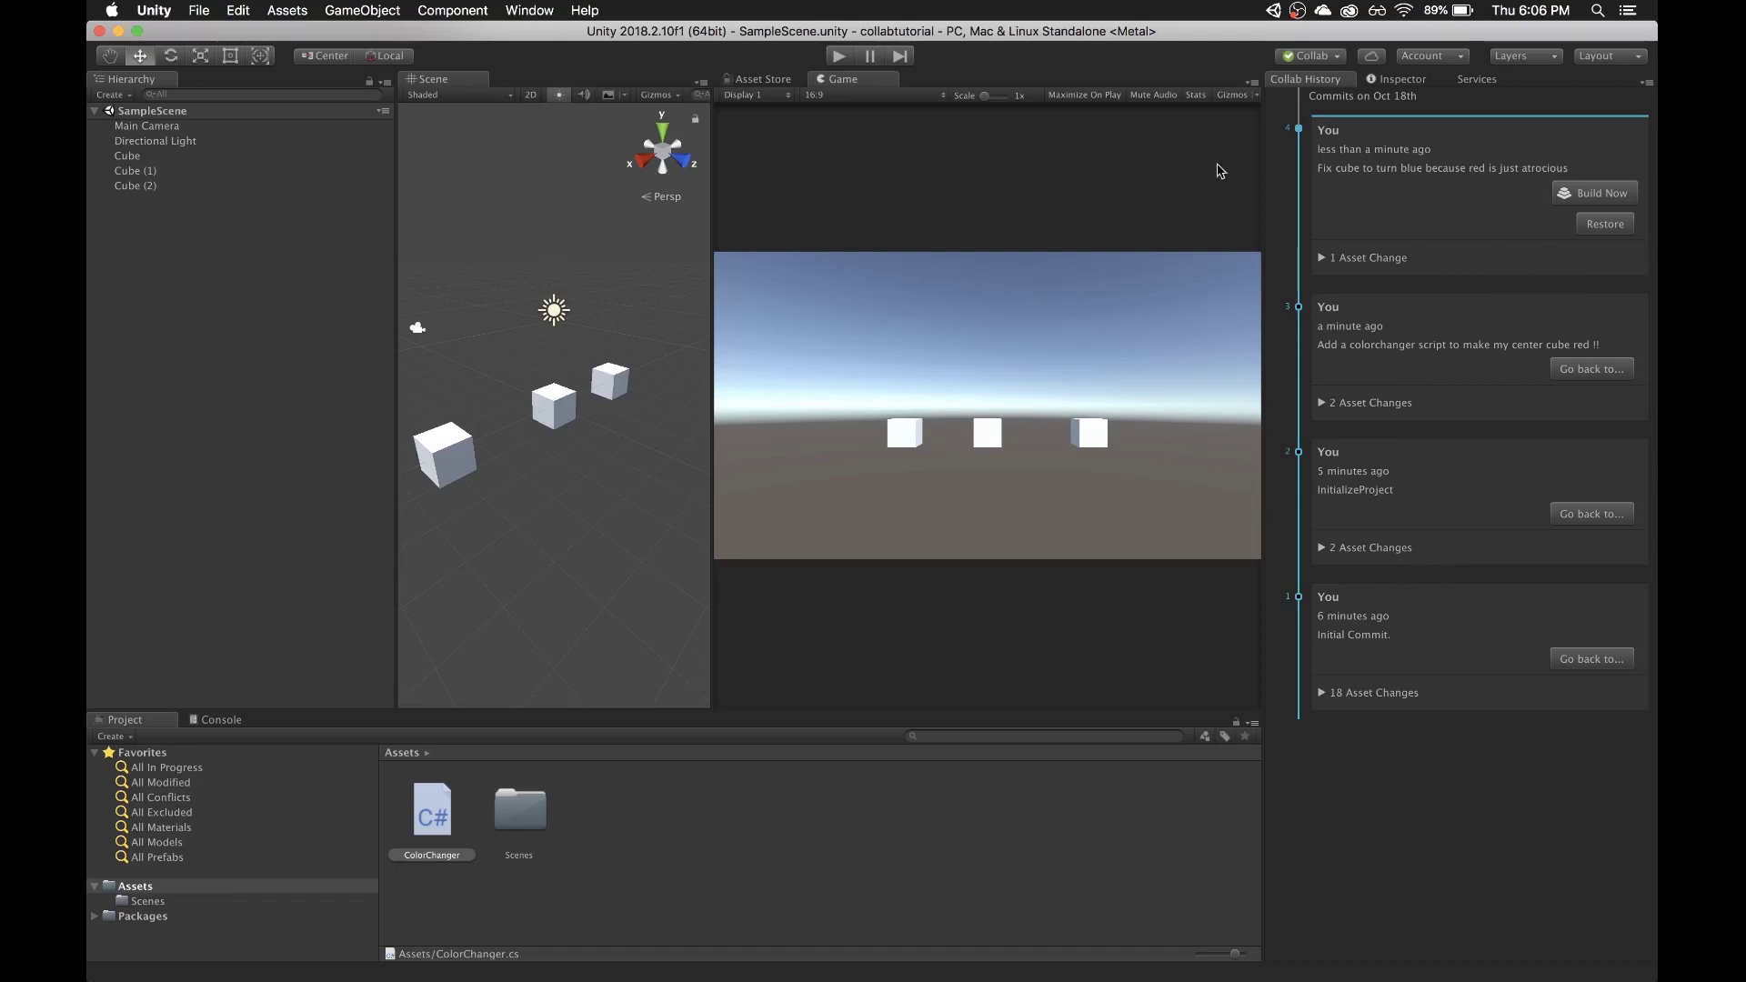
{"action": "left_click", "coordinate": [1310, 58]}
{"action": "left_click", "coordinate": [1311, 61]}
{"action": "left_click", "coordinate": [1323, 261]}
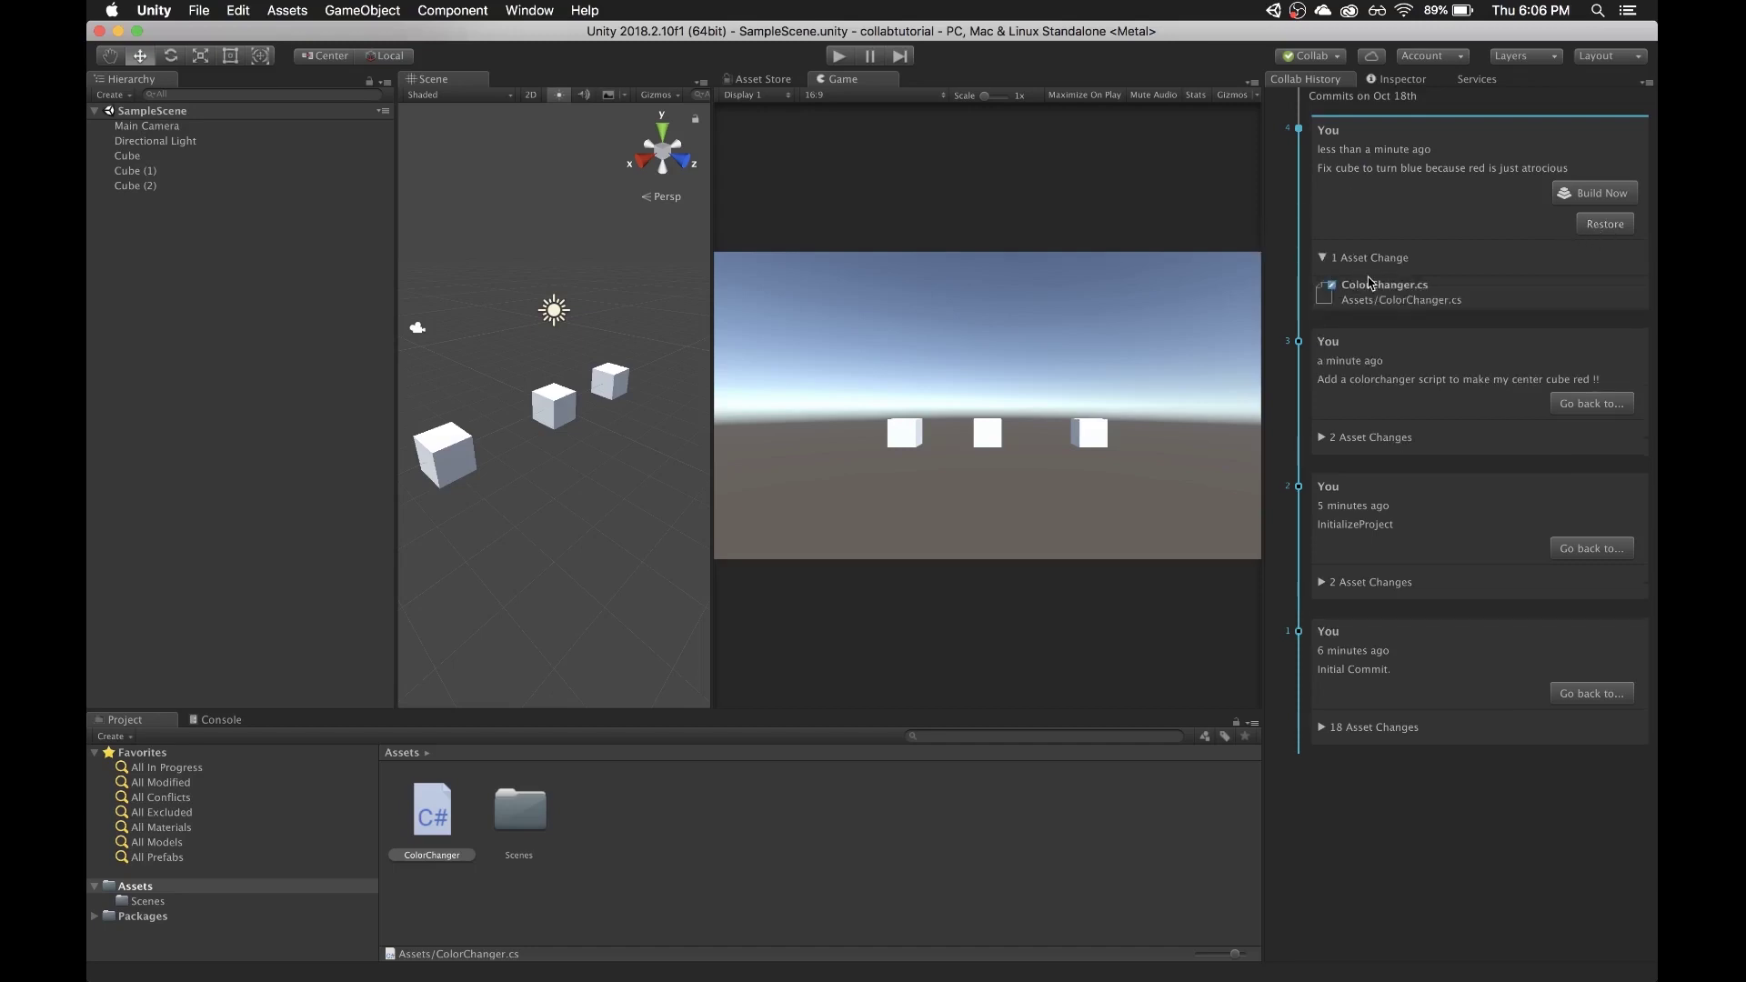
{"action": "left_click", "coordinate": [1362, 261]}
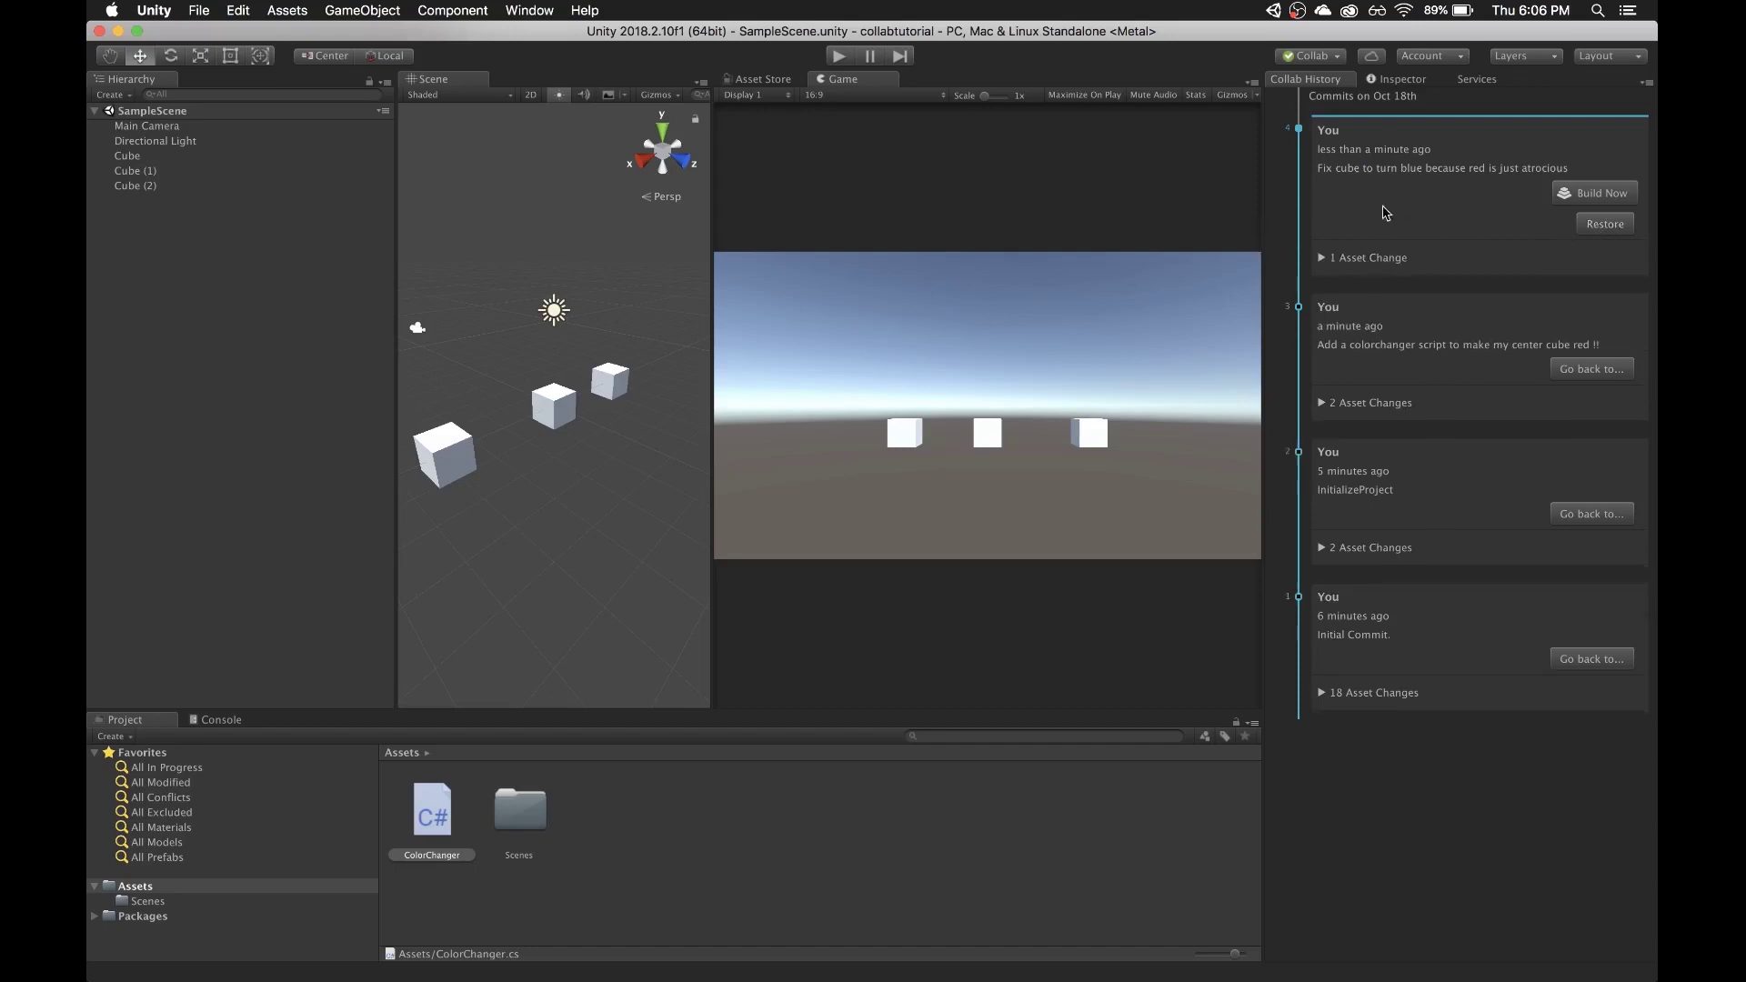
- Play the scene to check the cube colour, then restore the project to the red-cube commit
{"action": "key", "text": "super+p"}
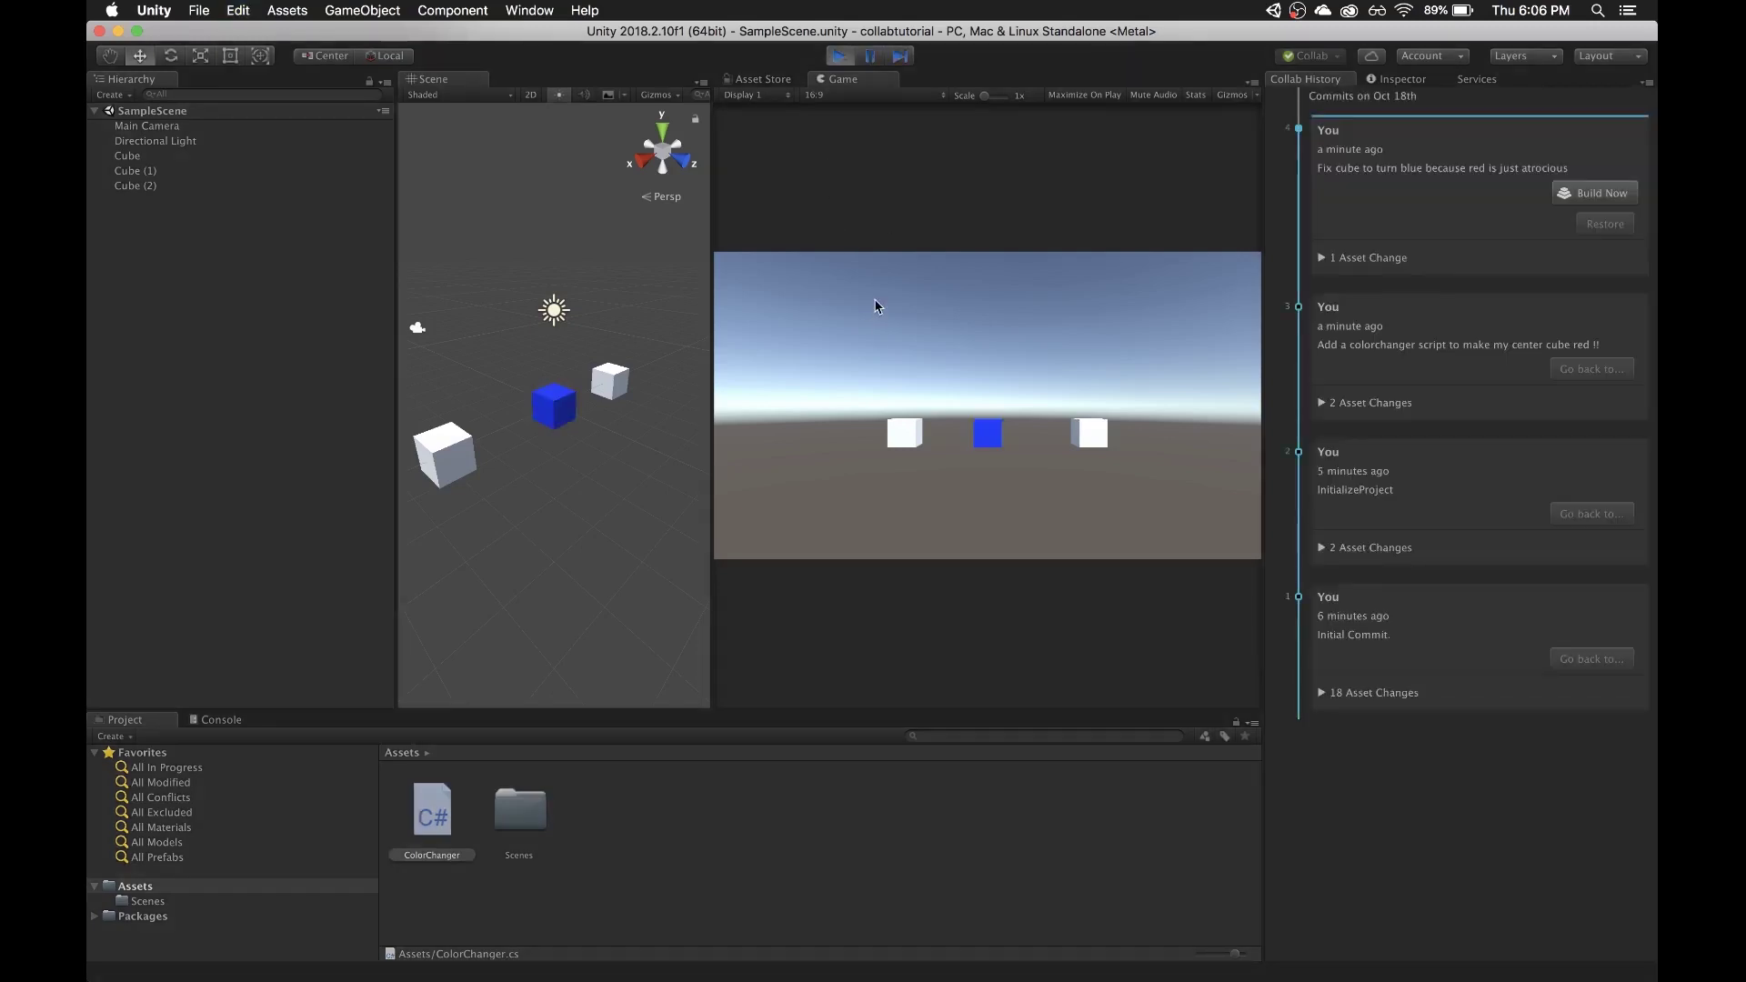
{"action": "key", "text": "super+p"}
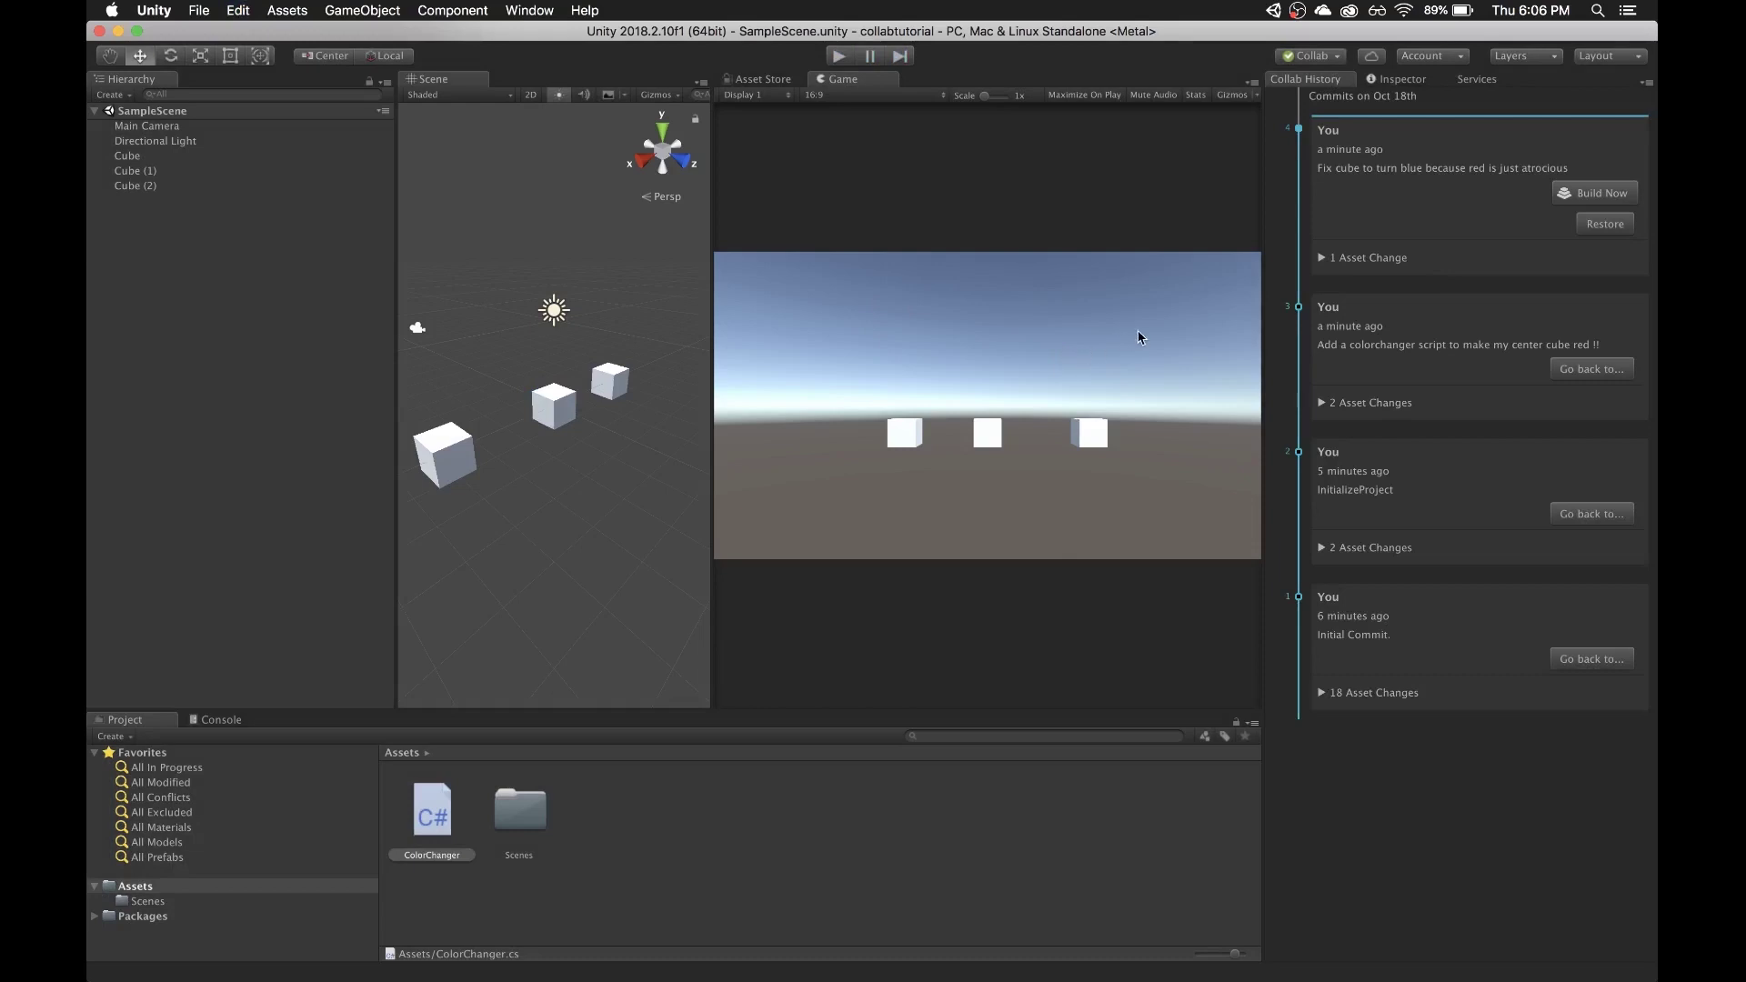
{"action": "left_click", "coordinate": [1576, 369]}
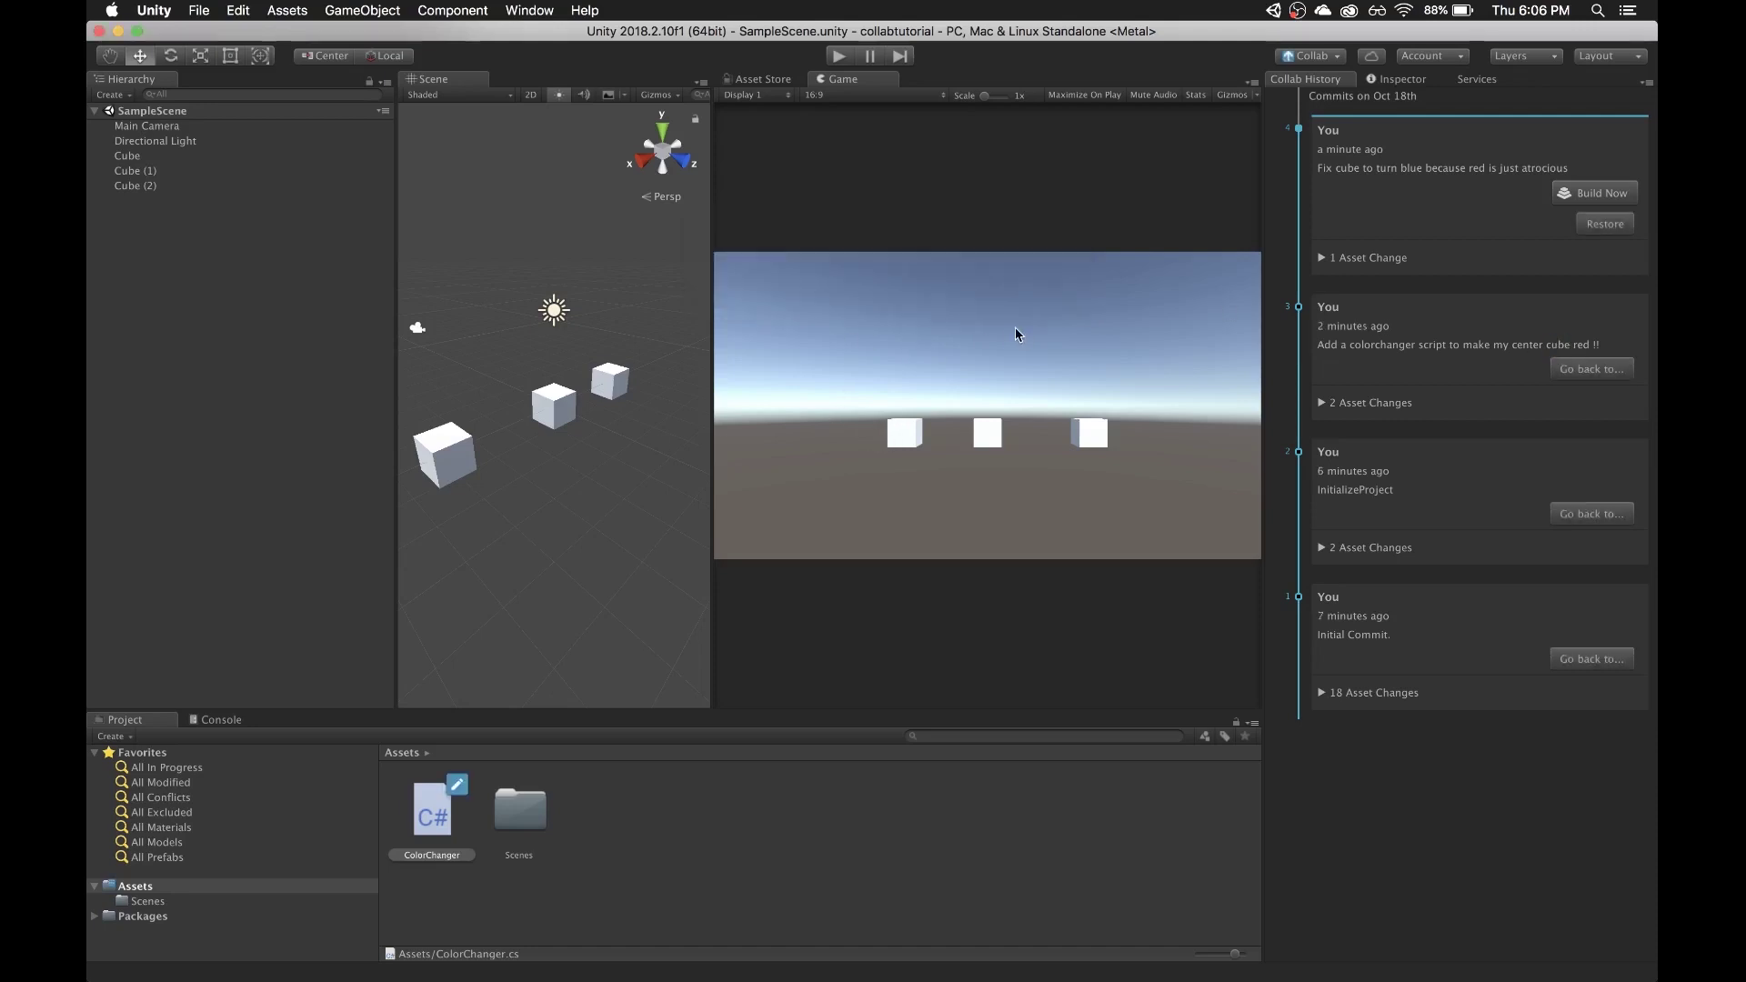
{"action": "key", "text": "super+p"}
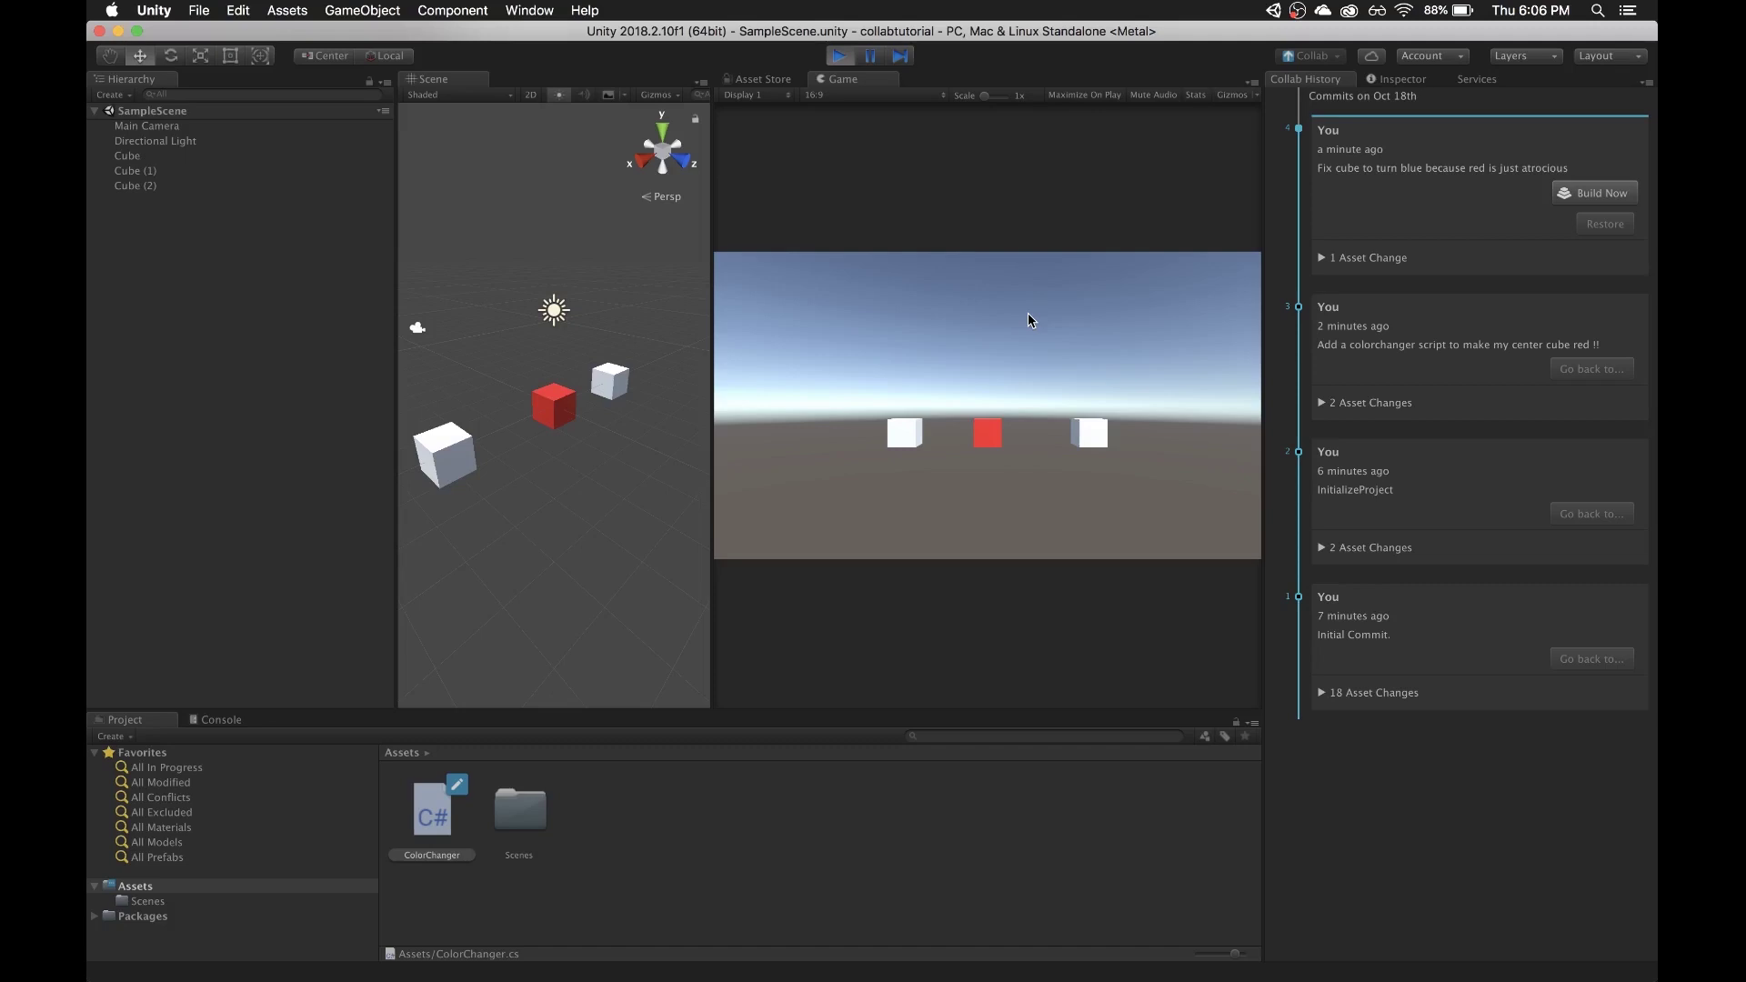
{"action": "key", "text": "super+p"}
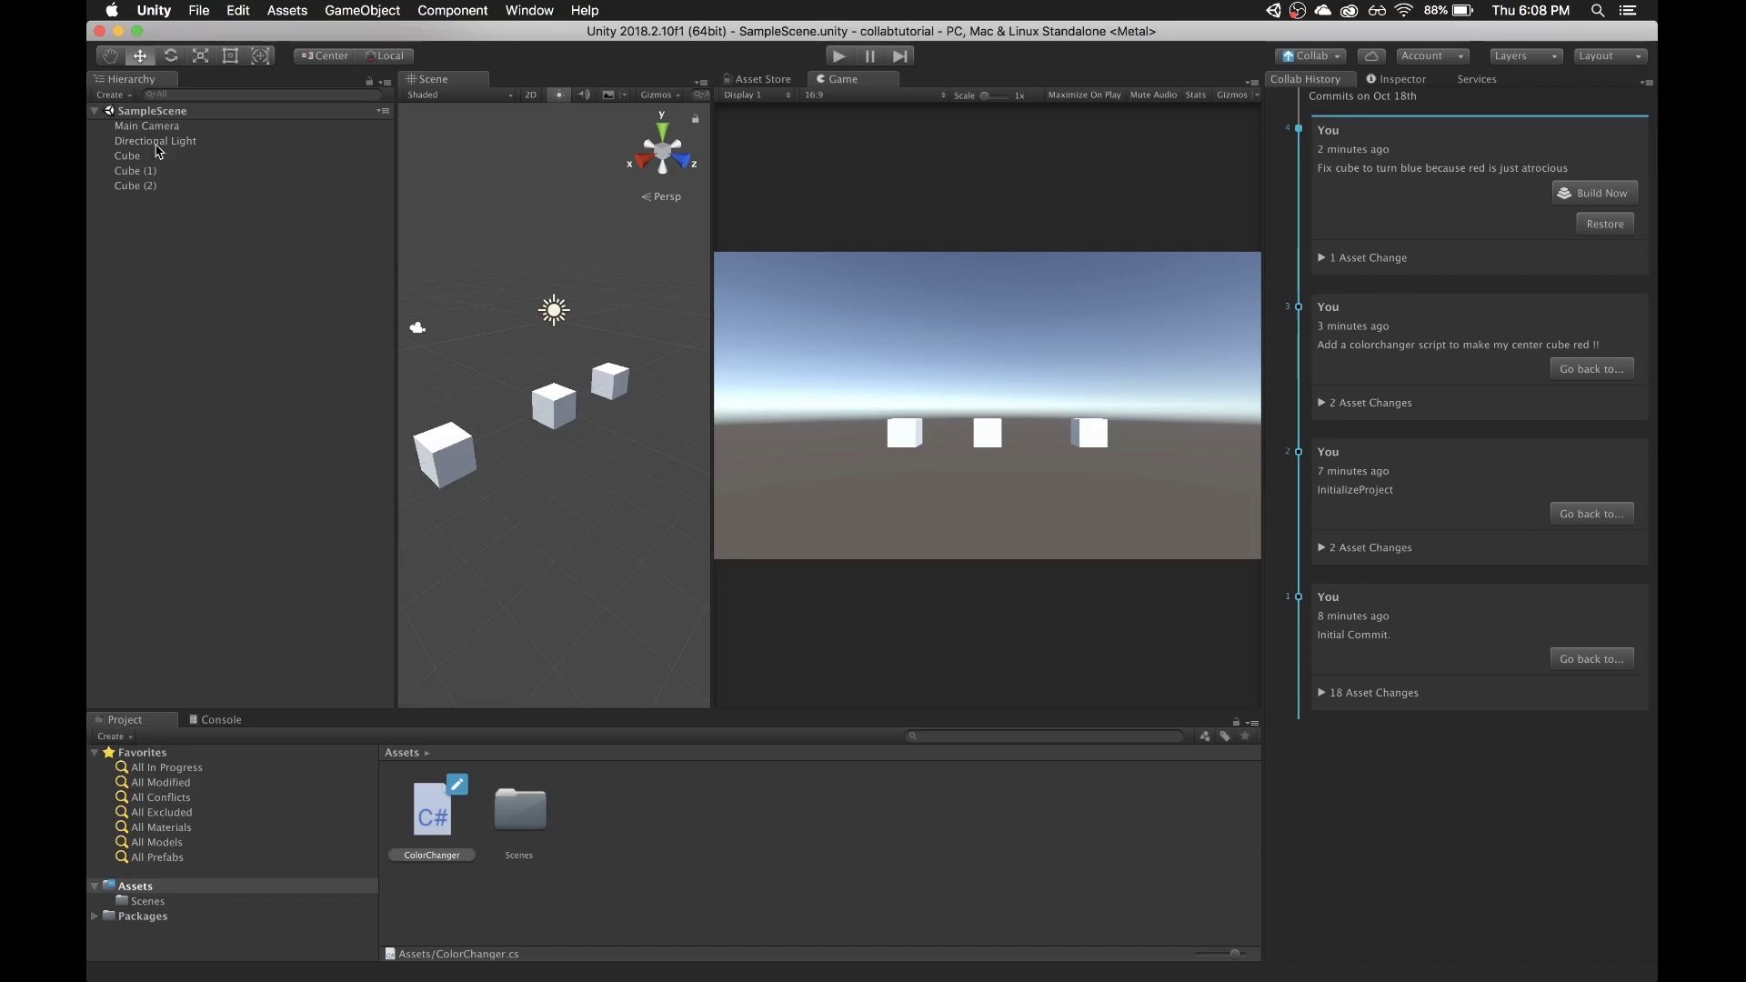
- Test-run the scene with Cube (1) selected, then restore the newest commit, discarding local changes
{"action": "left_click", "coordinate": [207, 187]}
{"action": "left_click", "coordinate": [182, 171]}
{"action": "left_click", "coordinate": [844, 57]}
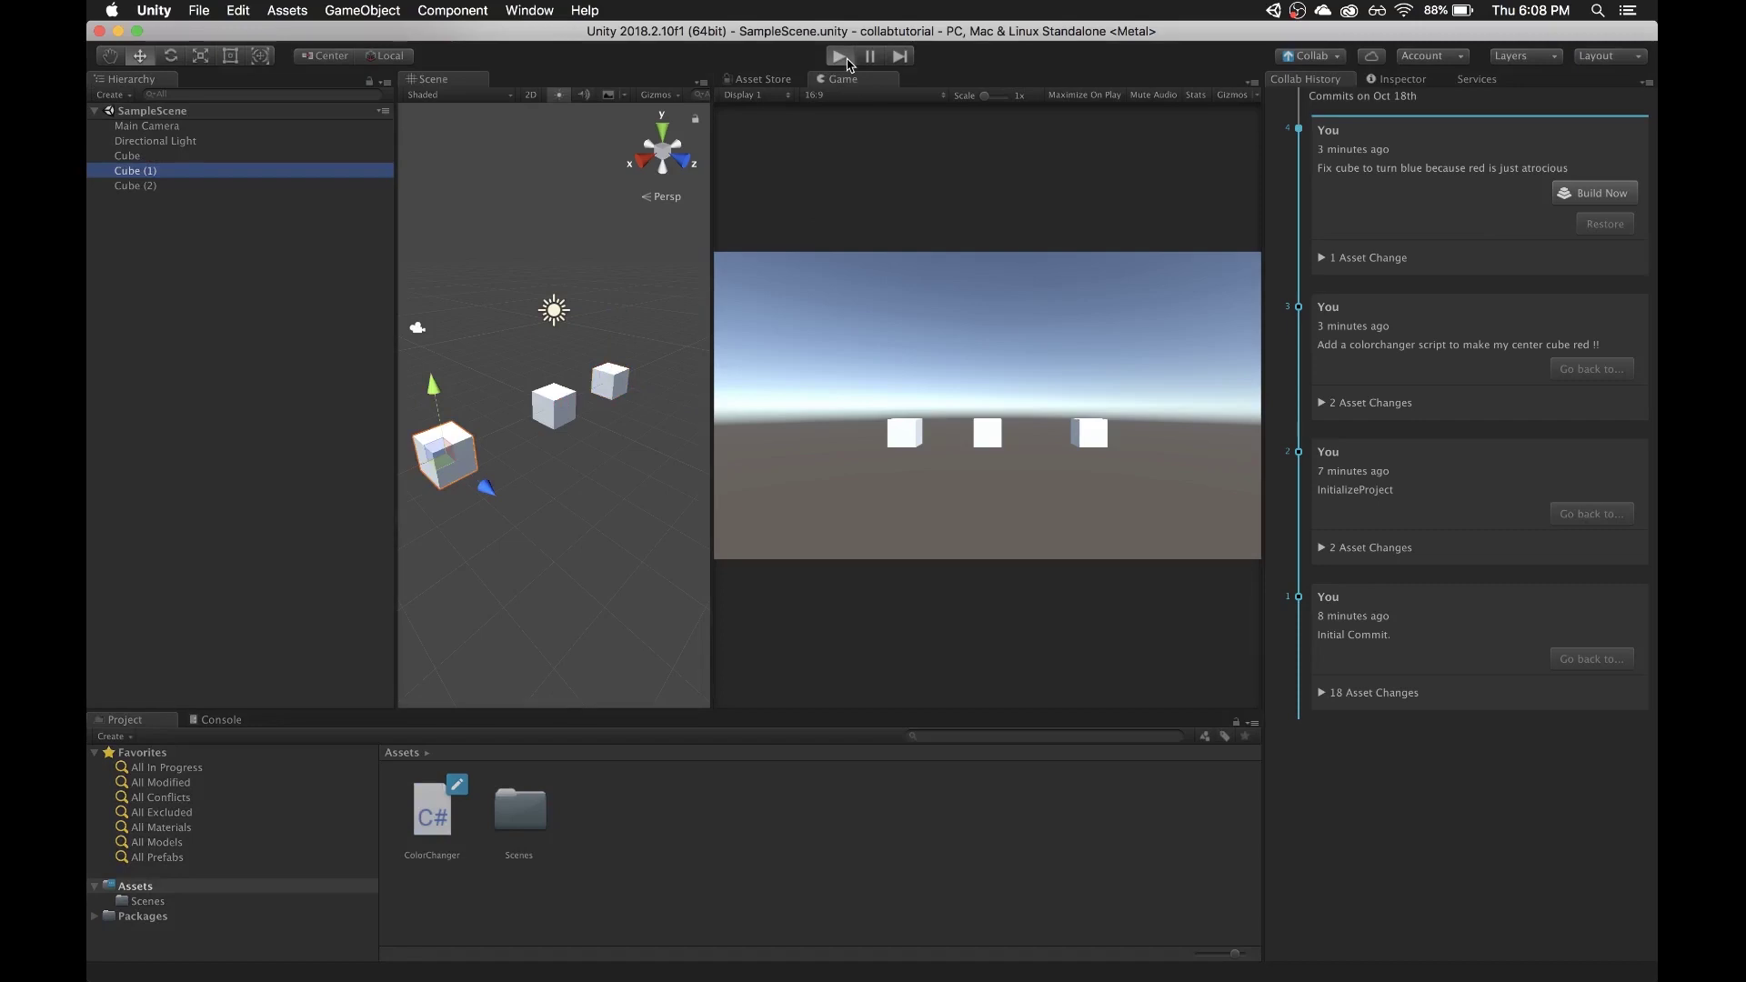
{"action": "left_click", "coordinate": [845, 59]}
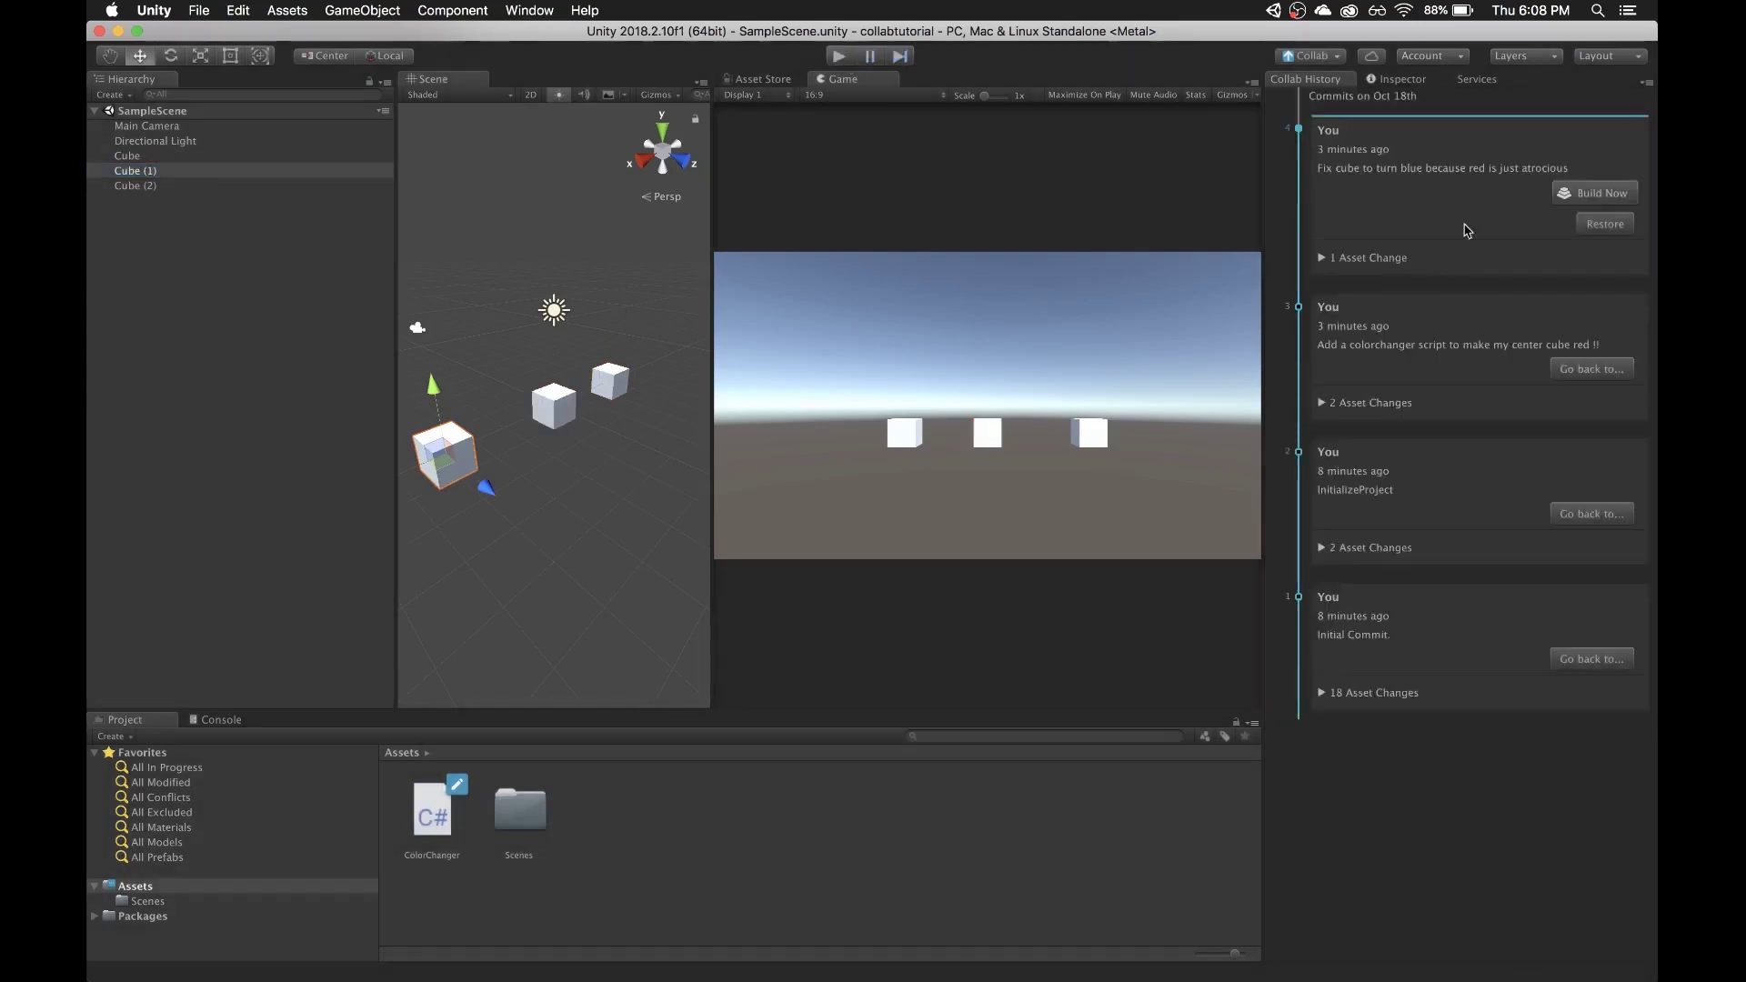
{"action": "left_click", "coordinate": [1605, 223]}
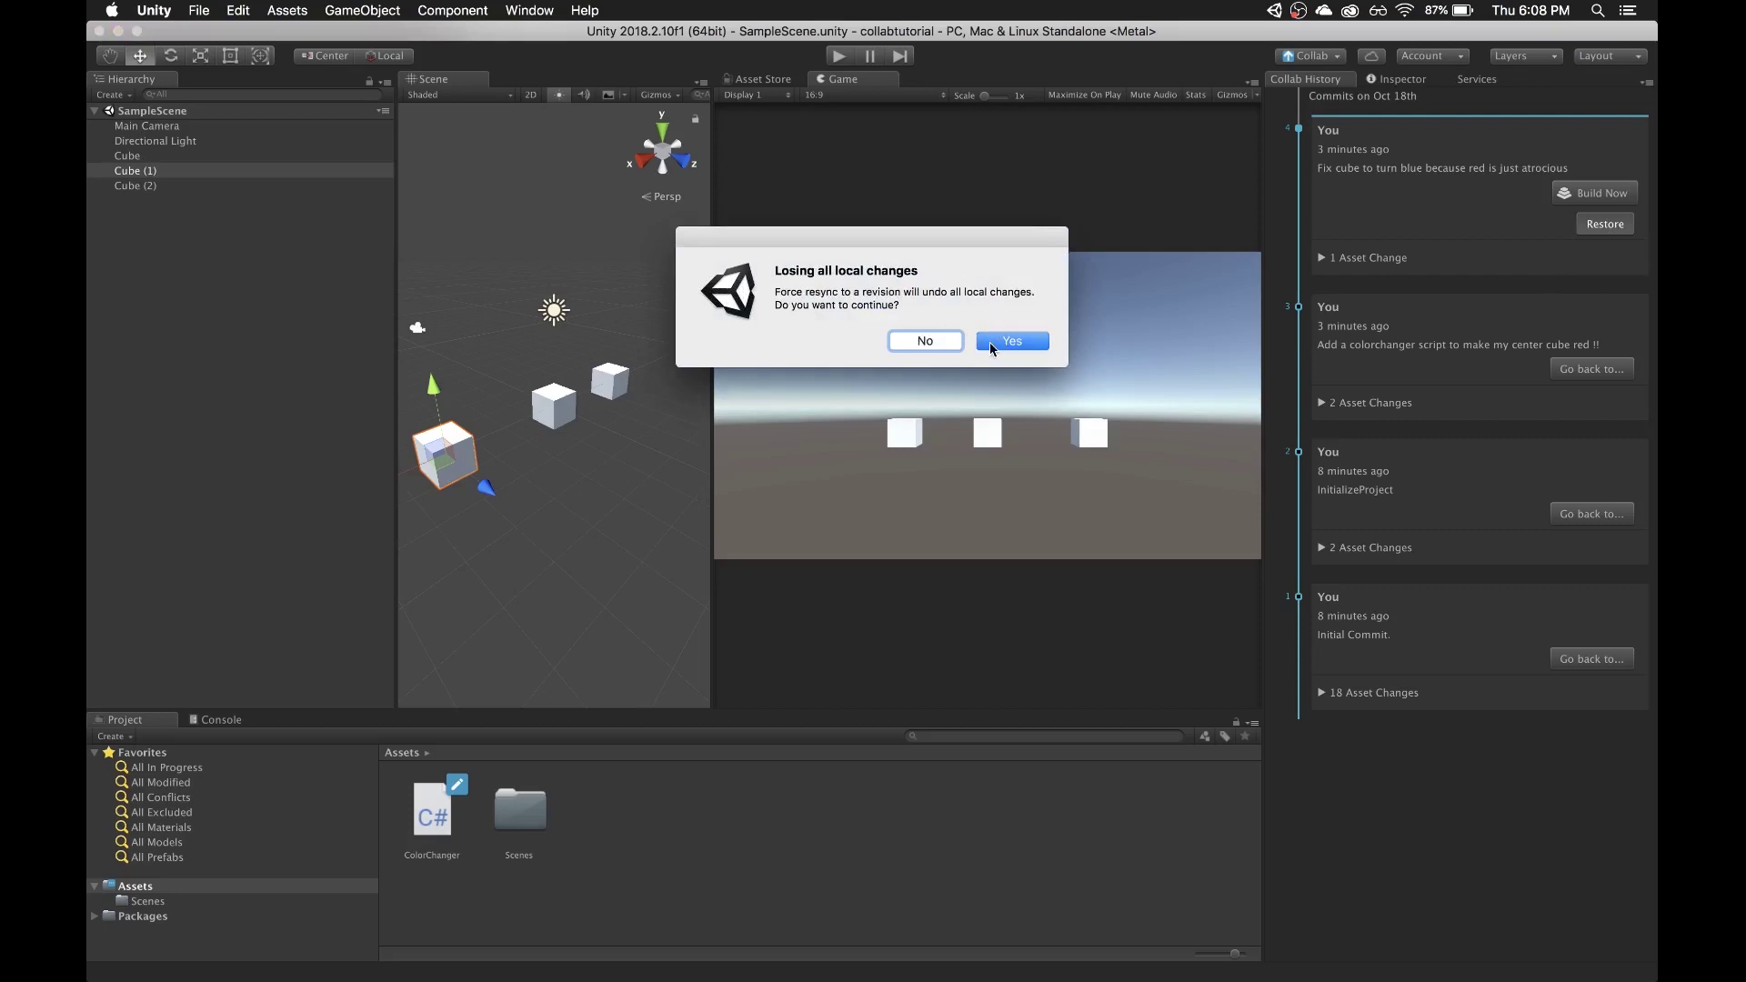
{"action": "left_click", "coordinate": [1000, 343]}
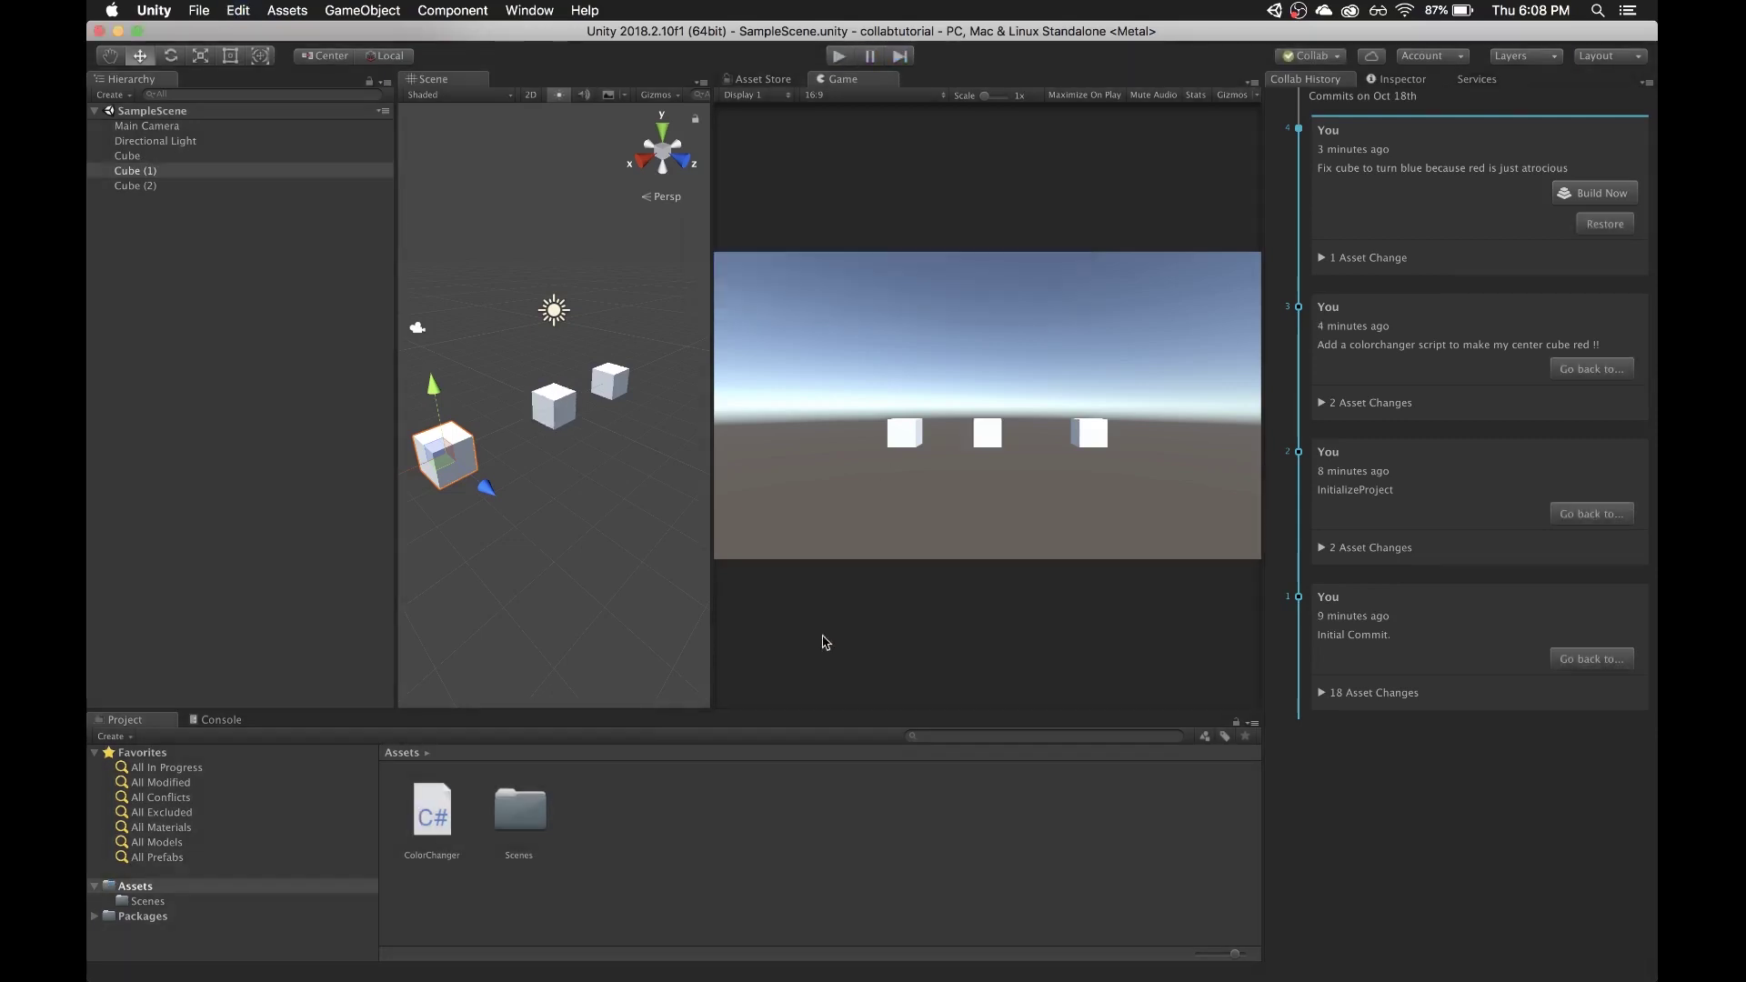
- Open ColorChanger.cs, add a 'public Color cubeColor;' field to the class, and save
{"action": "double_click", "coordinate": [445, 795]}
{"action": "double_click", "coordinate": [629, 266]}
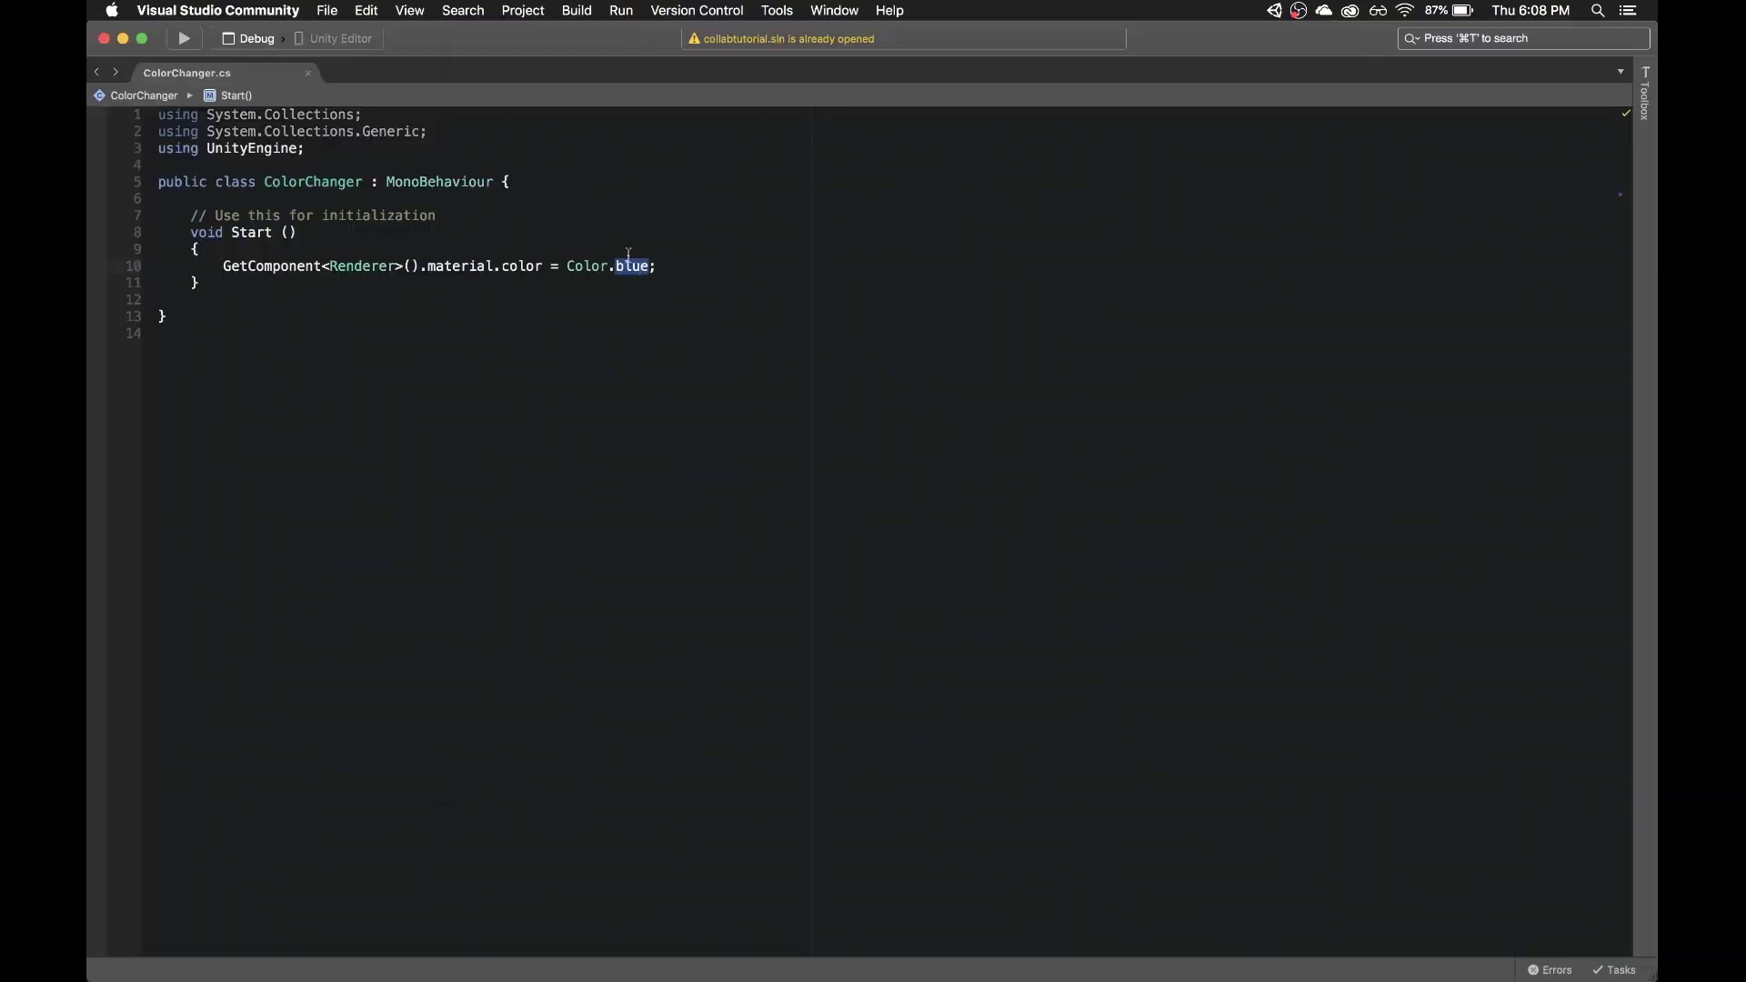
{"action": "left_click", "coordinate": [500, 183]}
{"action": "key", "text": "Return"}
{"action": "key", "text": "Down"}
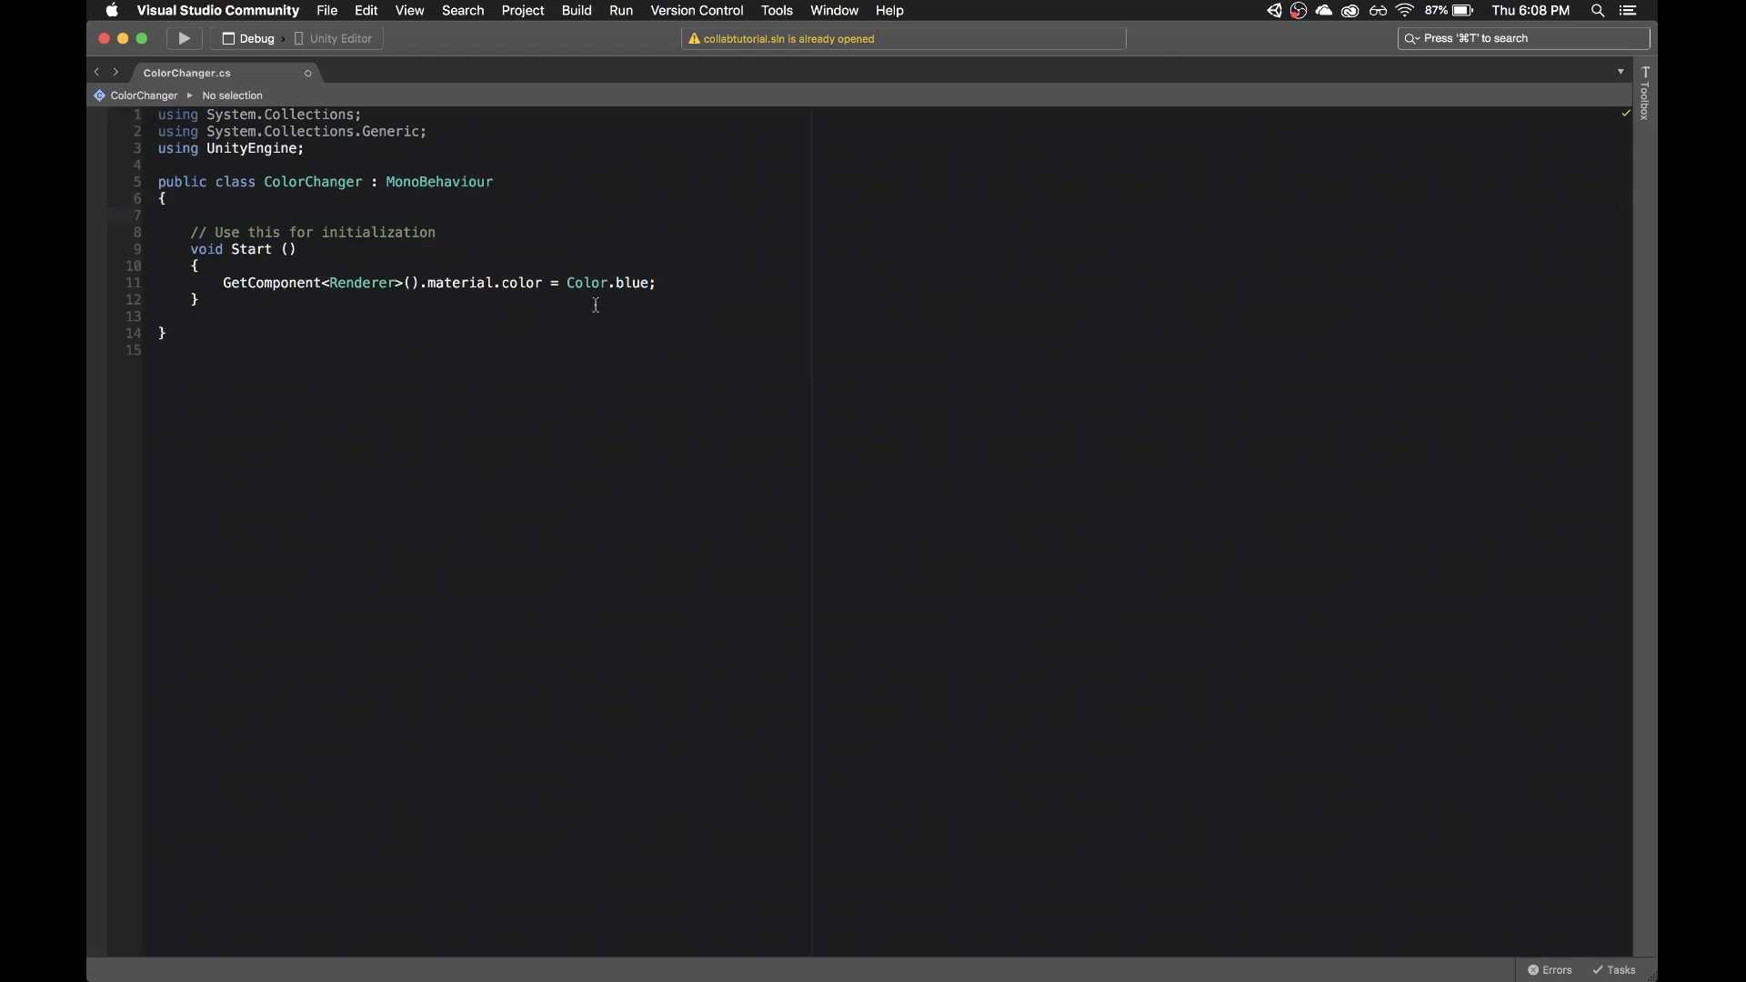
{"action": "key", "text": "Return"}
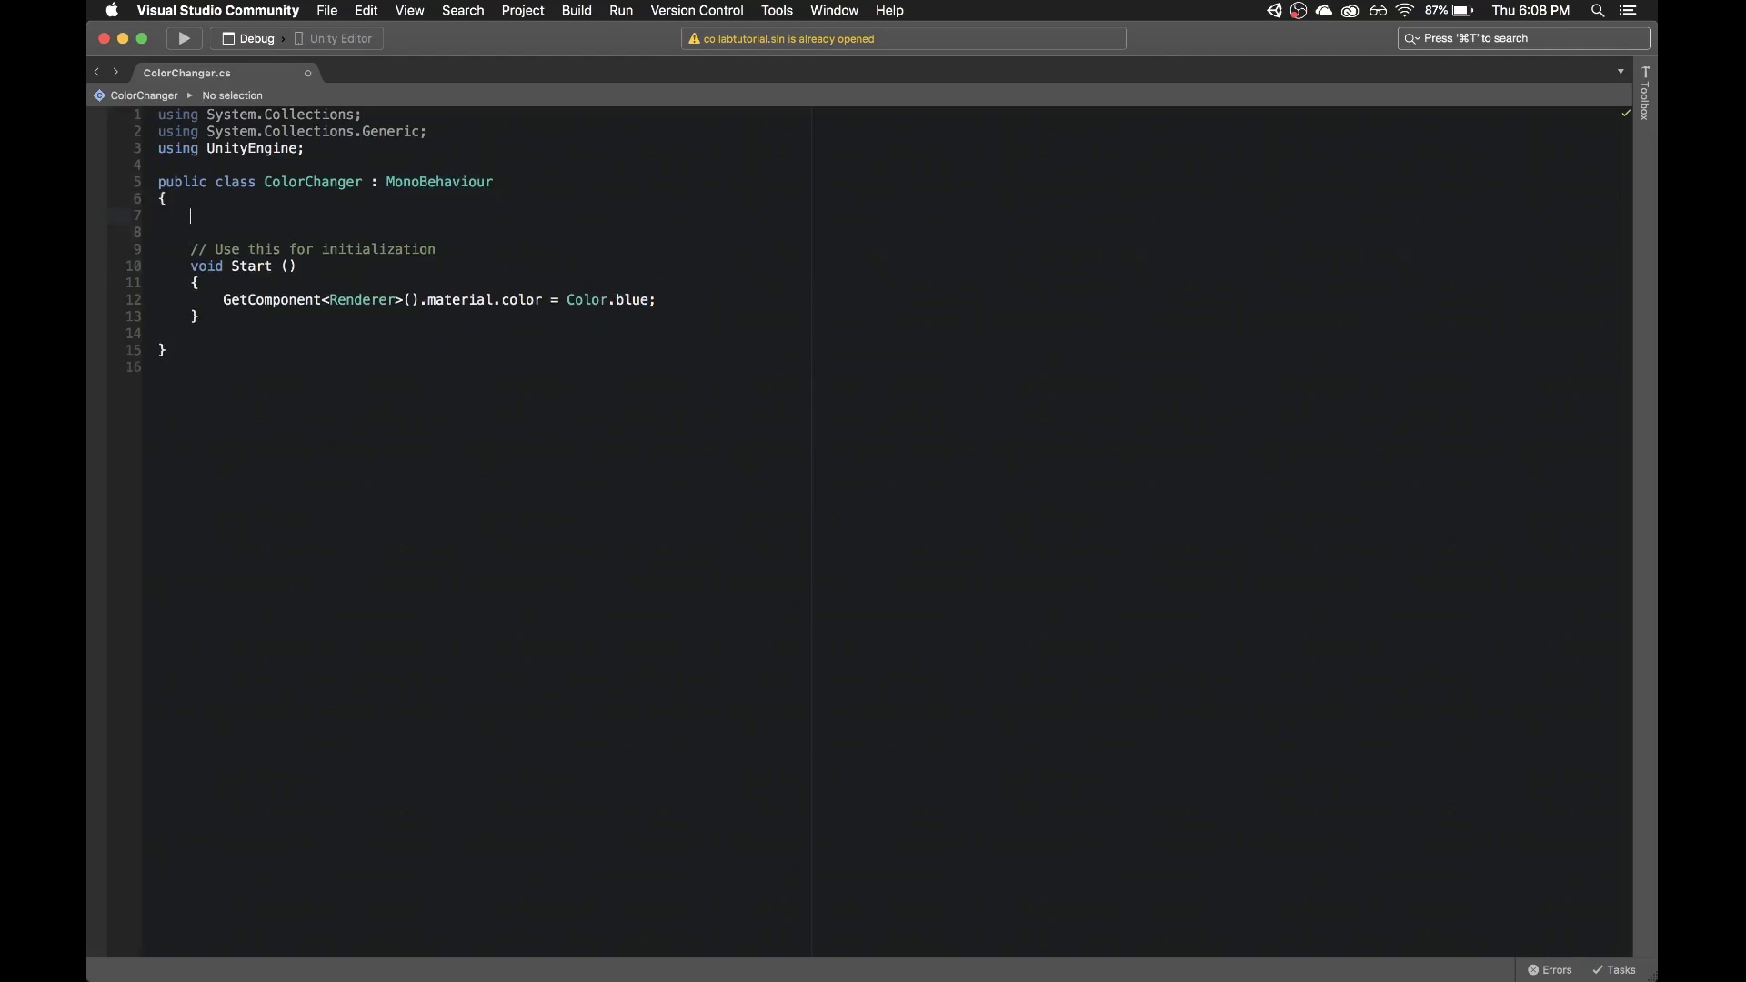
{"action": "type", "text": "public Col"}
{"action": "key", "text": "Return"}
{"action": "key", "text": "super+z"}
{"action": "type", "text": "Color "}
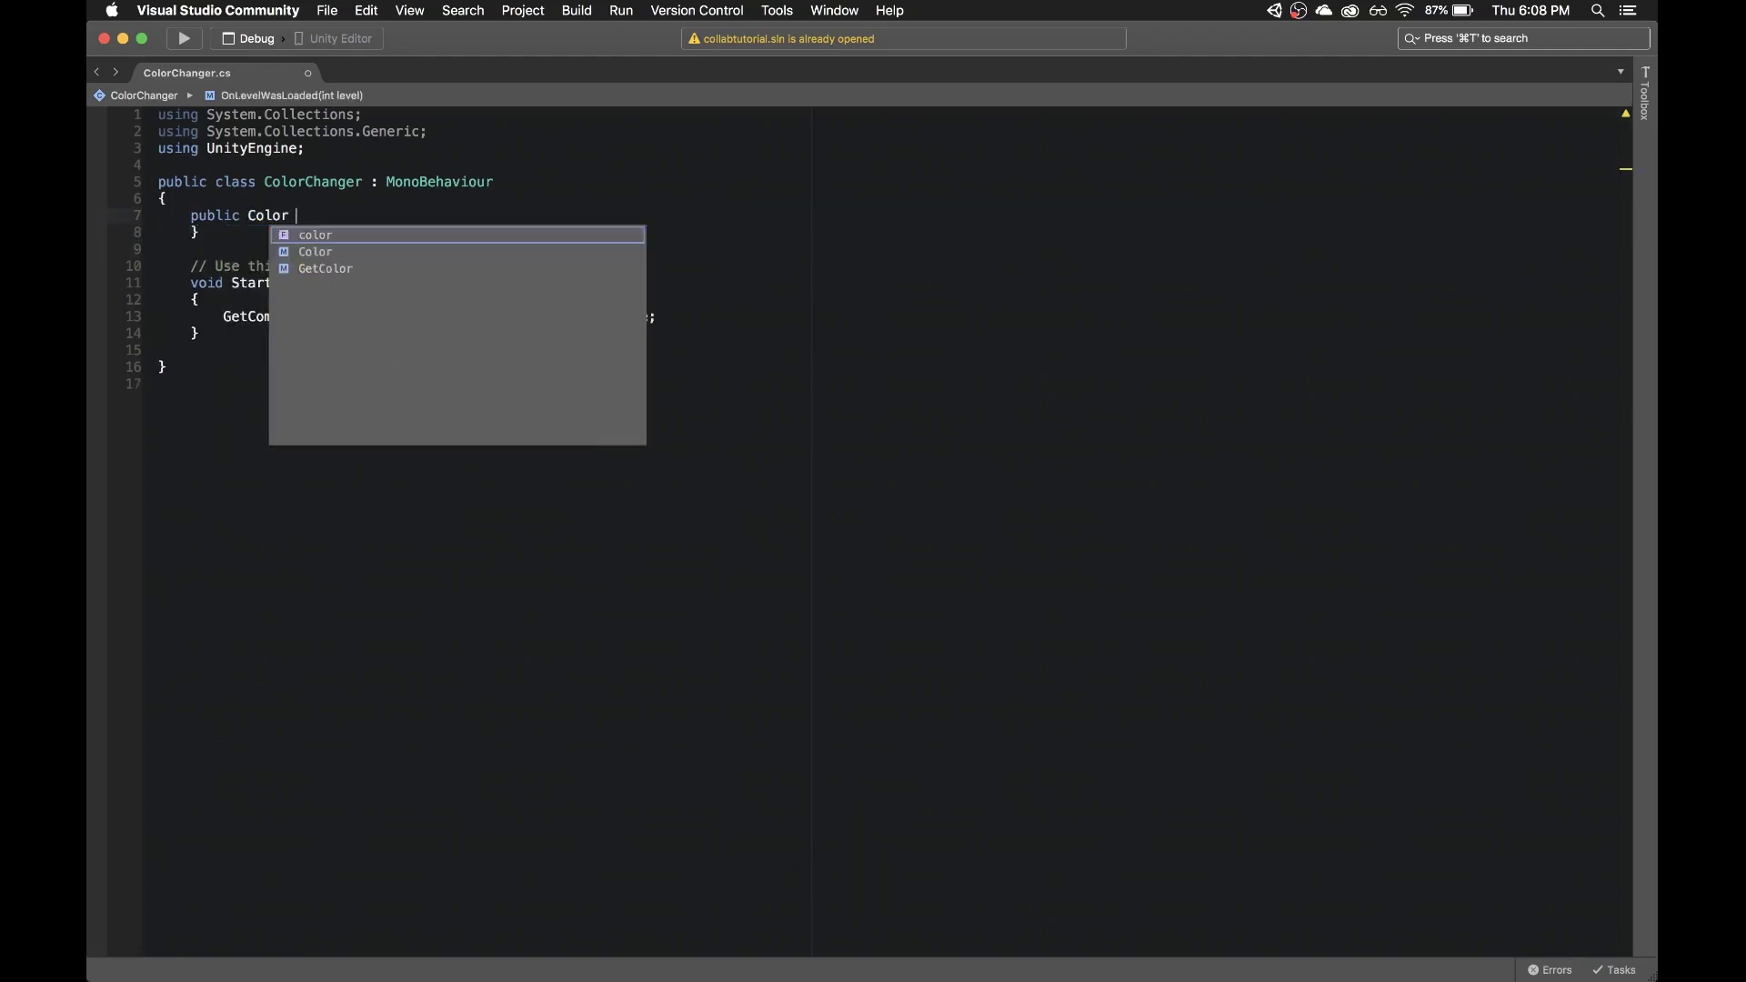
{"action": "type", "text": "cubeColor;"}
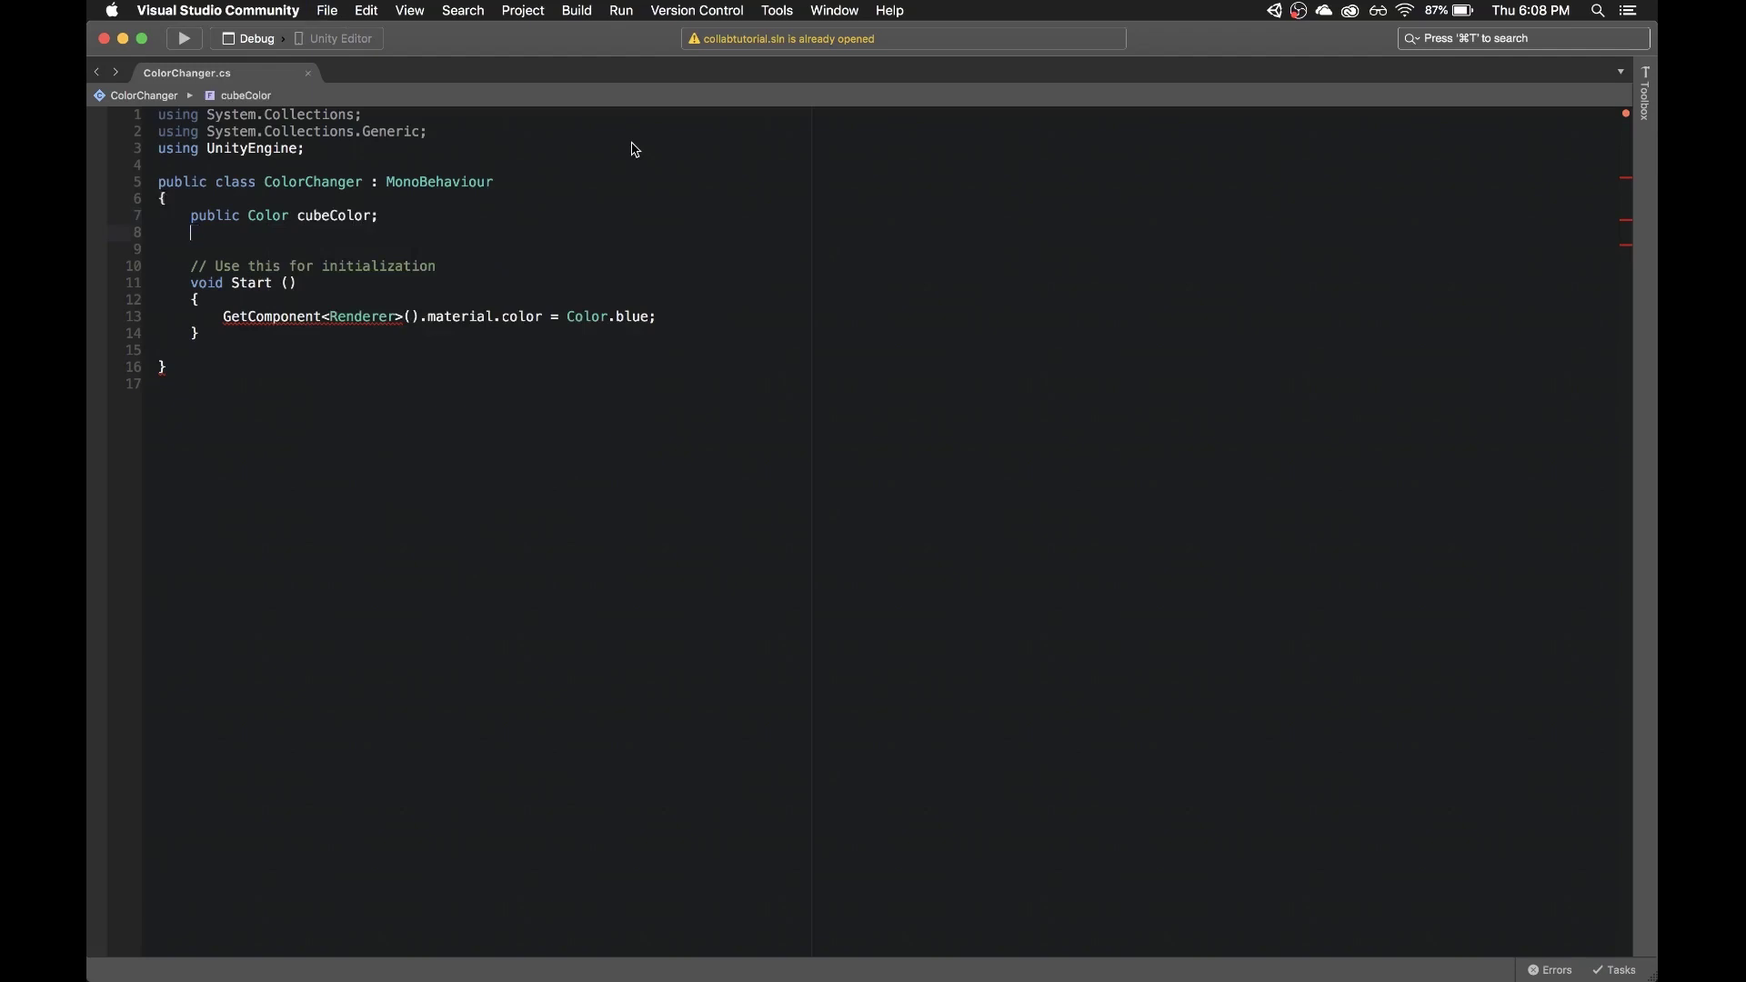
{"action": "key", "text": "BackSpace"}
{"action": "key", "text": "BackSpace"}
{"action": "key", "text": "BackSpace"}
{"action": "key", "text": "super+d"}
{"action": "key", "text": "super+s"}
{"action": "key", "text": "super+s"}
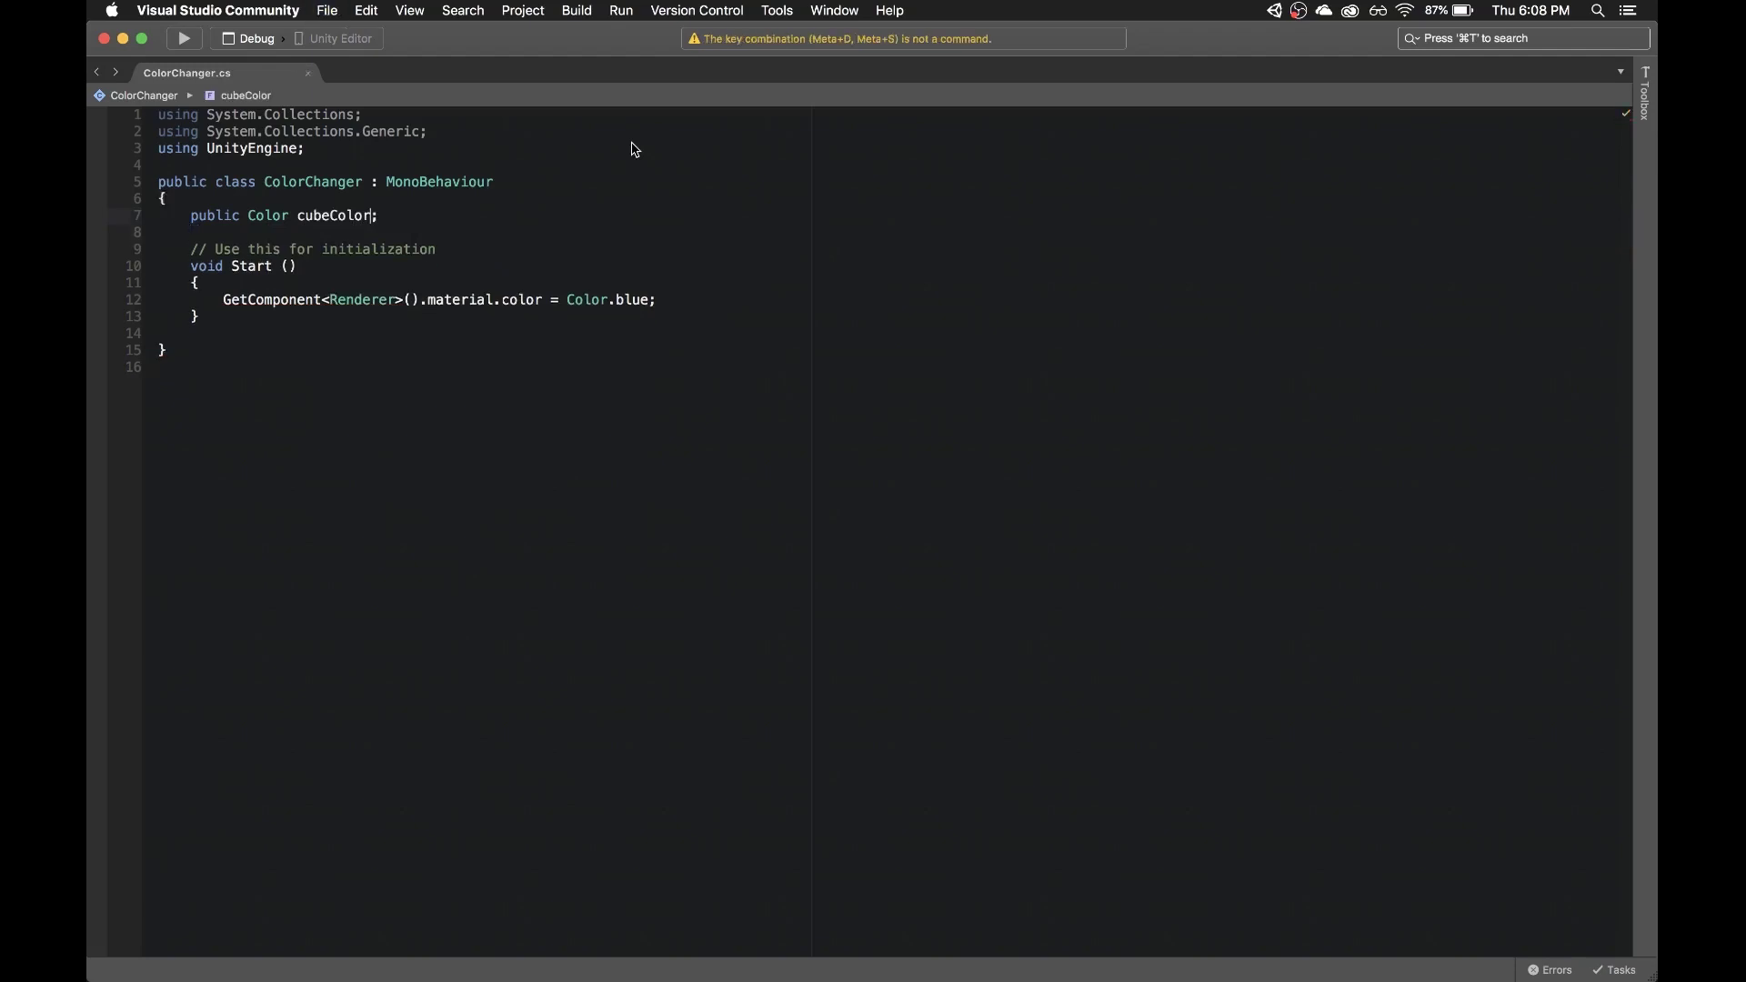
- Replace Color.blue in Start() with cubeColor, then switch back to Unity
{"action": "left_click", "coordinate": [680, 299]}
{"action": "key", "text": "alt+shift+Left"}
{"action": "key", "text": "alt+shift+Left"}
{"action": "key", "text": "alt+shift+Left"}
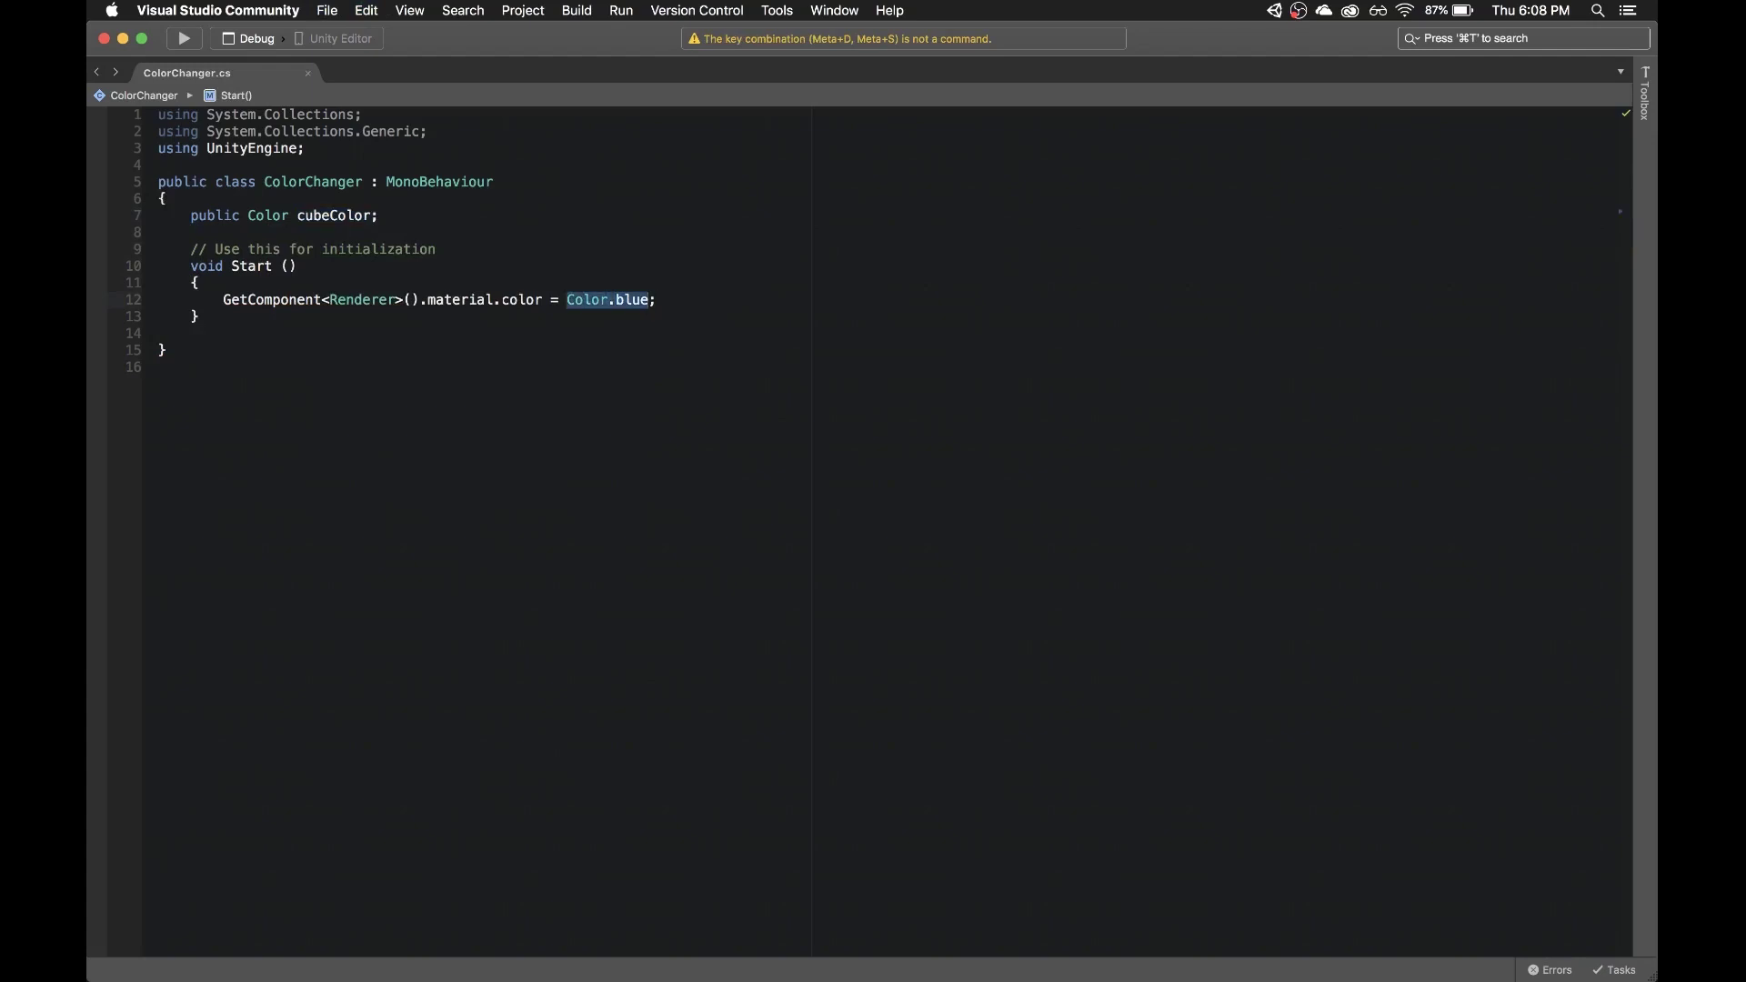
{"action": "type", "text": "cubeColor"}
{"action": "key", "text": "super+Tab"}
- Show the Inspector and set Cube's Cube Color to red
{"action": "left_click", "coordinate": [224, 172]}
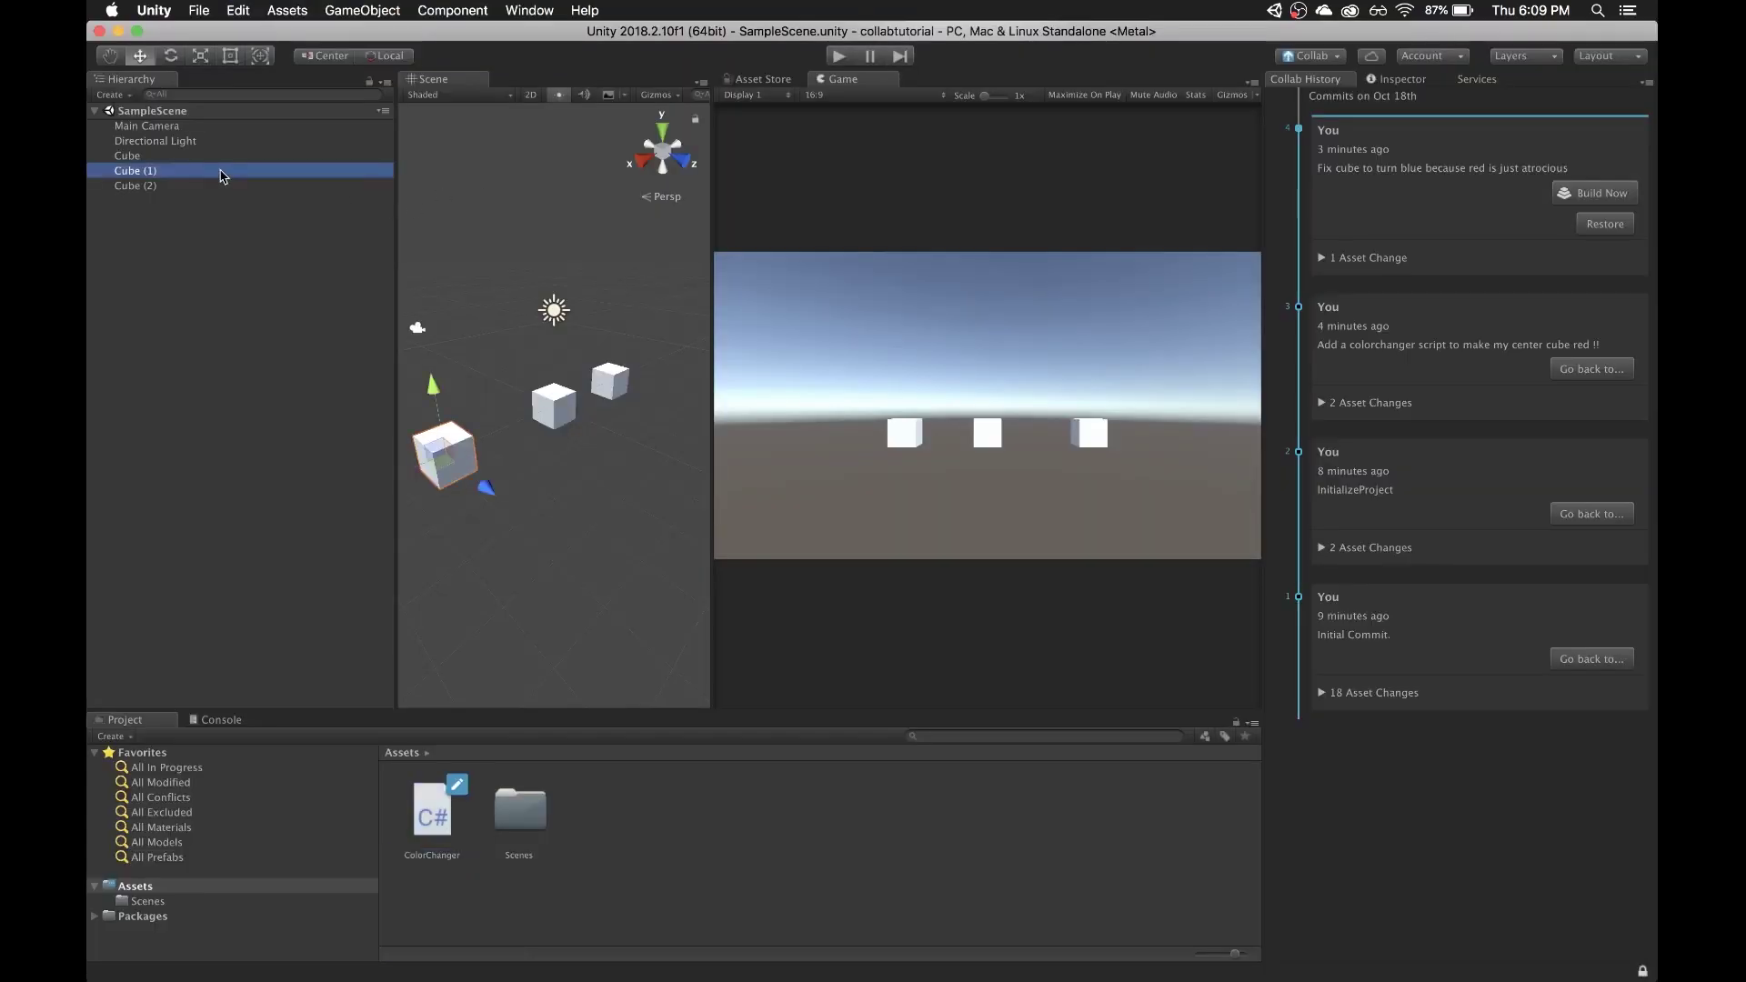
{"action": "left_click_drag", "start_coordinate": [1400, 81], "coordinate": [1301, 80]}
{"action": "left_click", "coordinate": [136, 186], "text": "shift"}
{"action": "left_click_drag", "start_coordinate": [427, 844], "coordinate": [1360, 635]}
{"action": "left_click", "coordinate": [137, 156]}
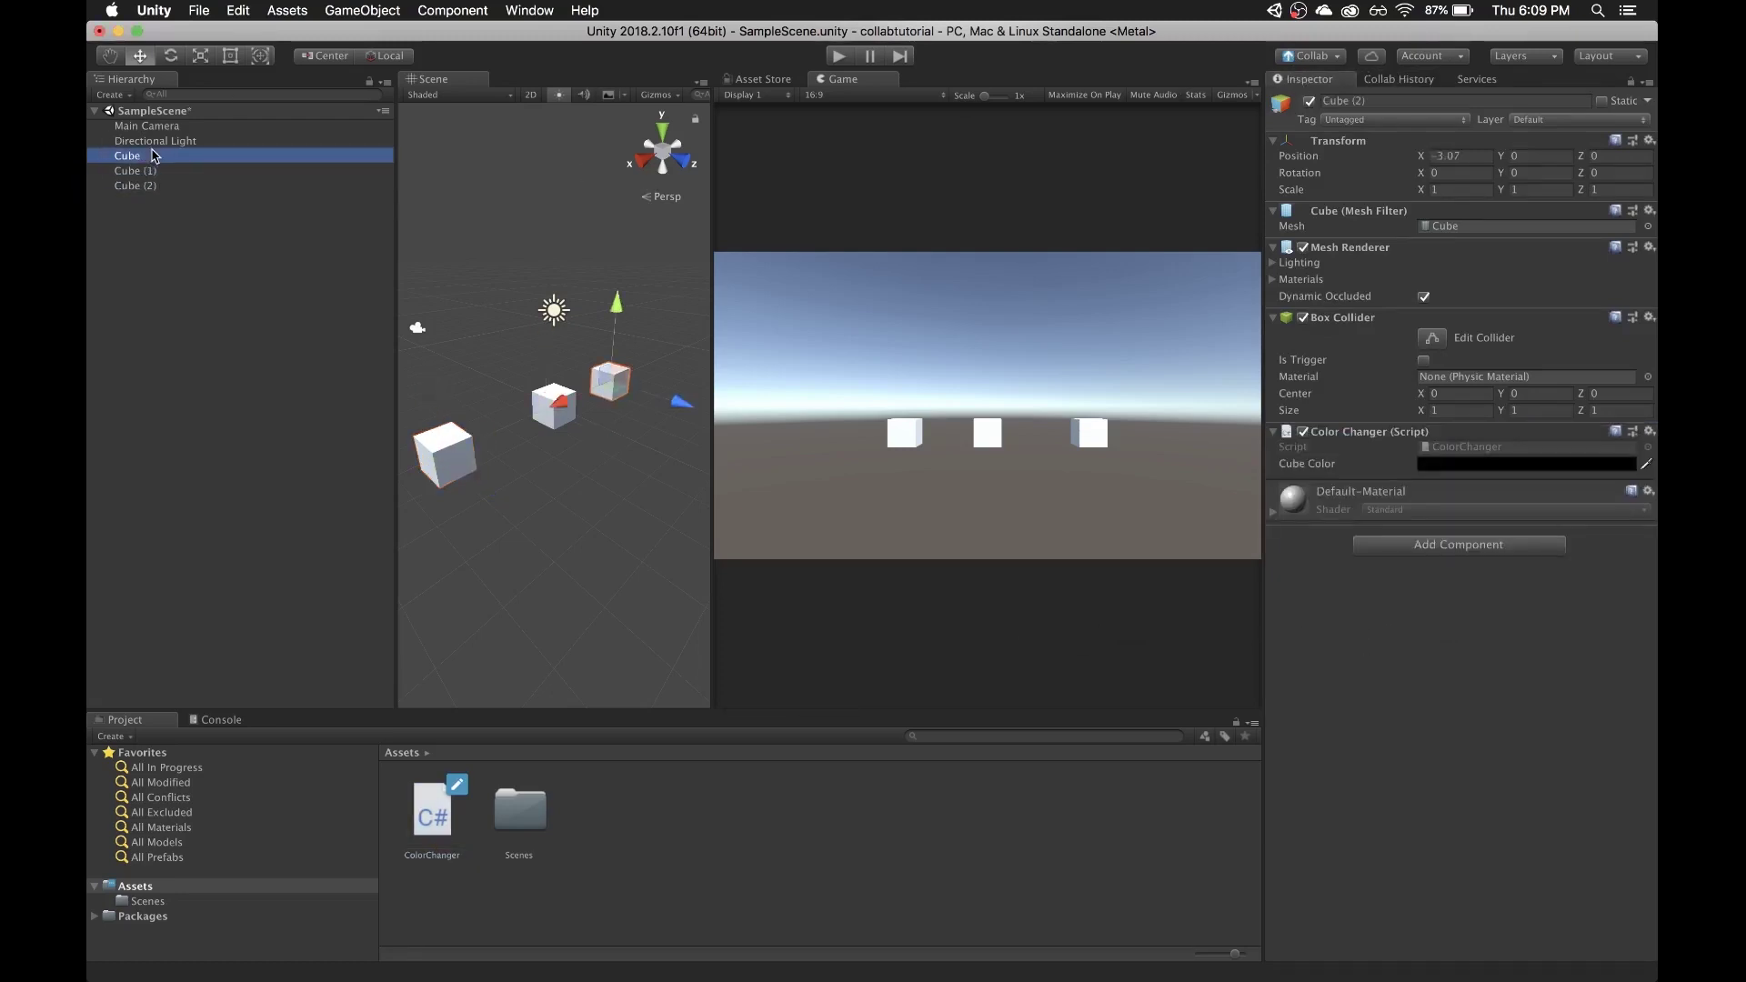
{"action": "left_click", "coordinate": [1476, 463]}
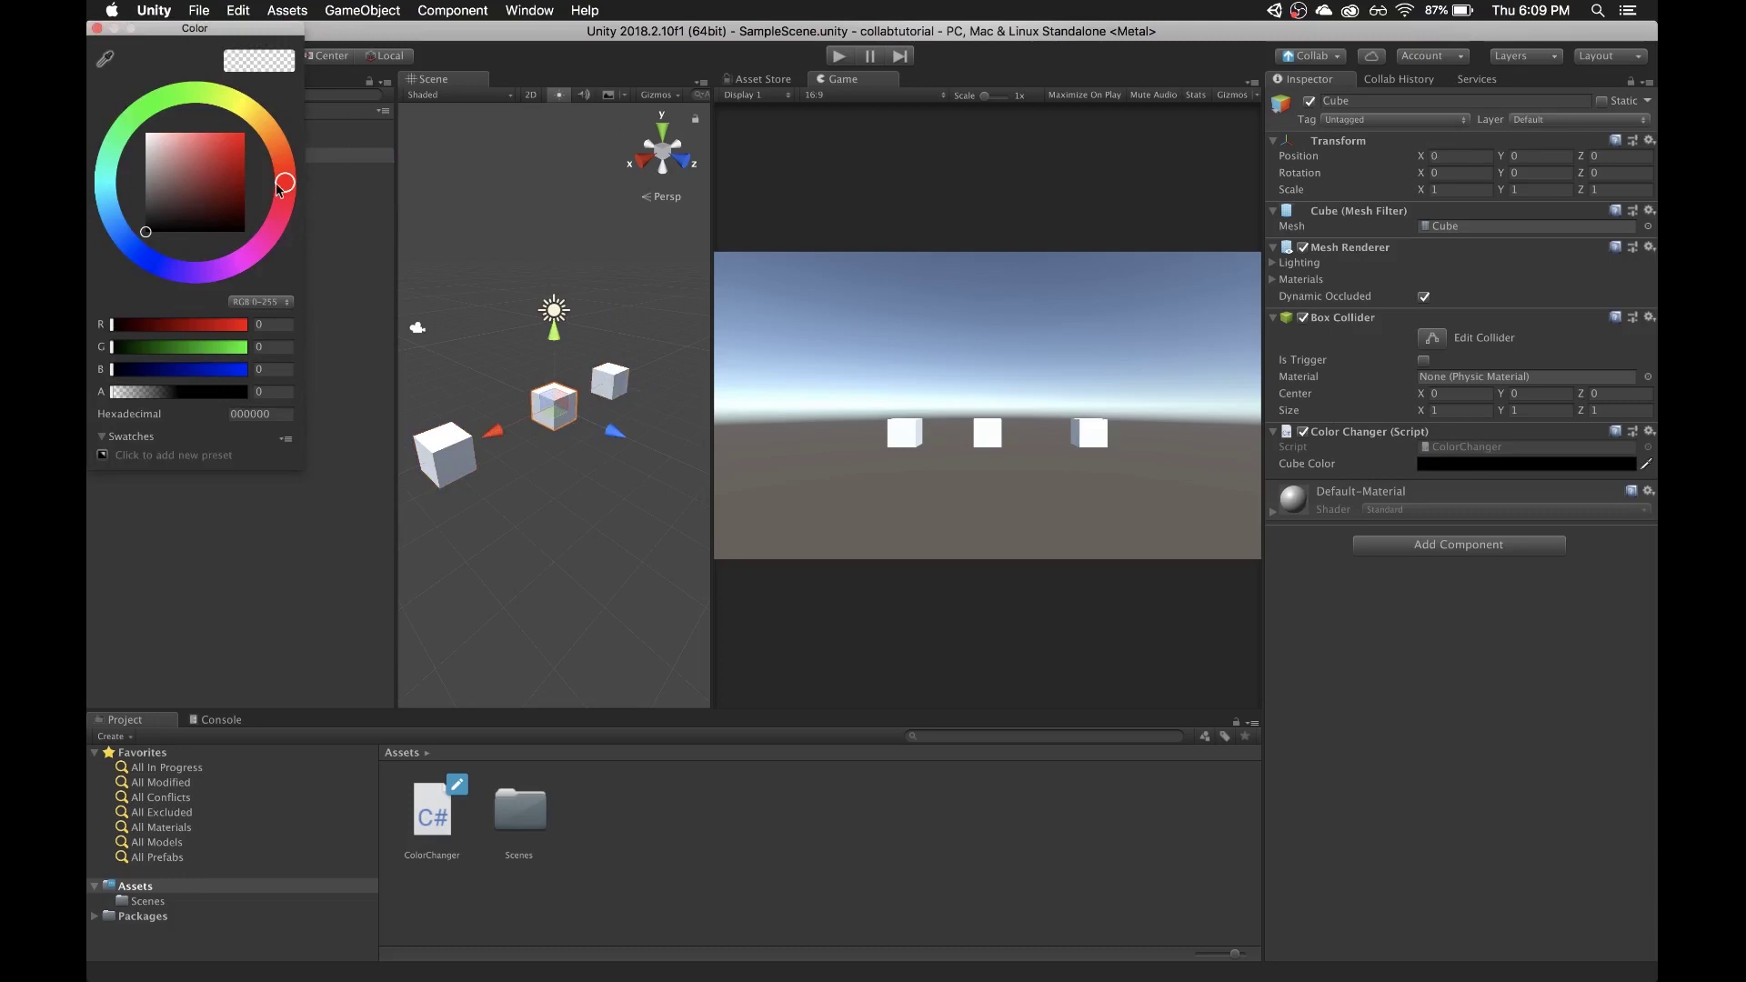
{"action": "left_click_drag", "start_coordinate": [245, 186], "coordinate": [240, 132]}
- Set Cube (1)'s Cube Color to bright green
{"action": "left_click", "coordinate": [136, 170]}
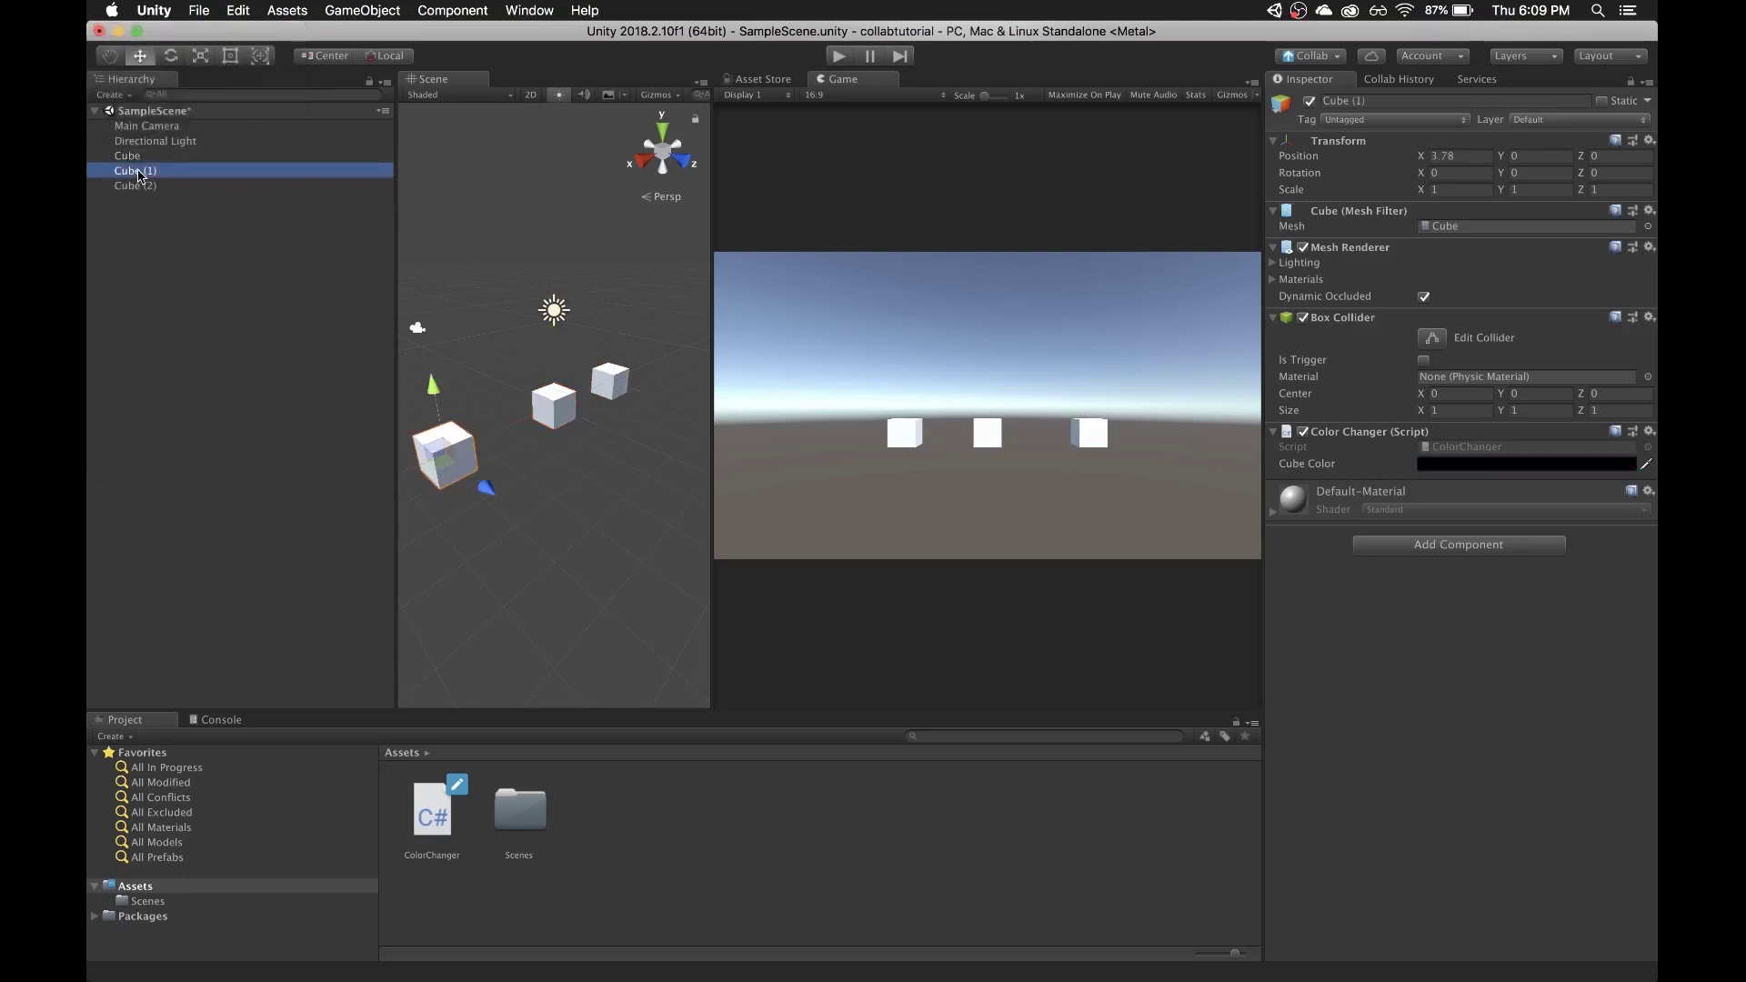
{"action": "left_click", "coordinate": [1451, 466]}
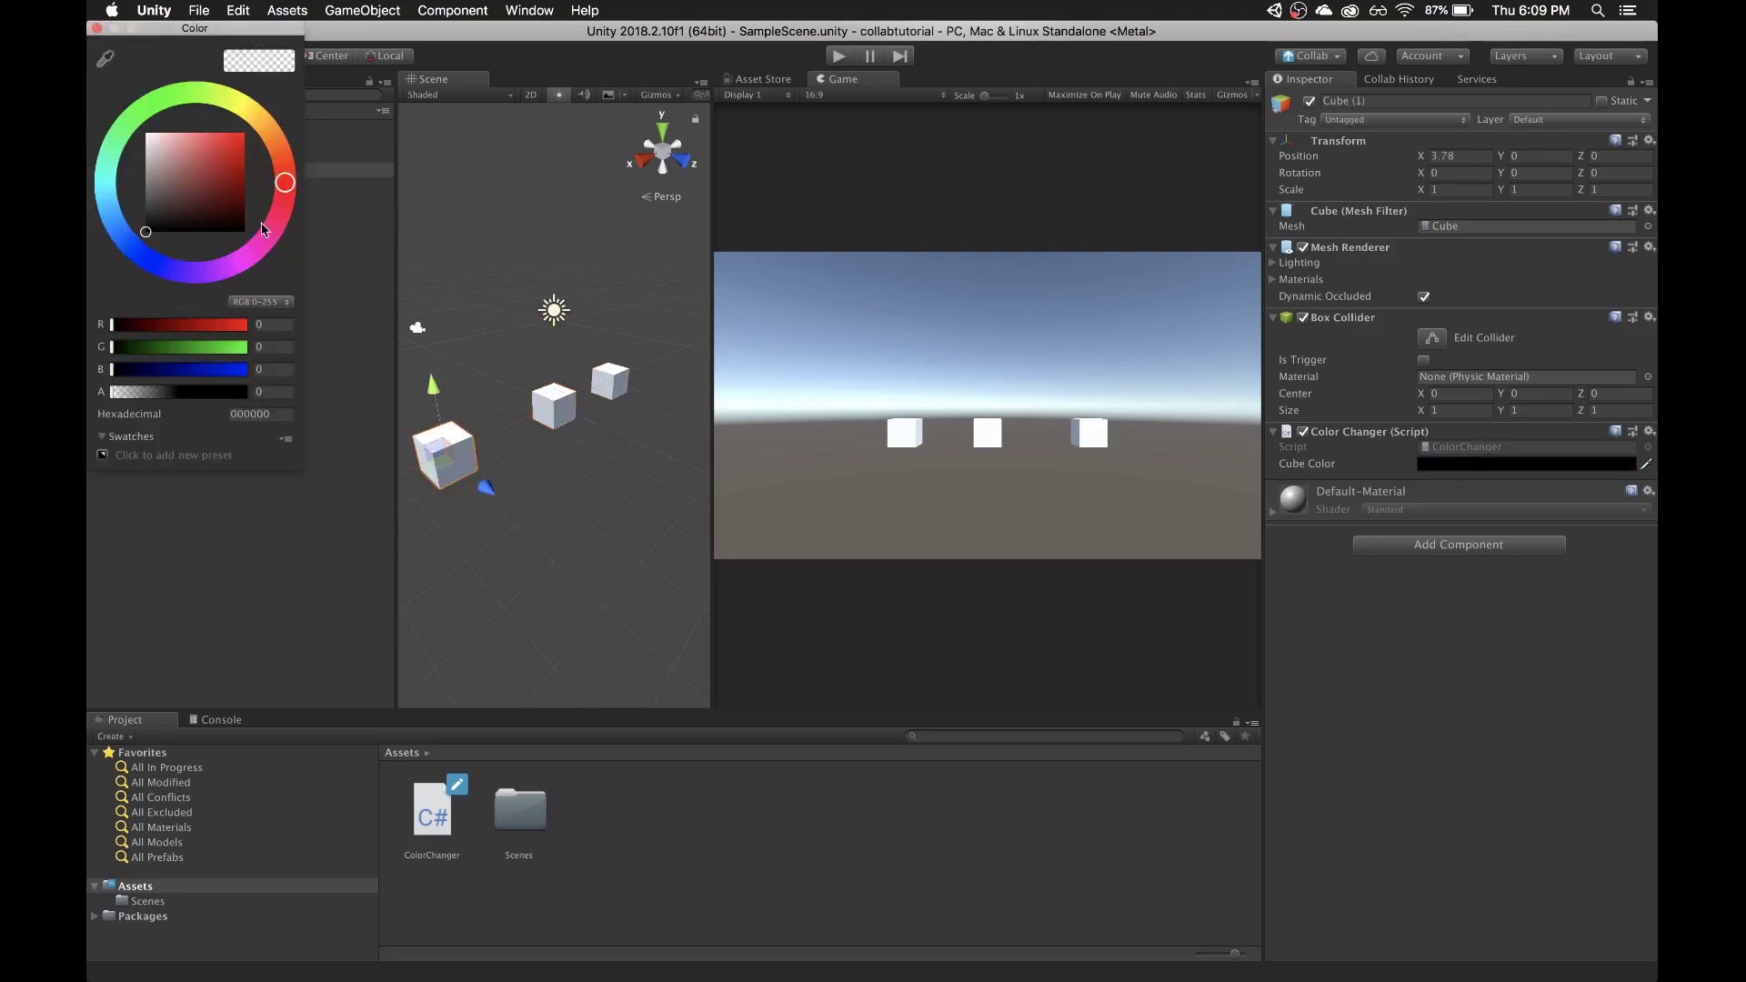
{"action": "left_click", "coordinate": [170, 109]}
{"action": "left_click_drag", "start_coordinate": [169, 185], "coordinate": [420, 108]}
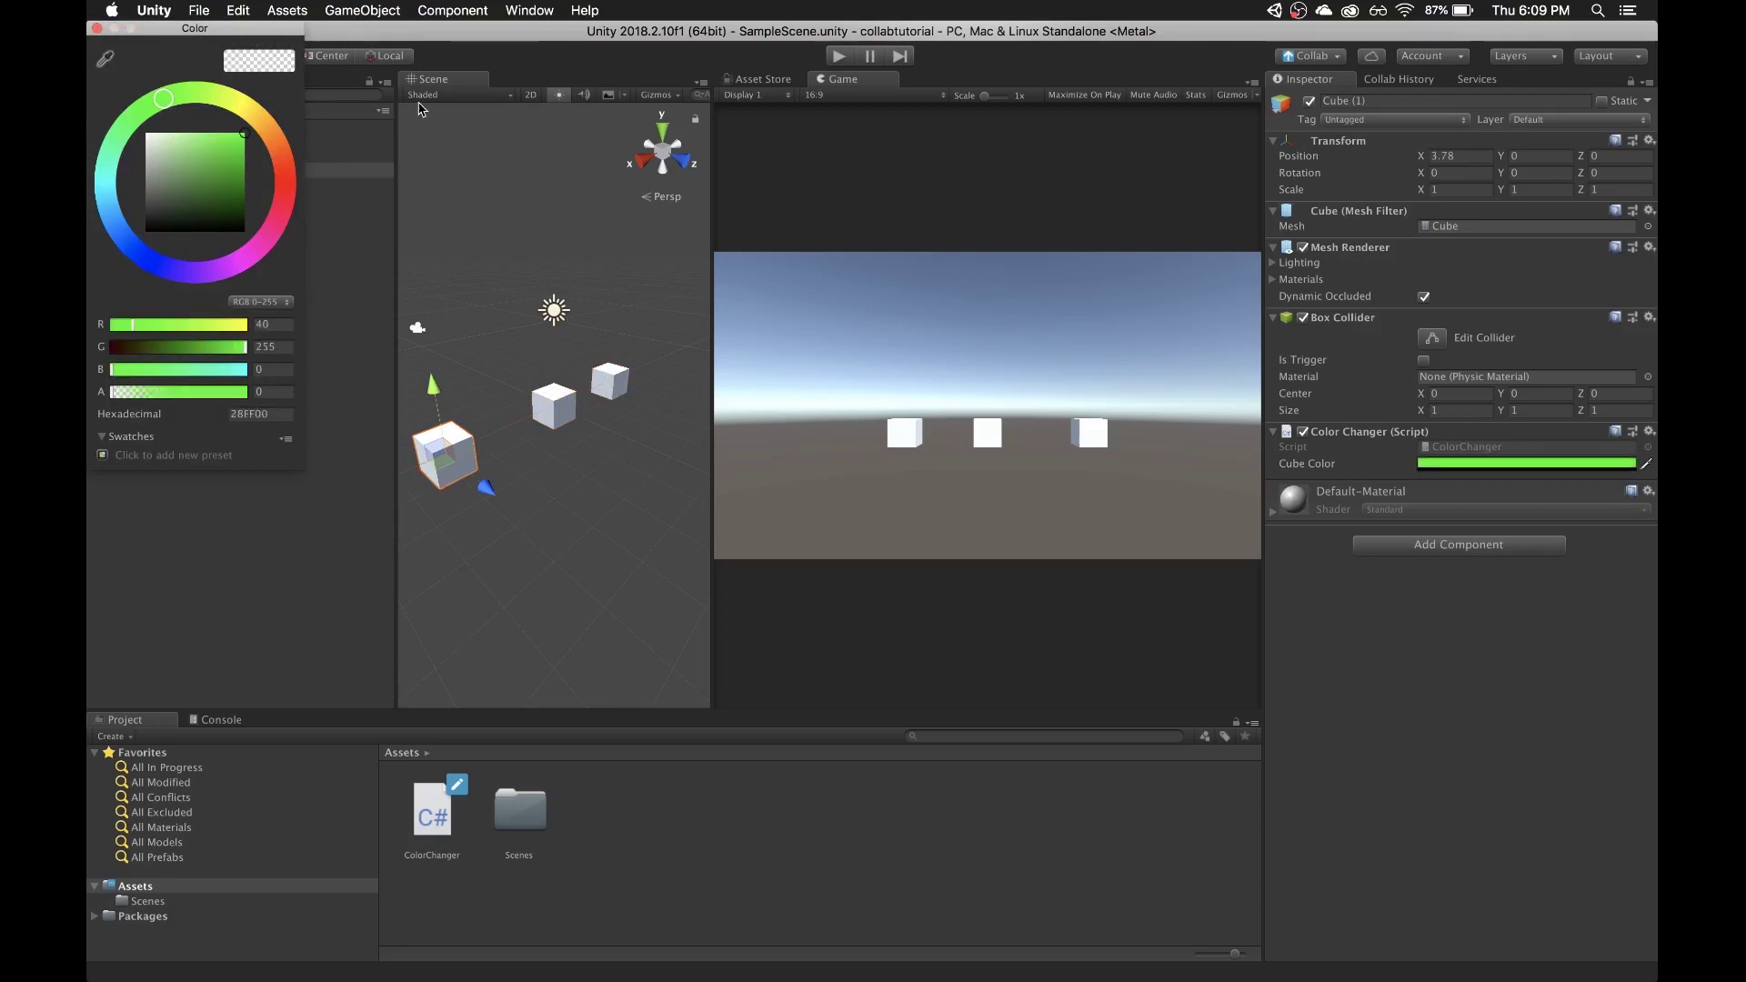
- Set Cube (2)'s Cube Color to a fully opaque magenta with alpha 255
{"action": "left_click", "coordinate": [211, 184]}
{"action": "left_click", "coordinate": [1451, 465]}
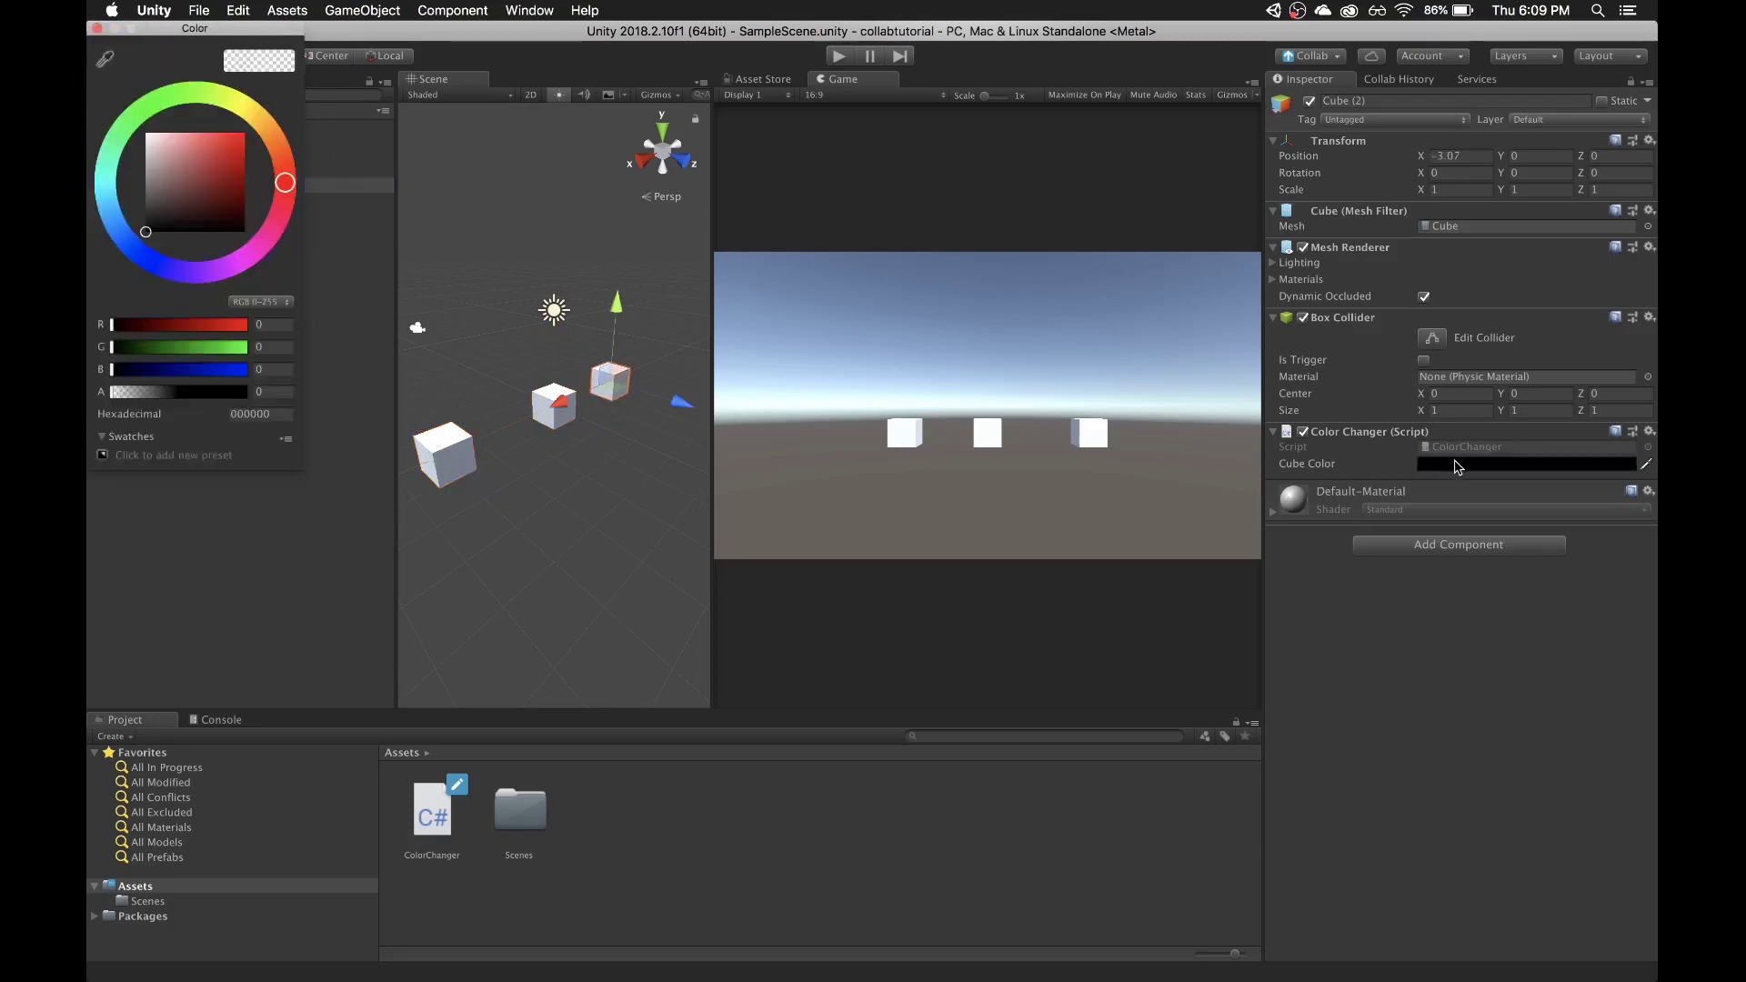
{"action": "left_click", "coordinate": [288, 238]}
{"action": "left_click", "coordinate": [221, 189]}
{"action": "left_click_drag", "start_coordinate": [221, 188], "coordinate": [243, 134]}
{"action": "left_click", "coordinate": [1430, 462]}
{"action": "left_click", "coordinate": [1482, 464]}
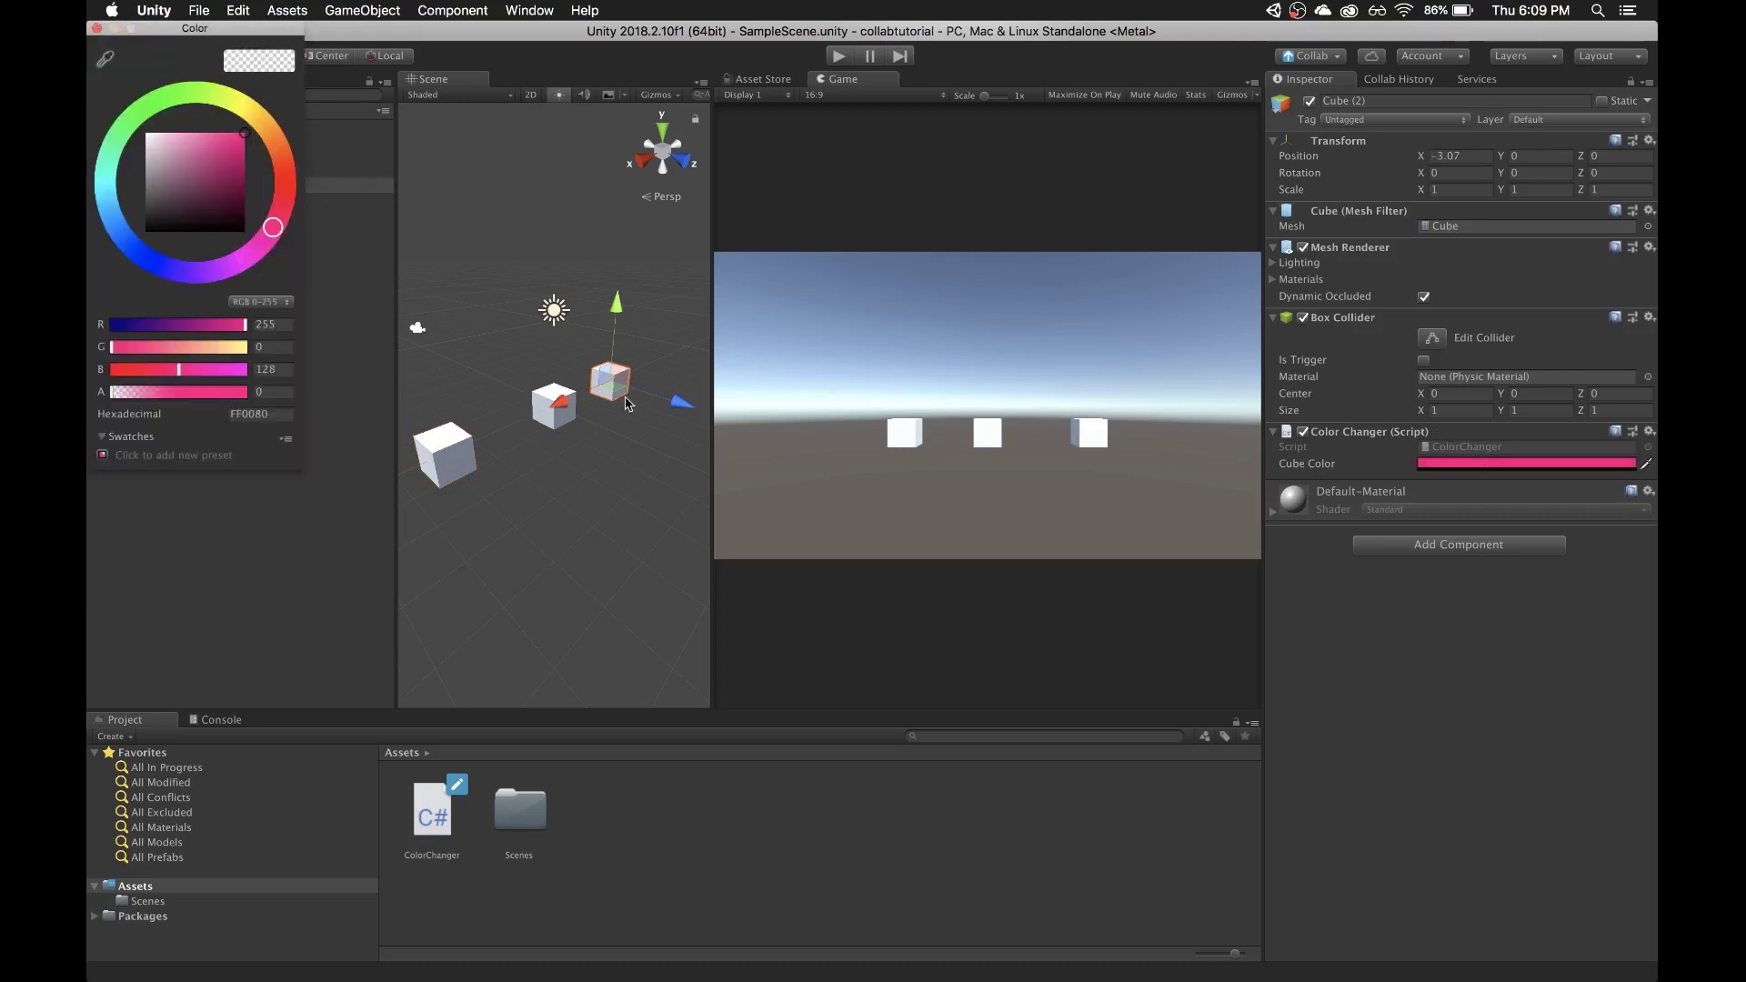
{"action": "left_click_drag", "start_coordinate": [203, 392], "coordinate": [368, 404]}
{"action": "left_click", "coordinate": [291, 401]}
{"action": "left_click", "coordinate": [324, 378]}
- Set alpha to 255 on Cube (1)'s green and Cube's red
{"action": "left_click", "coordinate": [303, 172]}
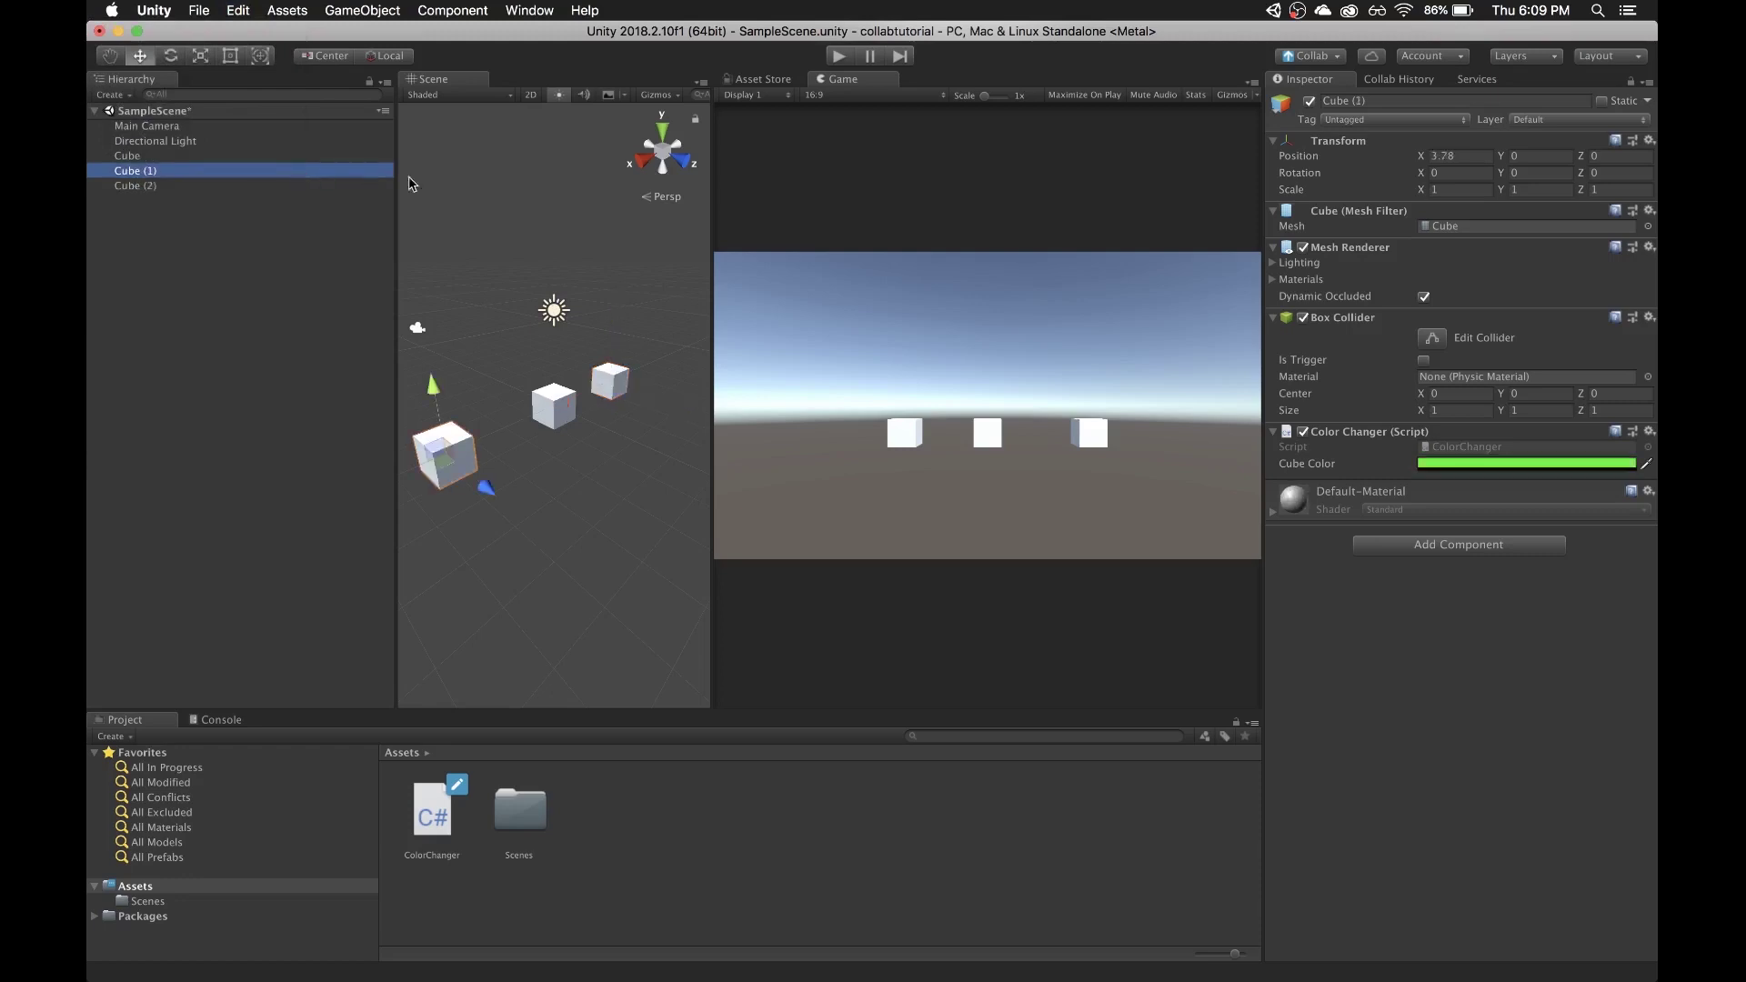
{"action": "left_click", "coordinate": [1453, 464]}
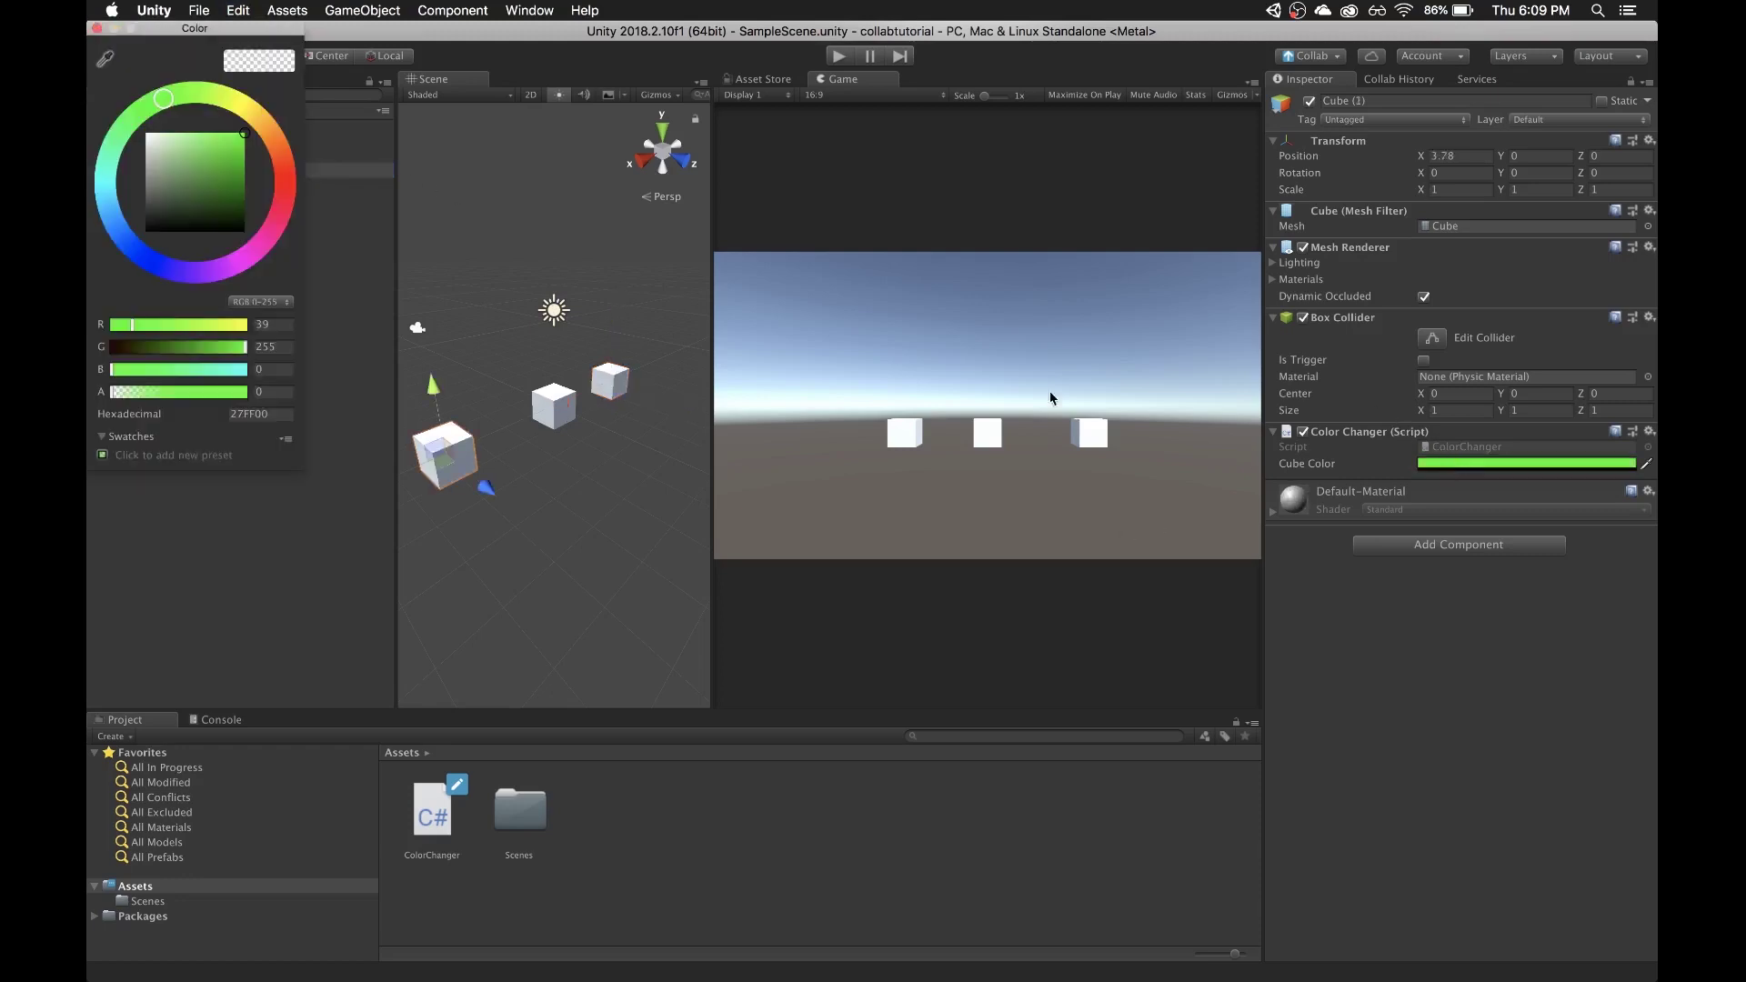
{"action": "left_click", "coordinate": [271, 393]}
{"action": "type", "text": "255"}
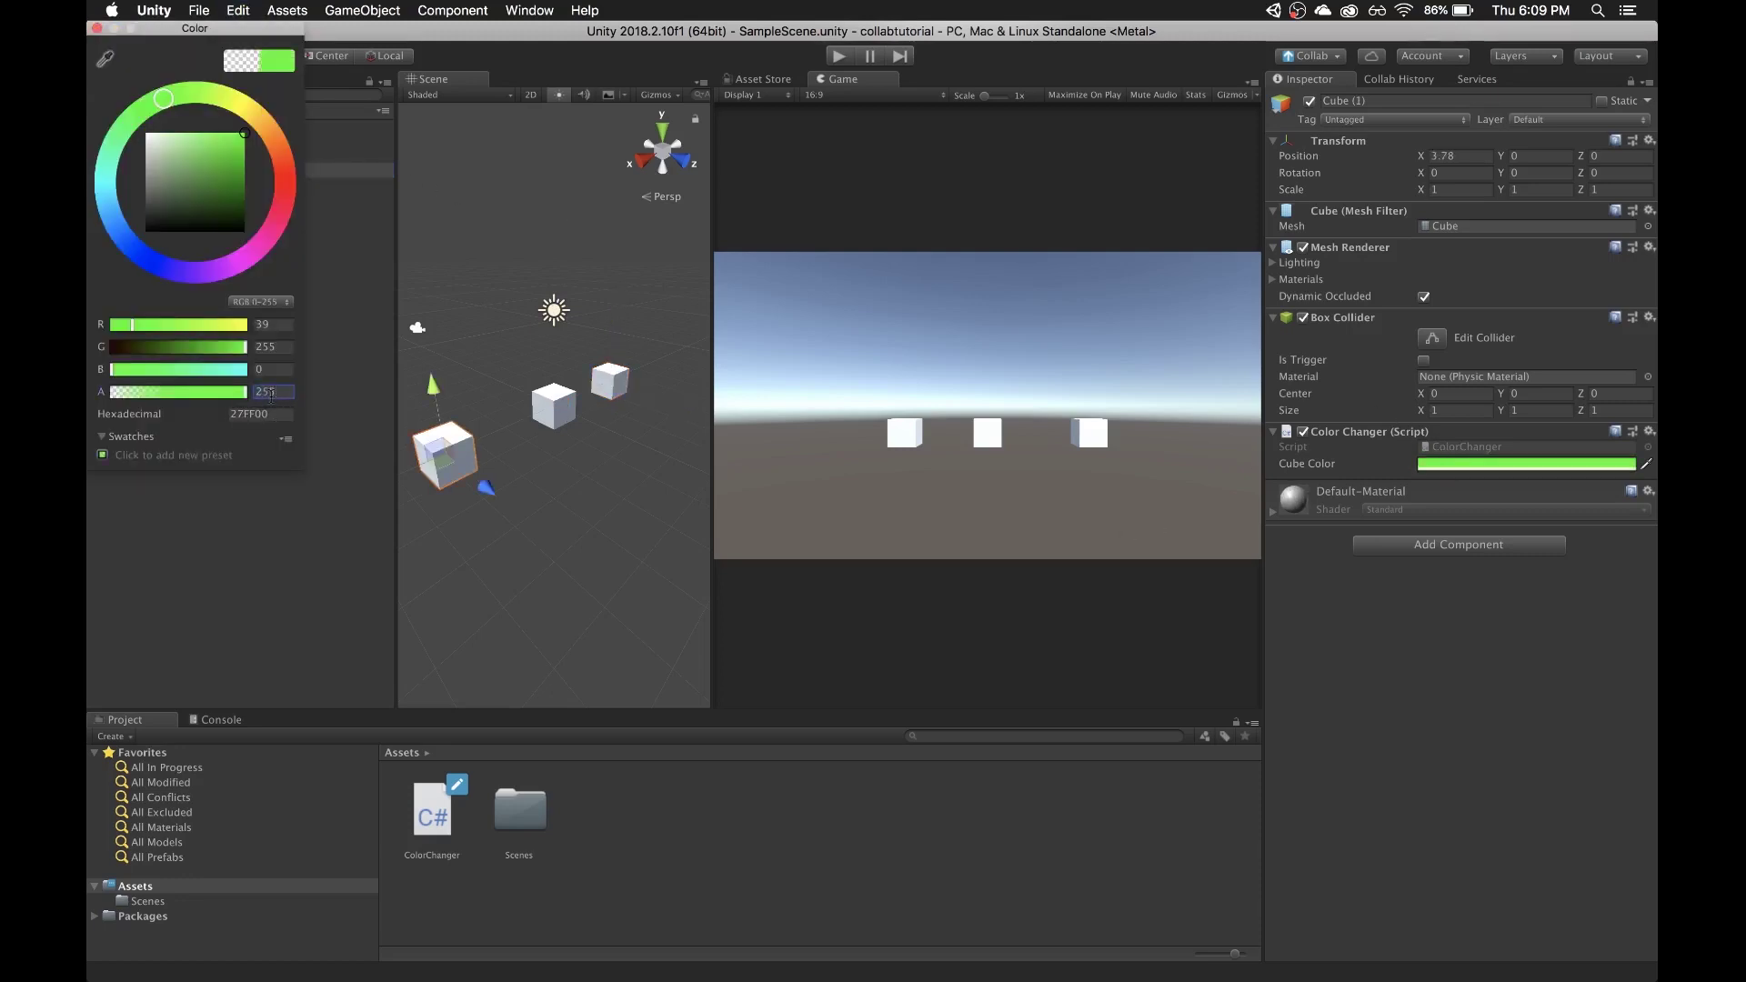
{"action": "left_click", "coordinate": [312, 365]}
{"action": "left_click", "coordinate": [220, 157]}
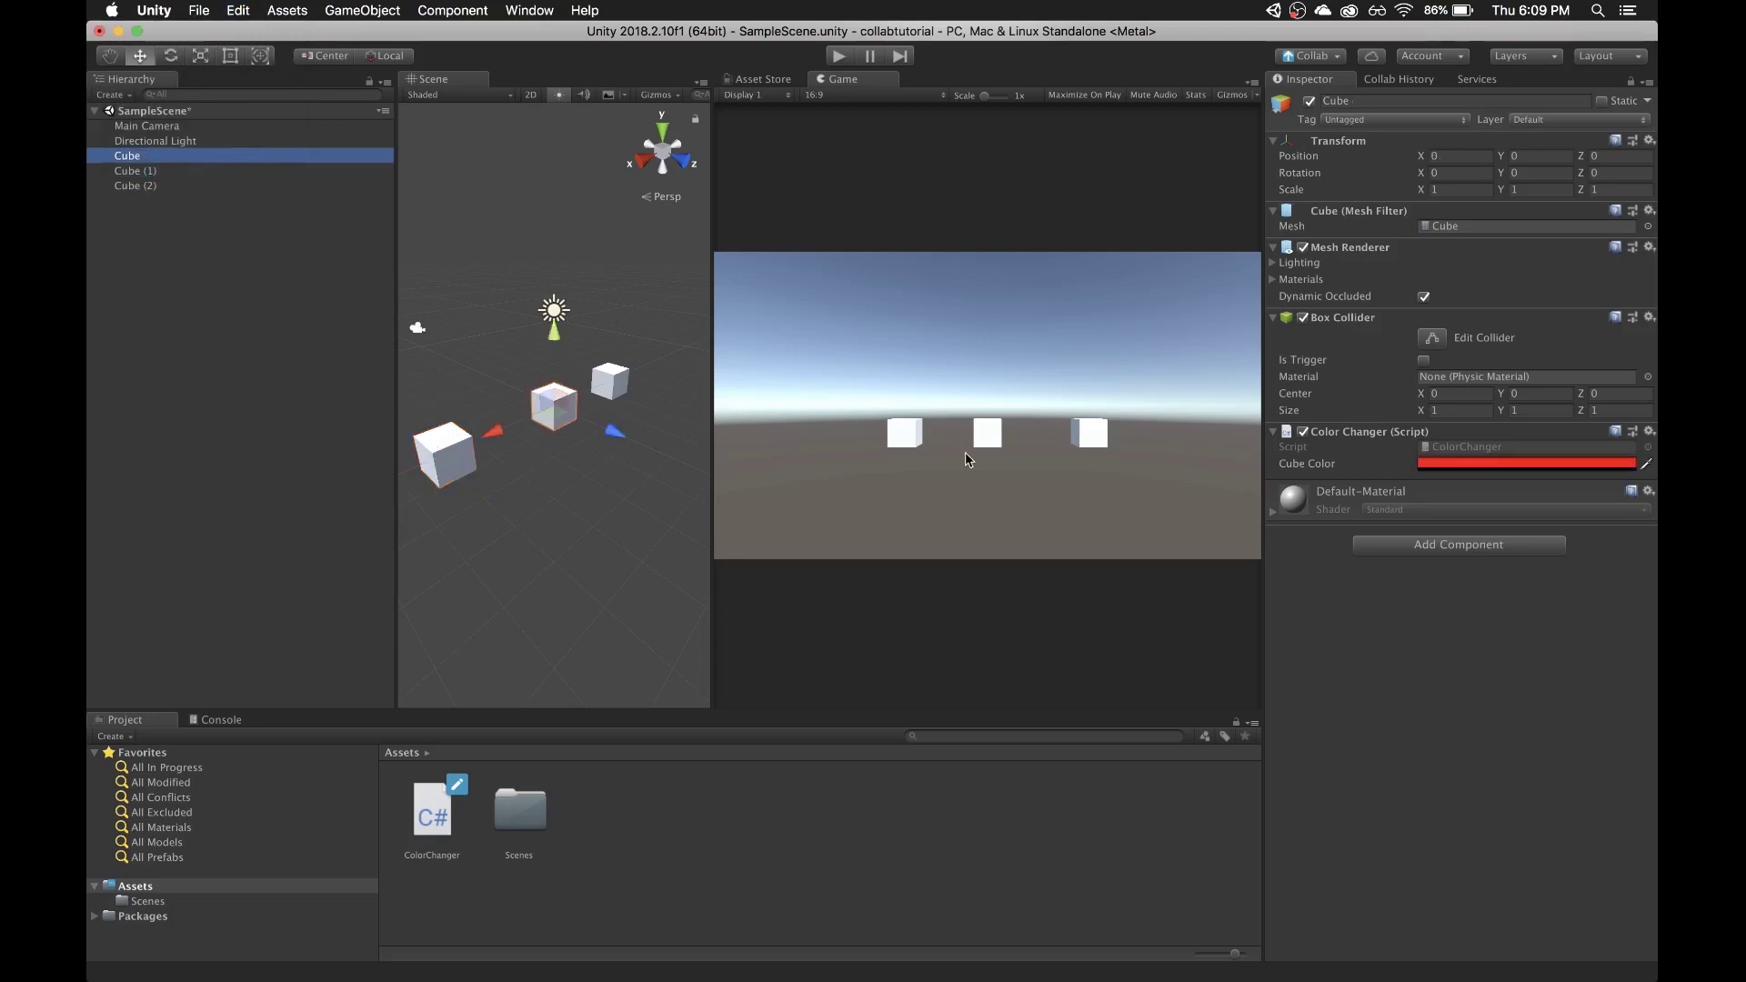
{"action": "left_click", "coordinate": [1446, 466]}
{"action": "left_click", "coordinate": [273, 392]}
{"action": "type", "text": "255"}
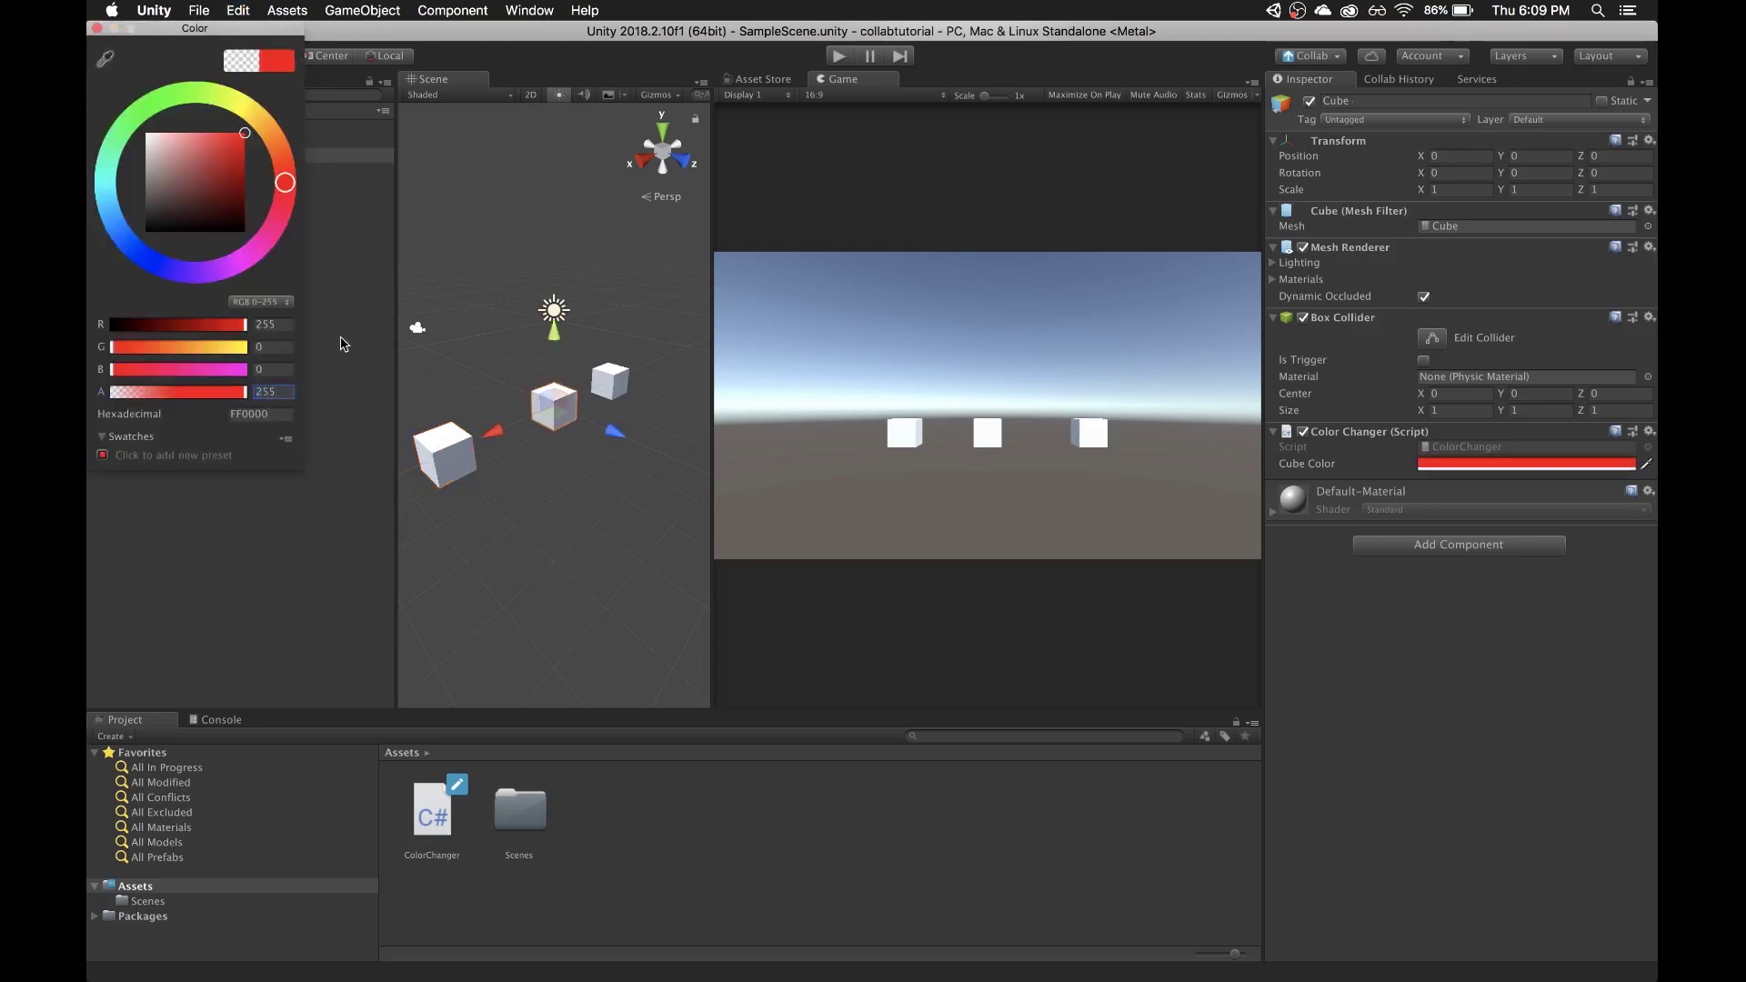
{"action": "left_click", "coordinate": [377, 203]}
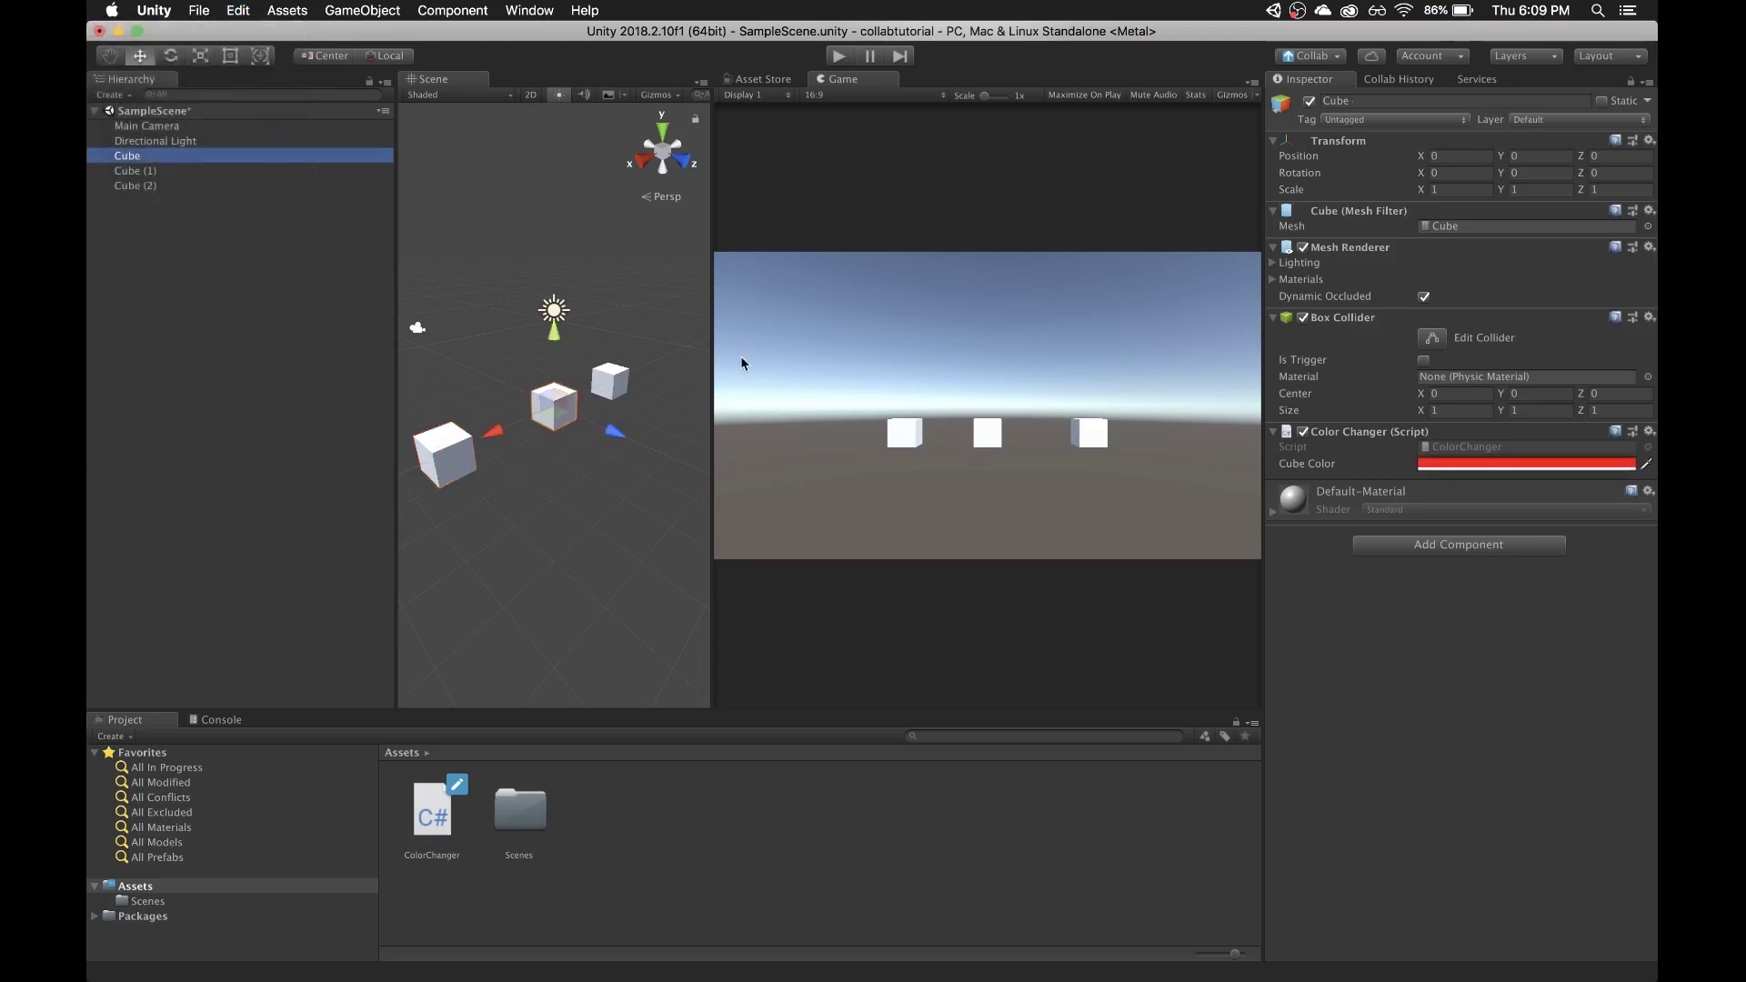
- Save the scene and end the test run that shows the cube colours
{"action": "key", "text": "super+s"}
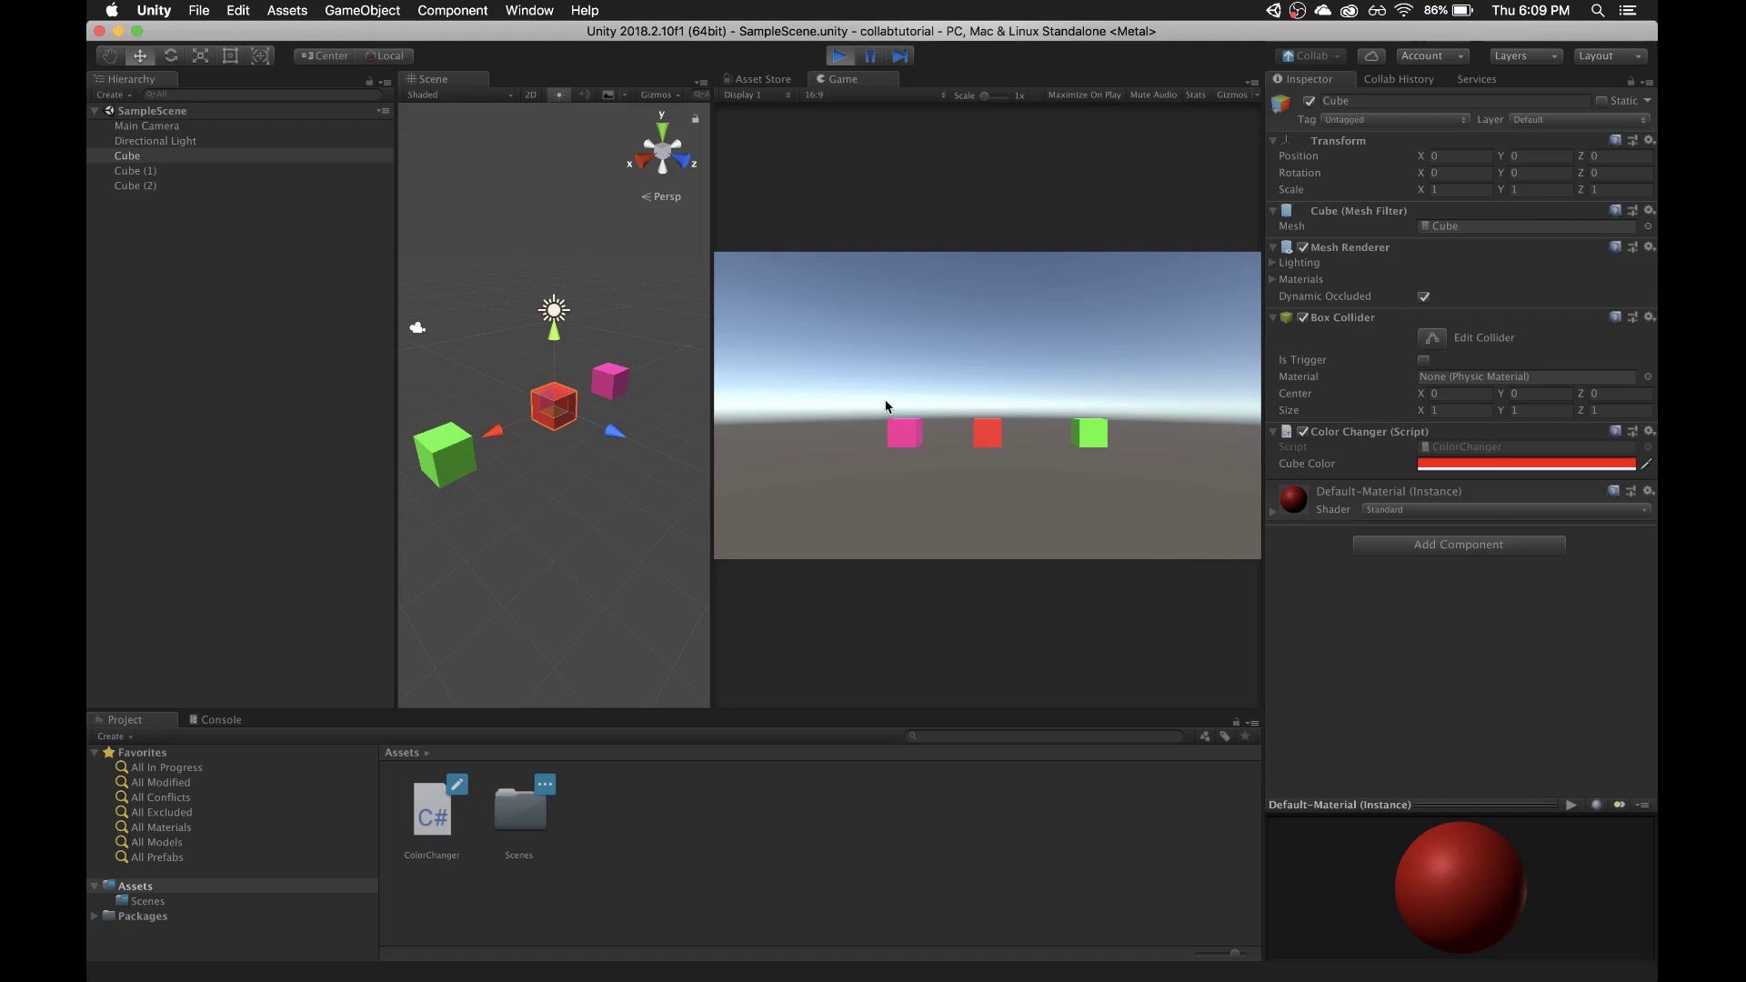
{"action": "key", "text": "super+p"}
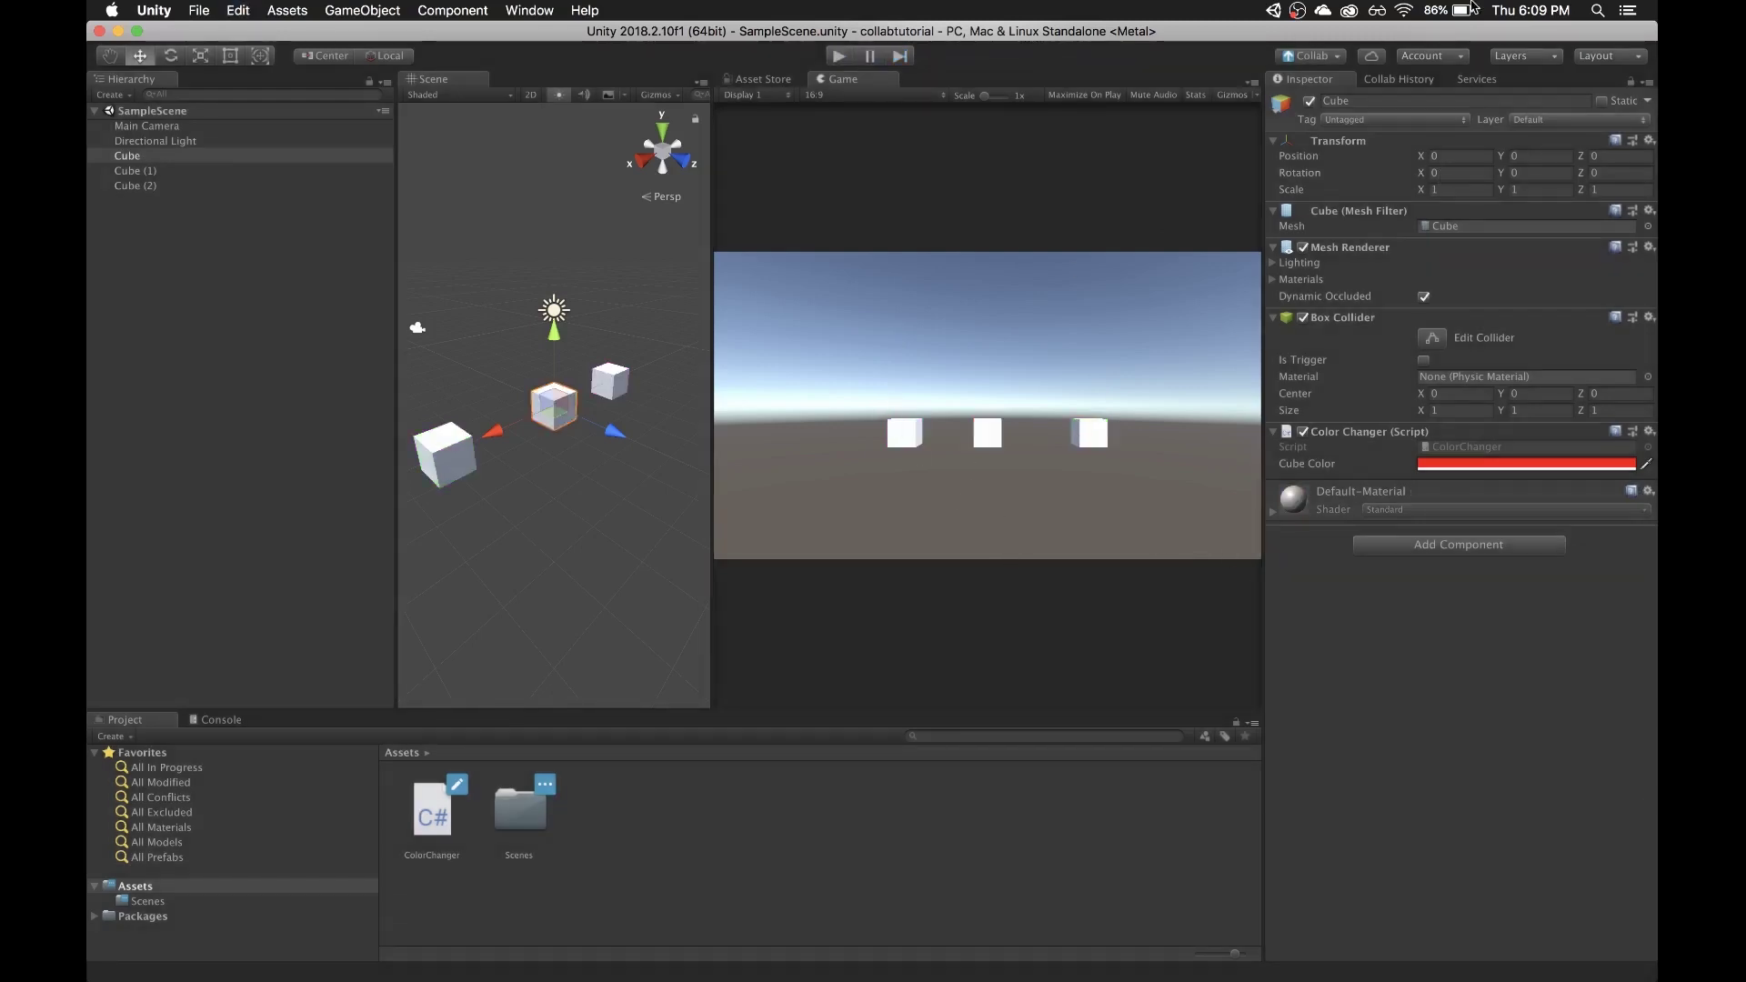
- Publish the changes with the message 'Add multicolor feature to cubes. (super exciting!!!)'
{"action": "left_click", "coordinate": [1311, 56]}
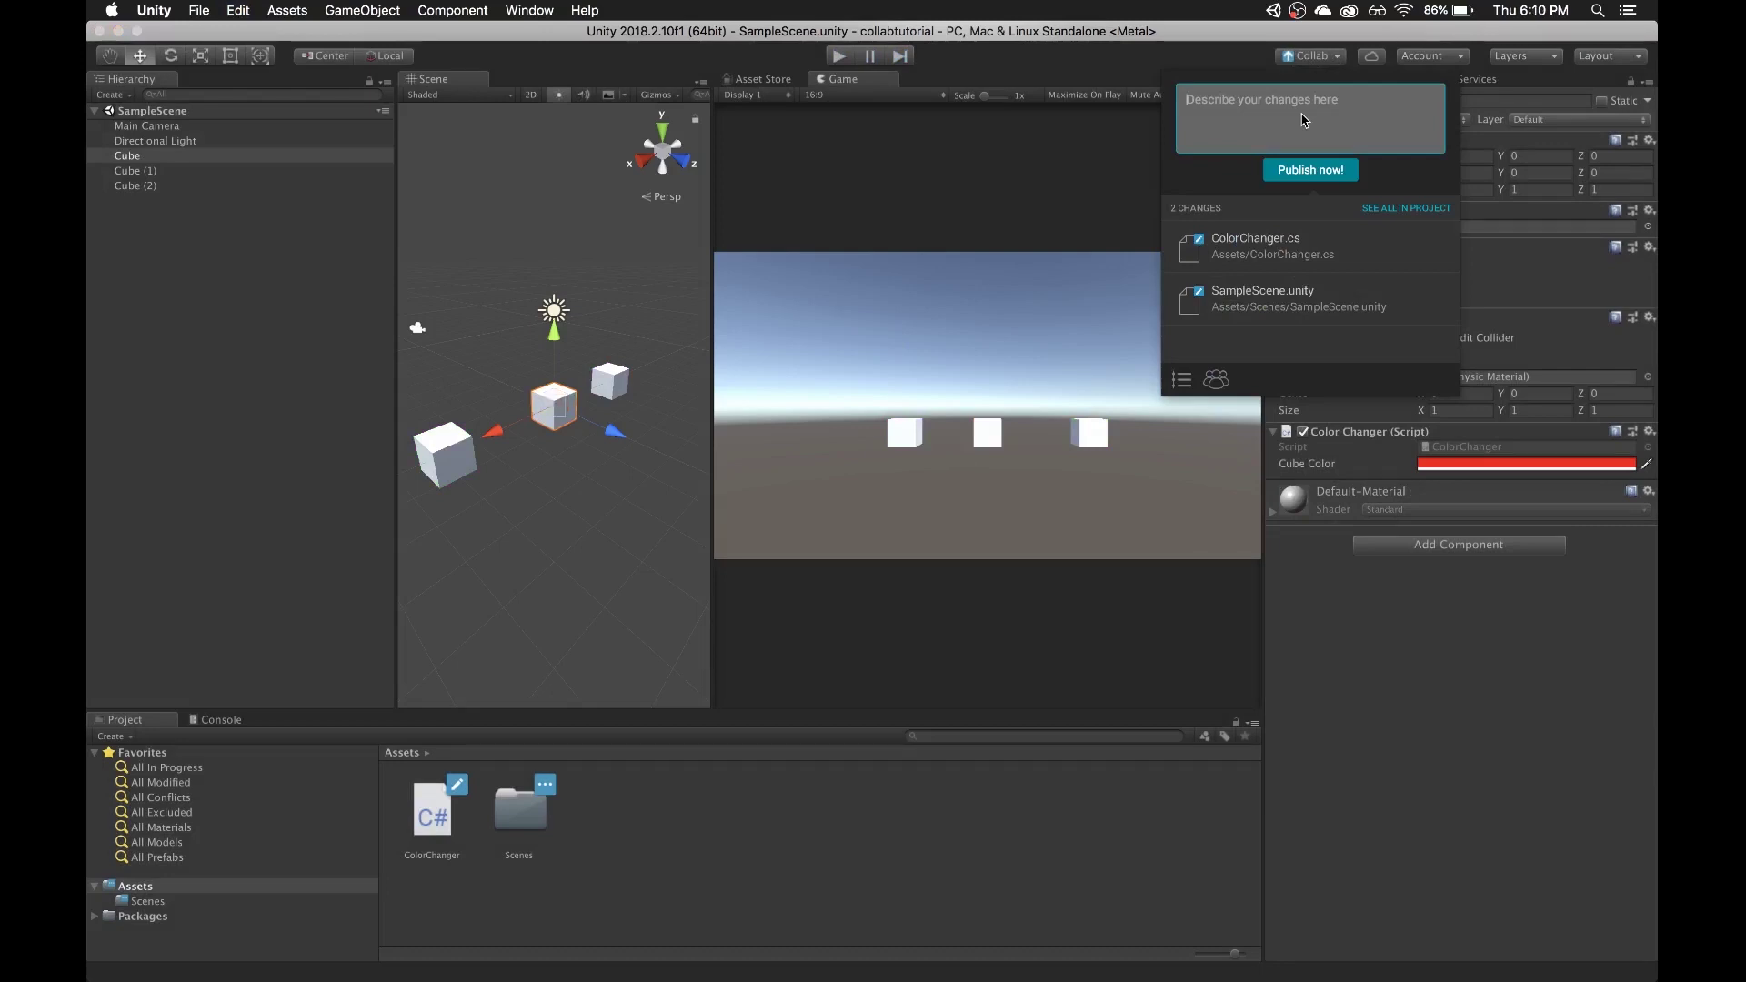
{"action": "left_click", "coordinate": [1305, 120]}
{"action": "type", "text": "Add multicolor feature to cubes. (super ex"}
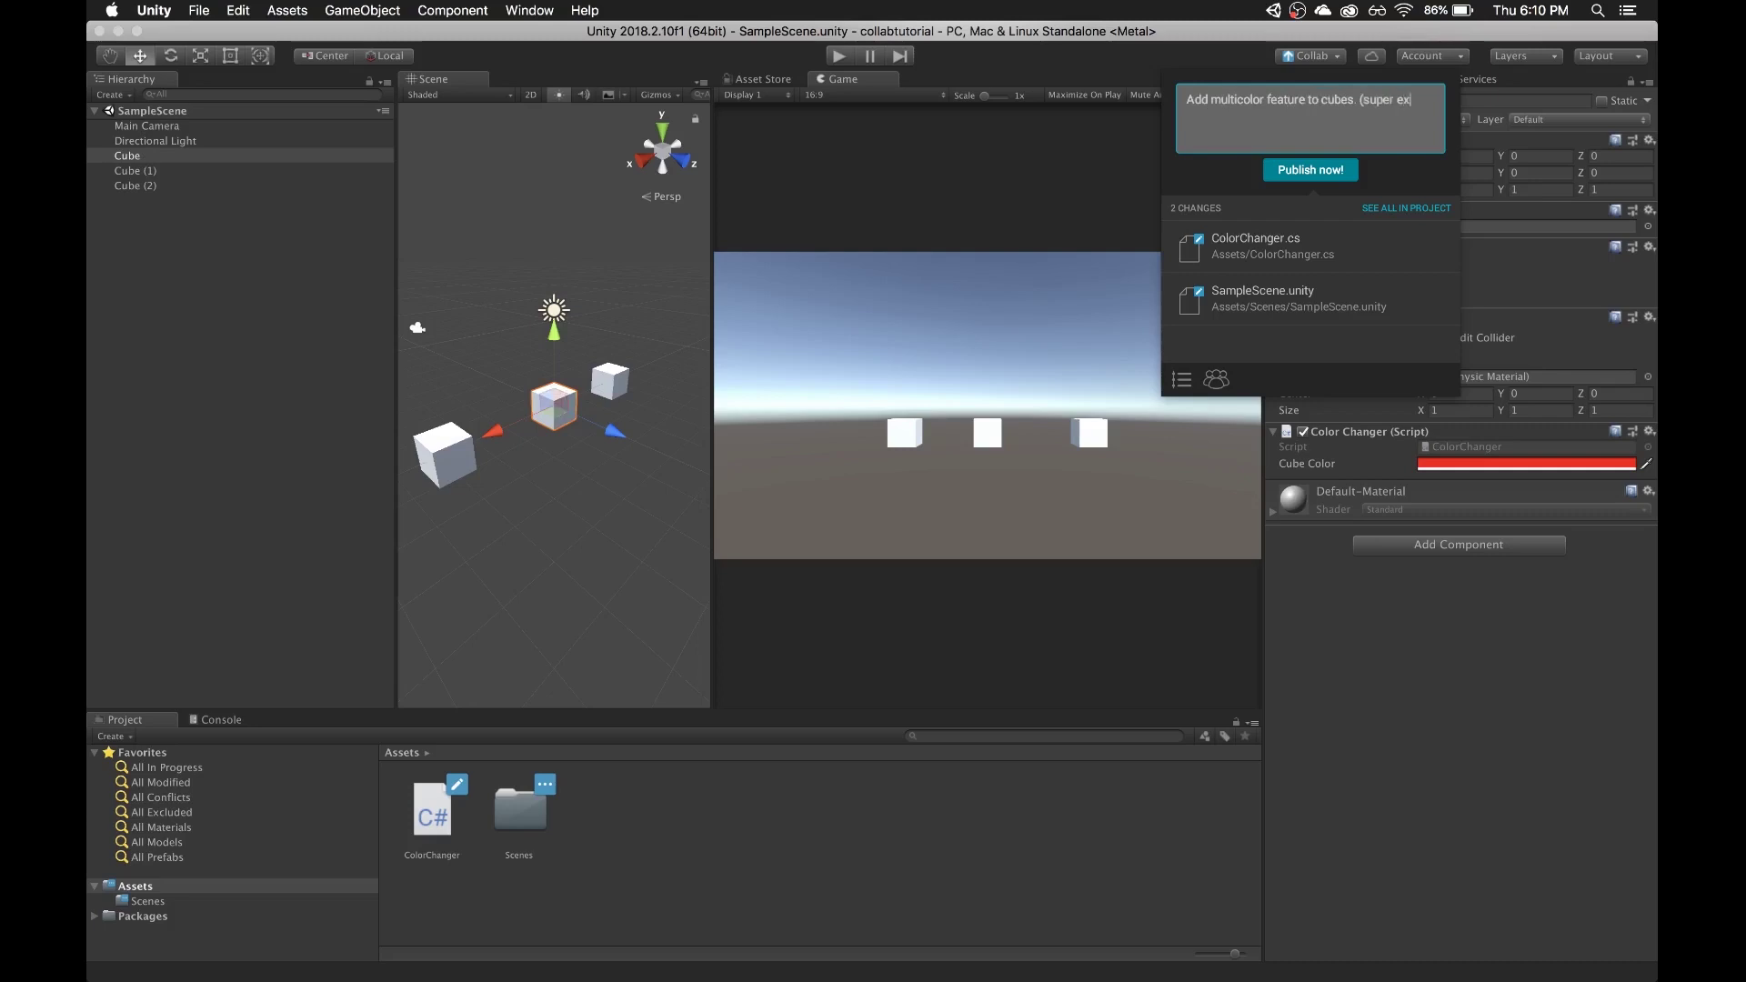
{"action": "type", "text": "citing!!!)"}
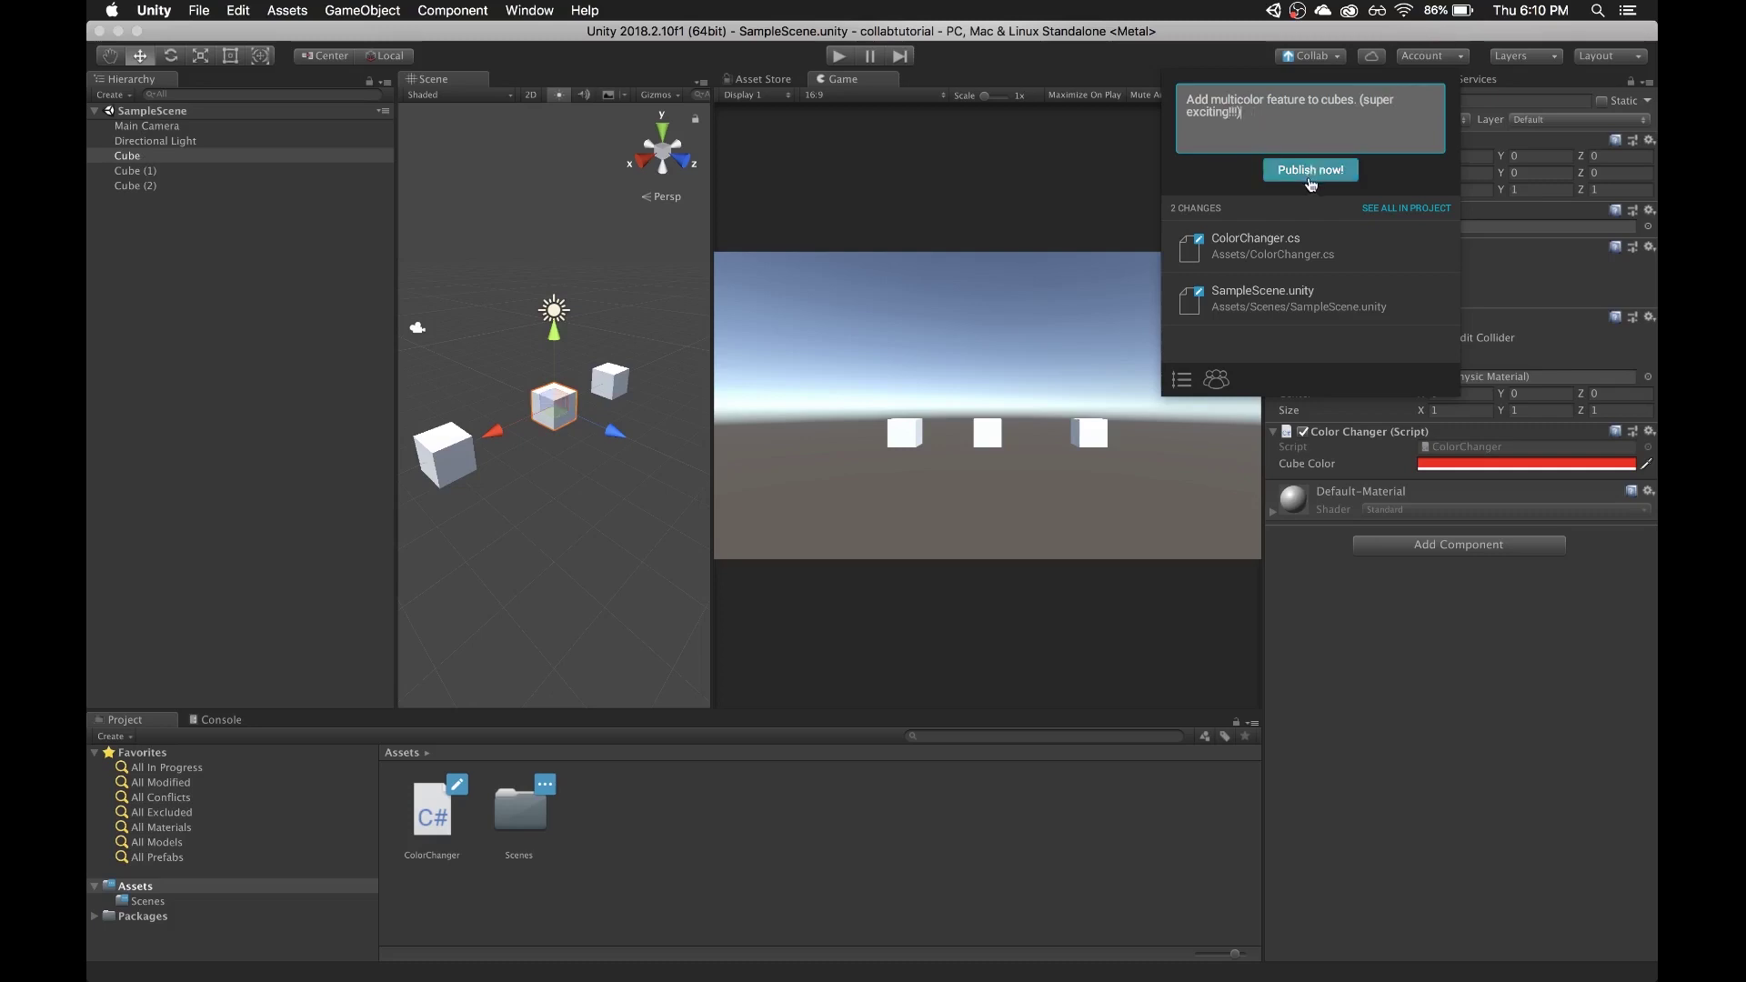
{"action": "left_click", "coordinate": [1310, 169]}
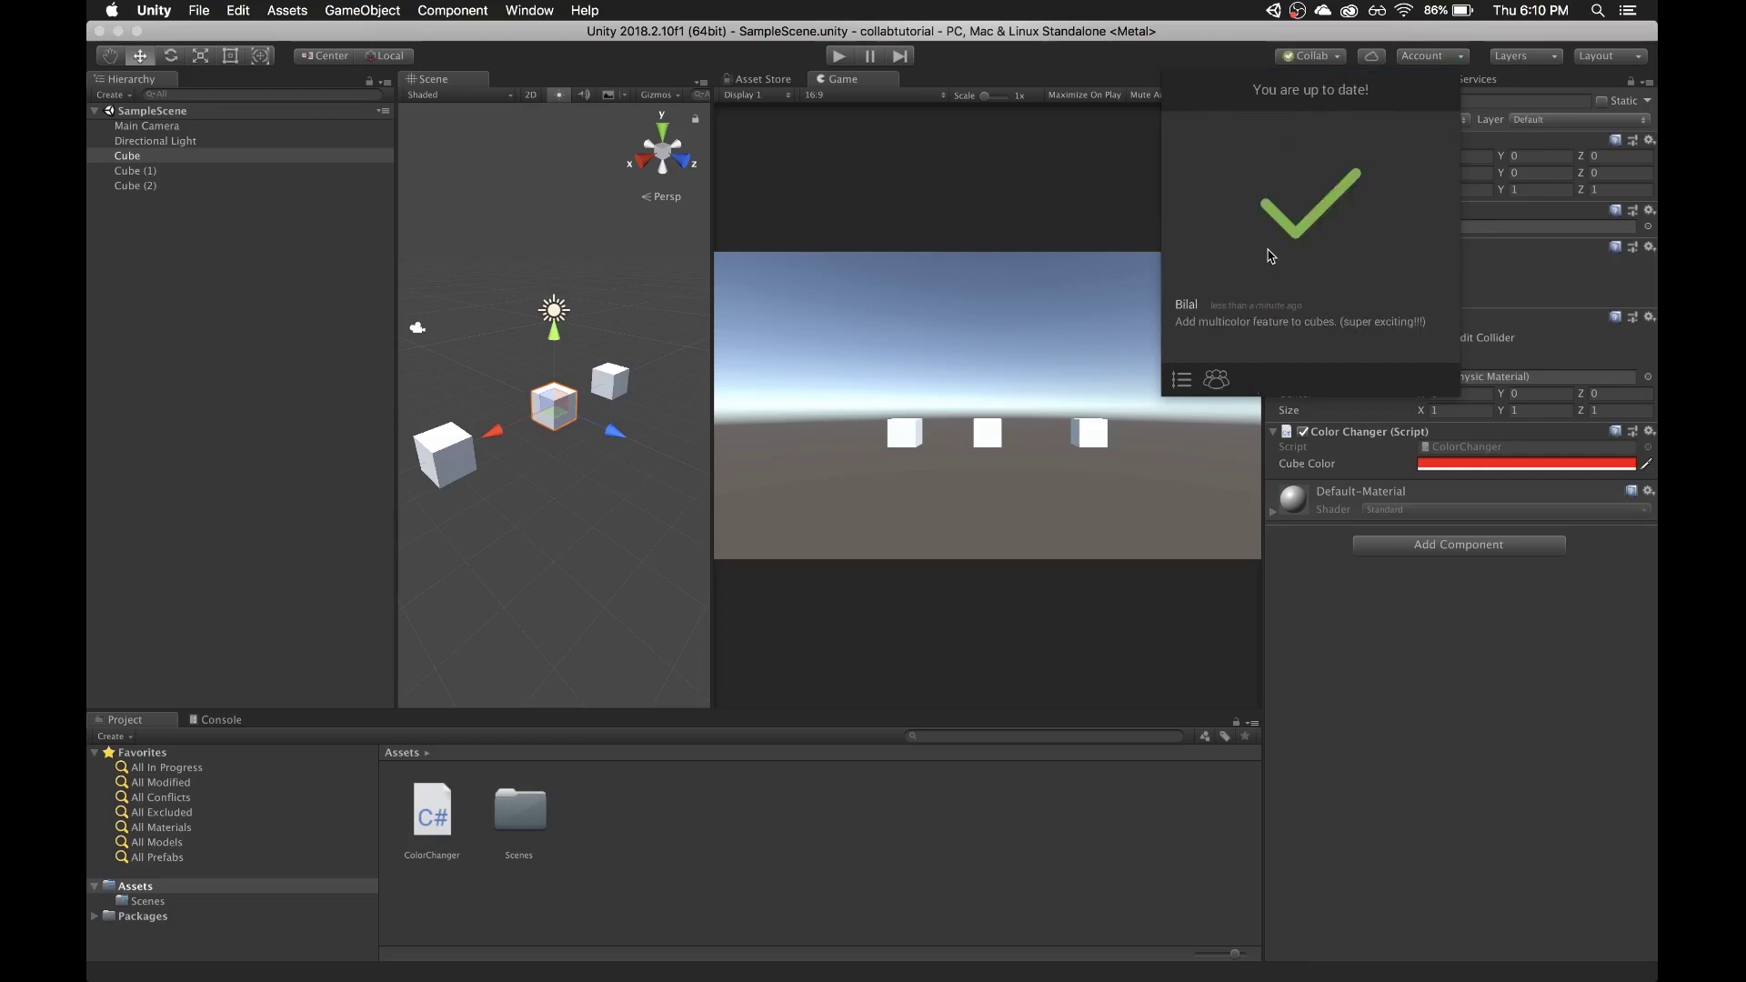
{"action": "left_click", "coordinate": [136, 155]}
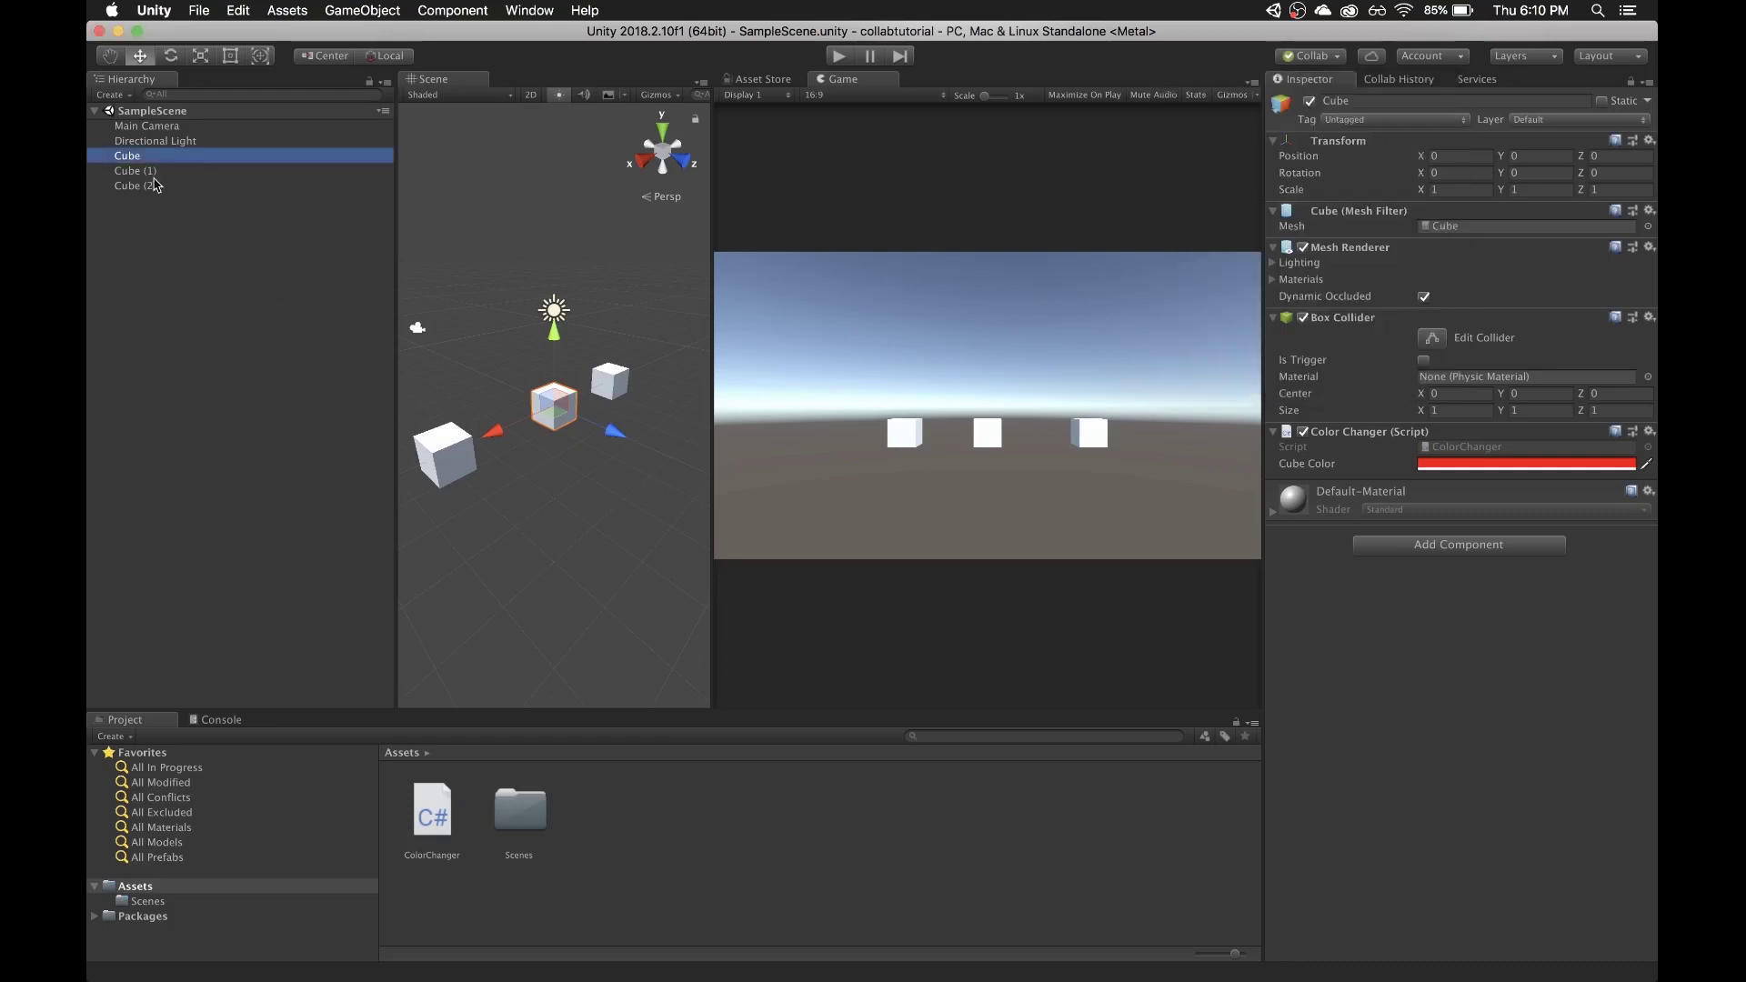
- Select Cube (1), glance at Unity Hub, and return to the Unity editor
{"action": "left_click", "coordinate": [139, 186]}
{"action": "left_click", "coordinate": [167, 173]}
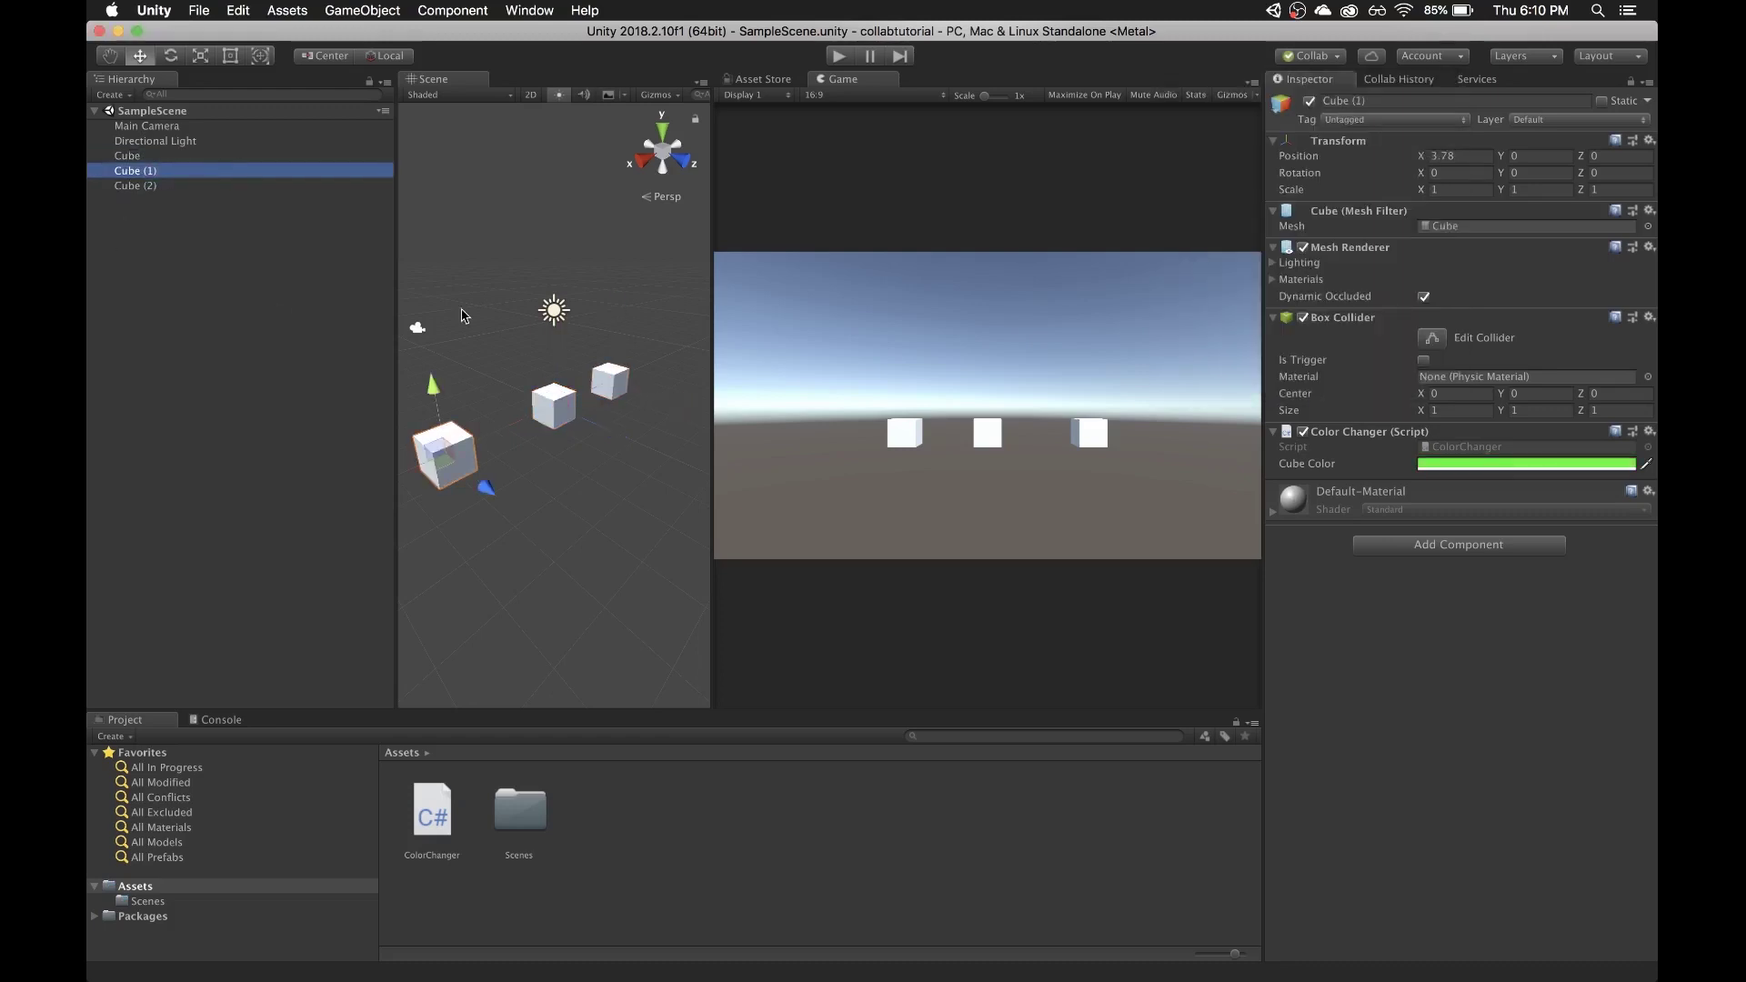
{"action": "key", "text": "super+Tab"}
{"action": "left_click", "coordinate": [747, 442]}
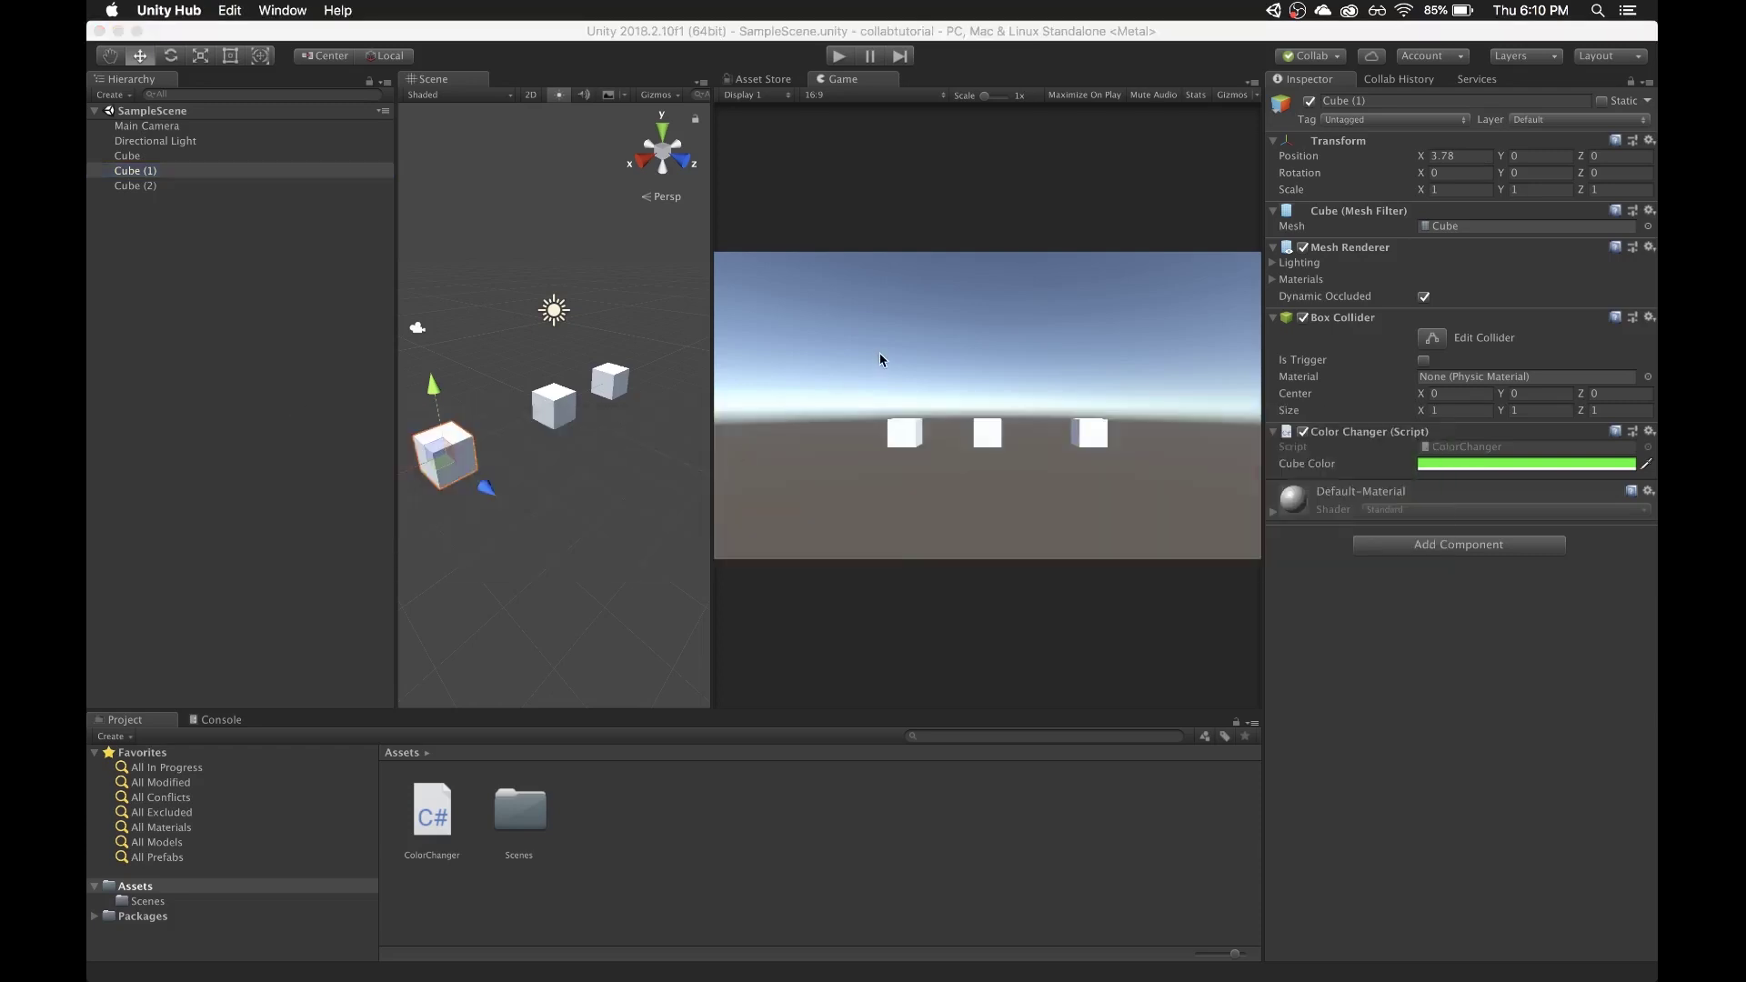
{"action": "left_click", "coordinate": [823, 255]}
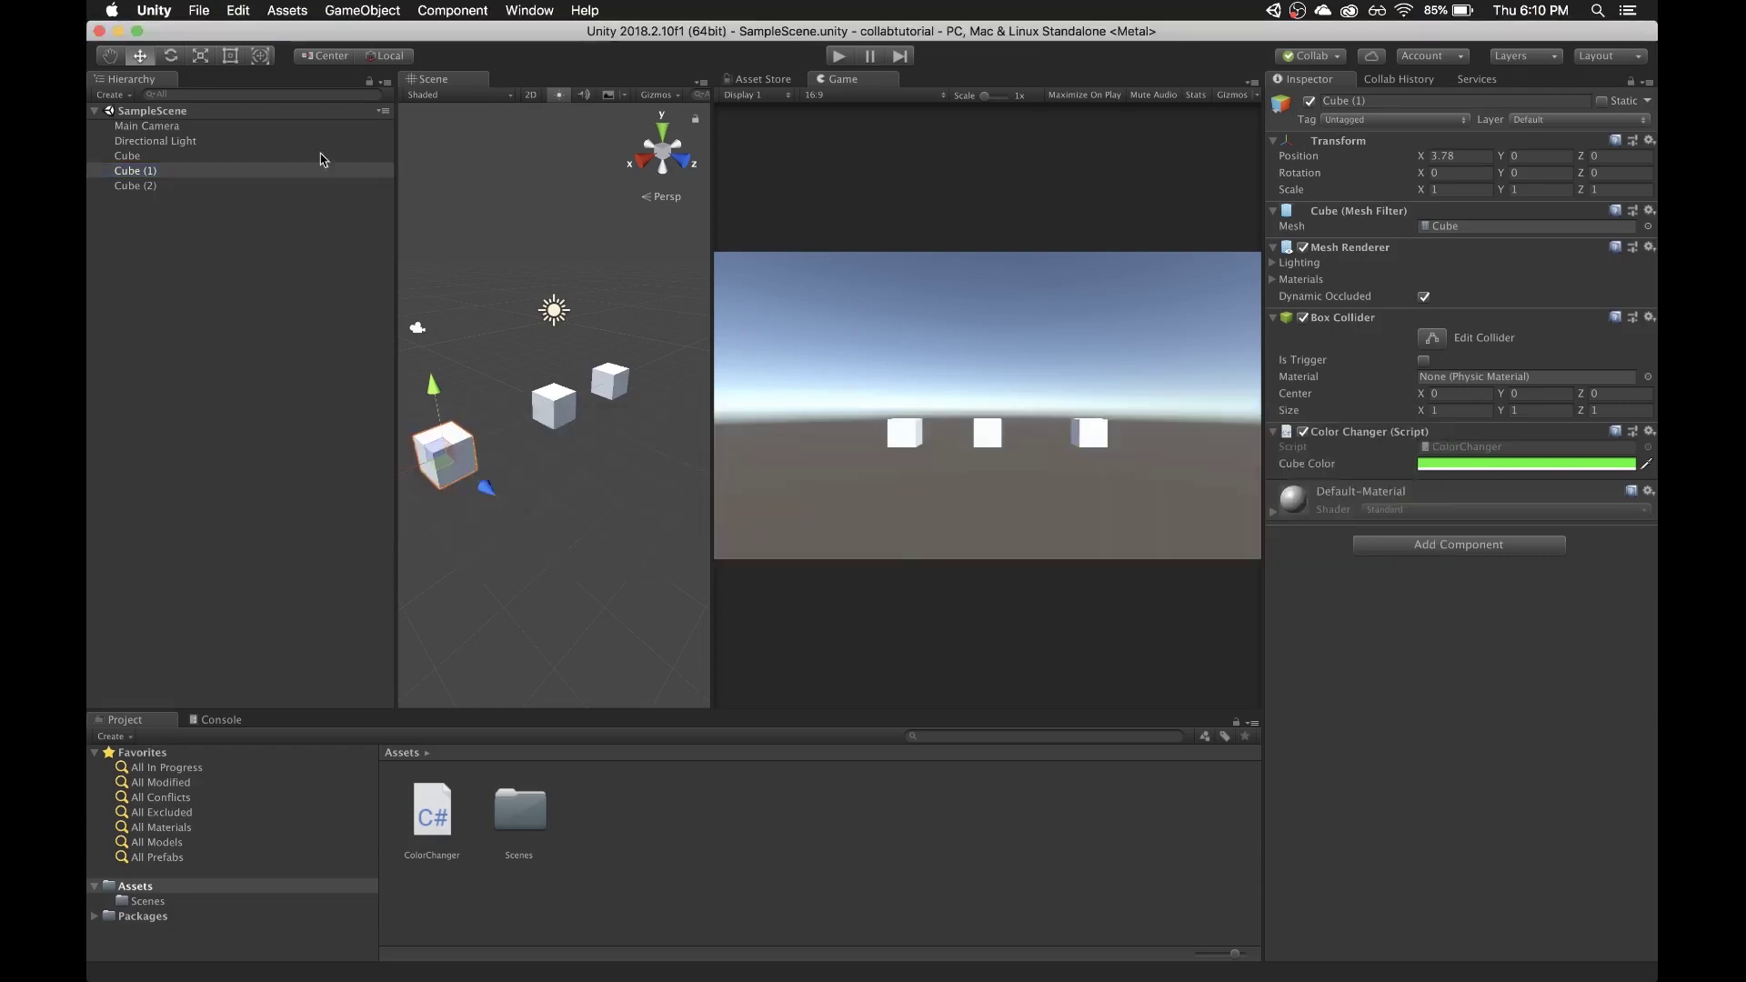
- Download the cloud collabtutorial project into a new 'othercollabtutorial' folder via Unity Hub
{"action": "left_click", "coordinate": [200, 10]}
{"action": "left_click", "coordinate": [202, 145]}
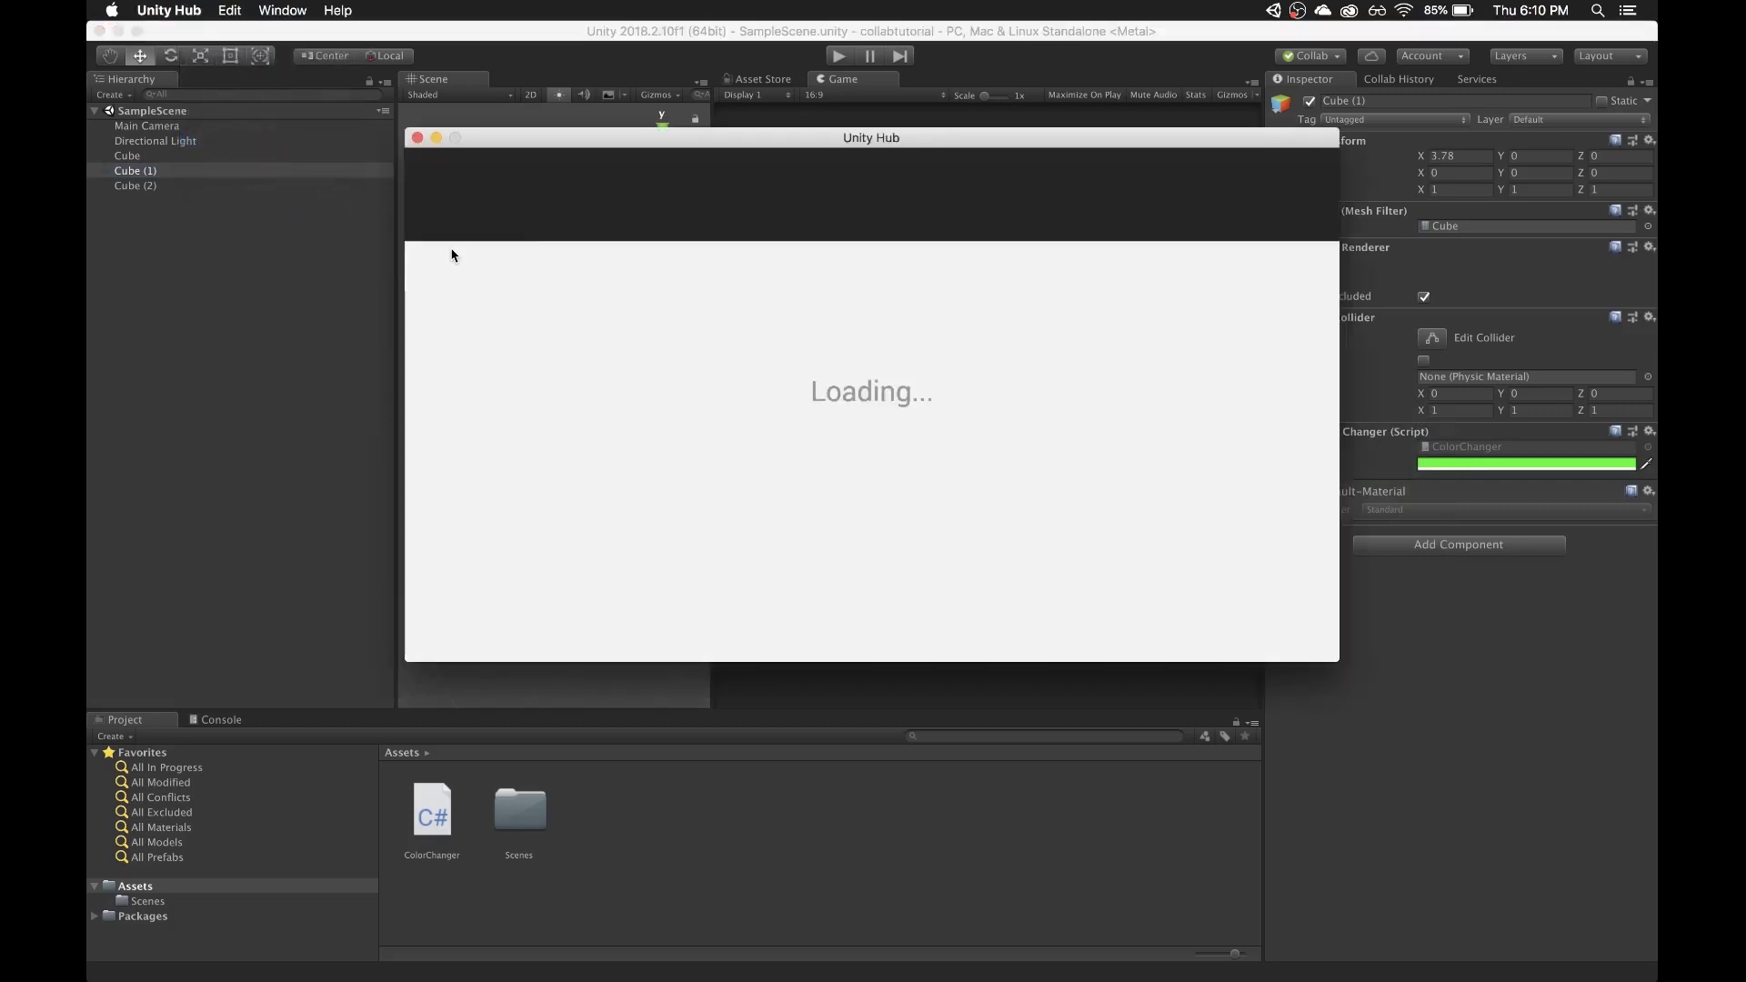
{"action": "left_click_drag", "start_coordinate": [789, 141], "coordinate": [799, 239]}
{"action": "left_click", "coordinate": [485, 420]}
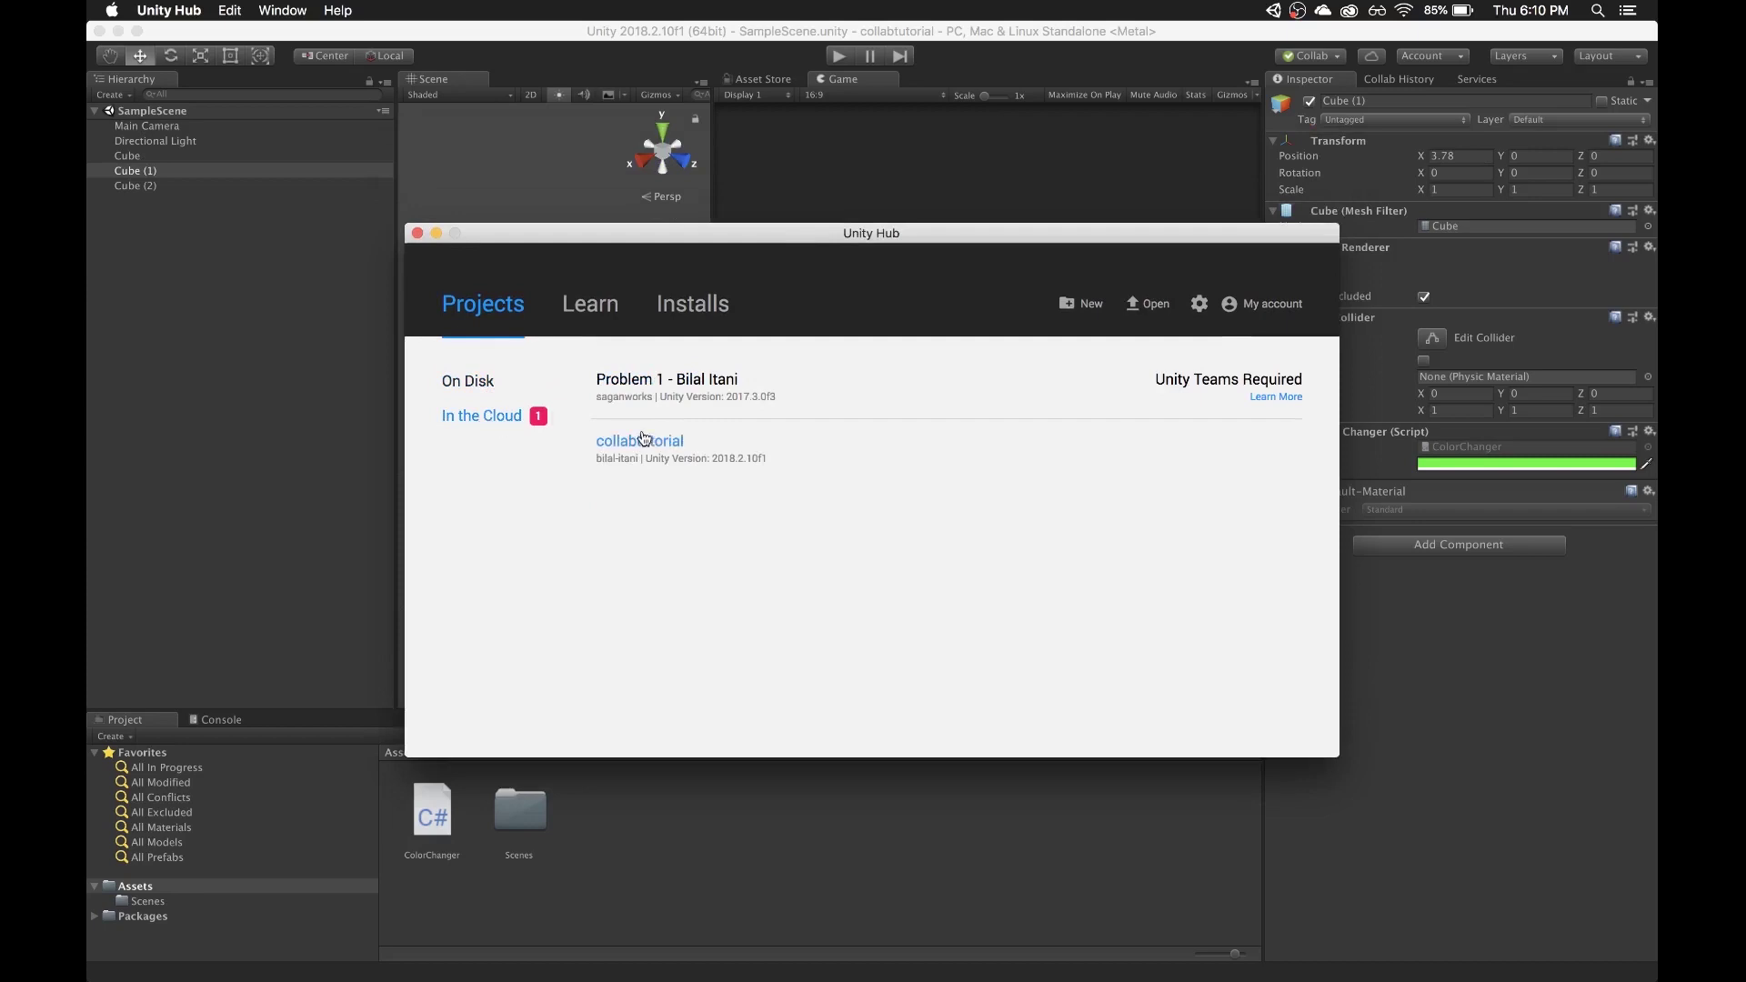
{"action": "left_click", "coordinate": [703, 450]}
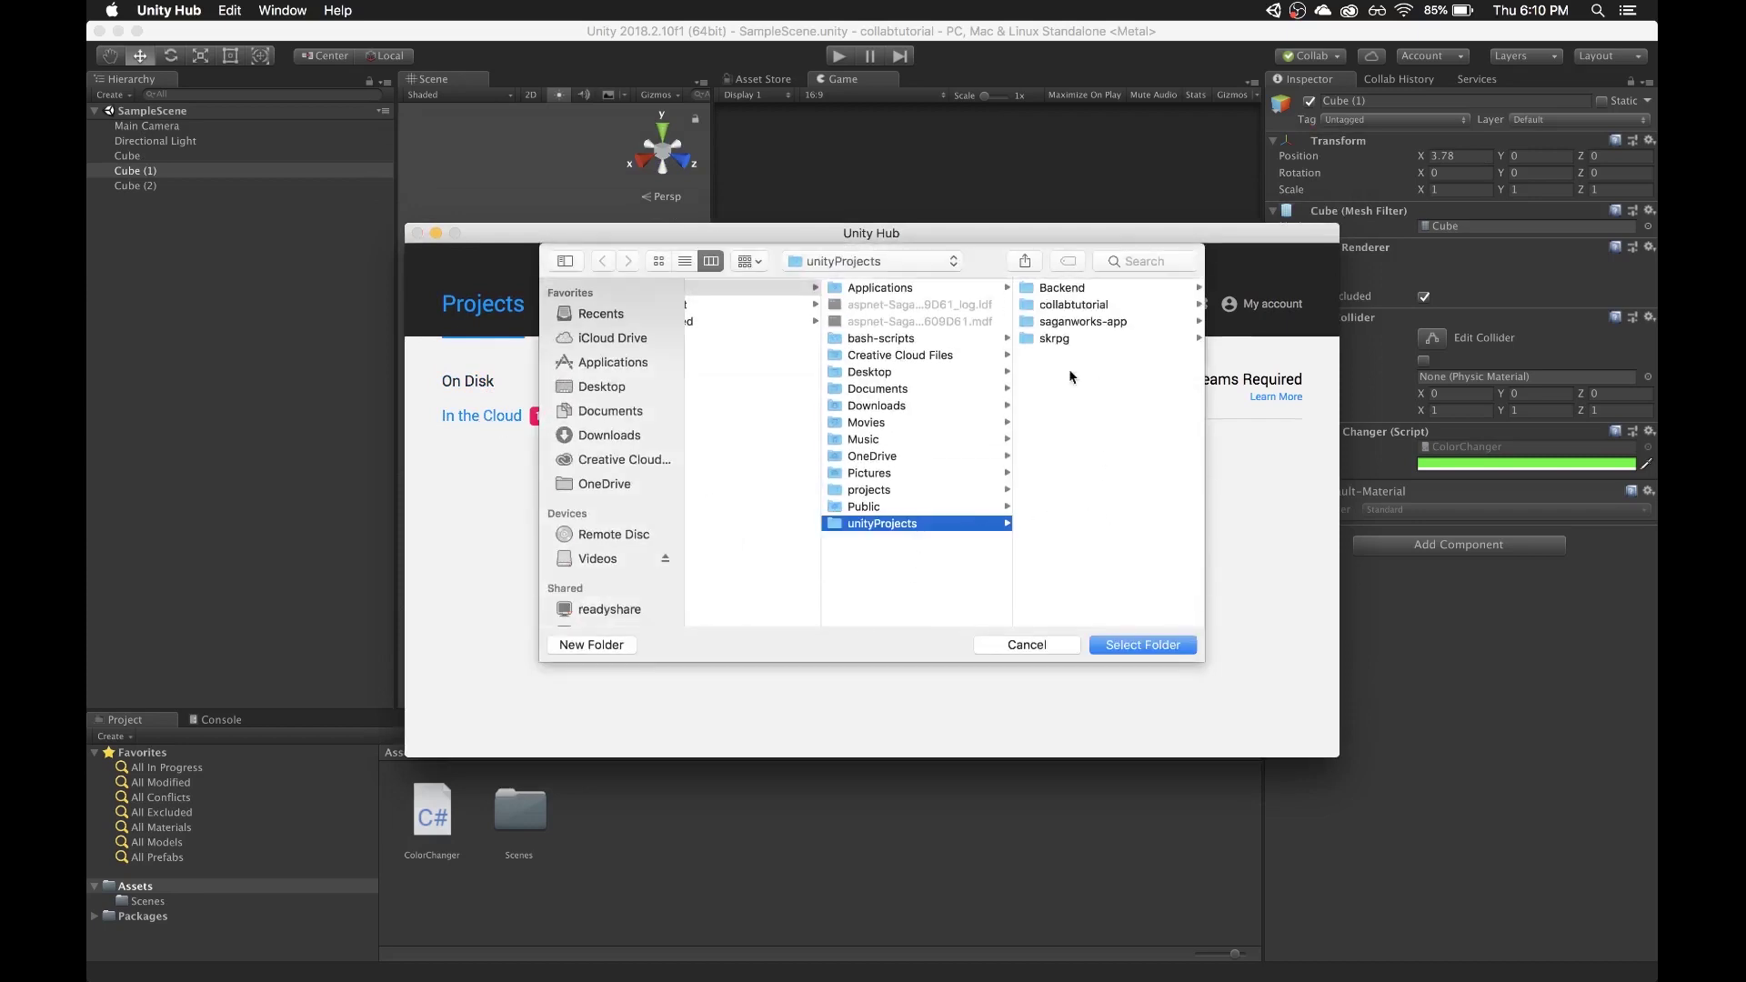
{"action": "left_click", "coordinate": [592, 645]}
{"action": "type", "text": "othercollabtutorial"}
{"action": "key", "text": "Return"}
{"action": "key", "text": "Return"}
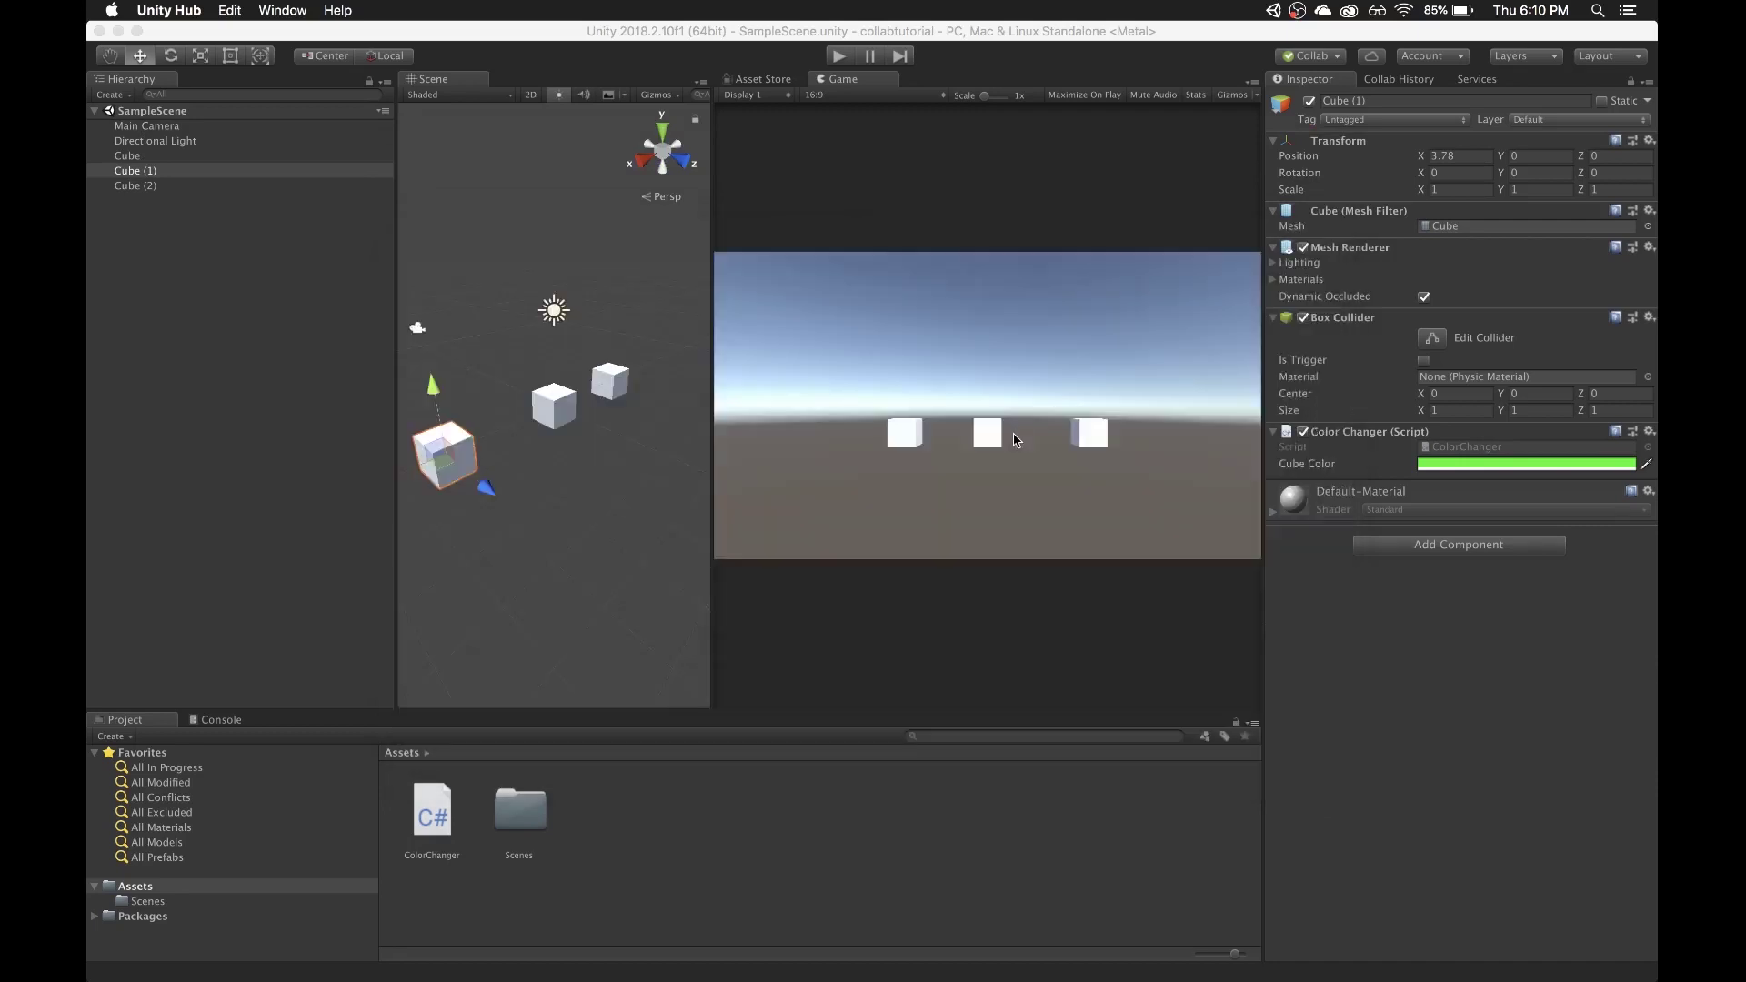
- In the downloaded collabtutorial copy, open Assets > Scenes > SampleScene to show its three cubes
{"action": "left_click", "coordinate": [1023, 436]}
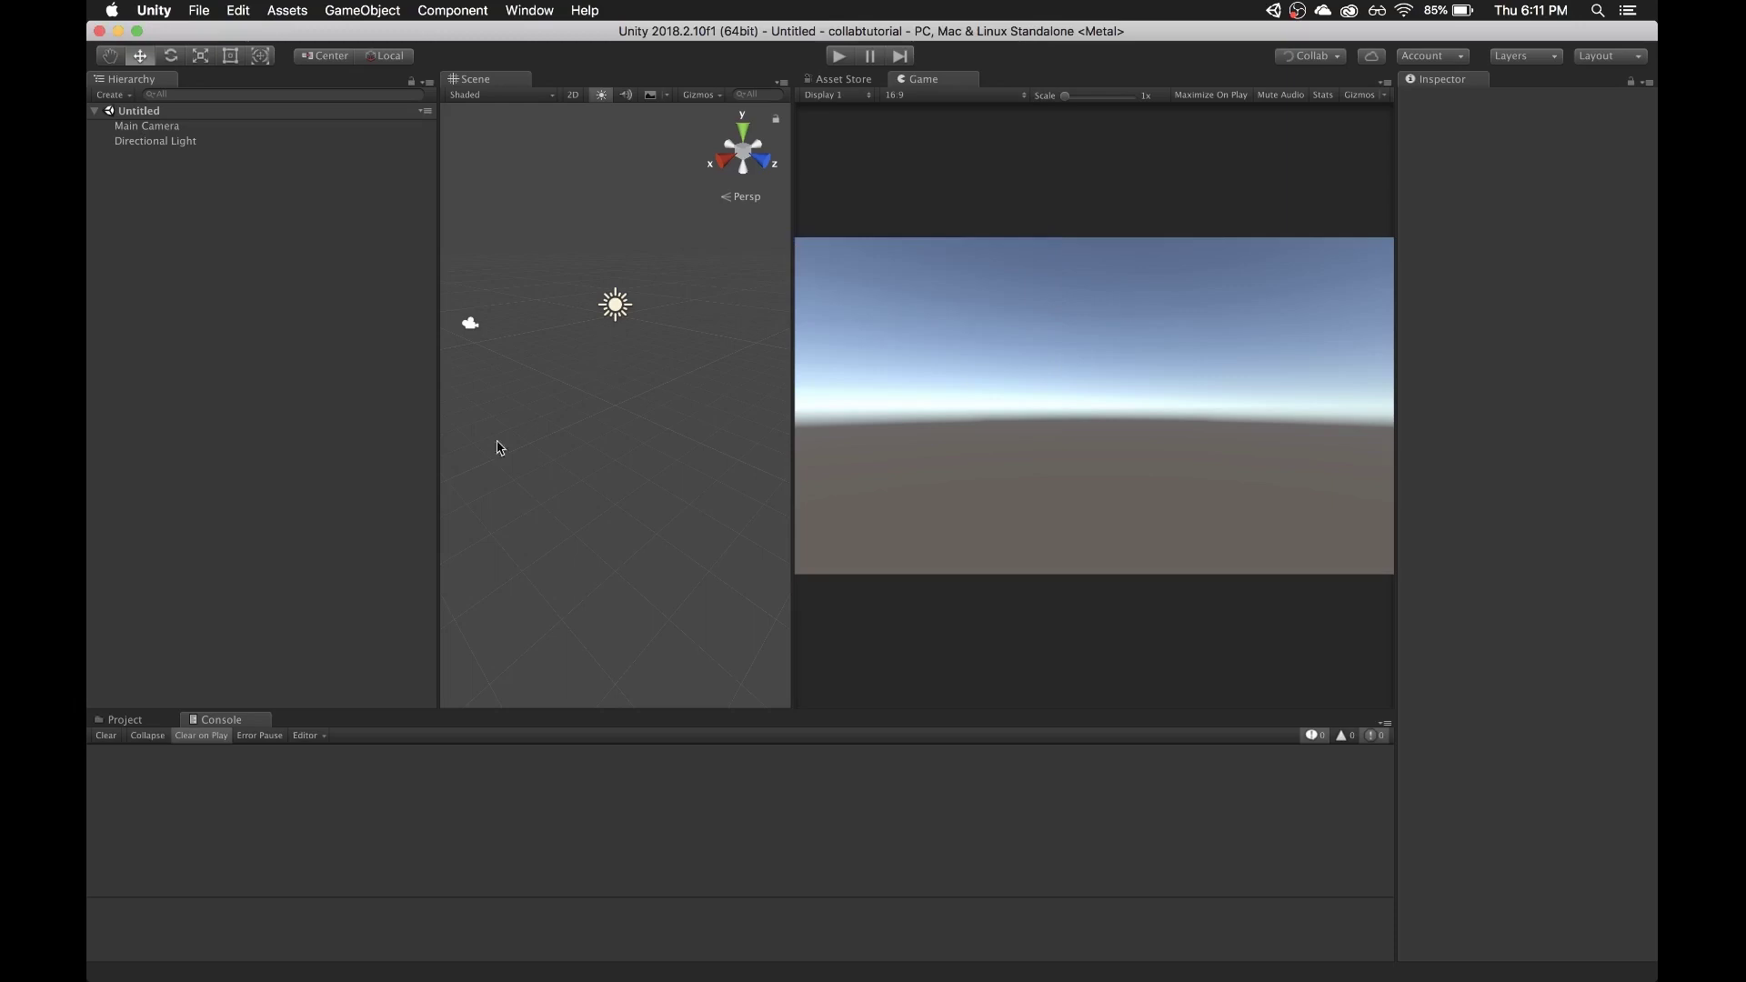
{"action": "left_click", "coordinate": [107, 720]}
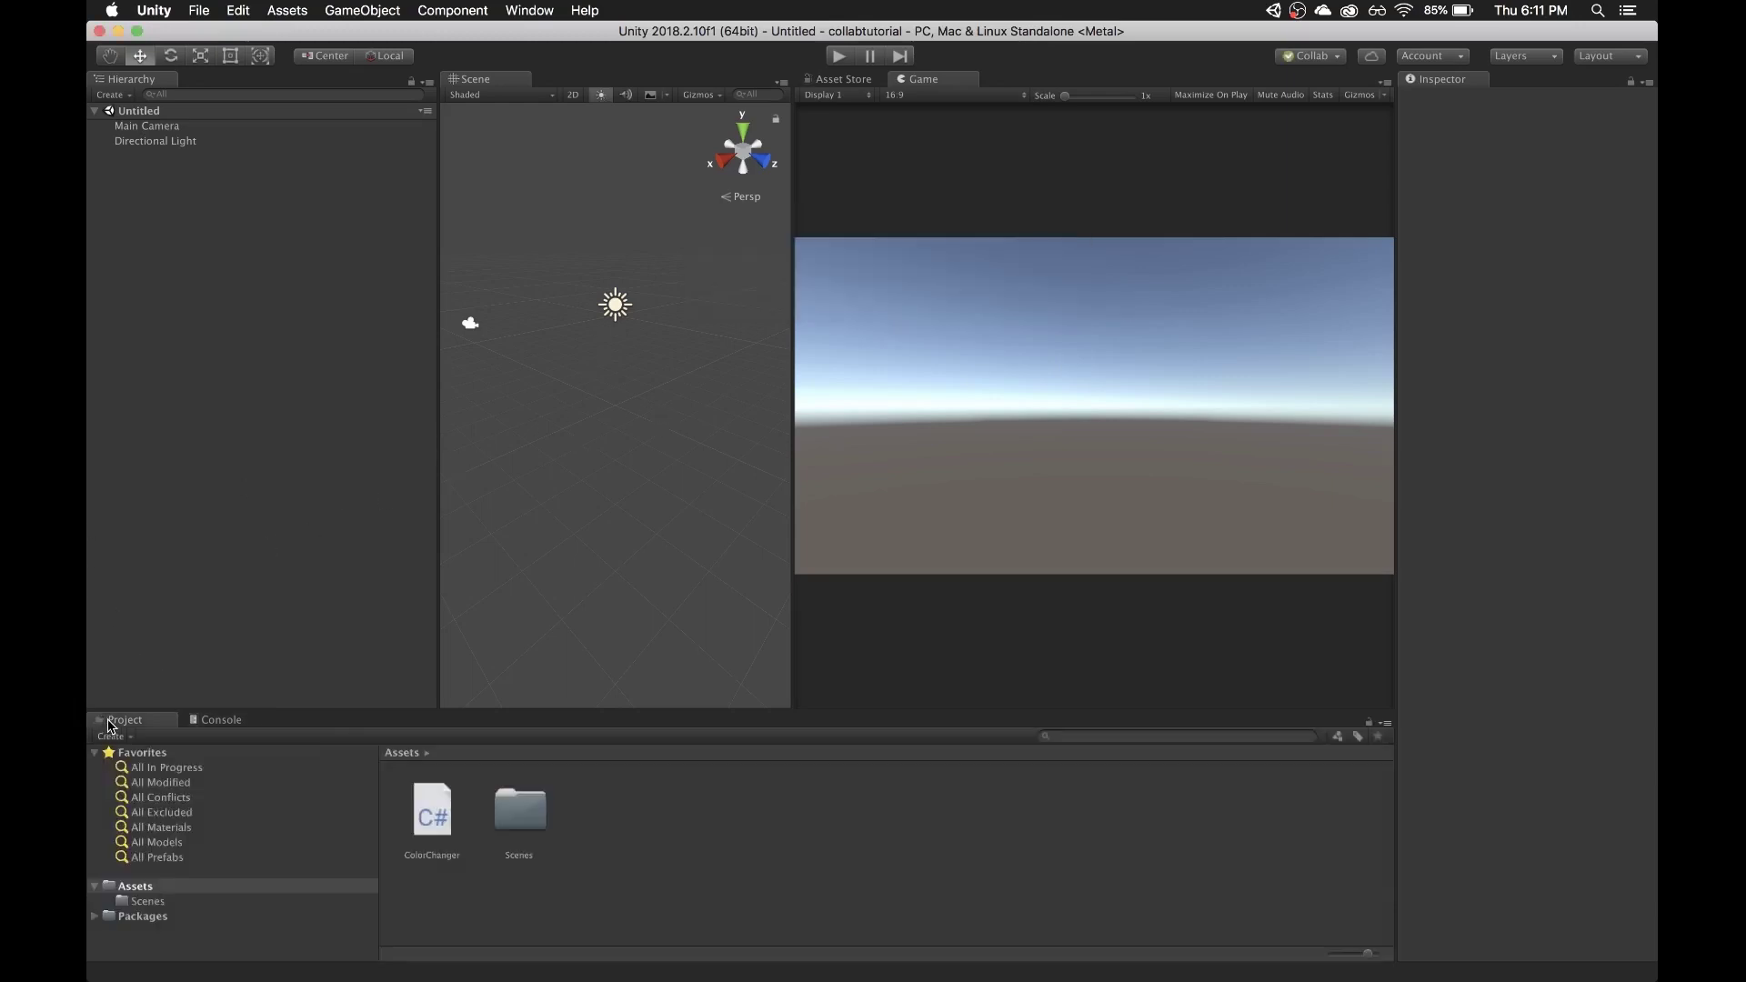
{"action": "left_click", "coordinate": [431, 811]}
{"action": "double_click", "coordinate": [508, 817]}
{"action": "double_click", "coordinate": [432, 809]}
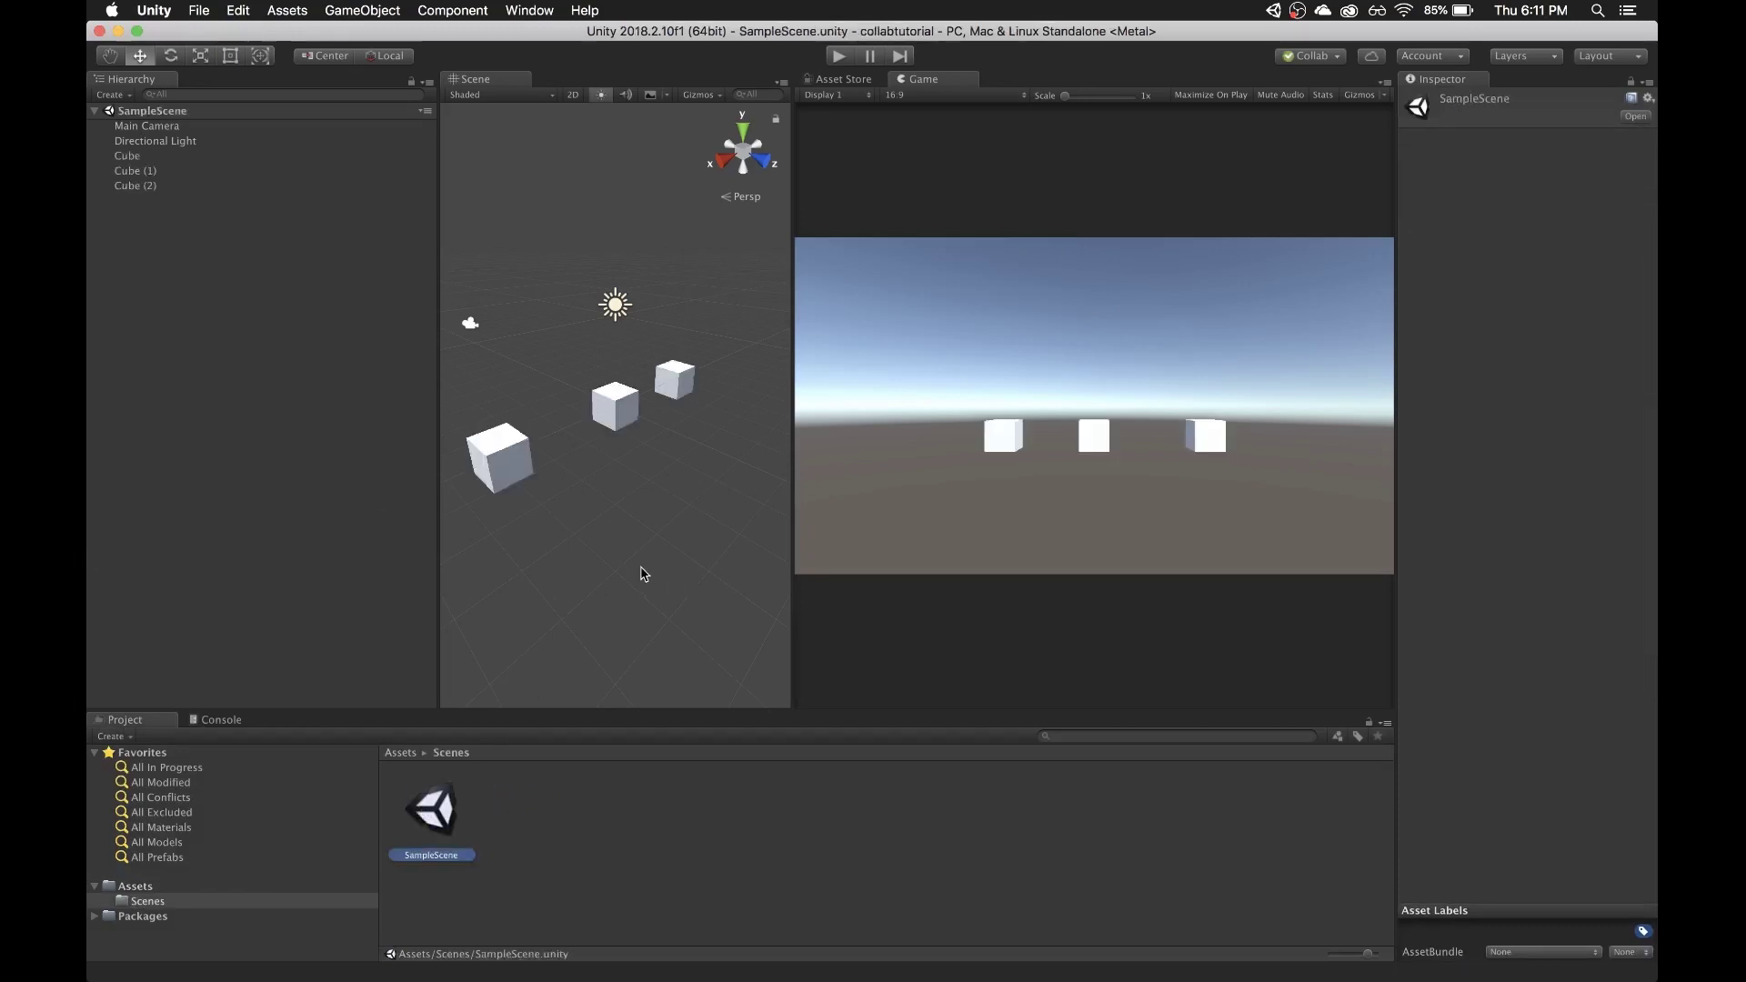
- Play the scene to confirm magenta, red and green cubes, then stop and quit this editor
{"action": "key", "text": "super+p"}
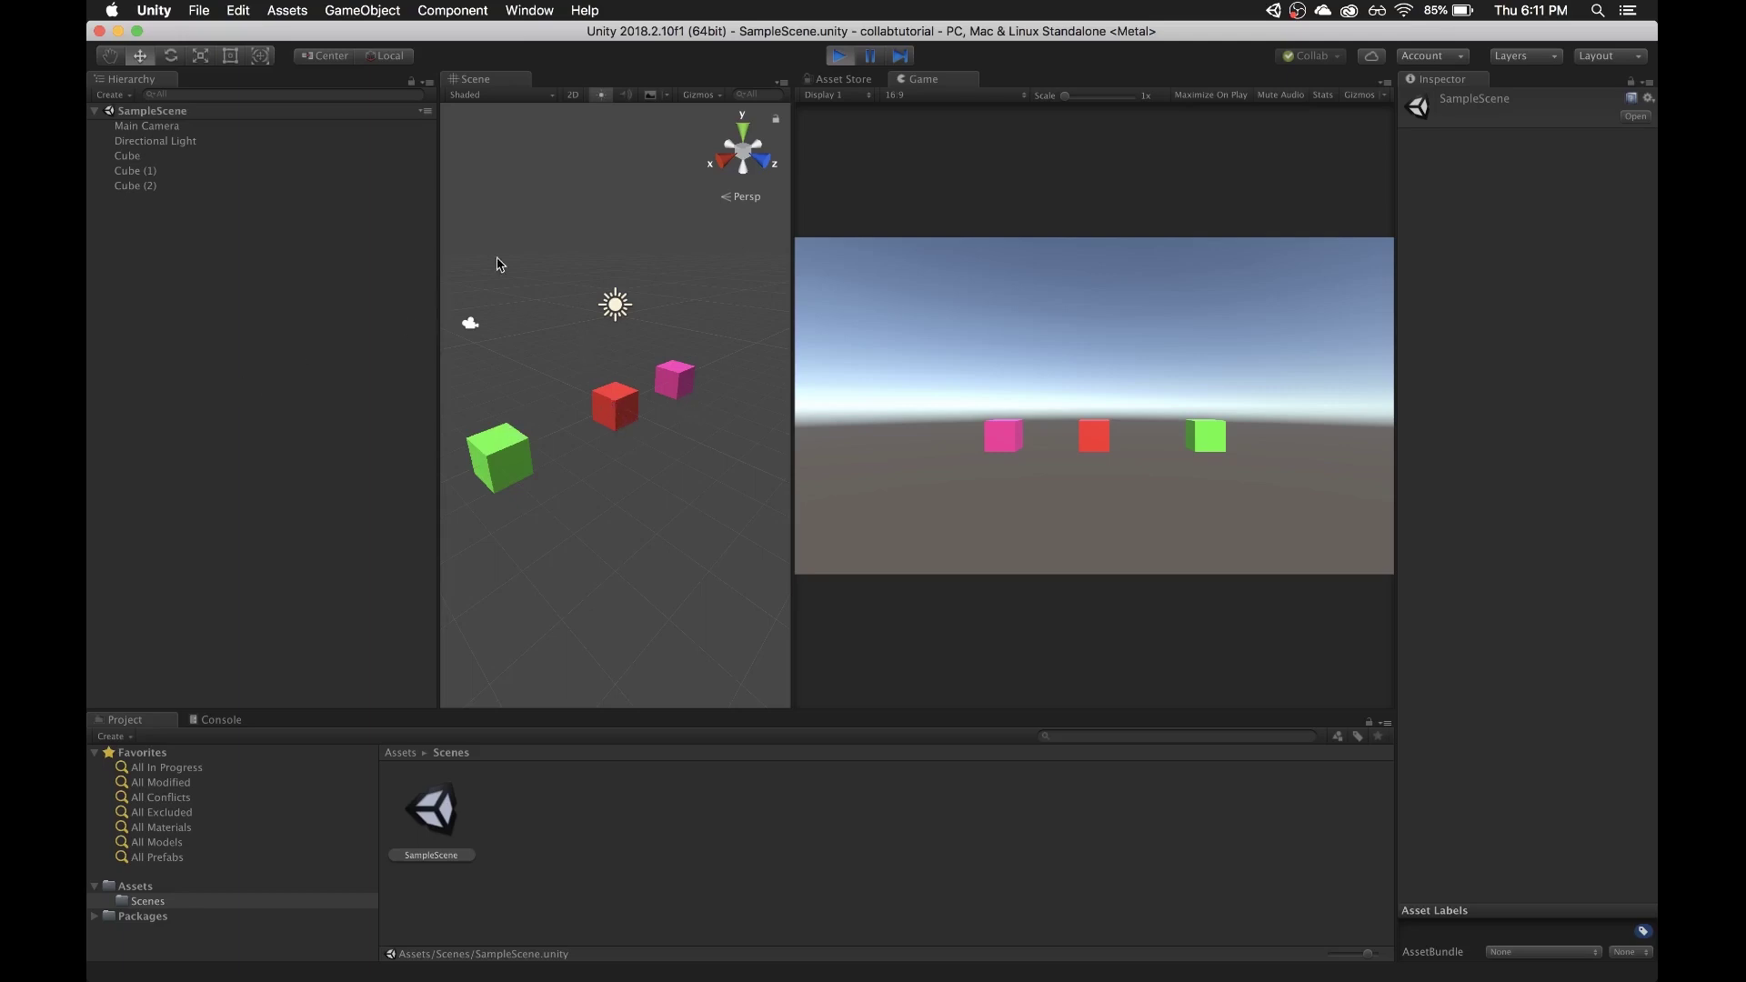
{"action": "key", "text": "super+p"}
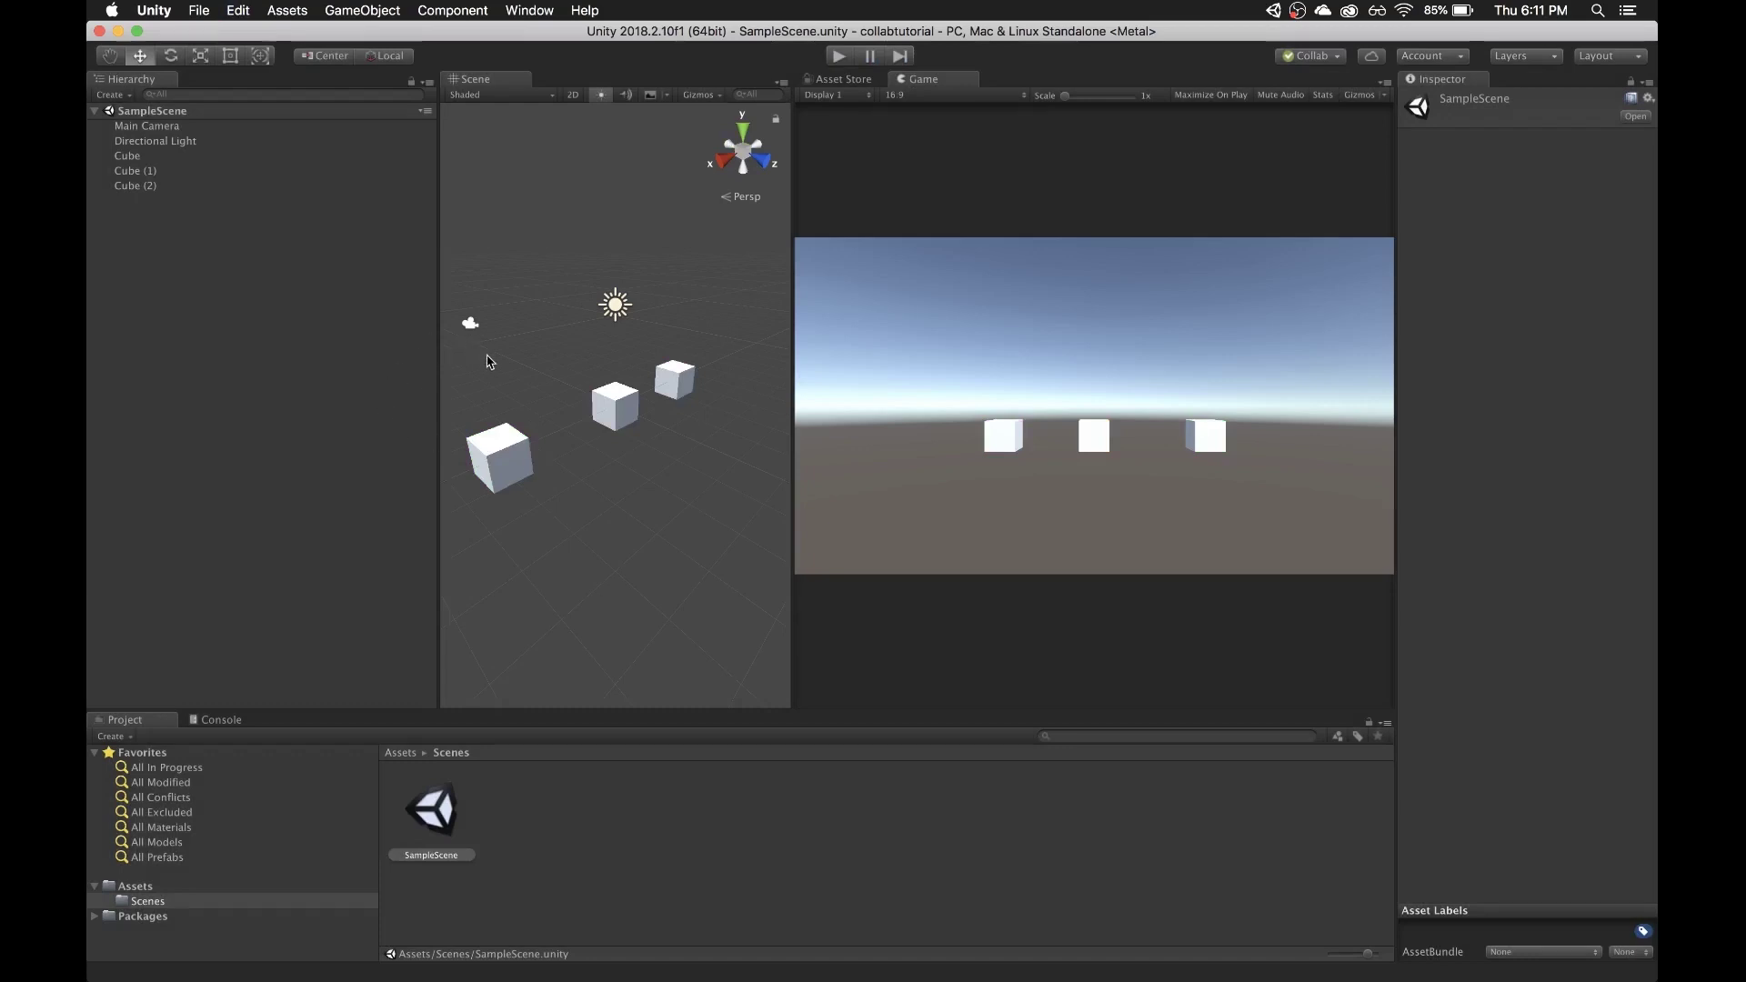
{"action": "key", "text": "super+q"}
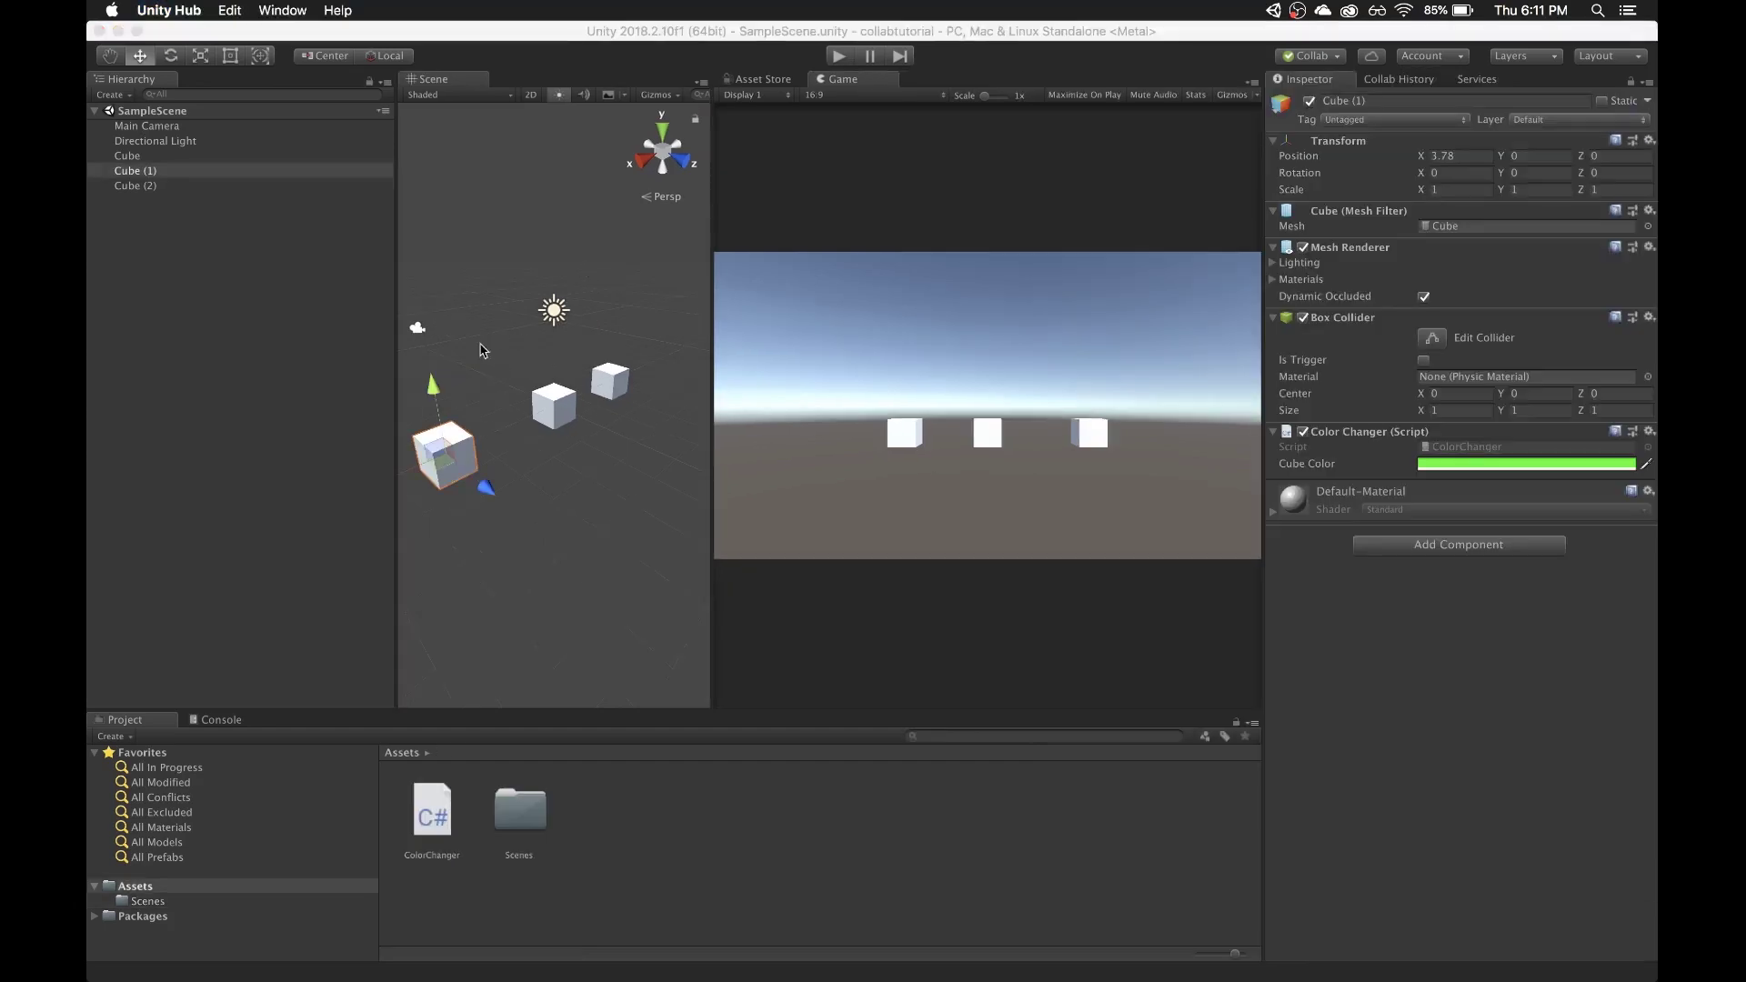
- Quit the original Unity editor and launch Terminal through Spotlight
{"action": "left_click", "coordinate": [242, 229]}
{"action": "key", "text": "super+q"}
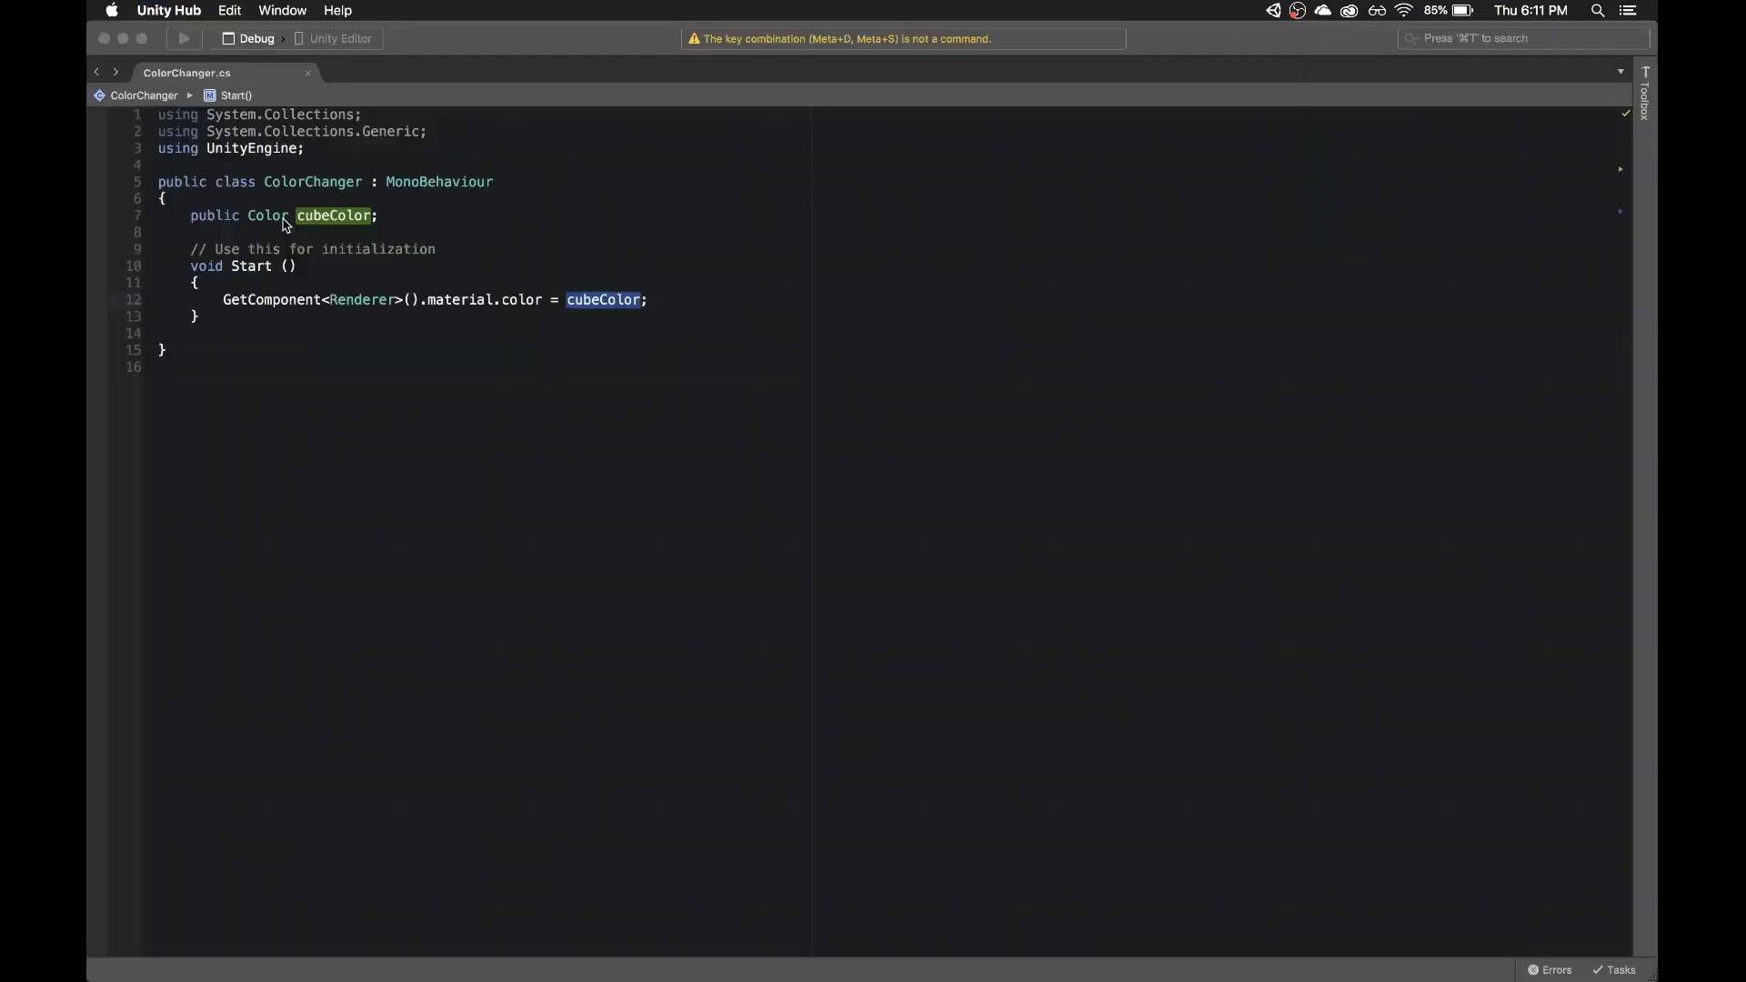
{"action": "key", "text": "super+Tab"}
{"action": "key", "text": "super+Tab"}
{"action": "key", "text": "super+Tab"}
{"action": "key", "text": "super+Tab"}
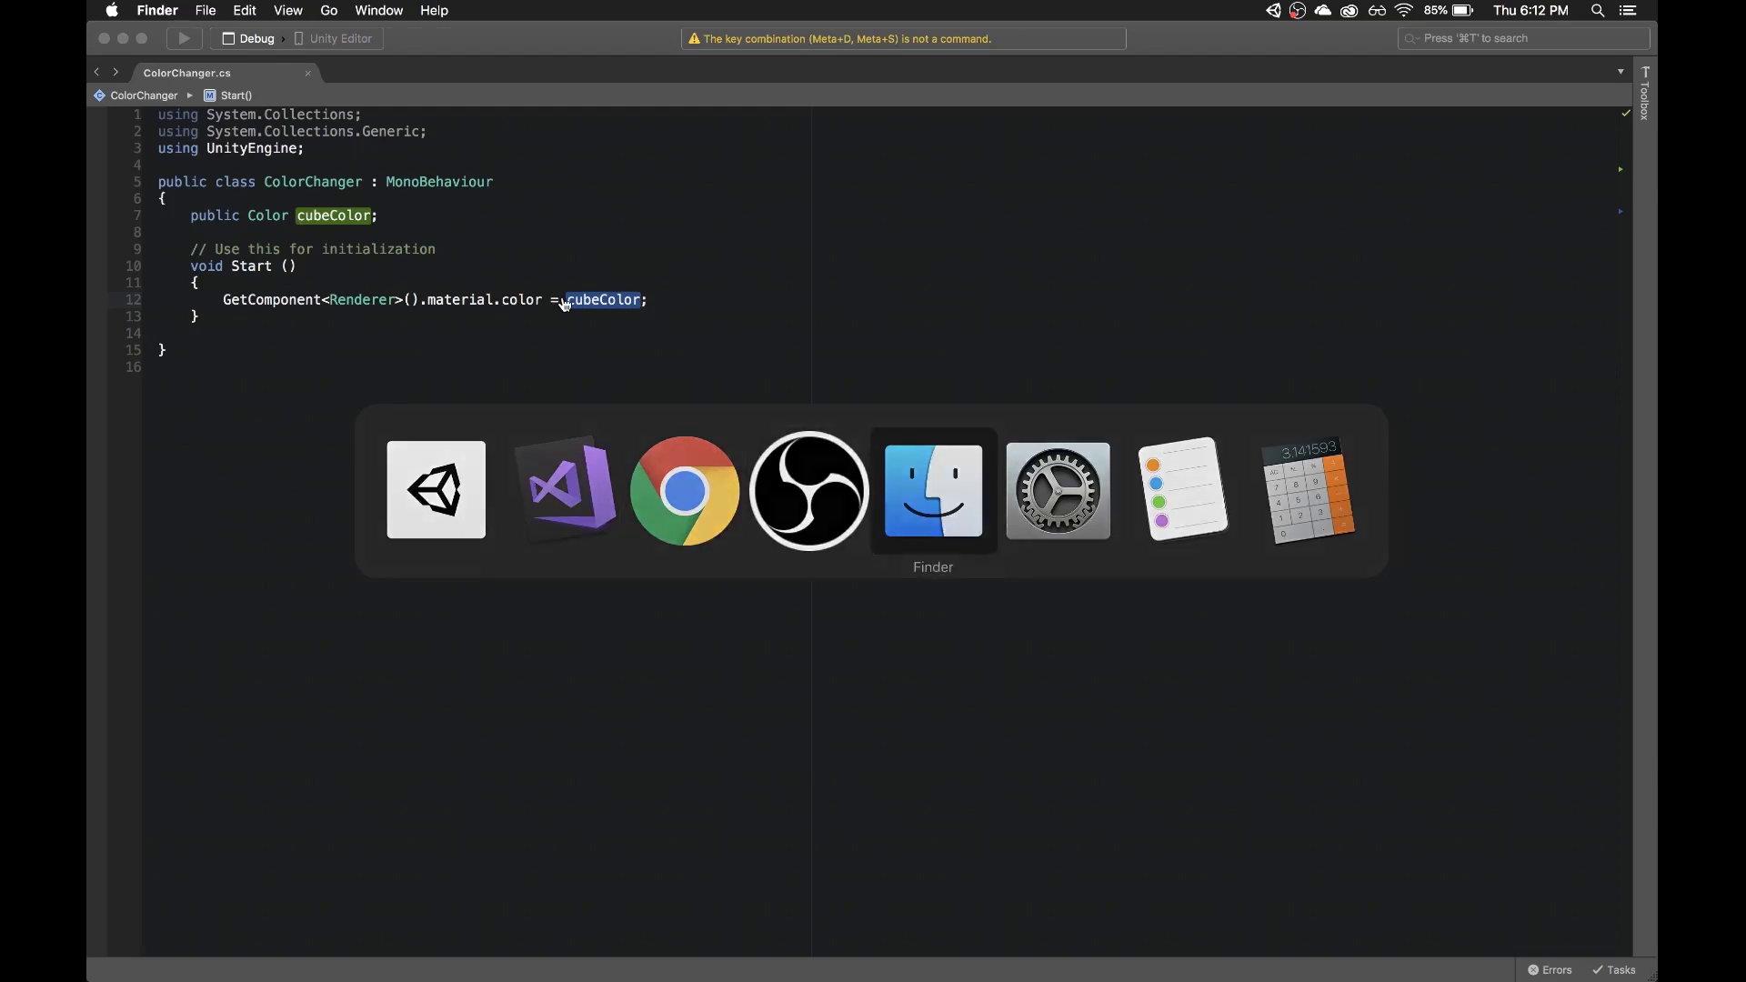
{"action": "key", "text": "super+Tab"}
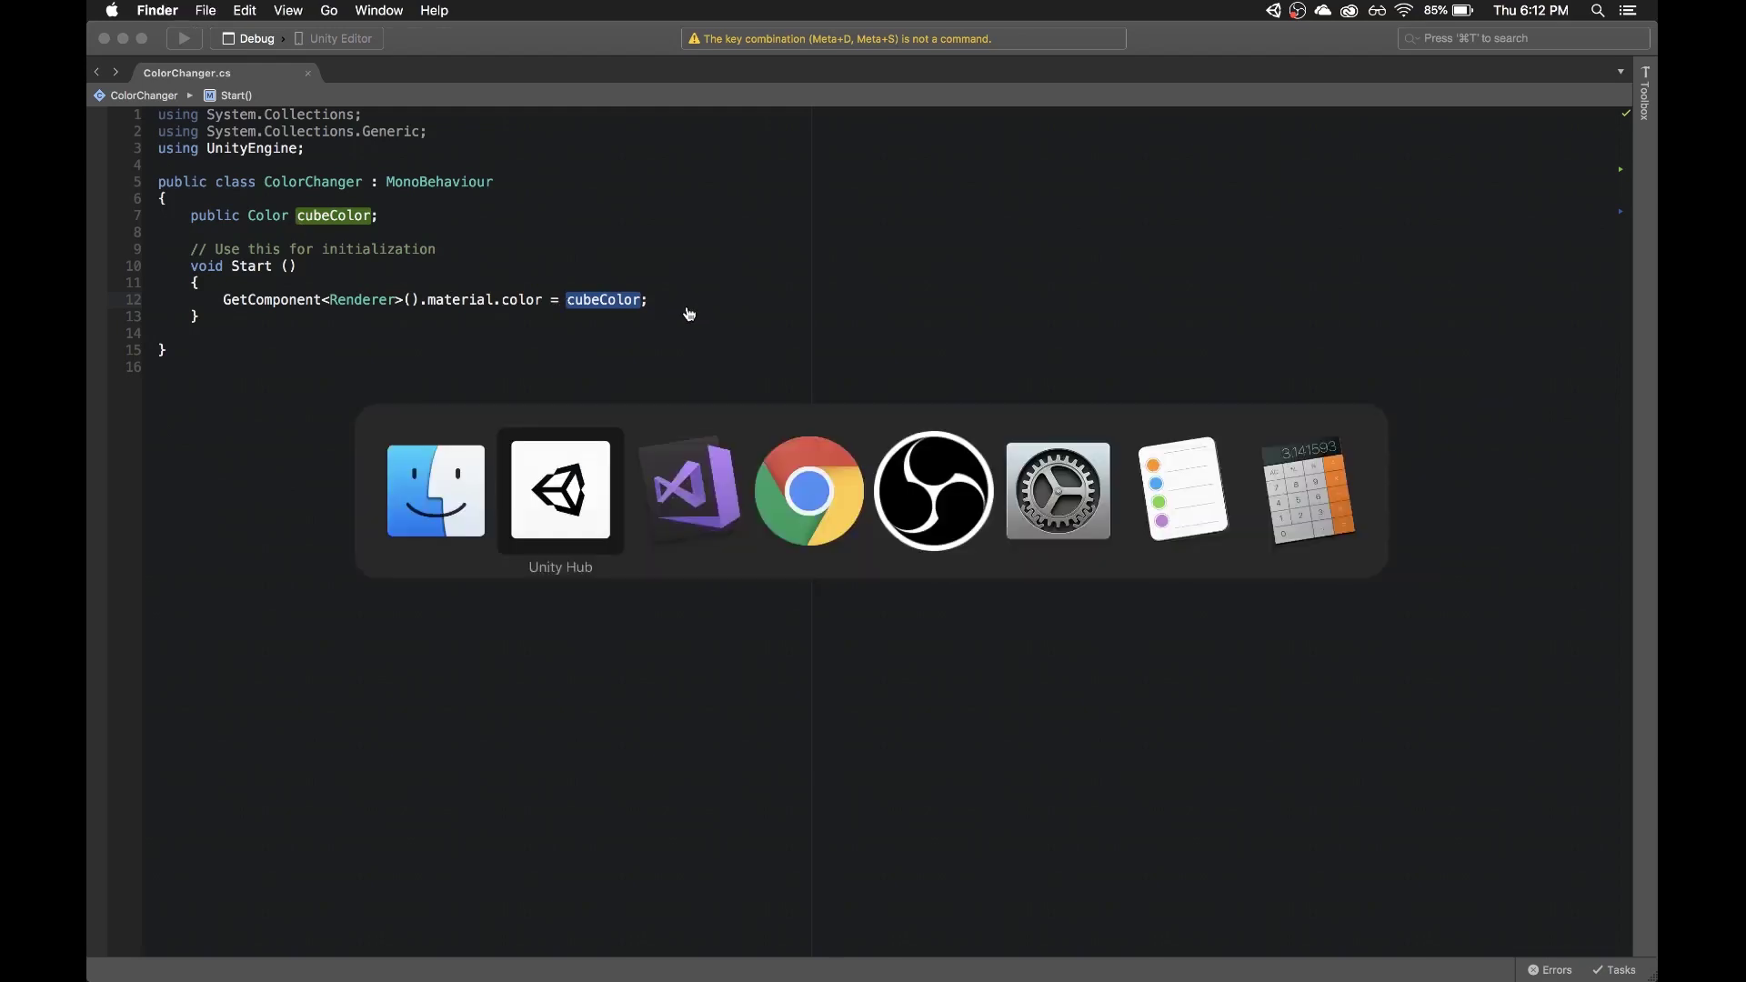
{"action": "key", "text": "super+space"}
{"action": "type", "text": "terminal"}
{"action": "key", "text": "Return"}
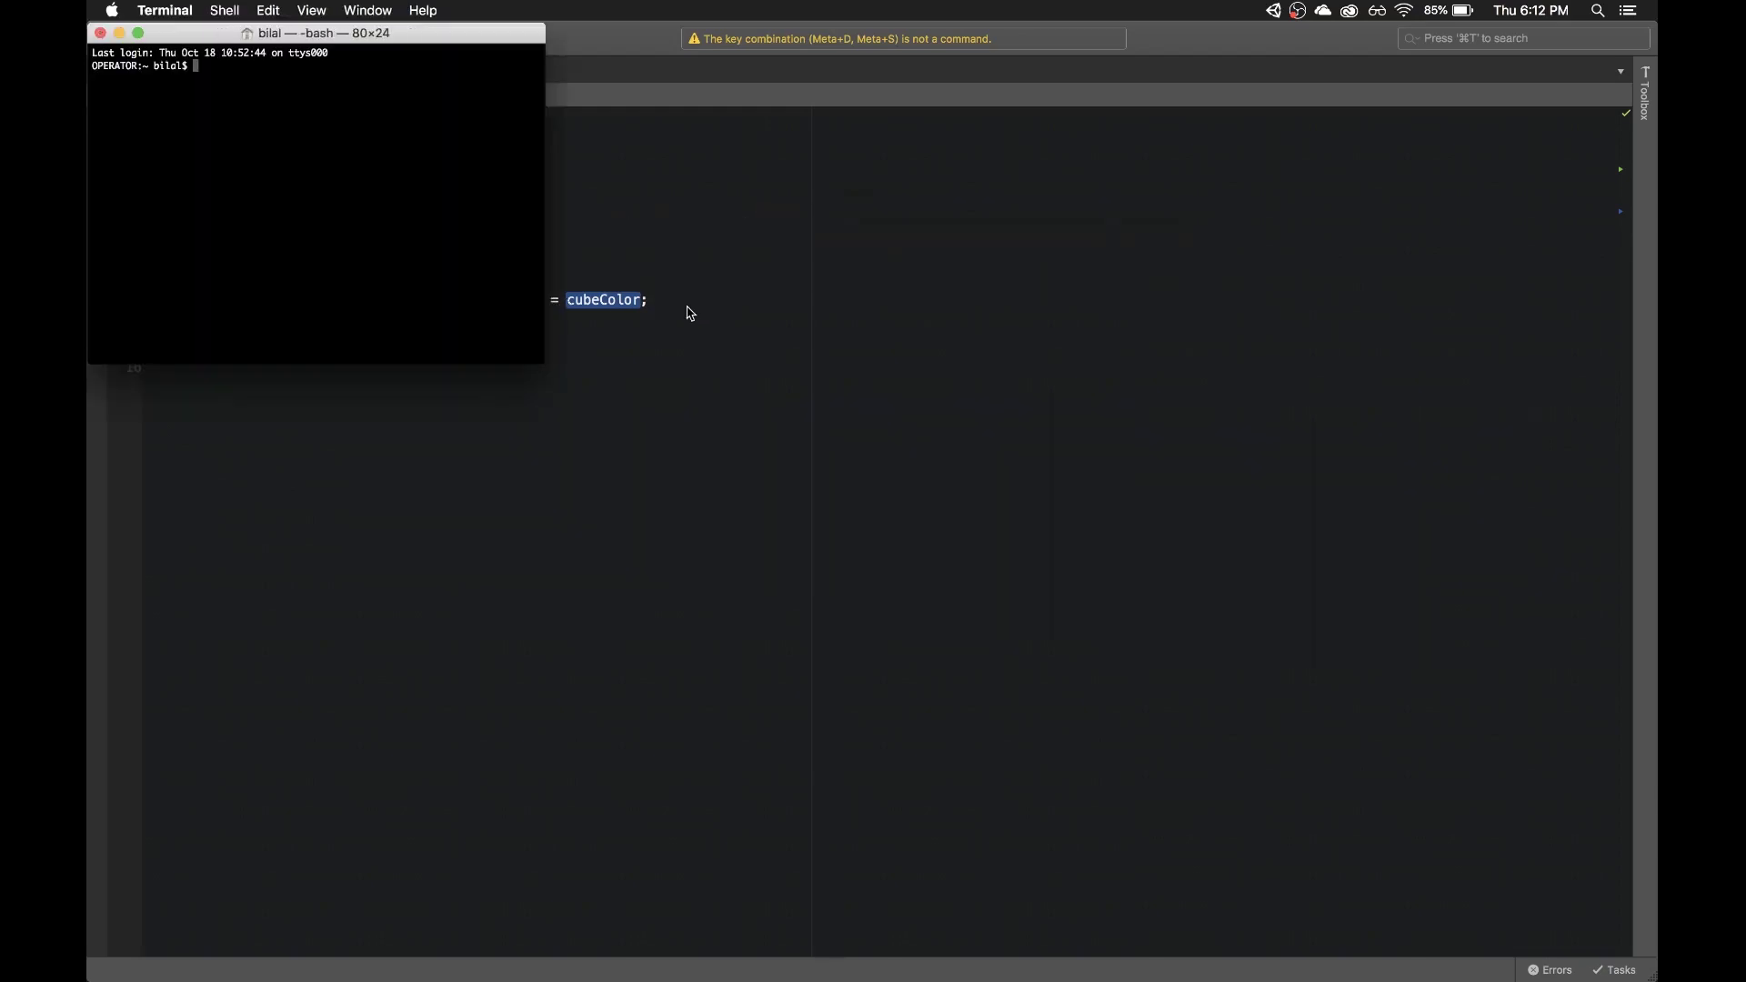
- Change into the unityProjects folder and list its contents
{"action": "type", "text": "cd un"}
{"action": "key", "text": "Tab"}
{"action": "key", "text": "Return"}
{"action": "type", "text": "ls"}
{"action": "key", "text": "Return"}
- Enter othercollabtutorial, list it, then move into its collabtutorial folder
{"action": "type", "text": "cd o"}
{"action": "key", "text": "Tab"}
{"action": "key", "text": "Return"}
{"action": "type", "text": "ls"}
{"action": "key", "text": "Return"}
{"action": "type", "text": "cd col"}
{"action": "key", "text": "Tab"}
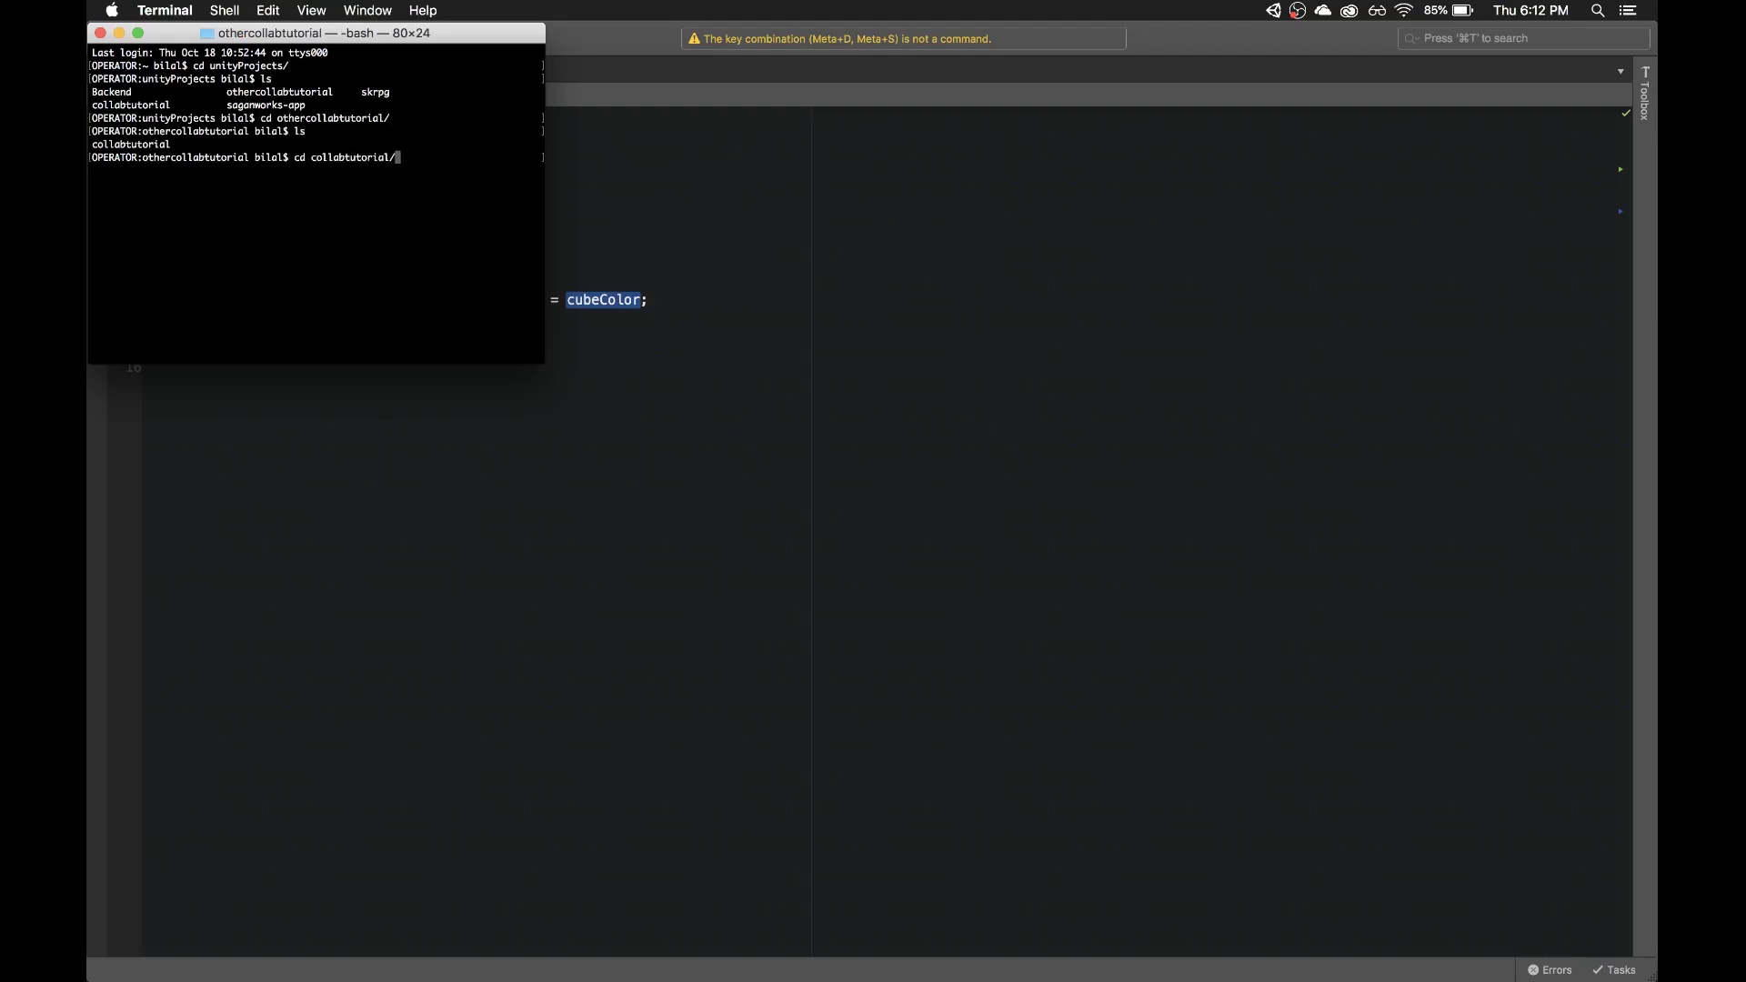
{"action": "key", "text": "Return"}
- Attempt to open the folder in Finder, then launch Unity Hub via Spotlight
{"action": "type", "text": "open ,."}
{"action": "key", "text": "Return"}
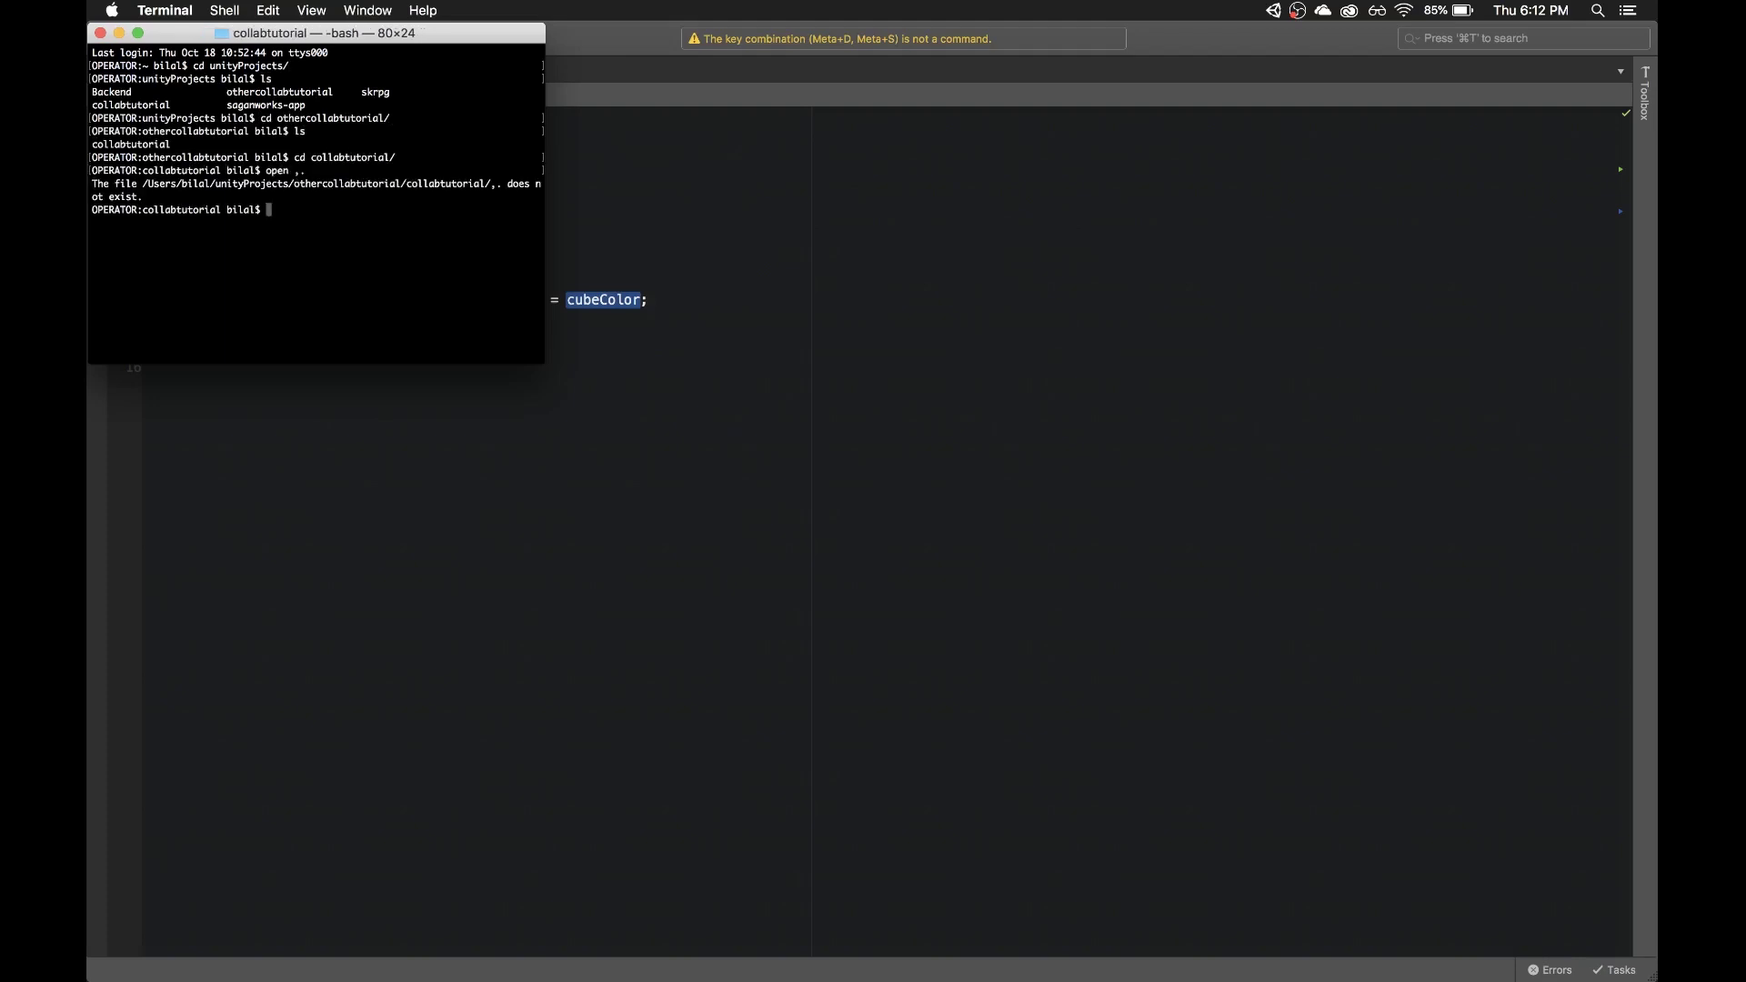
{"action": "key", "text": "super+space"}
{"action": "type", "text": "unity"}
{"action": "key", "text": "Return"}
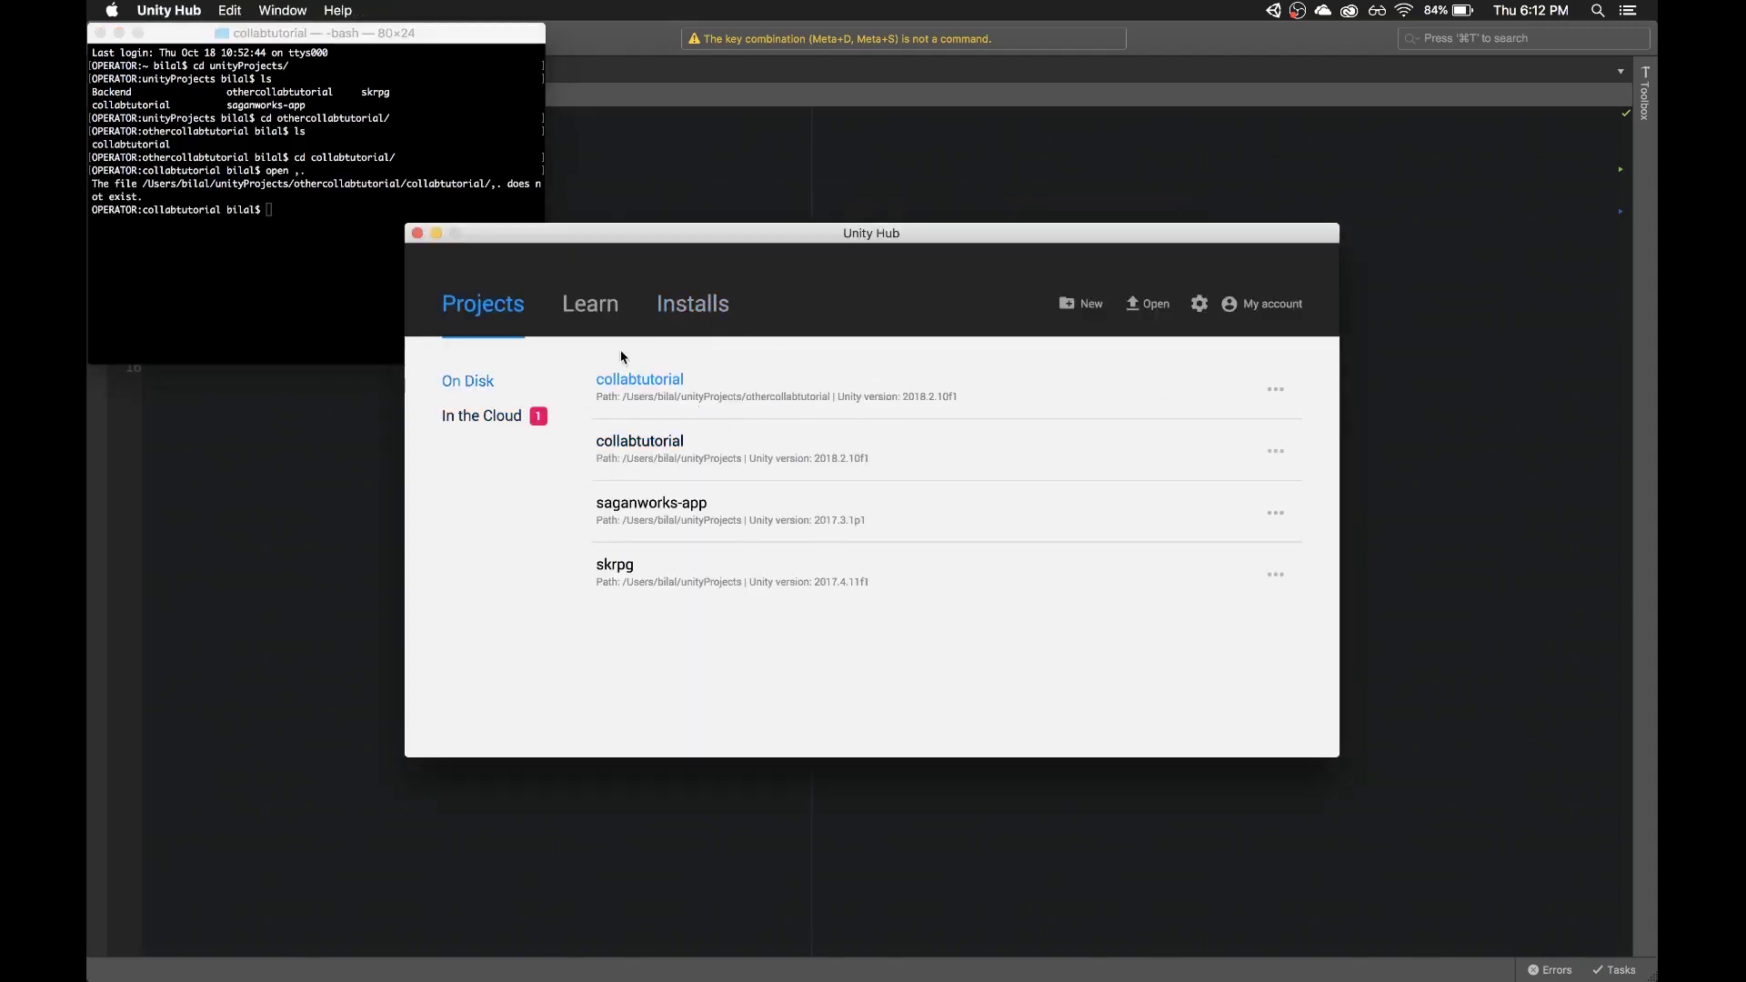
- Launch the othercollabtutorial collabtutorial entry from Unity Hub and switch to its Unity editor
{"action": "left_click", "coordinate": [774, 402]}
{"action": "left_click", "coordinate": [716, 250]}
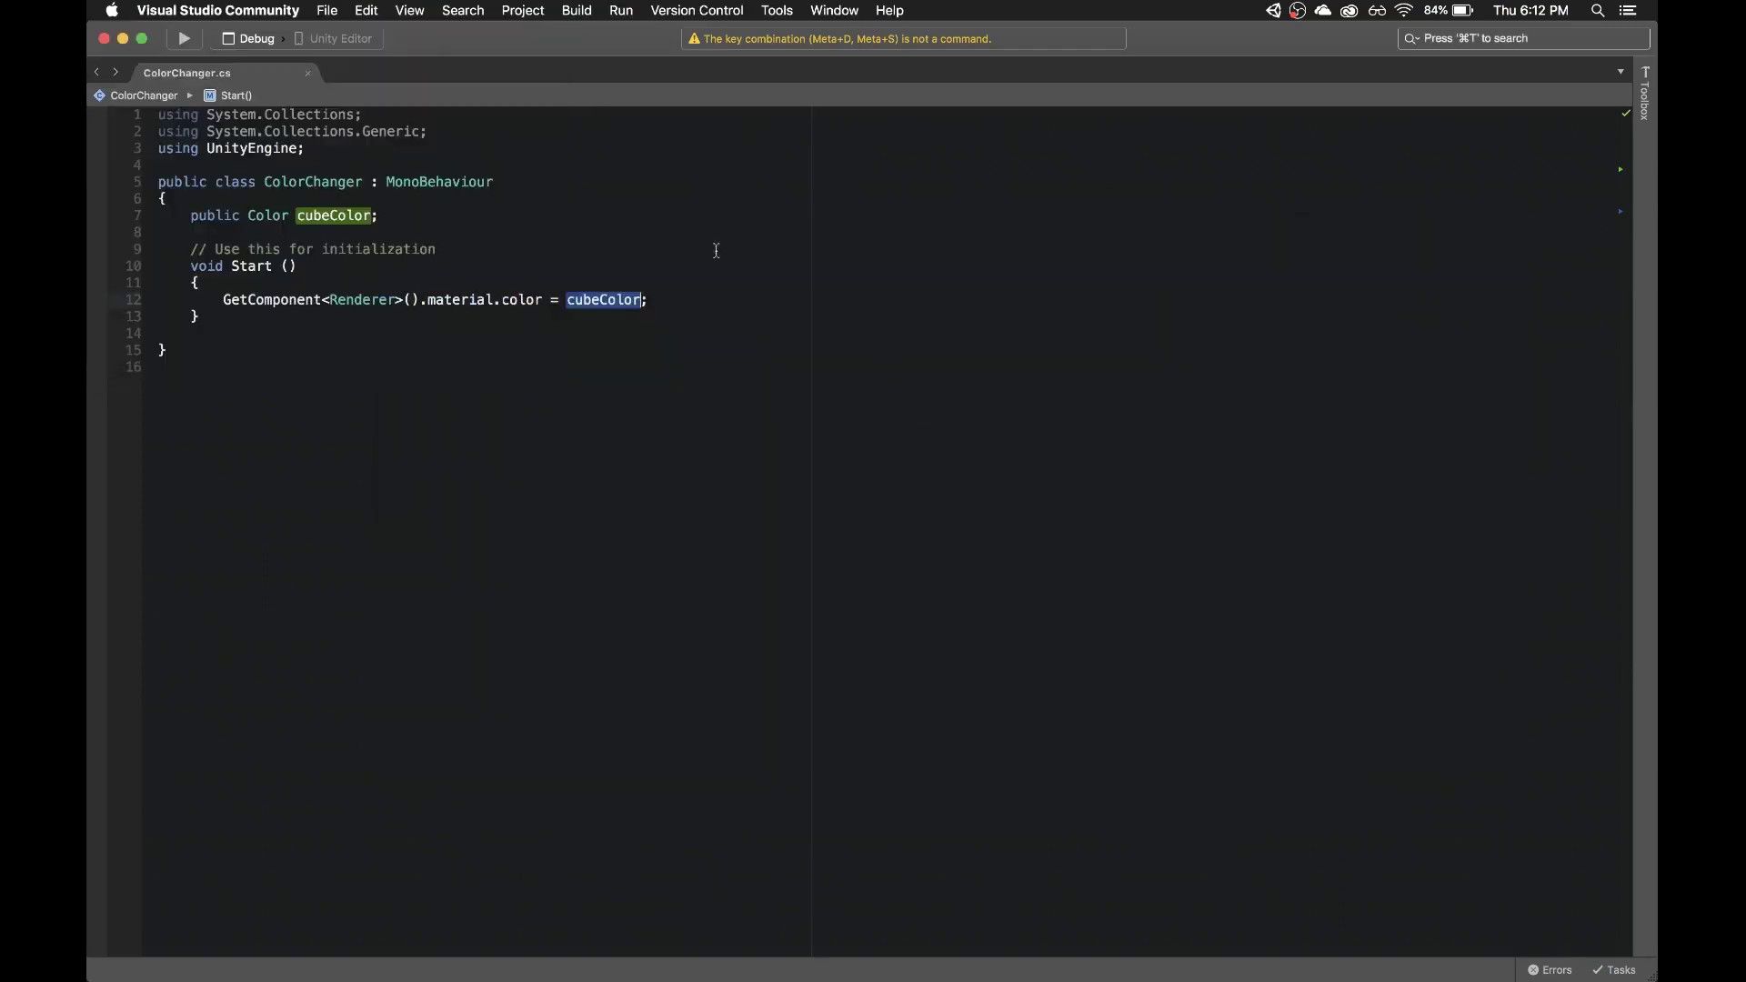
{"action": "key", "text": "super+Tab"}
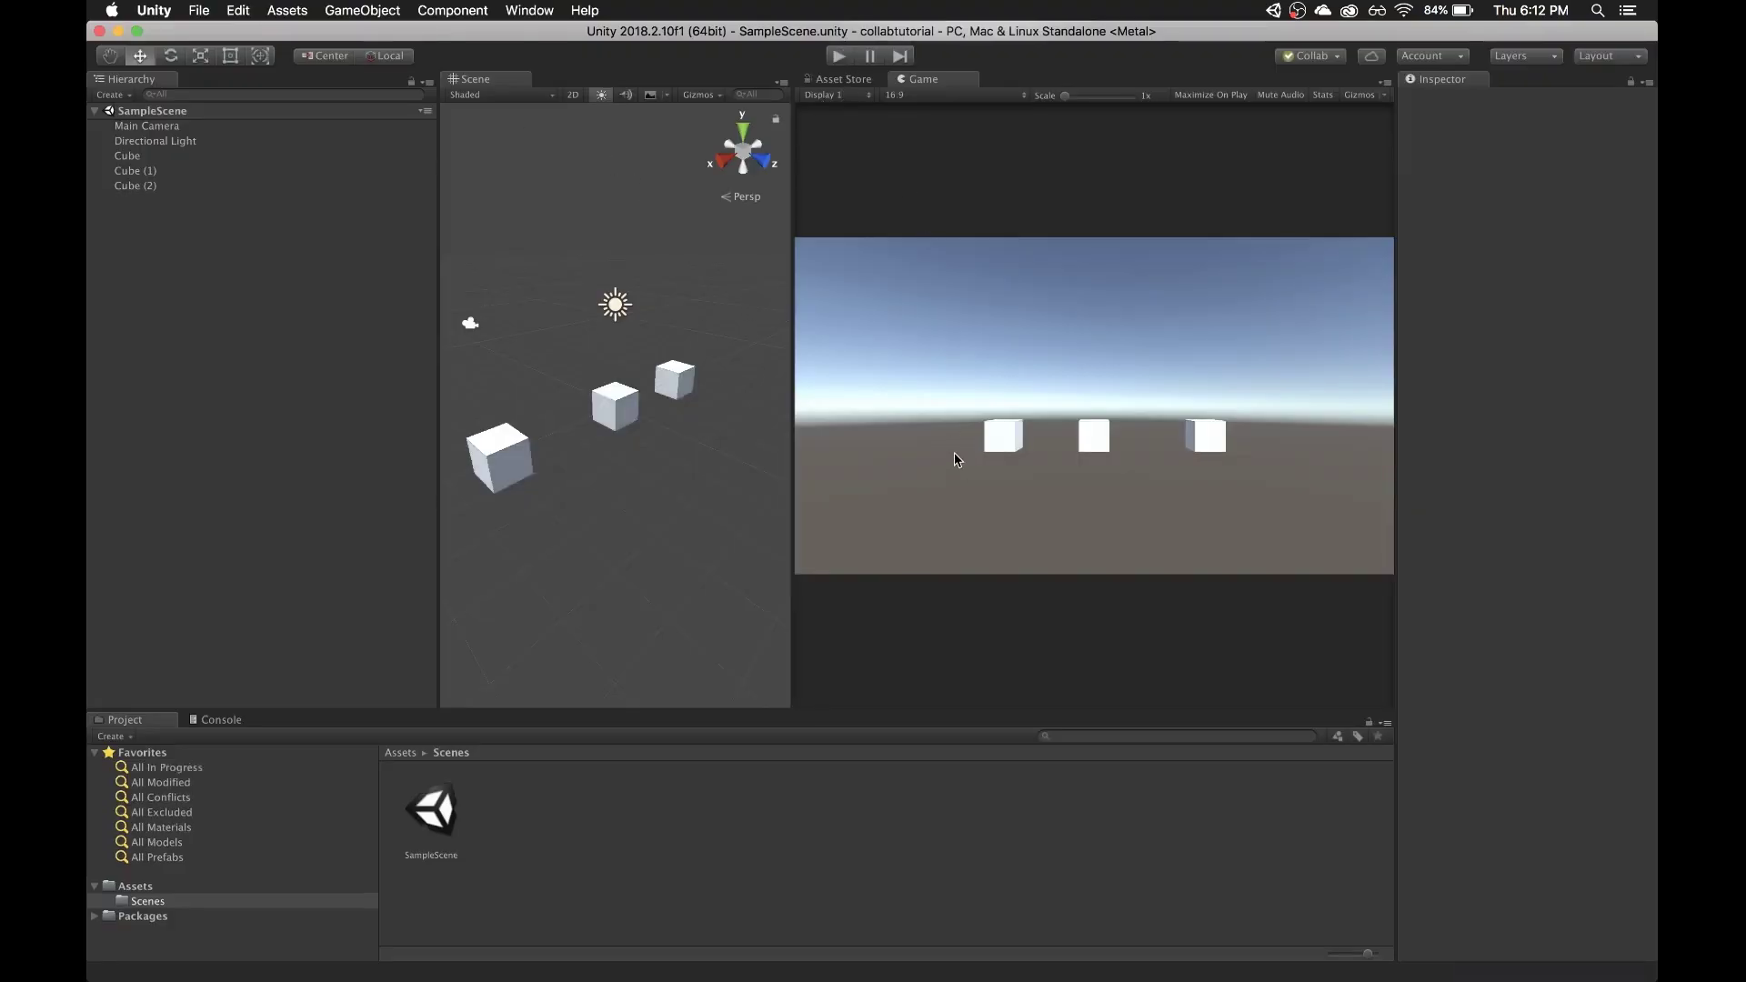
{"action": "key", "text": "ctrl+Up"}
{"action": "key", "text": "ctrl+Up"}
{"action": "left_click", "coordinate": [1335, 57]}
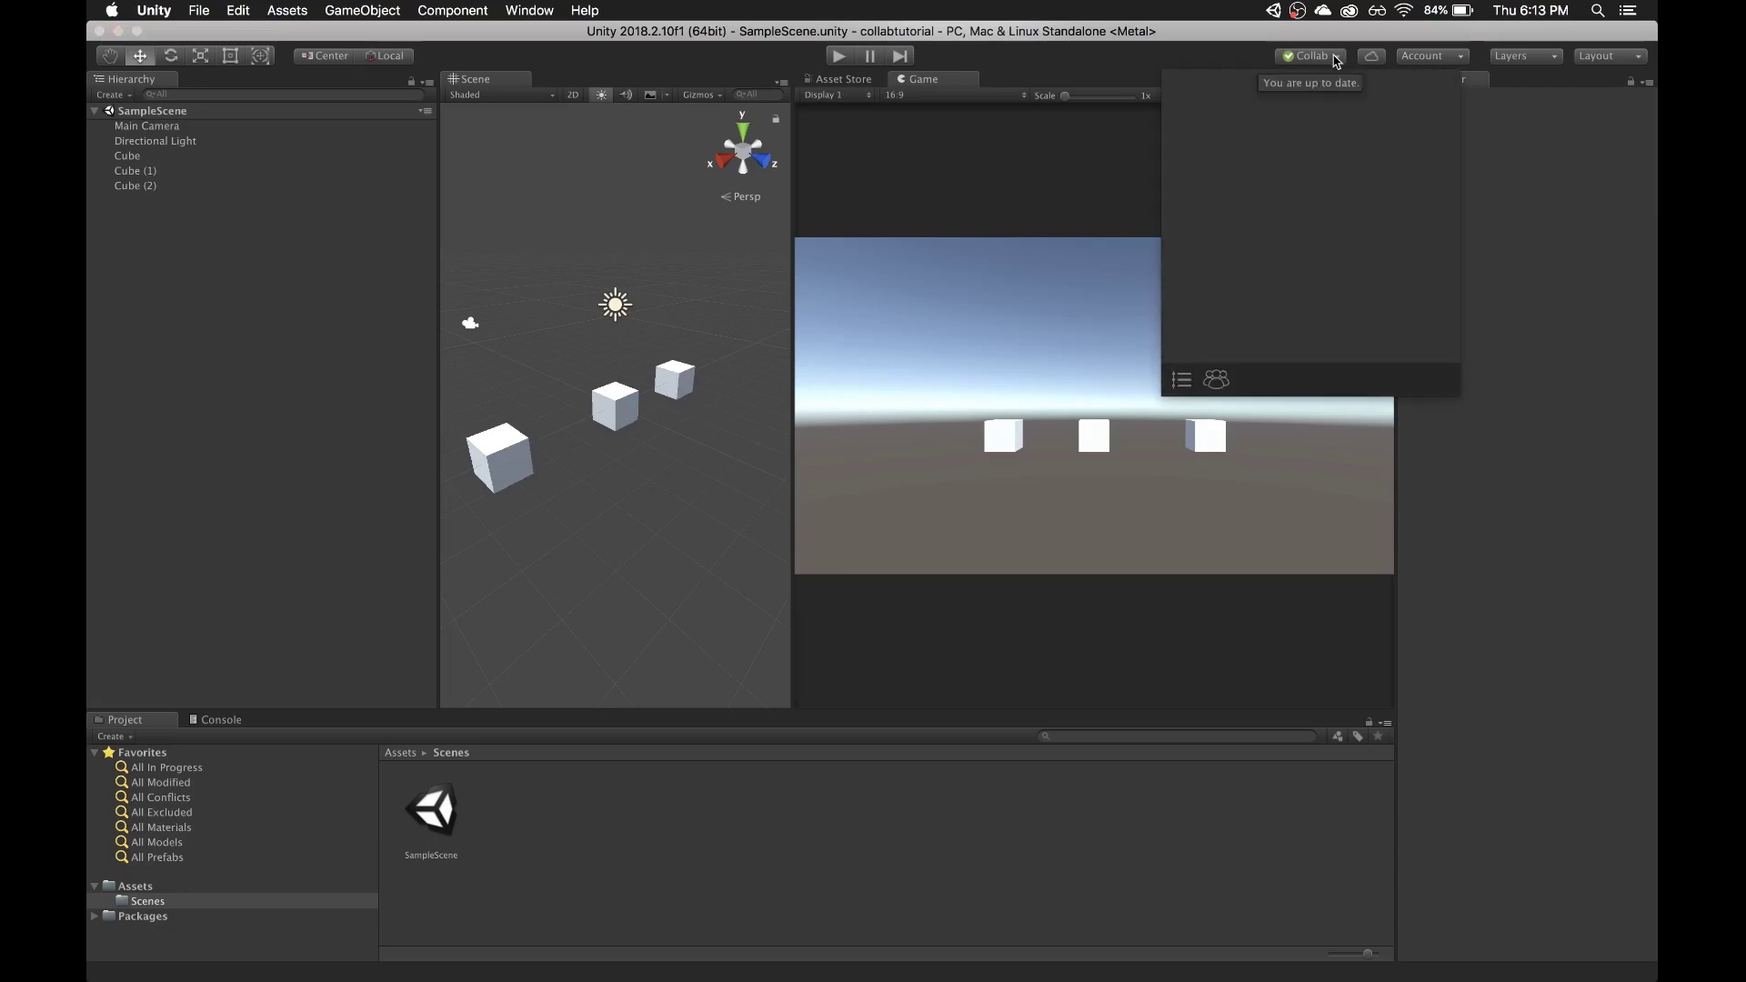
{"action": "left_click", "coordinate": [1336, 60]}
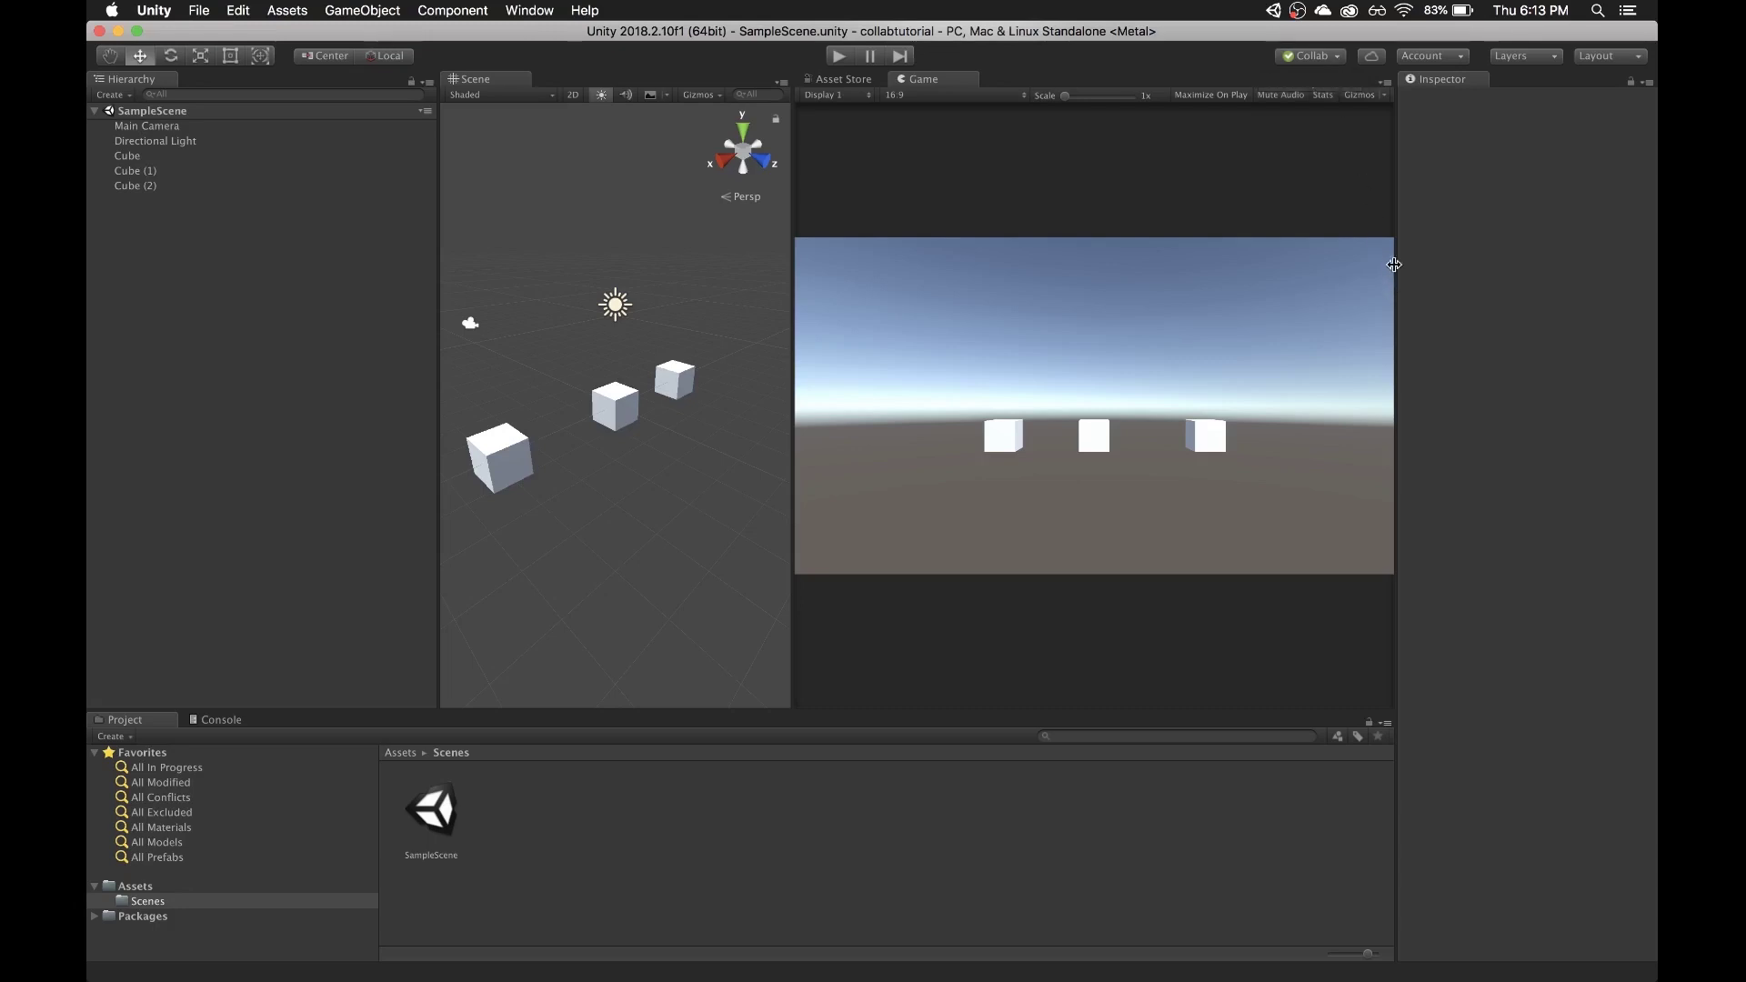
- Drag the Game view/Inspector divider leftward to widen the Inspector
{"action": "left_click_drag", "start_coordinate": [1394, 265], "coordinate": [1361, 260]}
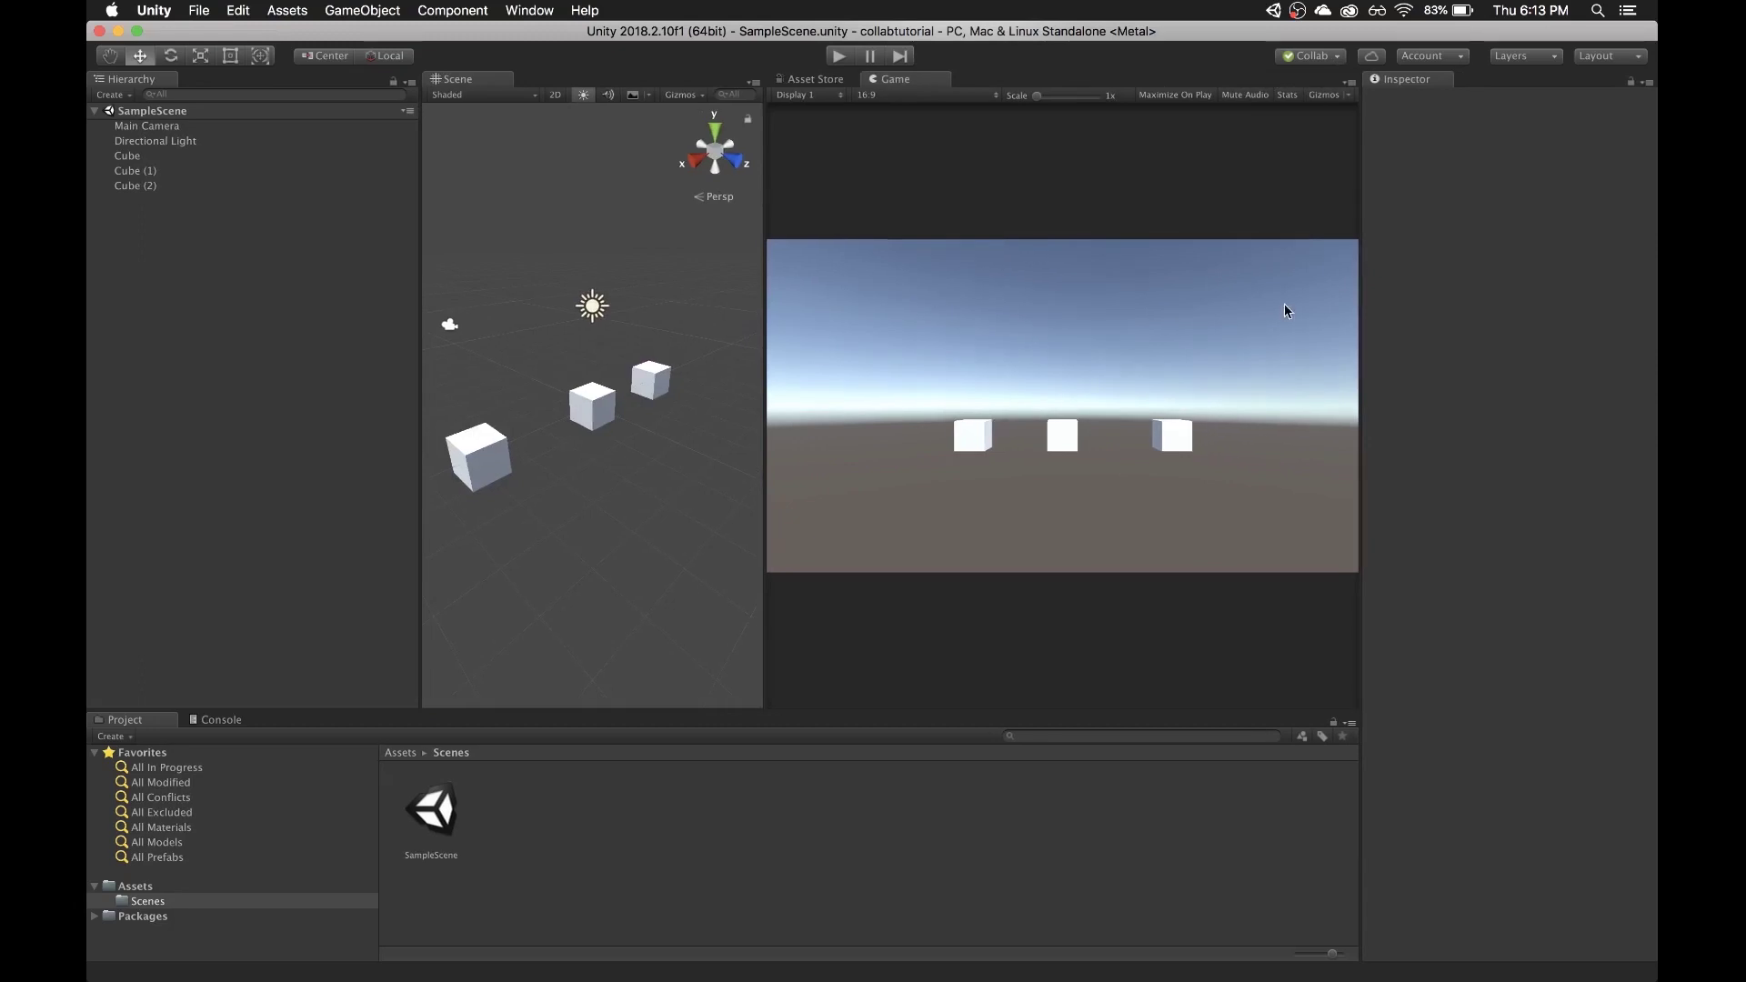